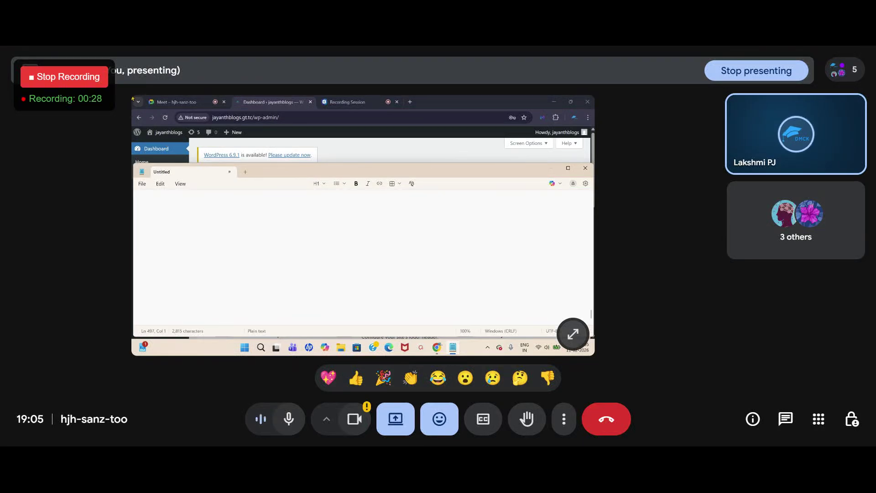
# Step: Open the live jayanthblogs site in a new tab from the admin bar's Visit Site link
pyautogui.click(178, 102)
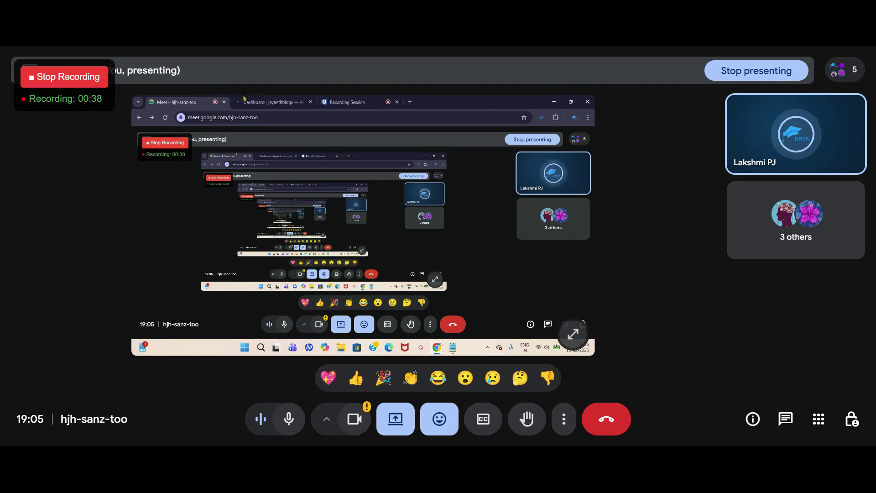
pyautogui.click(269, 102)
pyautogui.rightClick(160, 147)
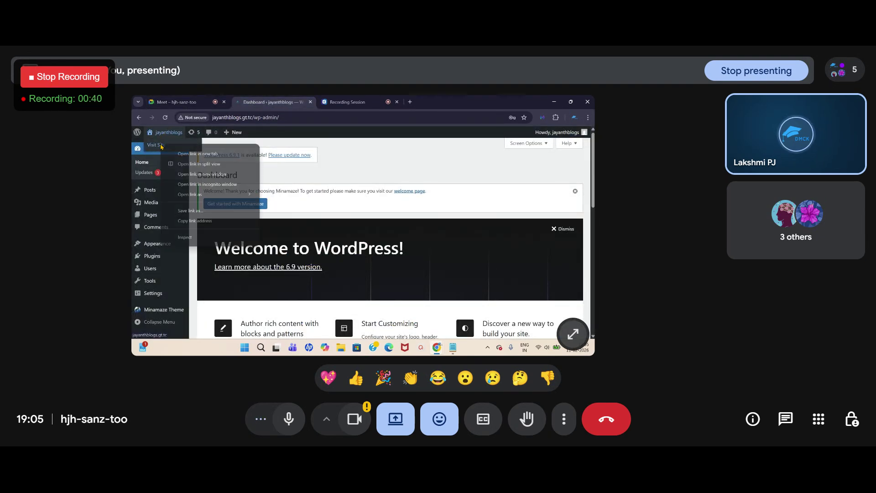
pyautogui.click(196, 154)
pyautogui.click(360, 104)
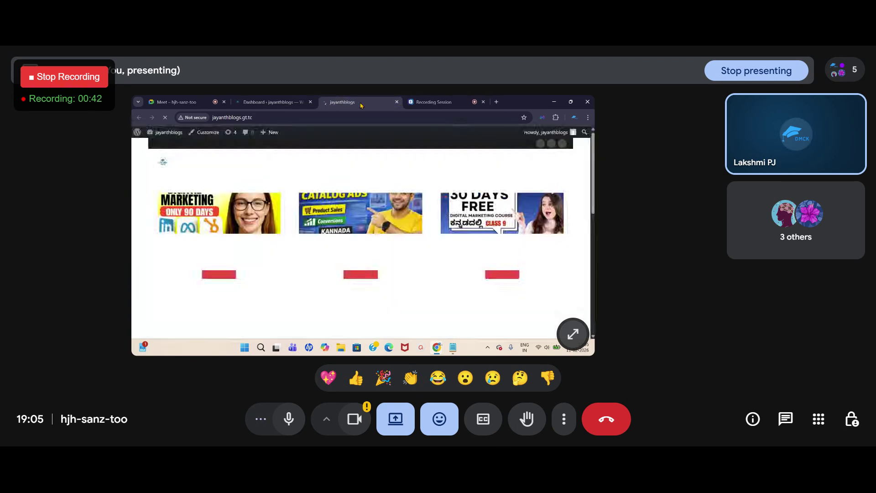
pyautogui.scroll(-5, 277, 211)
pyautogui.scroll(-3, 276, 212)
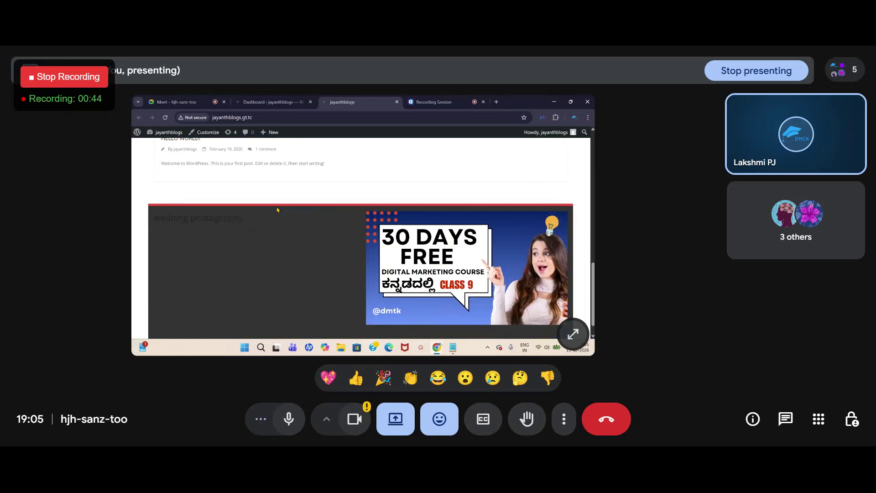
pyautogui.scroll(10, 276, 205)
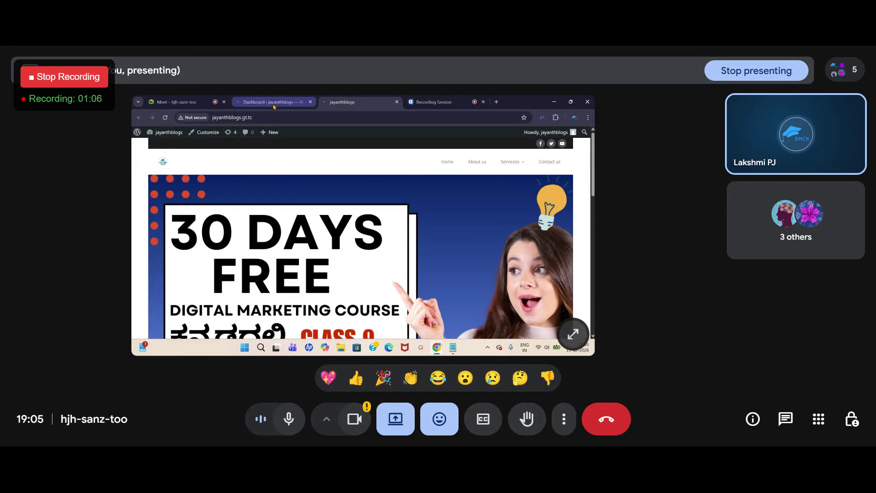
# Step: Load prasadsacademy.com in a new browser tab
pyautogui.click(496, 102)
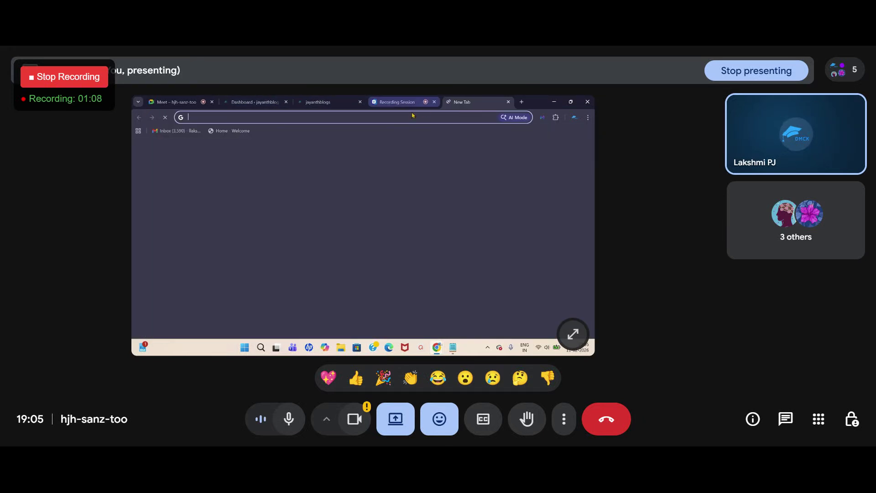
pyautogui.click(364, 117)
pyautogui.write('prasadsacademy.com')
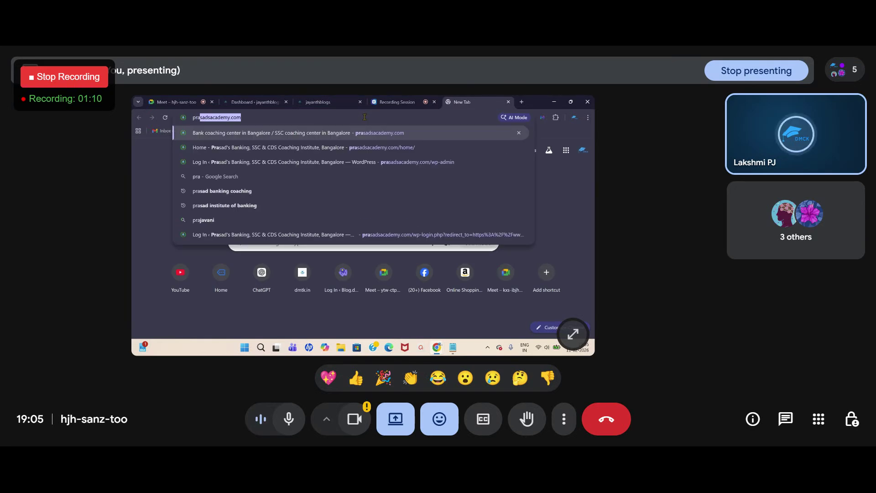
pyautogui.press('Return')
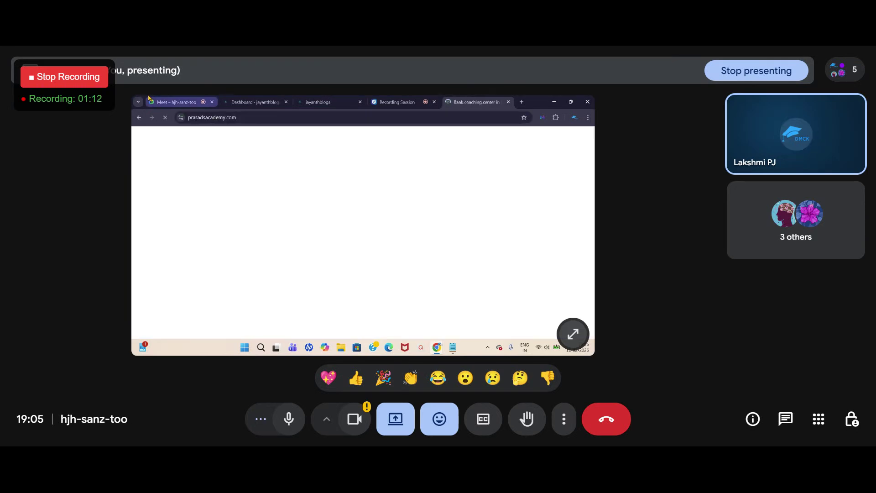
pyautogui.click(152, 101)
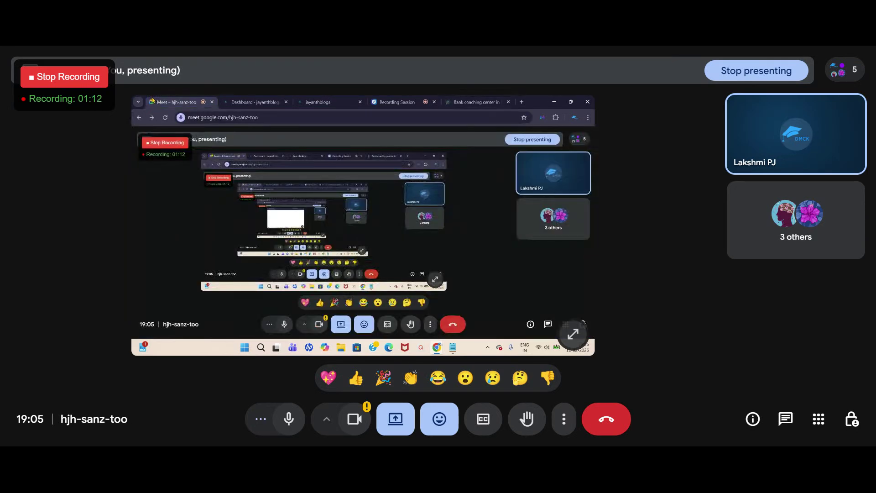
pyautogui.click(475, 102)
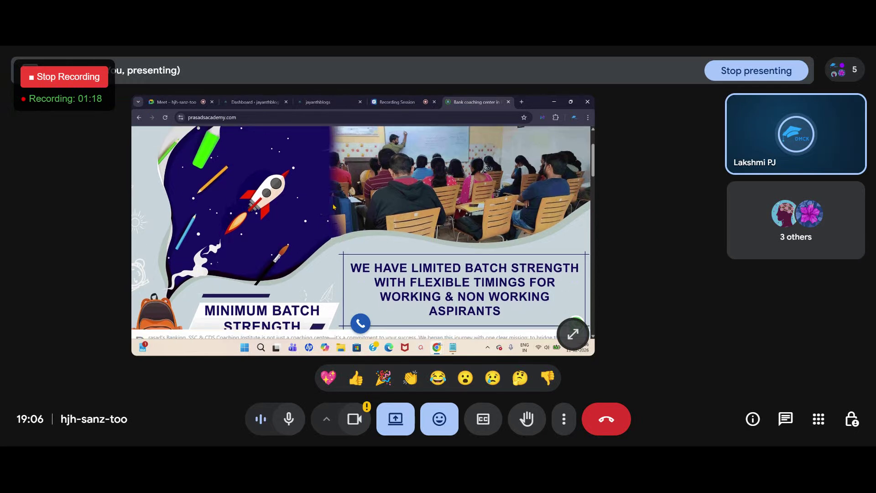
# Step: Load the site's /home/ page and scroll to the enquiry form with its phone number field
pyautogui.click(257, 117)
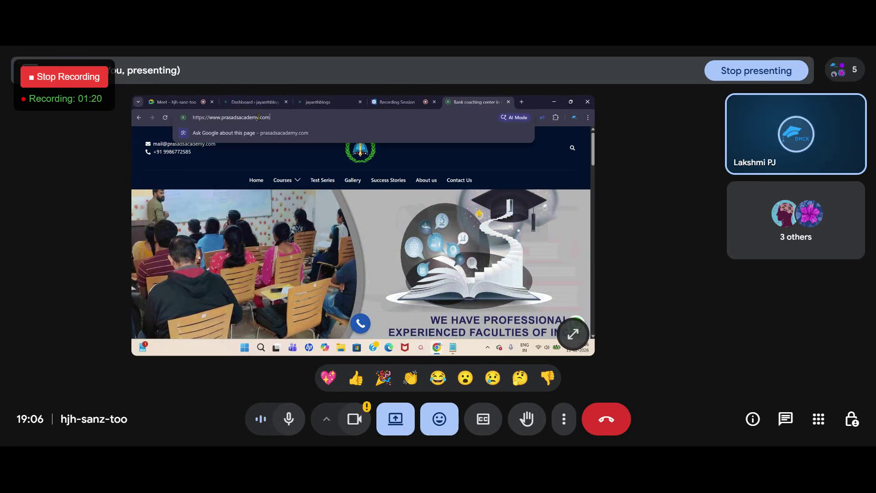
pyautogui.write('/hom')
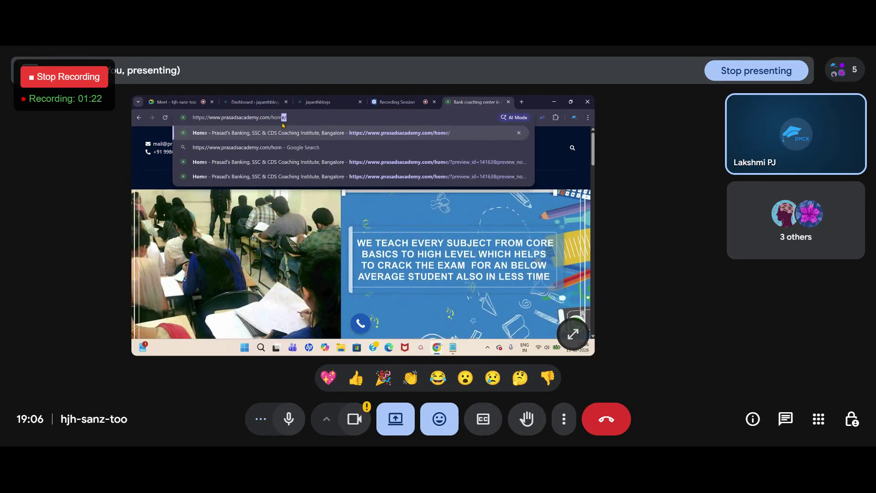
pyautogui.press('Return')
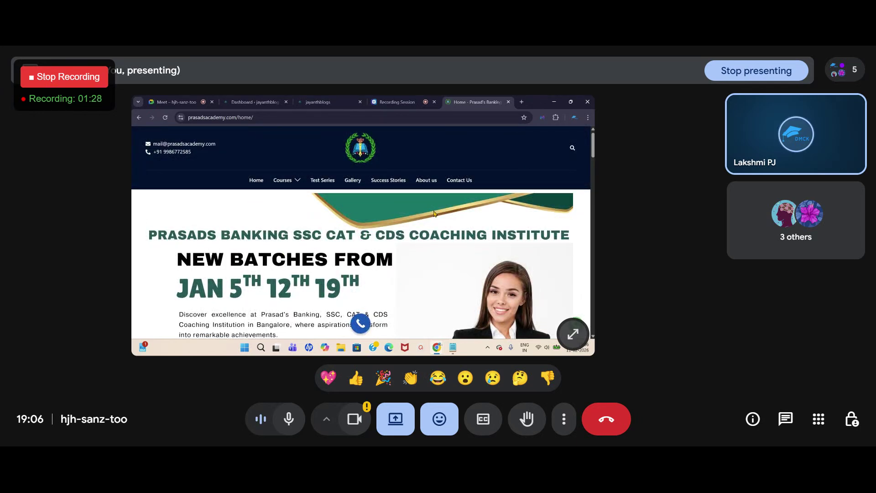
pyautogui.scroll(-1, 432, 221)
pyautogui.scroll(-3, 344, 210)
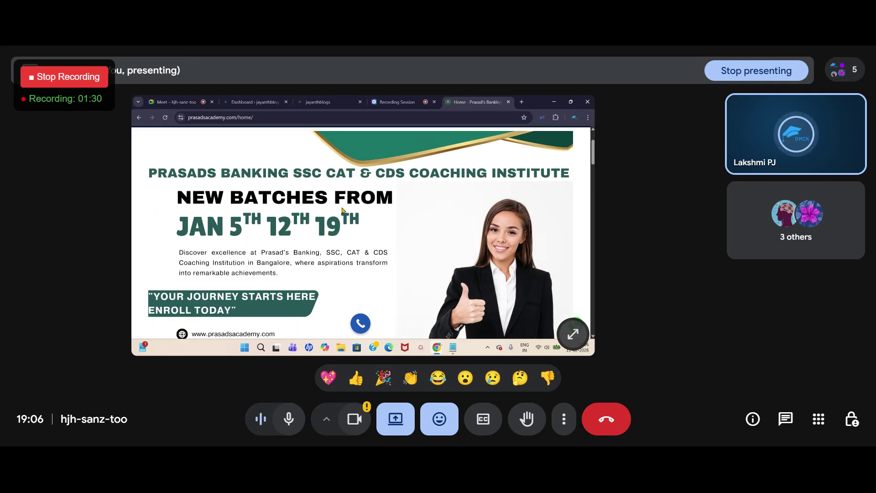
pyautogui.scroll(-5, 344, 210)
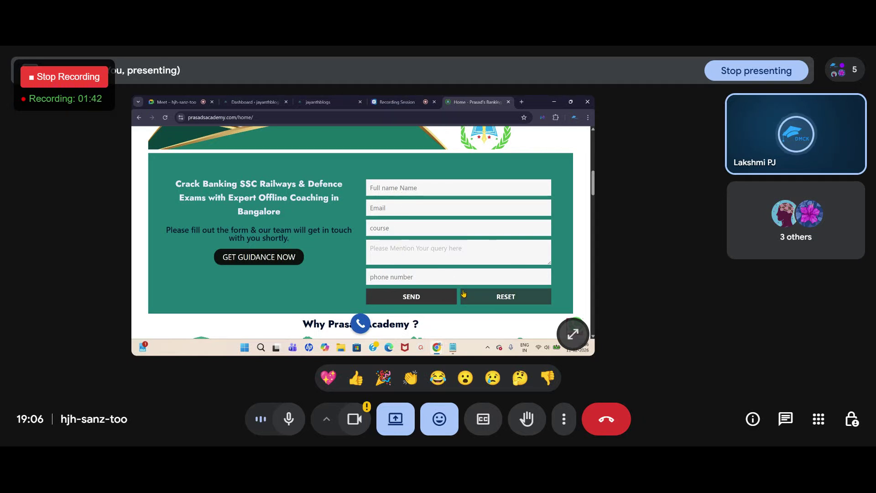
pyautogui.scroll(-3, 461, 288)
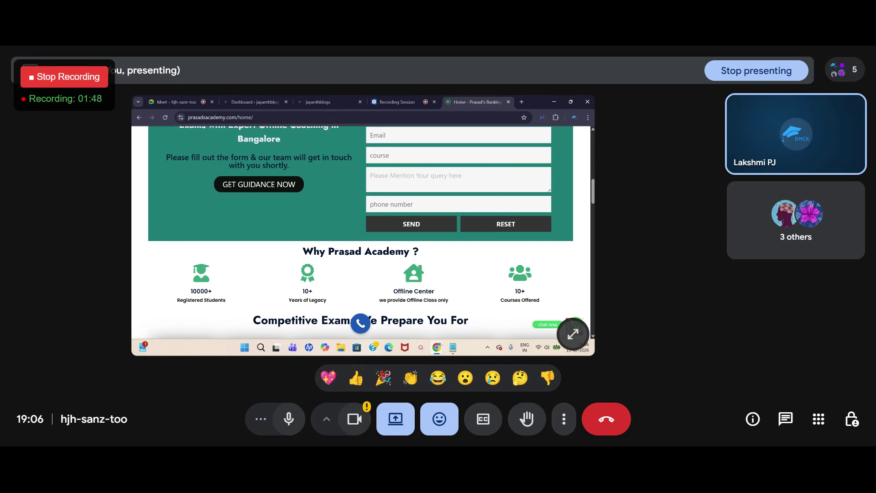
pyautogui.scroll(-5, 452, 261)
pyautogui.scroll(10, 450, 266)
pyautogui.scroll(3, 451, 266)
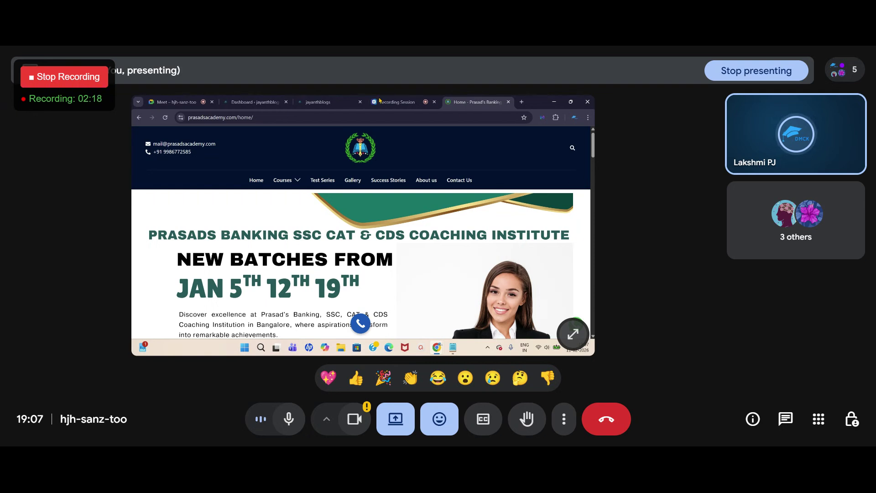
pyautogui.click(176, 102)
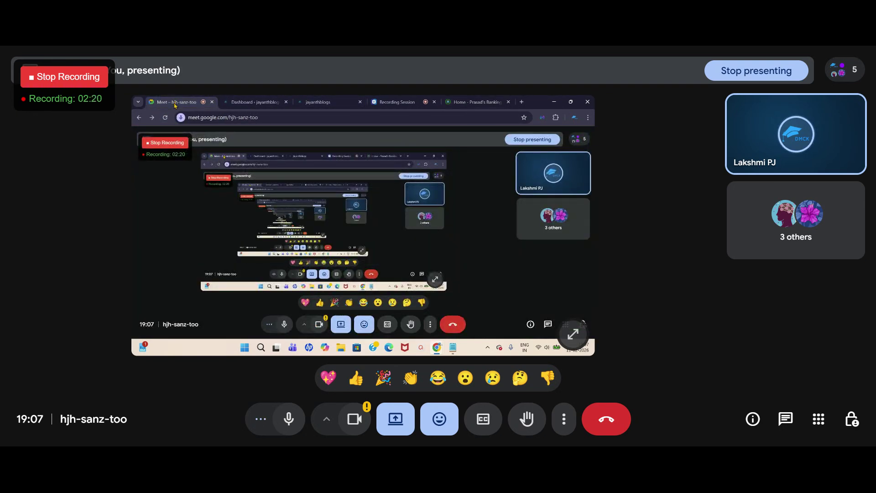
# Step: Jot 'plugins ...' on a new line in Notepad, then return to the WordPress dashboard
pyautogui.click(452, 347)
pyautogui.click(153, 217)
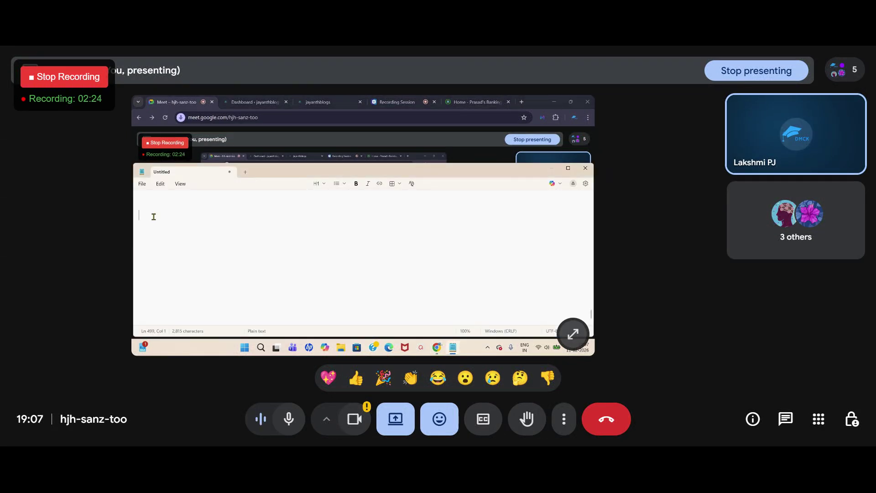
pyautogui.write('puugi')
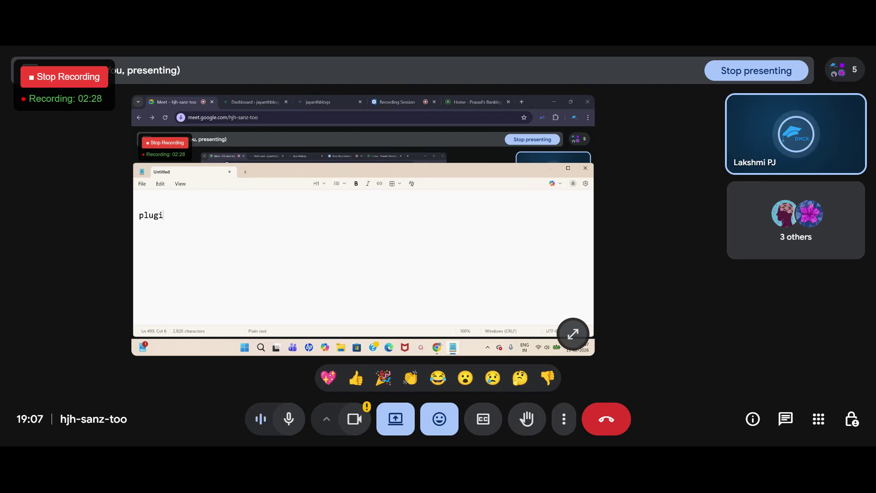
pyautogui.write('ns ...')
pyautogui.press('Return')
pyautogui.press('Return')
pyautogui.press('Return')
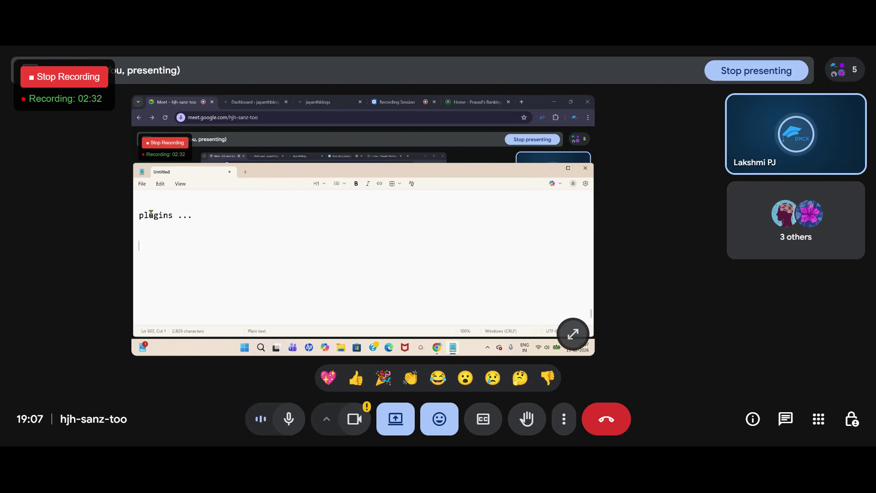
pyautogui.click(255, 103)
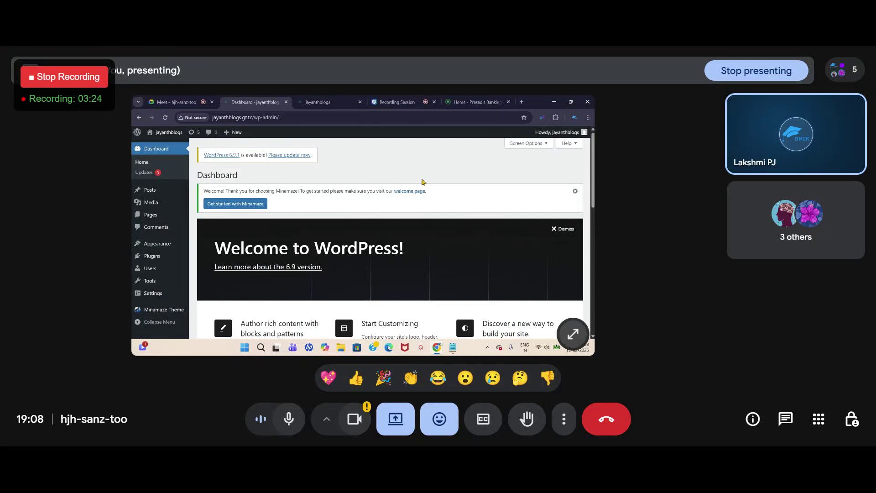
pyautogui.moveTo(457, 350)
pyautogui.click(440, 313)
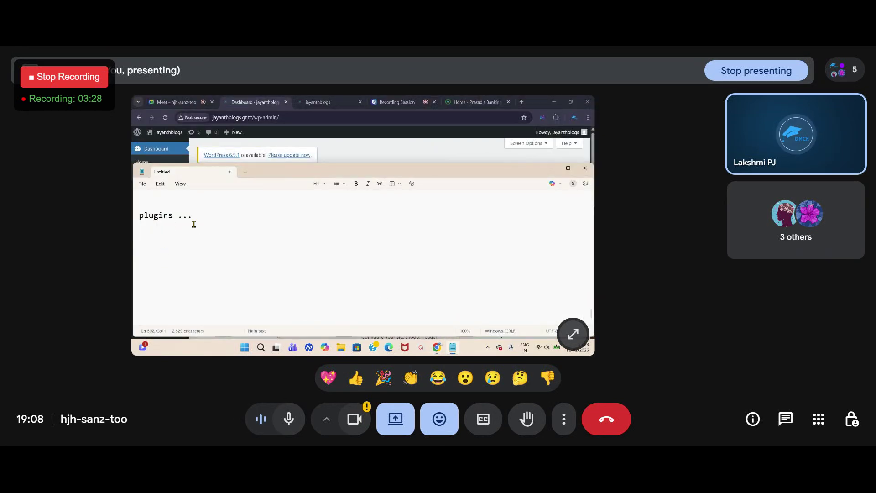
pyautogui.click(199, 214)
pyautogui.moveTo(138, 216); pyautogui.dragTo(168, 216)
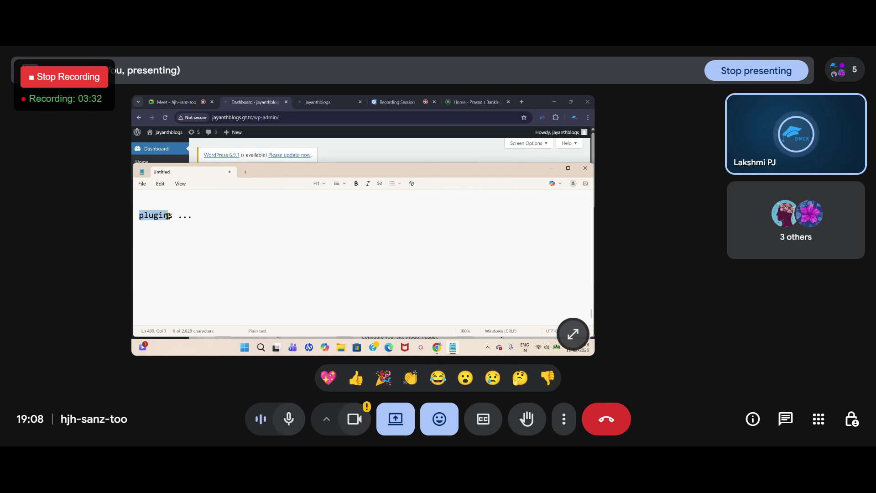
pyautogui.click(205, 217)
pyautogui.press('Return')
pyautogui.press('Return')
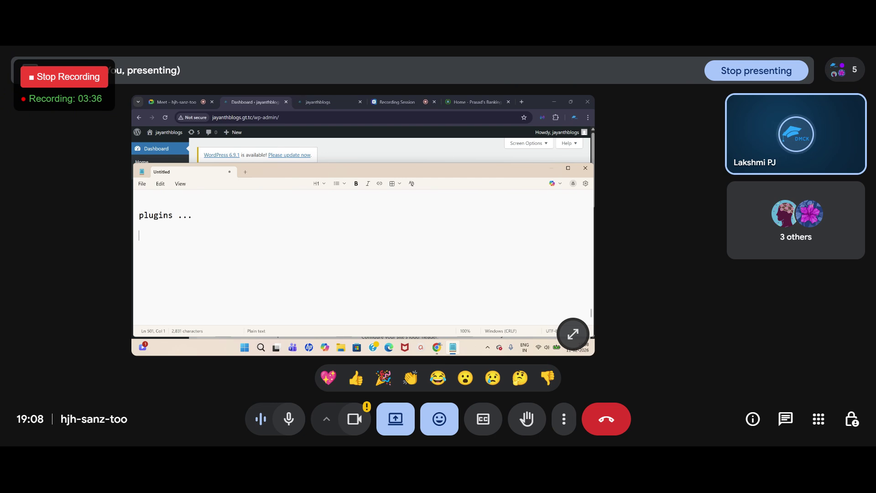
pyautogui.click(170, 102)
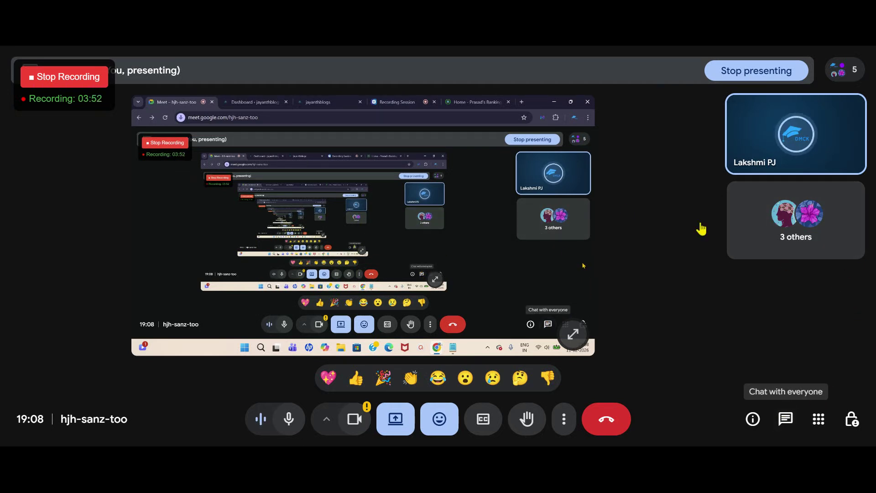
pyautogui.click(452, 348)
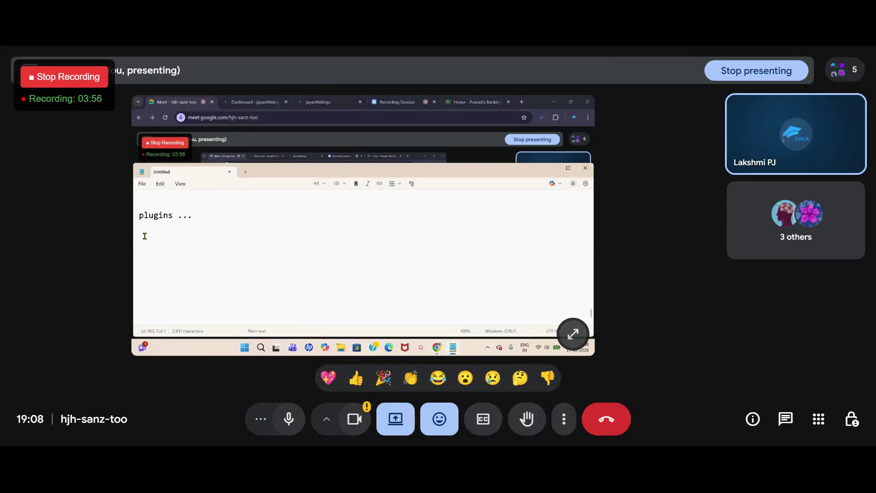
pyautogui.moveTo(139, 217); pyautogui.dragTo(167, 216)
pyautogui.click(172, 100)
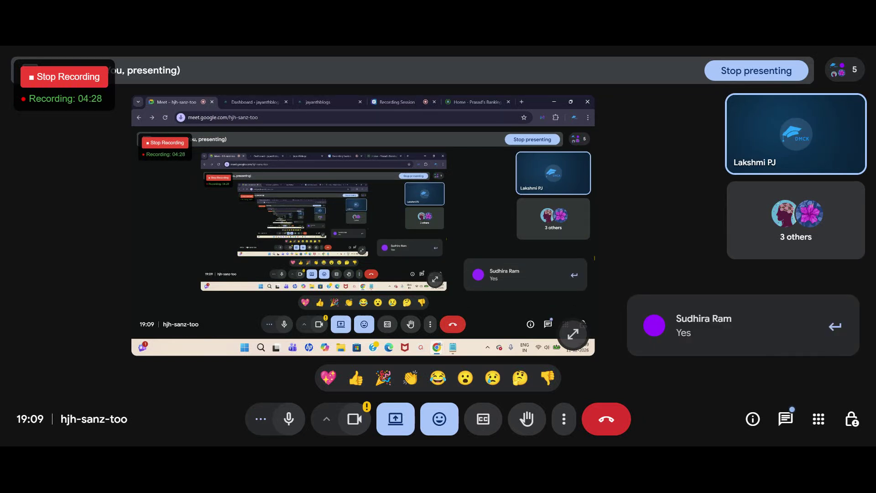
pyautogui.click(255, 103)
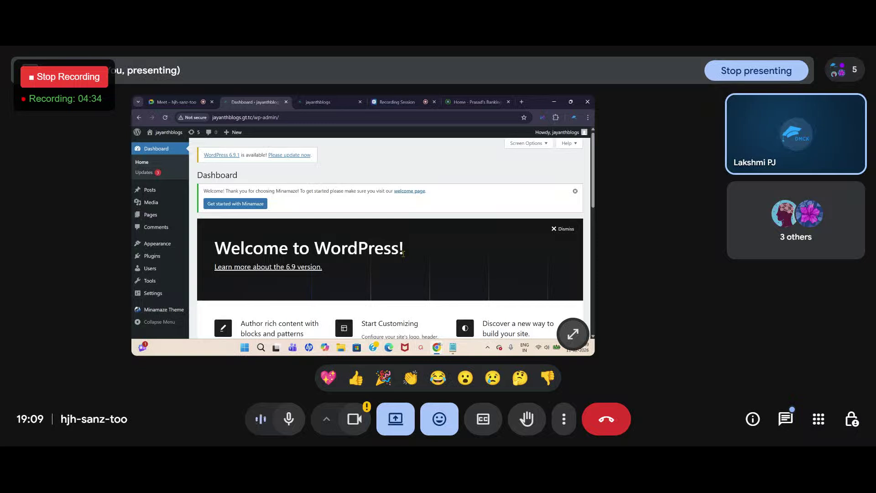
# Step: Open the live jayanthblogs site in a new tab and bring the Notepad notes over it
pyautogui.rightClick(160, 145)
pyautogui.click(189, 155)
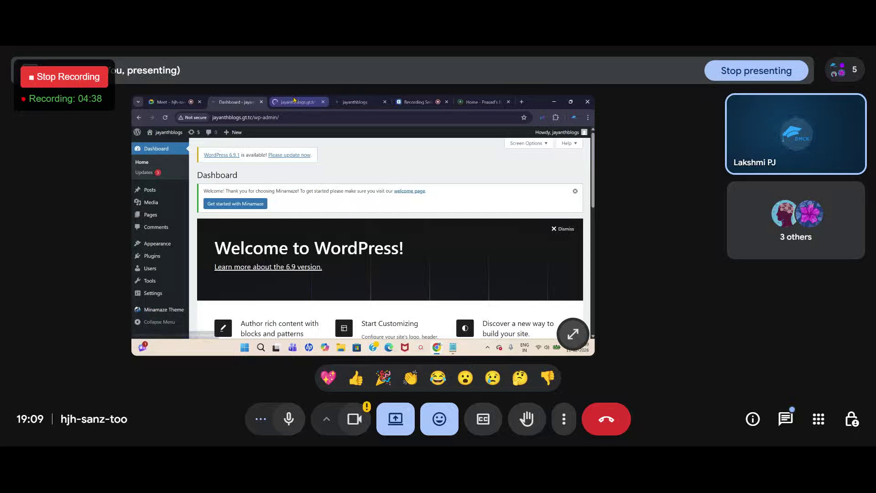
pyautogui.click(293, 102)
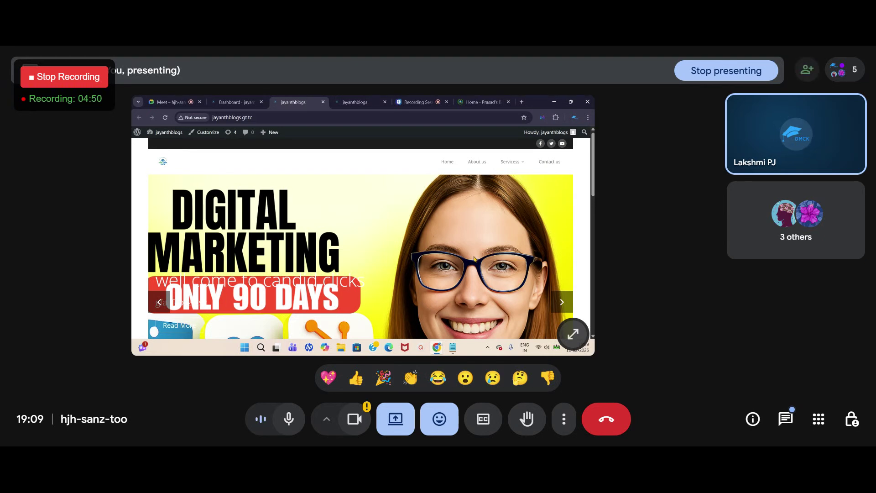
pyautogui.click(453, 348)
pyautogui.click(149, 245)
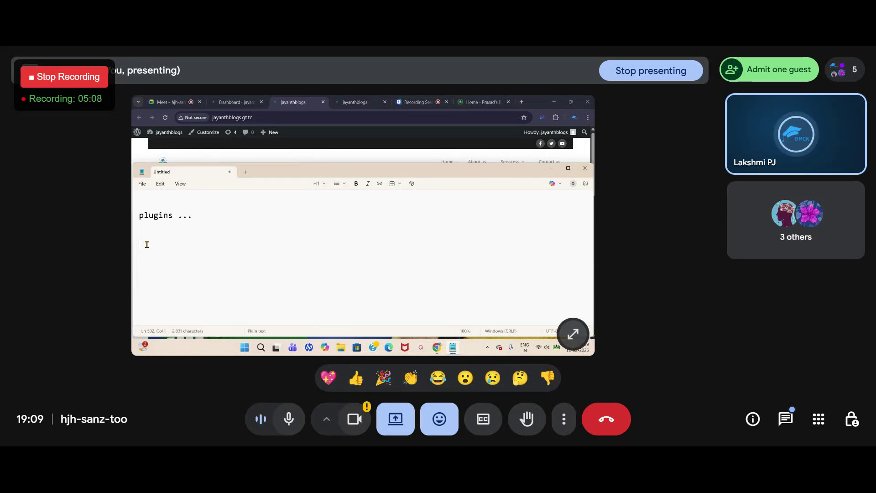
# Step: Scroll the Prasad Academy page and open its WhatsApp chat link, cancelling the open-app prompt
pyautogui.click(483, 100)
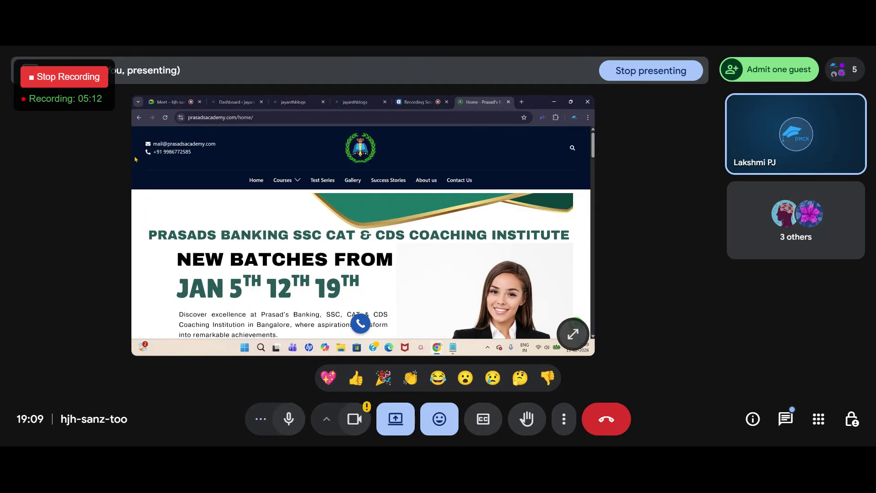
pyautogui.scroll(-2, 136, 159)
pyautogui.scroll(-5, 265, 154)
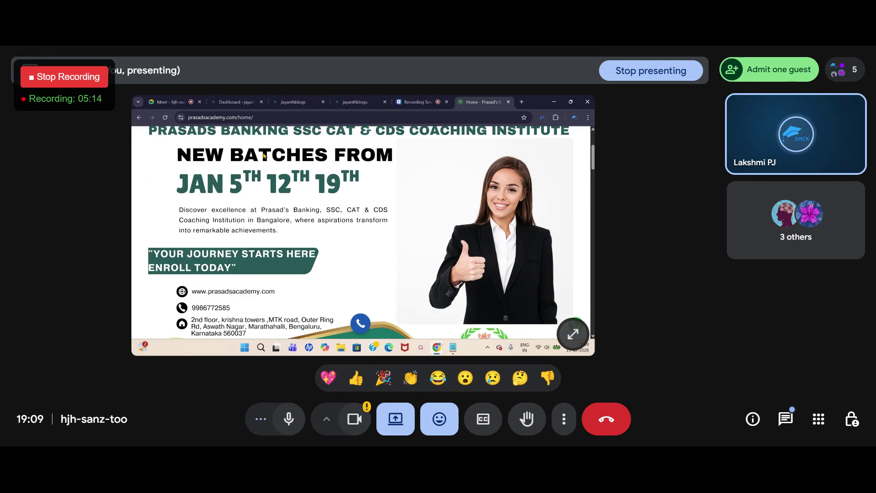
pyautogui.scroll(2, 322, 175)
pyautogui.scroll(-8, 321, 176)
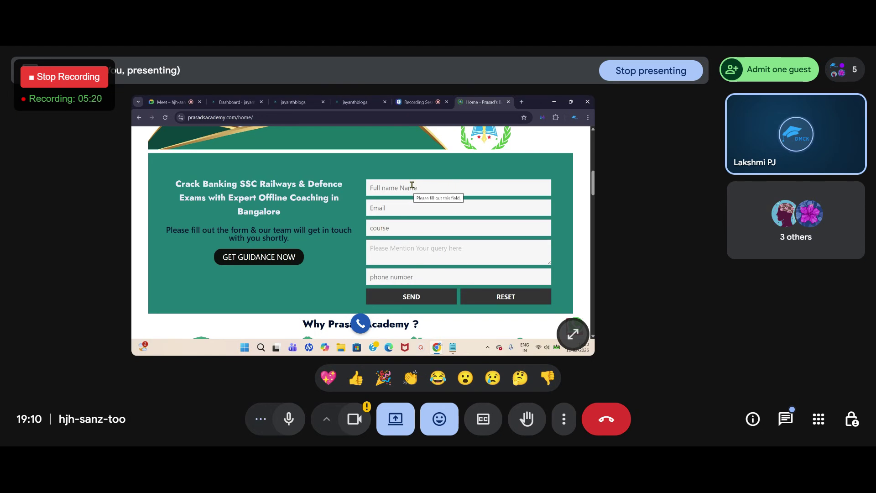
pyautogui.scroll(-3, 411, 187)
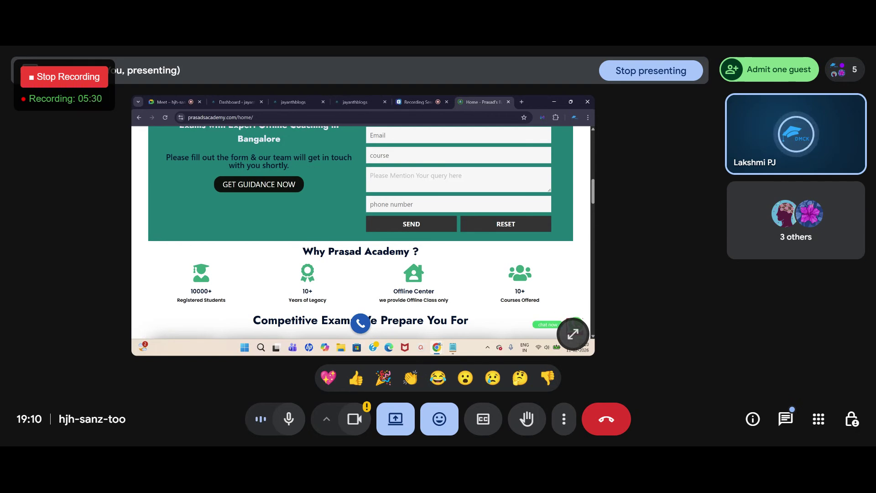
pyautogui.click(575, 327)
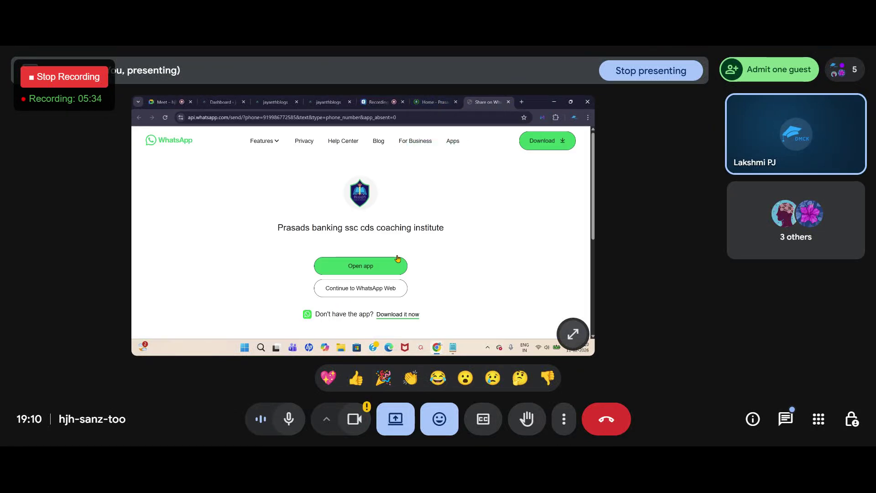
pyautogui.click(396, 260)
pyautogui.click(436, 185)
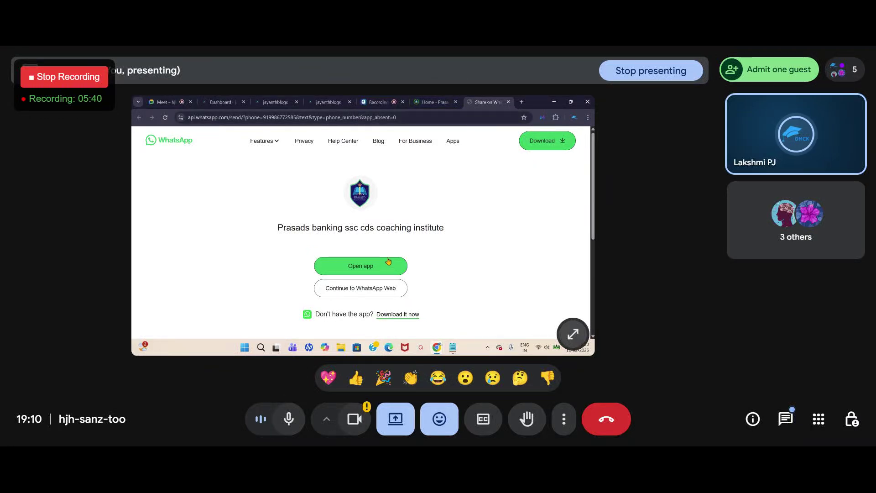
# Step: Review the Prasad Academy home page again, then bring up the Notepad notes
pyautogui.click(431, 101)
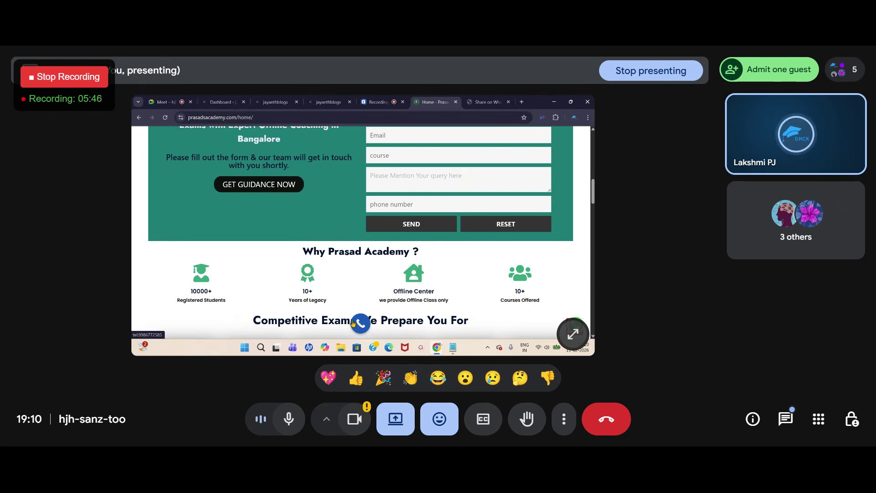
pyautogui.scroll(-15, 351, 317)
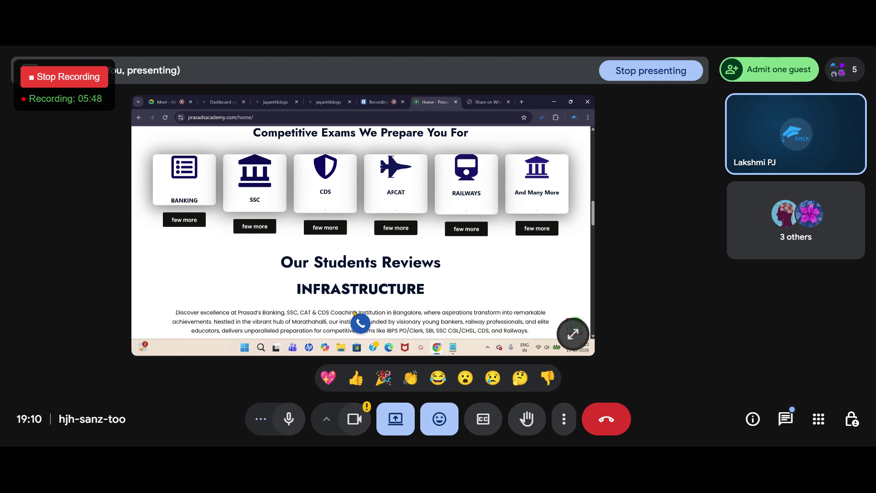
pyautogui.scroll(-8, 356, 311)
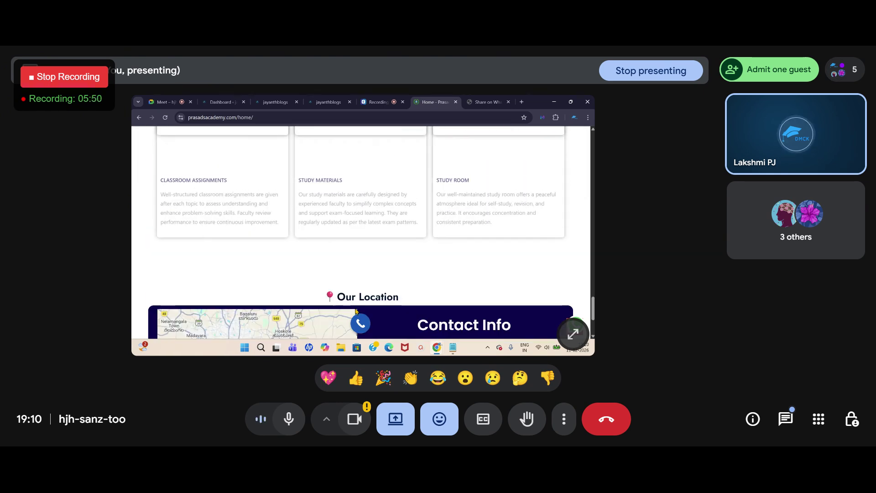
pyautogui.scroll(3, 355, 312)
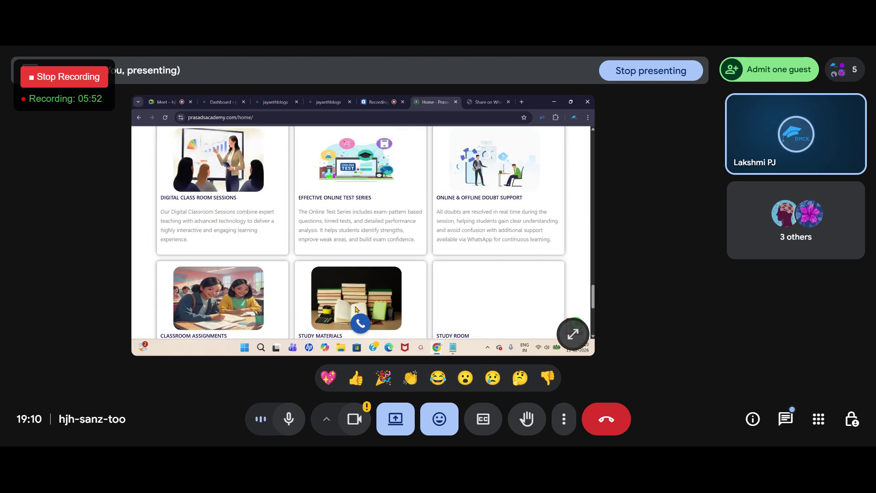
pyautogui.scroll(5, 356, 311)
pyautogui.scroll(20, 357, 309)
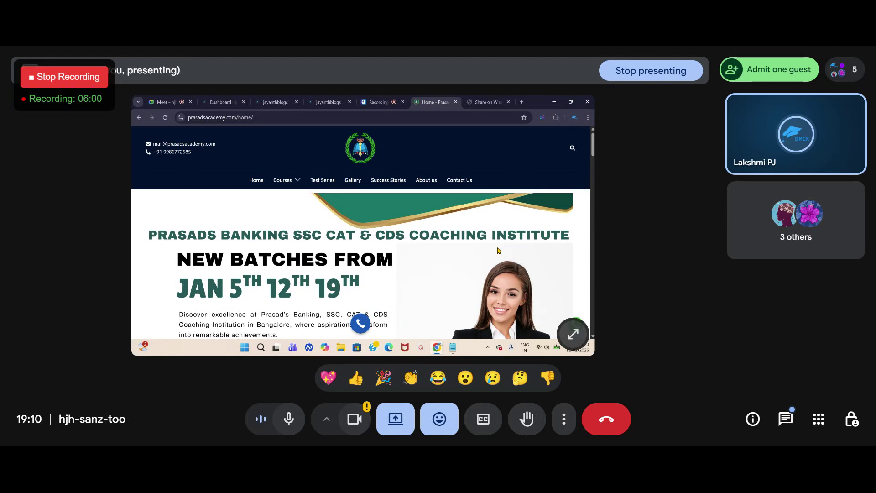
pyautogui.scroll(-4, 415, 302)
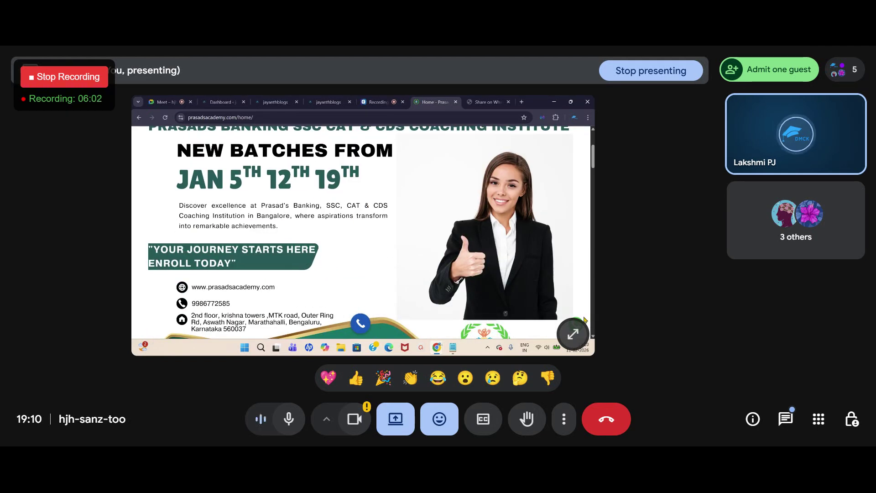
pyautogui.scroll(-1, 377, 318)
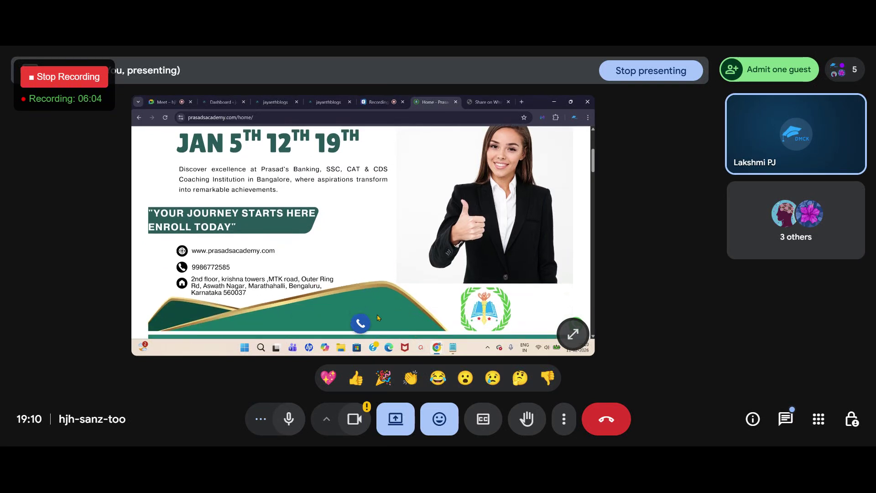
pyautogui.scroll(-4, 455, 293)
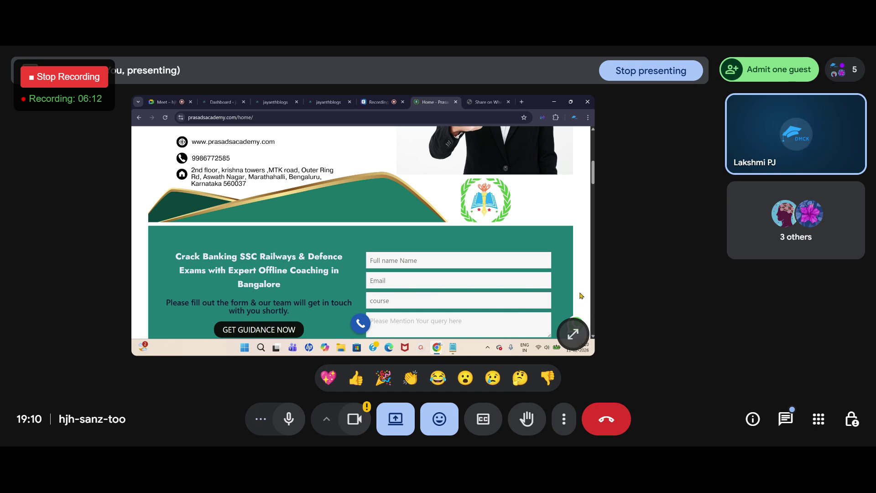
pyautogui.click(454, 351)
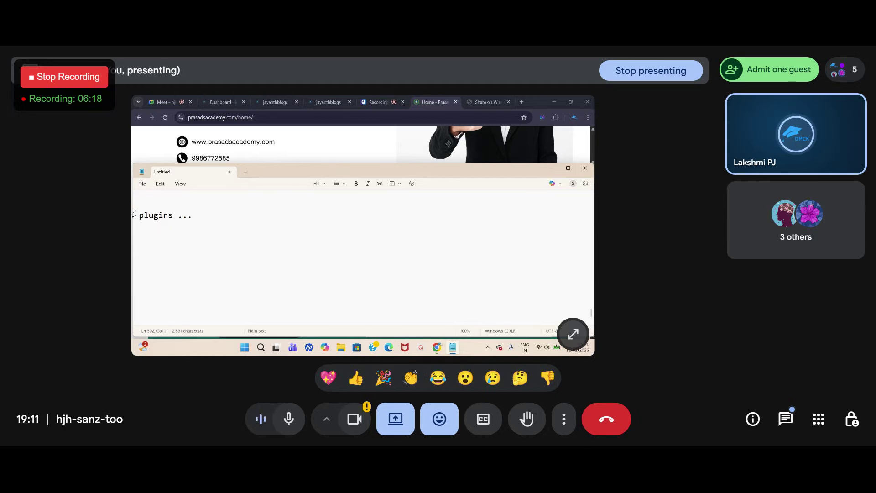
# Step: Highlight the 'plugins ...' note line, then revisit the Prasad Academy home page
pyautogui.moveTo(139, 216); pyautogui.dragTo(205, 218)
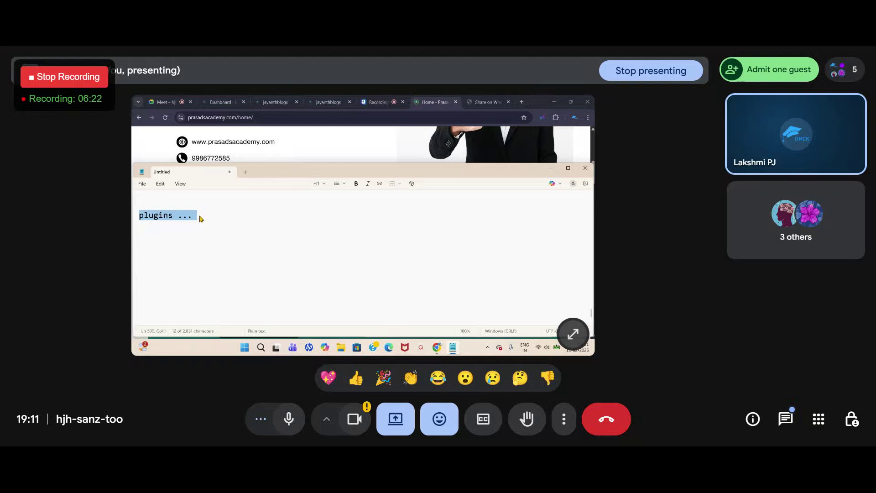
pyautogui.click(199, 217)
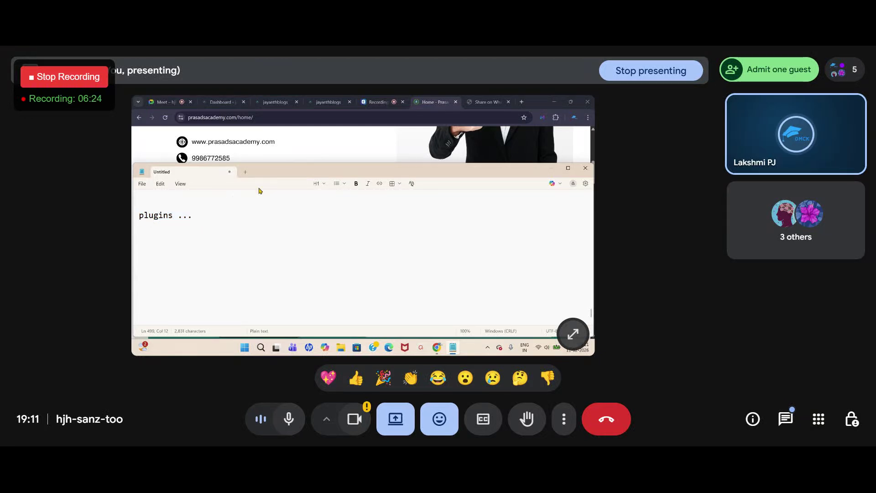
pyautogui.click(224, 102)
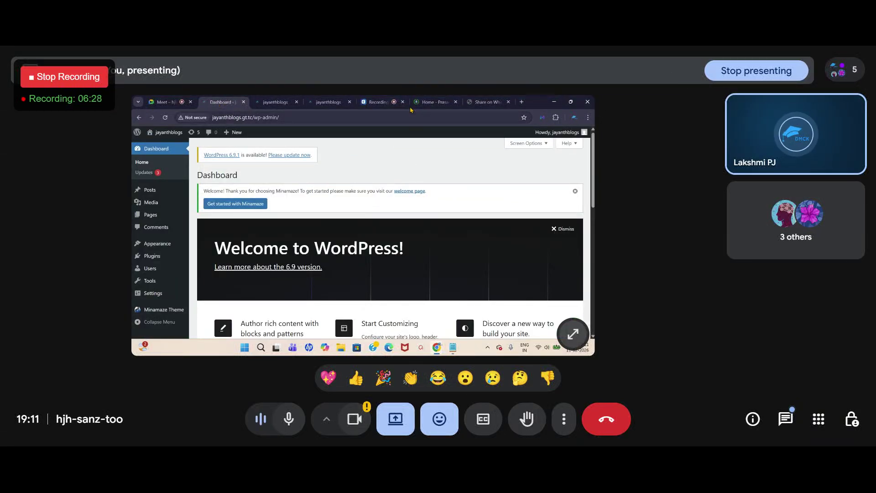
pyautogui.click(428, 102)
pyautogui.scroll(-2, 390, 245)
pyautogui.scroll(-3, 389, 245)
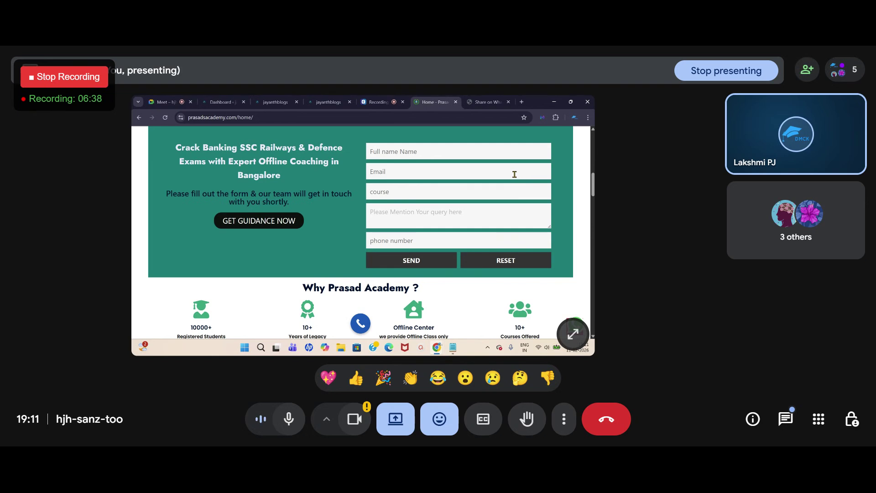
pyautogui.scroll(5, 572, 194)
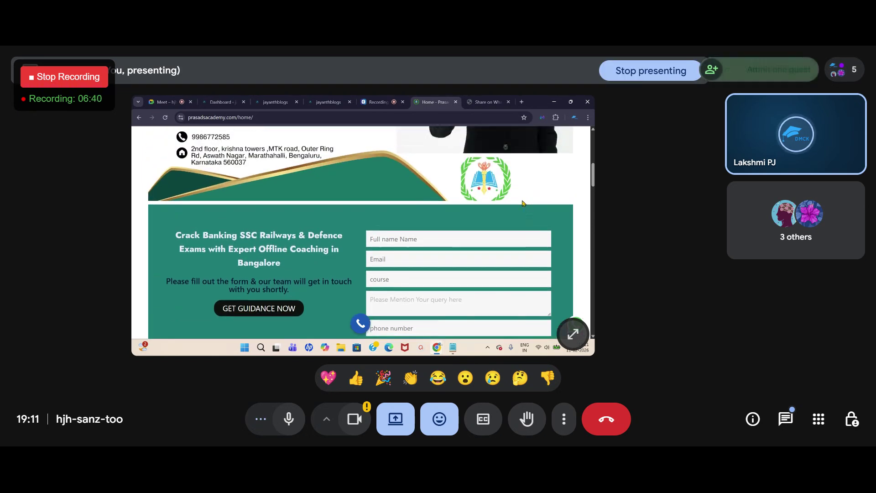
# Step: Switch to the Meet call and check the guest waiting to join
pyautogui.click(221, 101)
pyautogui.click(157, 103)
pyautogui.click(776, 70)
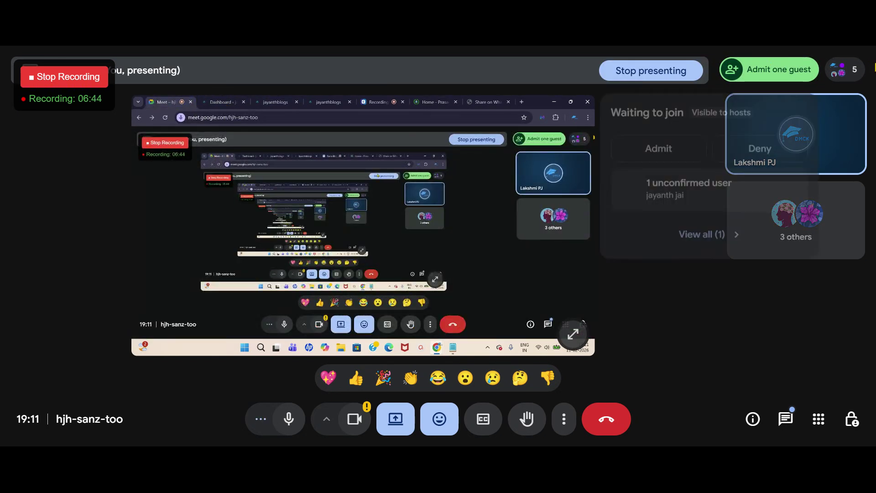
# Step: Admit the waiting guest from the Meet people list
pyautogui.click(690, 179)
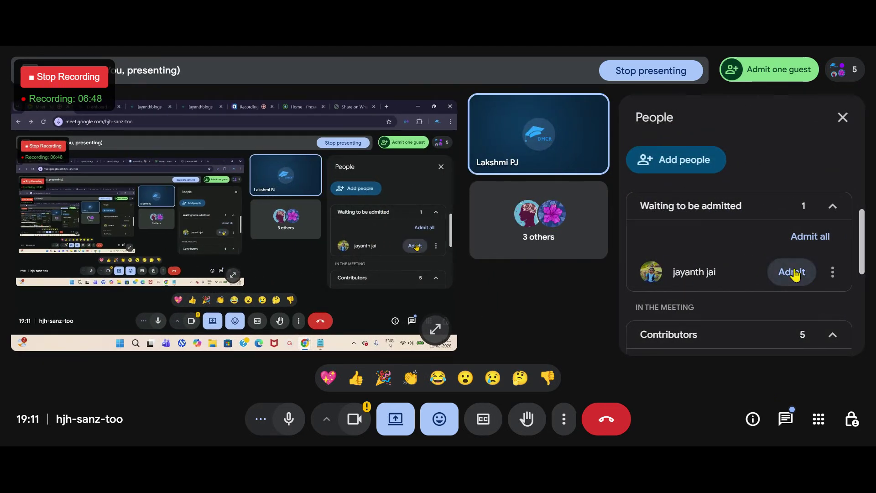
pyautogui.click(792, 273)
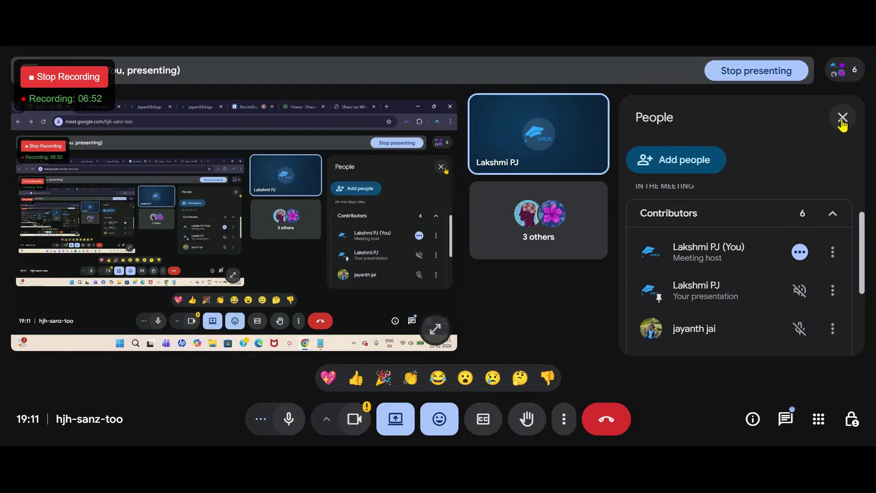
pyautogui.click(842, 117)
# Step: Check the Meet chat, close it, and show the WordPress dashboard in the shared window
pyautogui.click(226, 105)
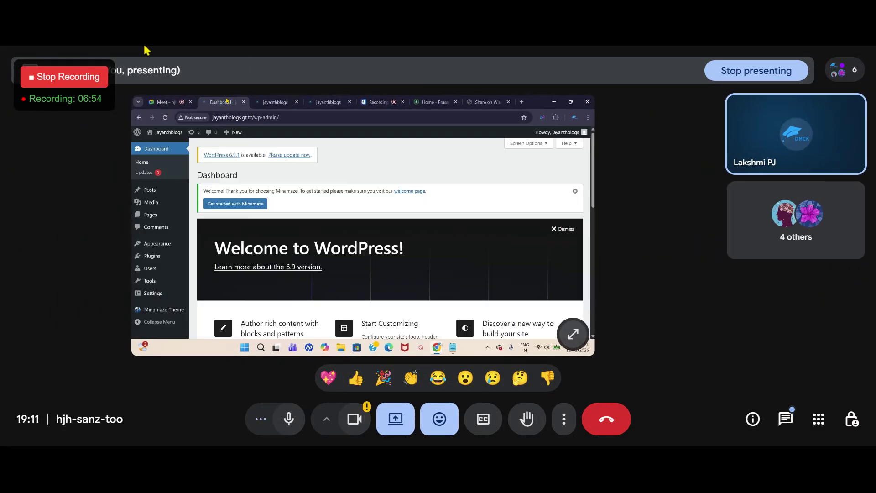
pyautogui.click(157, 104)
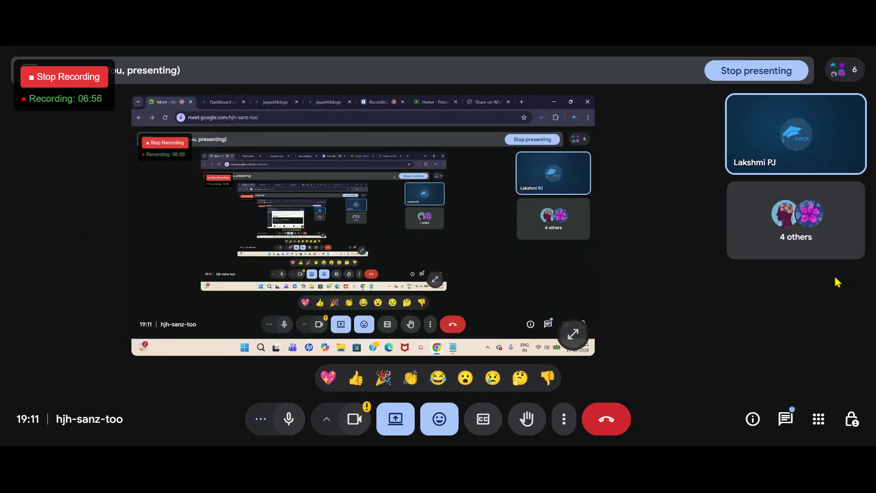
pyautogui.click(784, 416)
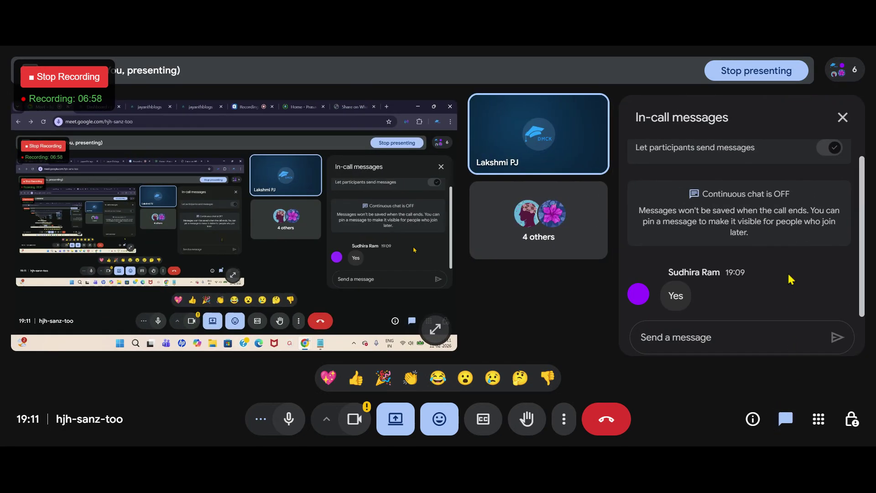
pyautogui.click(845, 114)
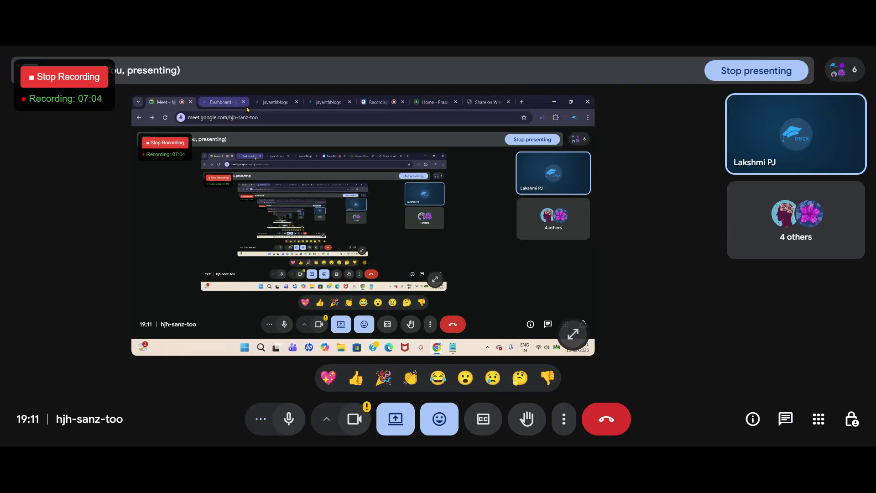
pyautogui.click(212, 100)
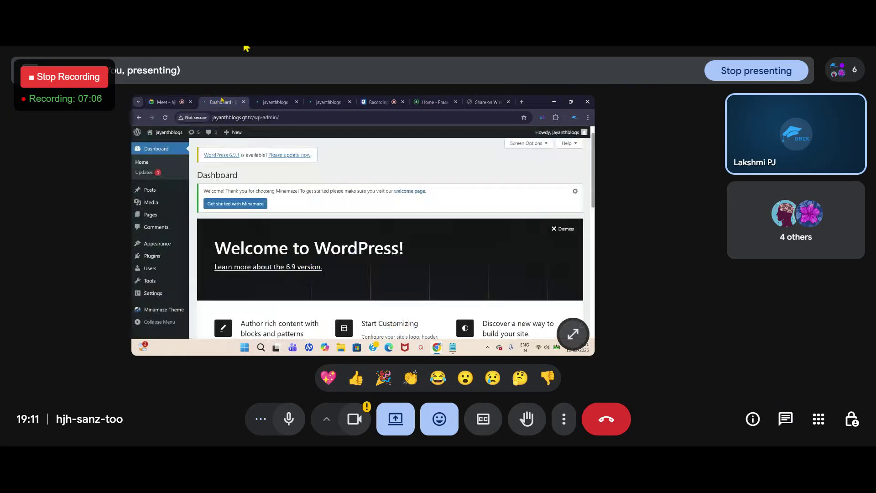
pyautogui.click(162, 102)
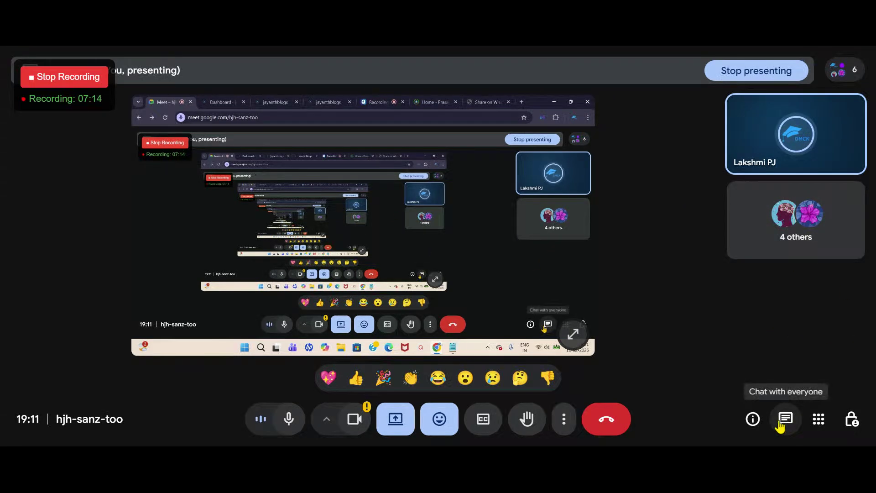
pyautogui.click(214, 101)
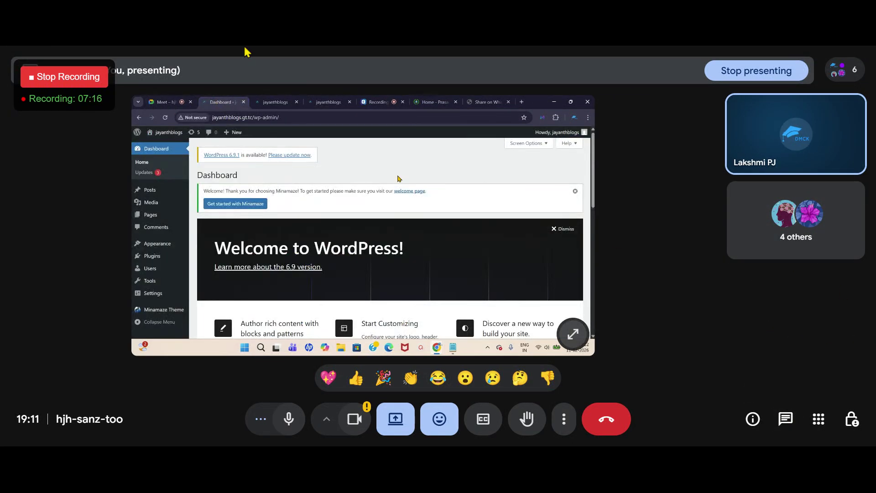
# Step: Highlight the 'plugins ...' note, review the Prasad Academy enquiry form, then show the live WordPress site
pyautogui.click(452, 347)
pyautogui.moveTo(190, 219); pyautogui.dragTo(134, 209)
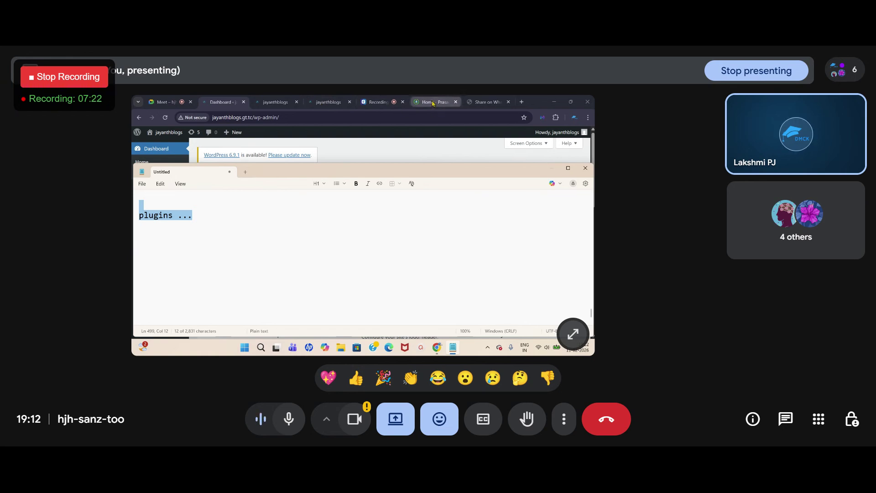
pyautogui.click(433, 103)
pyautogui.scroll(-3, 433, 256)
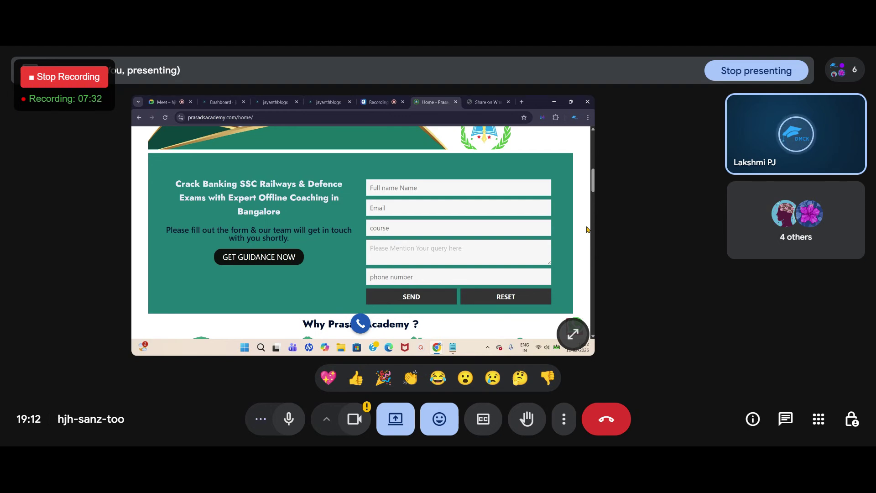
pyautogui.scroll(1, 582, 219)
pyautogui.scroll(-2, 409, 248)
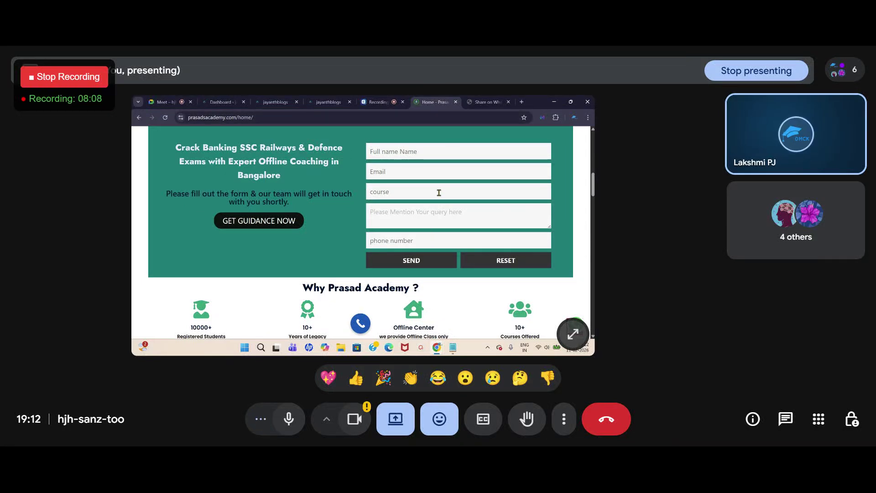
pyautogui.scroll(-1, 423, 186)
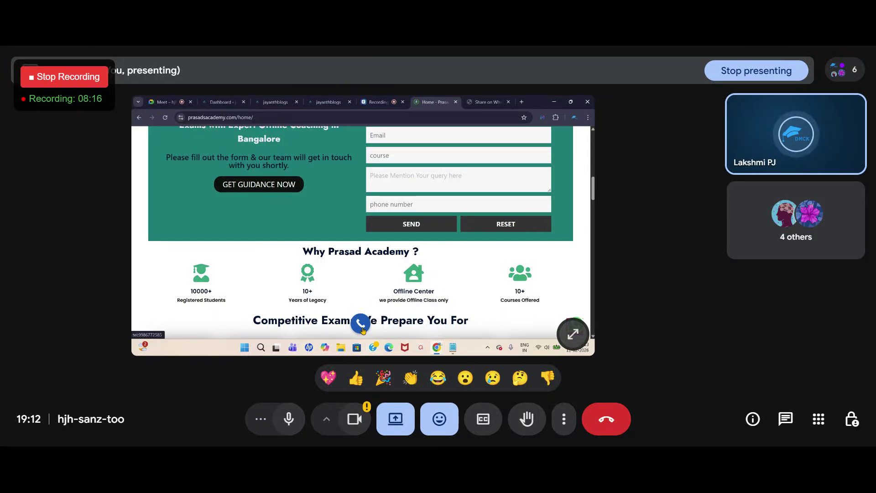
pyautogui.scroll(3, 362, 330)
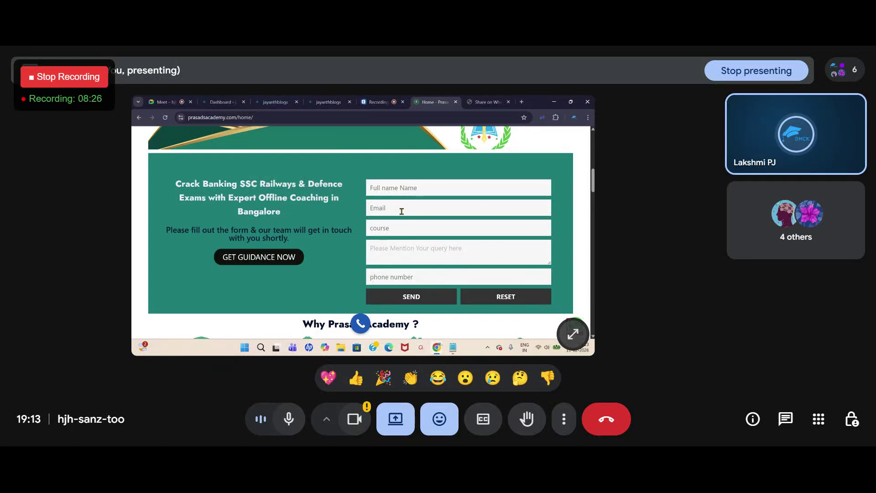
pyautogui.click(218, 104)
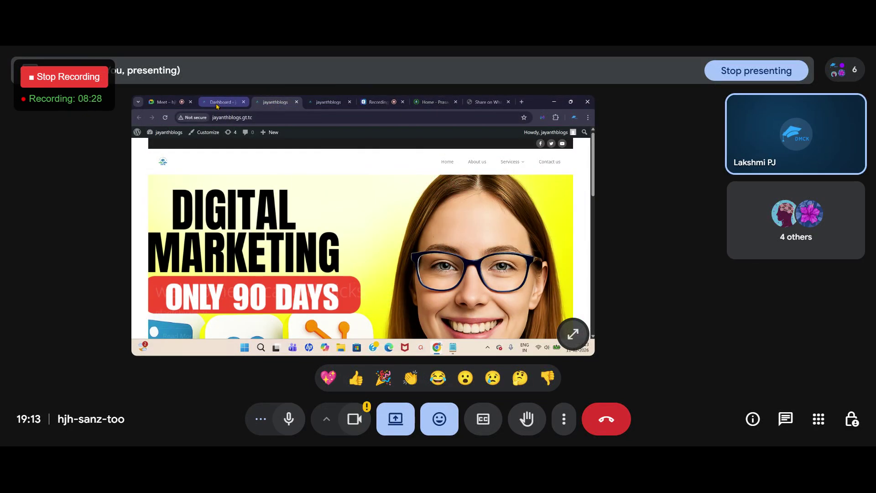
# Step: Go to the WordPress dashboard and reach the Plugins page through the admin sidebar
pyautogui.click(218, 106)
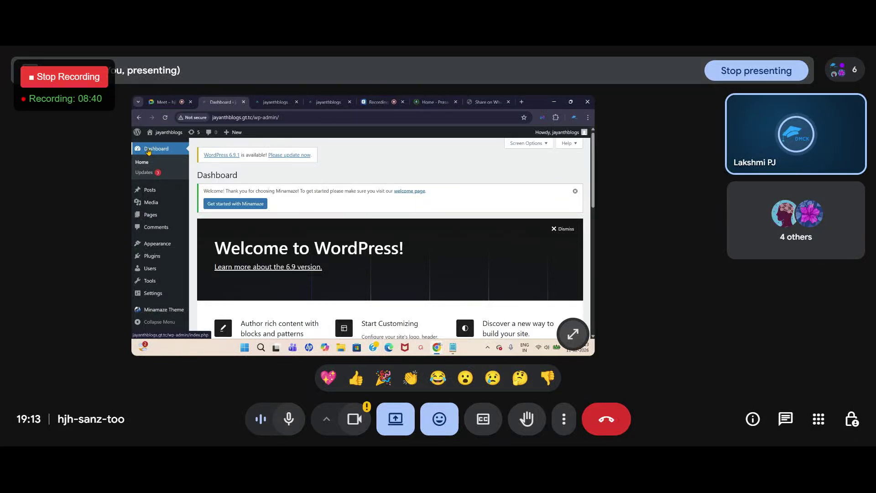
pyautogui.moveTo(151, 194)
pyautogui.moveTo(152, 247)
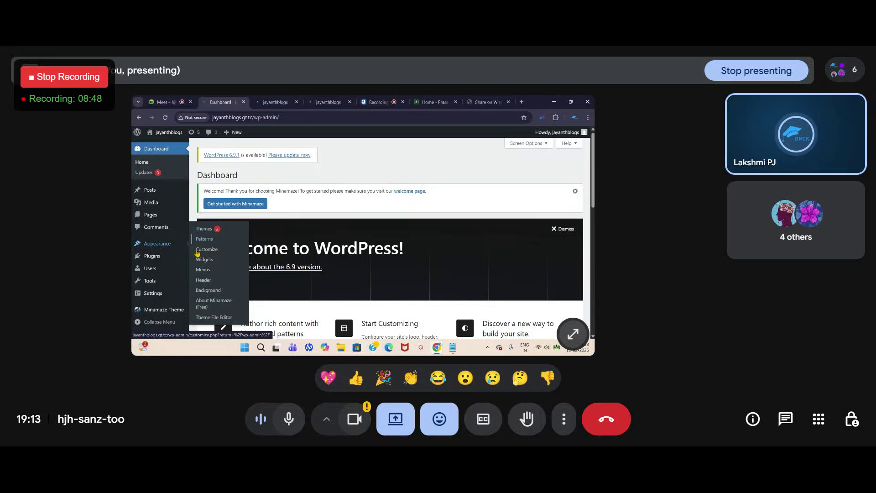
pyautogui.moveTo(170, 288)
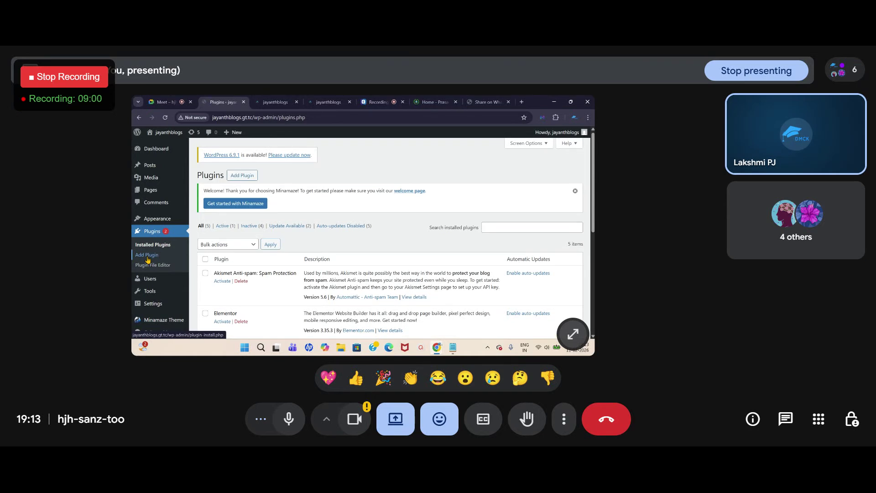
# Step: Look over the five installed plugins, then go to Plugins > Add Plugin
pyautogui.scroll(-5, 268, 290)
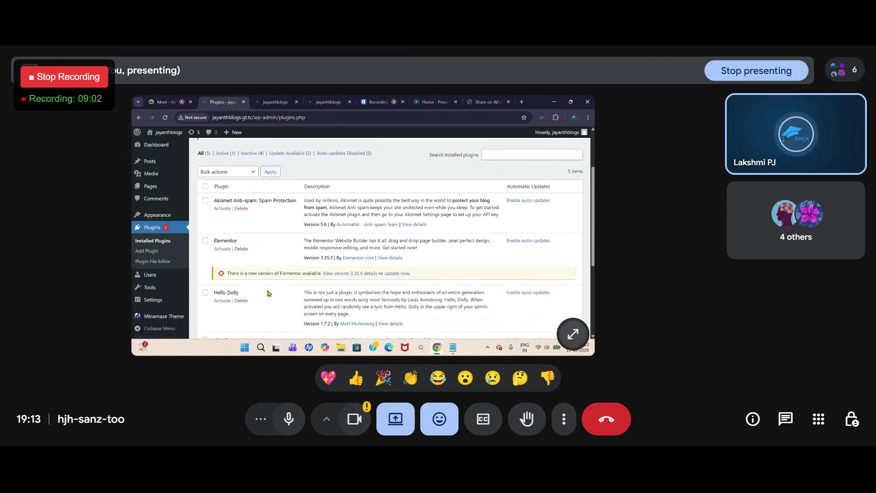
pyautogui.scroll(-2, 268, 290)
pyautogui.scroll(7, 269, 290)
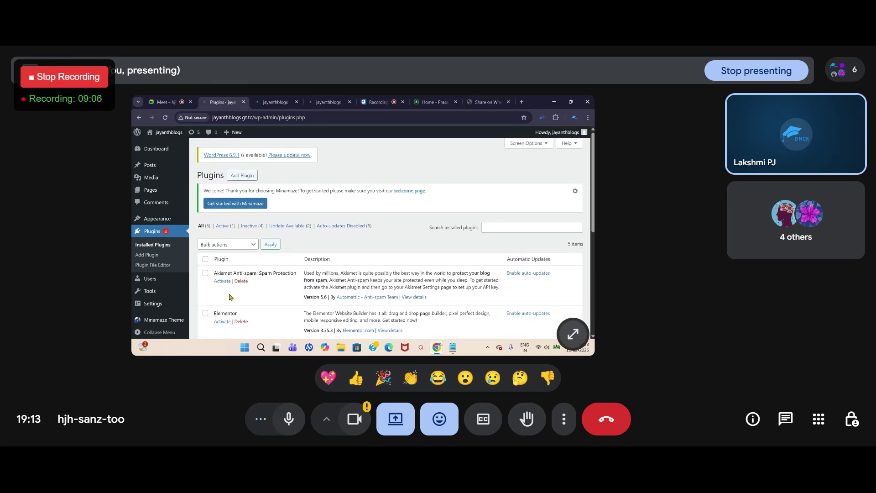
pyautogui.scroll(-5, 268, 251)
pyautogui.scroll(5, 246, 283)
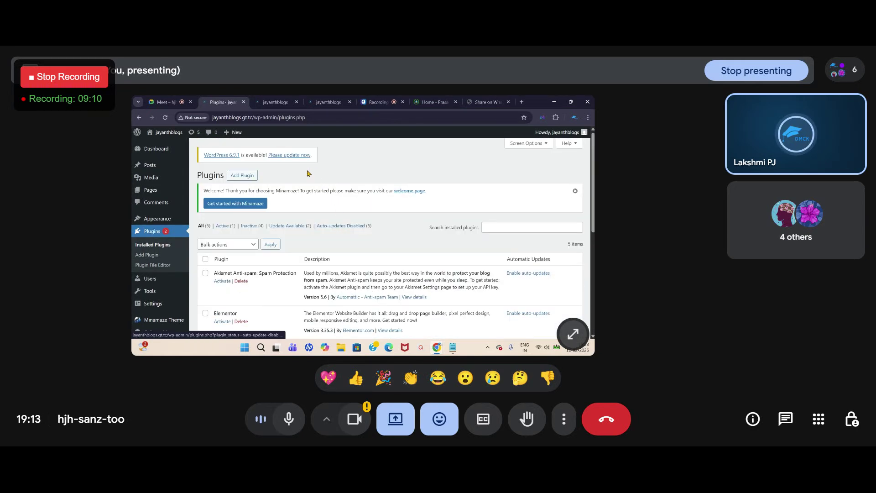
pyautogui.click(242, 181)
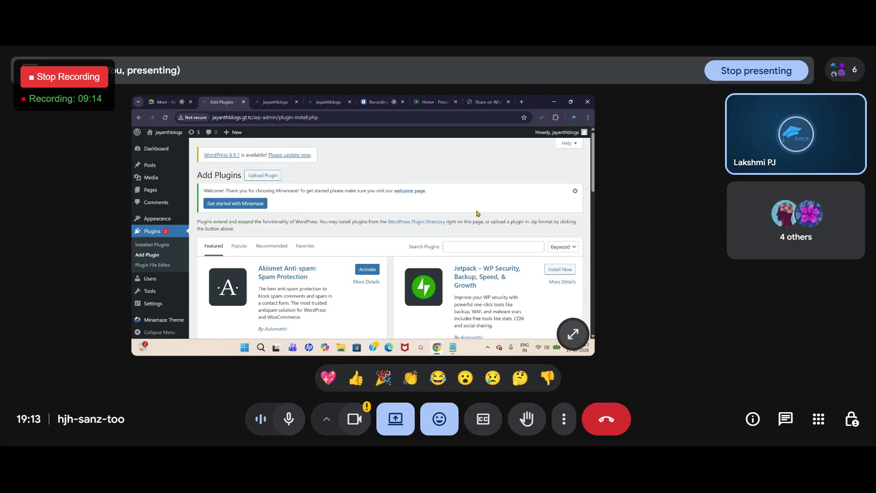
# Step: Search the plugin directory for 'contact form', then switch to the Google Meet tab
pyautogui.click(456, 248)
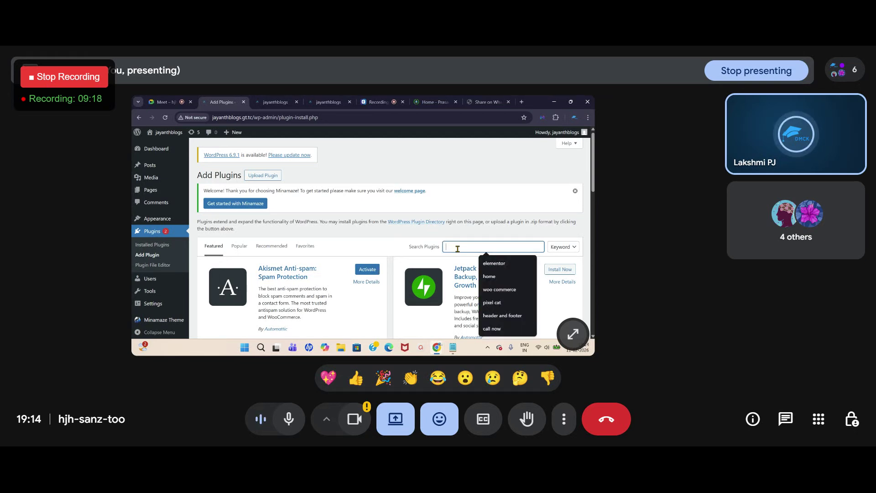
pyautogui.write('cont')
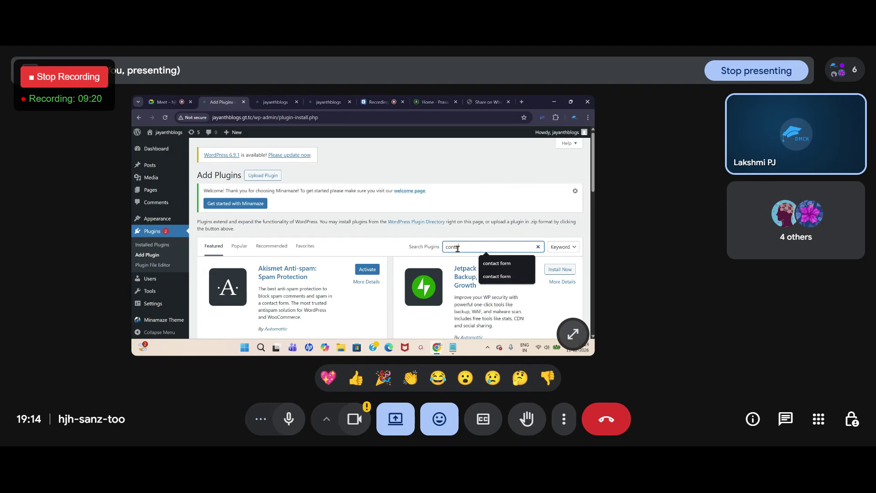
pyautogui.write('act form')
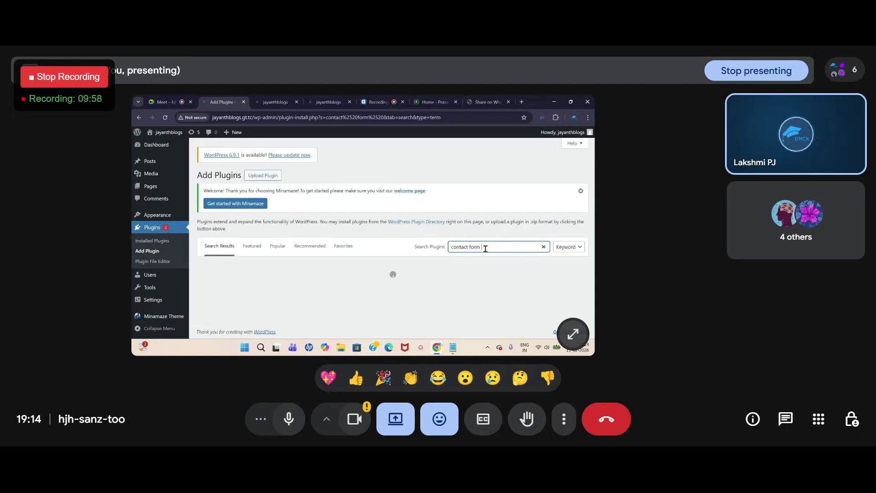
pyautogui.click(153, 103)
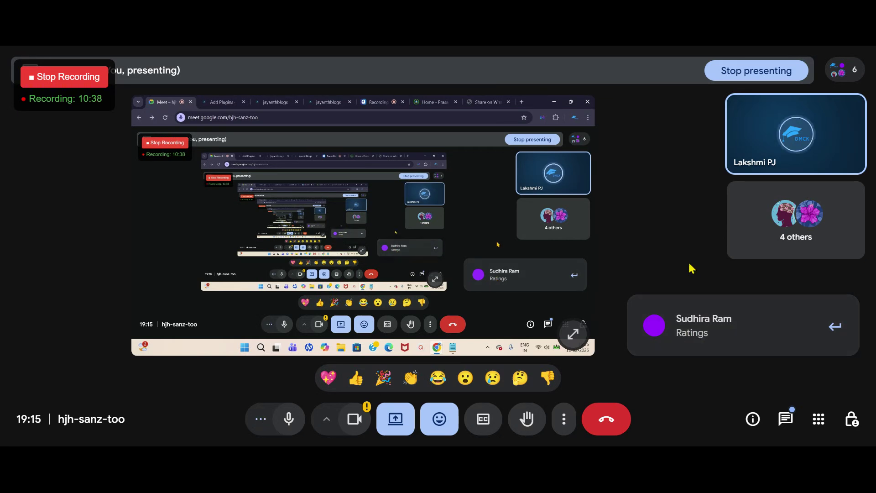
# Step: Return to the 'contact form' results and browse the 5,603 plugins, including Forminator and WPForms
pyautogui.click(200, 102)
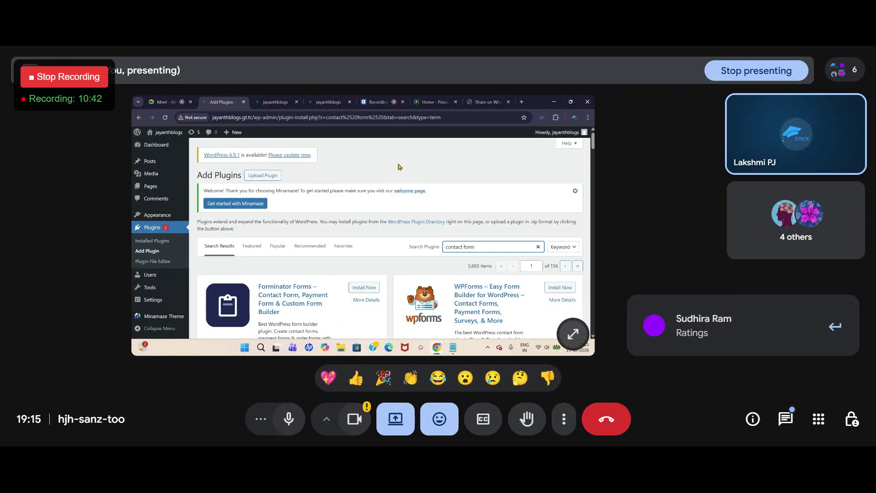
pyautogui.scroll(-2, 399, 165)
pyautogui.scroll(-3, 398, 165)
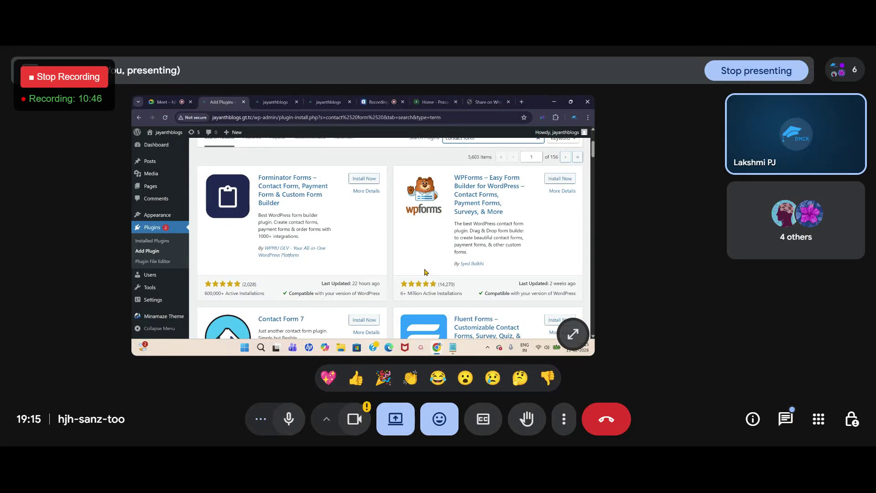
pyautogui.scroll(-5, 407, 227)
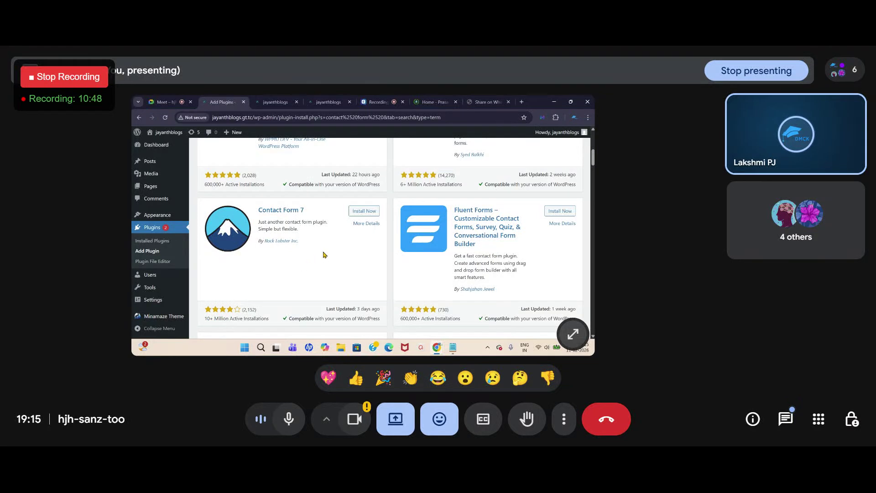
pyautogui.scroll(-2, 251, 308)
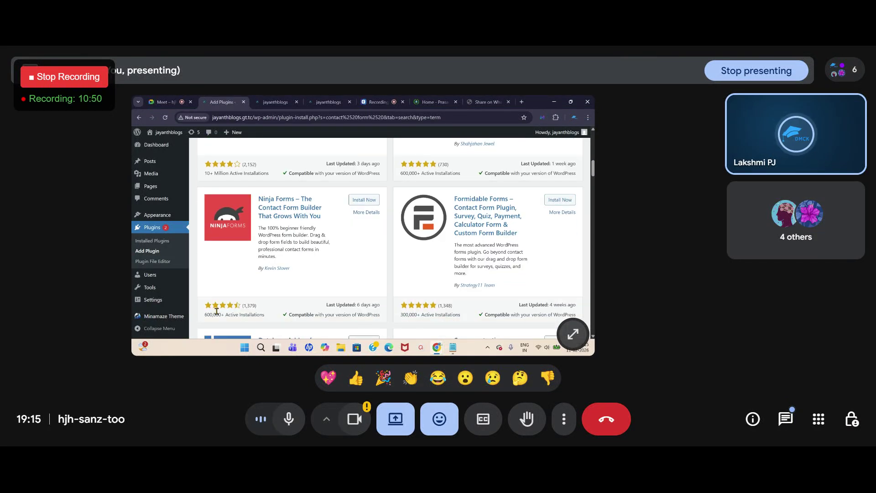
pyautogui.scroll(-1, 425, 309)
pyautogui.scroll(-4, 424, 309)
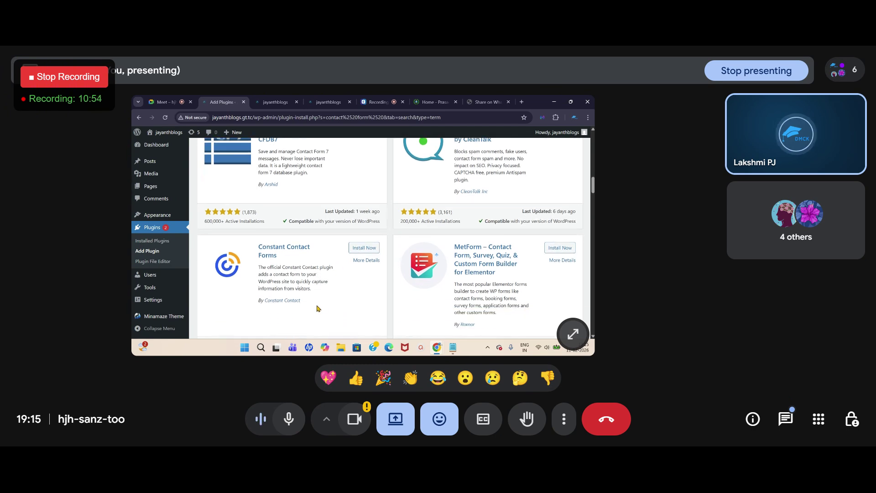
pyautogui.scroll(10, 315, 307)
pyautogui.scroll(3, 400, 280)
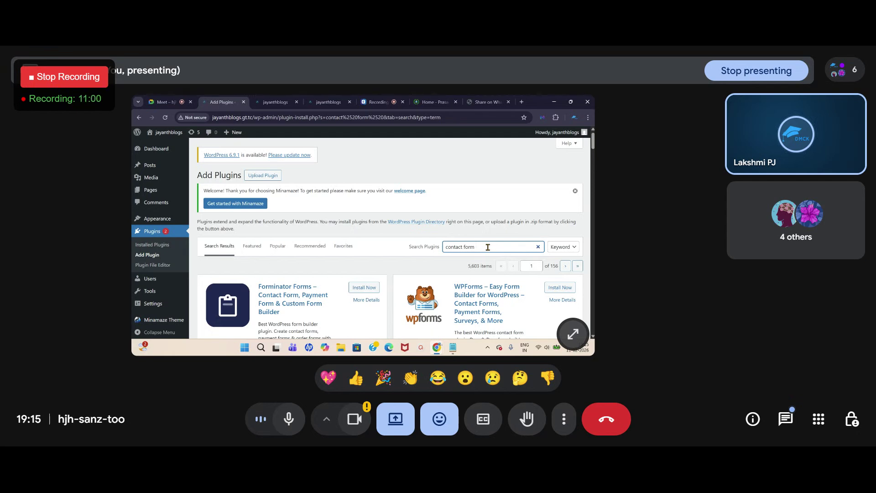
# Step: Narrow the plugin search to 'contact form by supsystic', fixing the misspelling
pyautogui.write('by s')
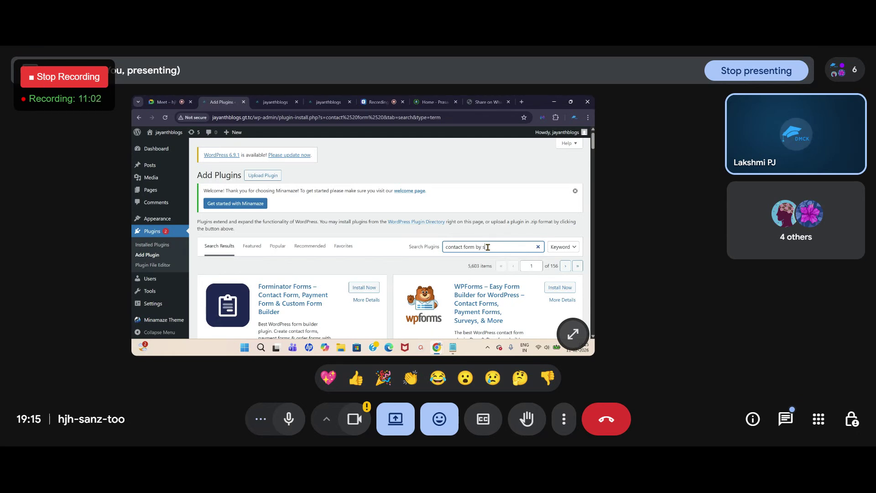
pyautogui.write('upsytic')
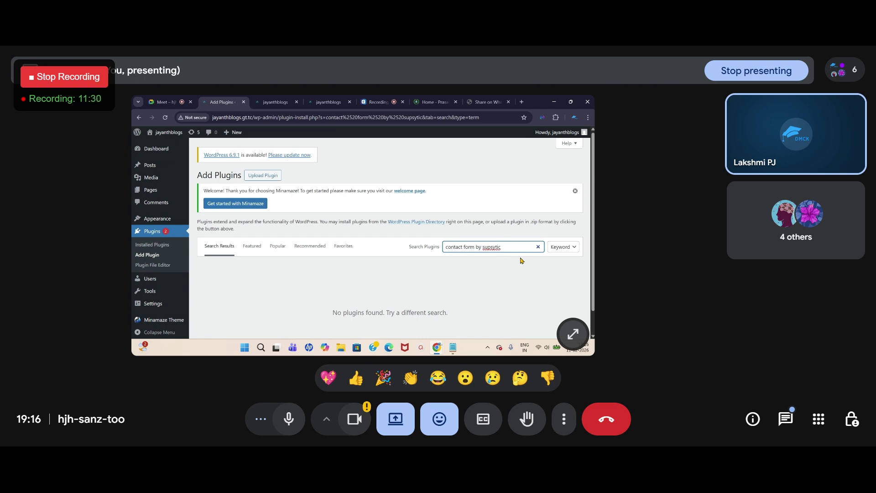
pyautogui.click(494, 249)
pyautogui.write('s')
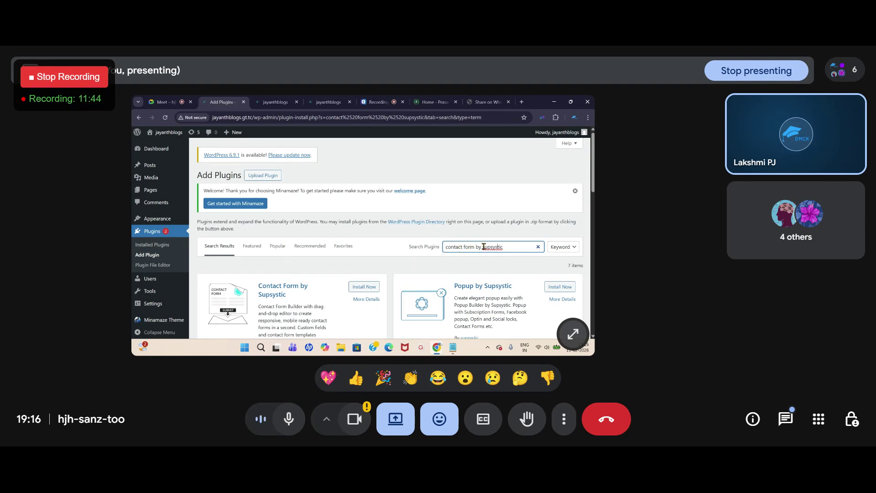
# Step: Check the Prasad Academy site's form, then install Contact Form by Supsystic from the results
pyautogui.scroll(-3, 276, 251)
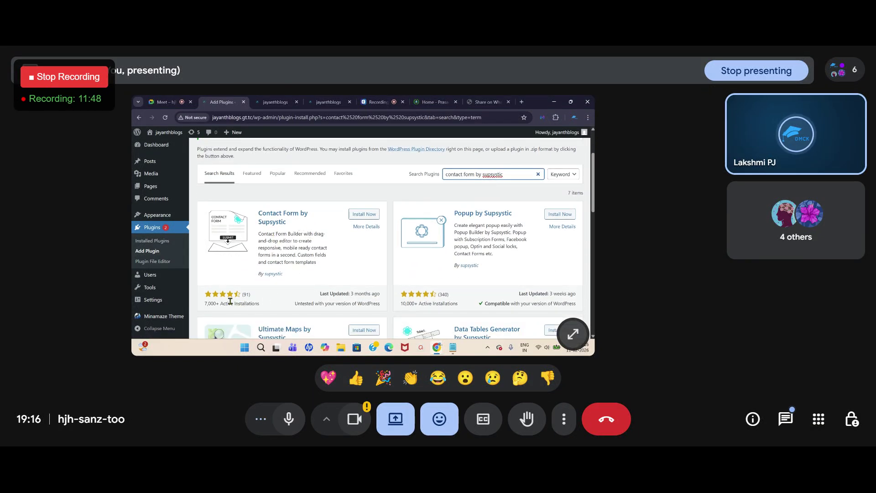
pyautogui.scroll(-1, 218, 301)
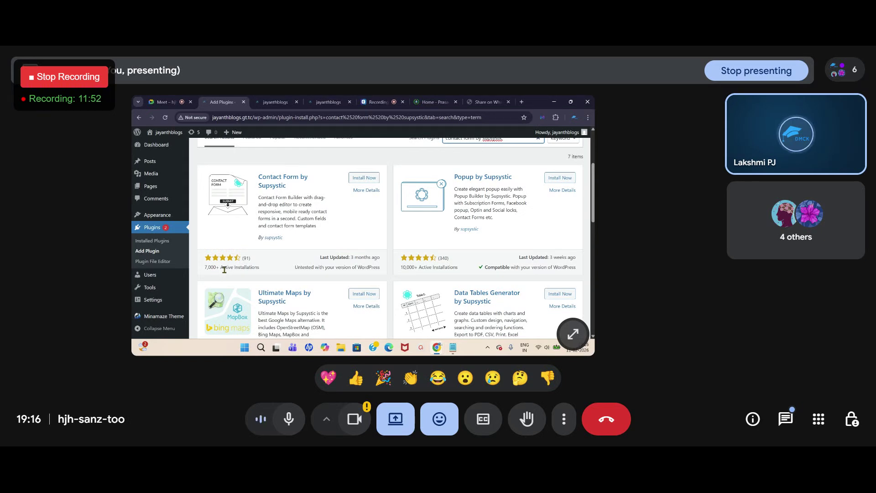
pyautogui.scroll(1, 242, 255)
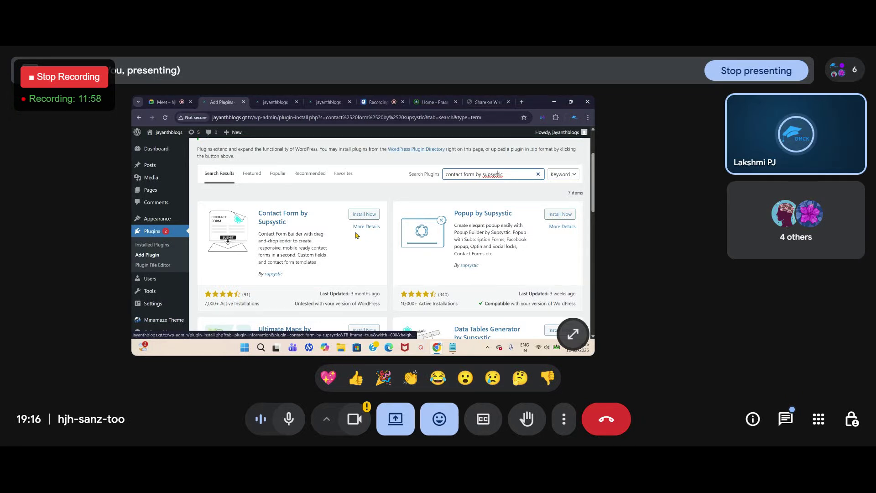
pyautogui.click(430, 102)
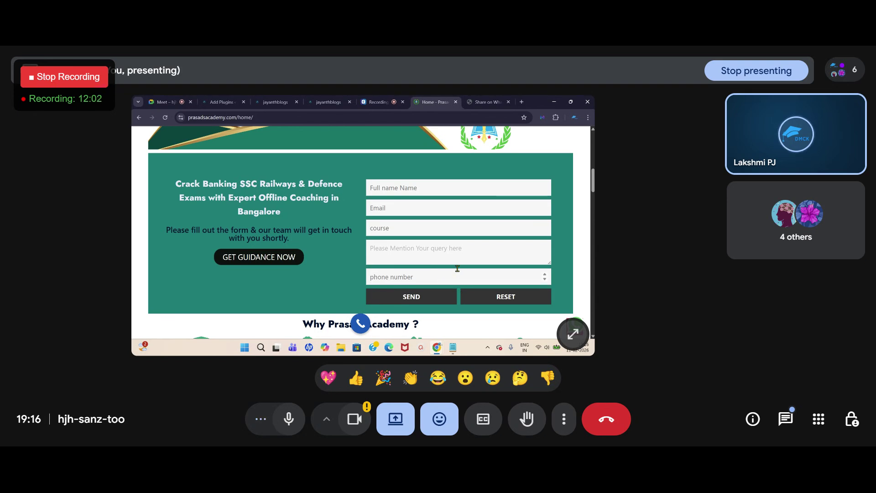
pyautogui.click(223, 102)
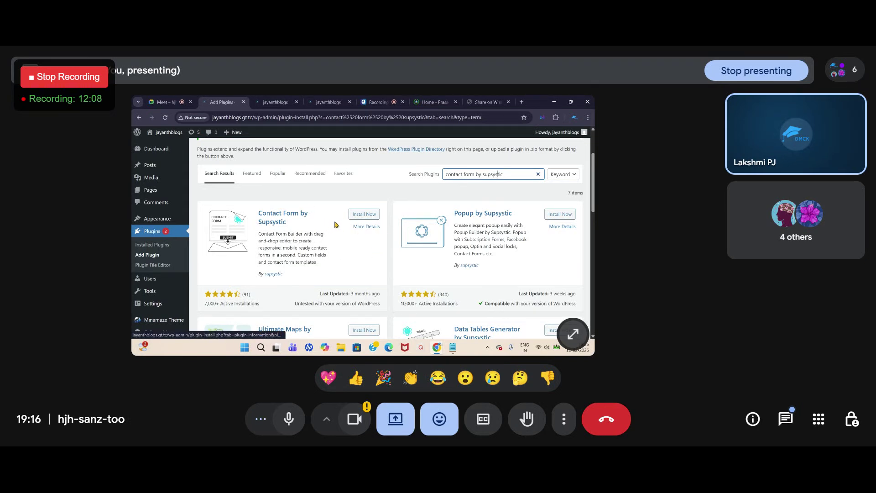
pyautogui.click(364, 214)
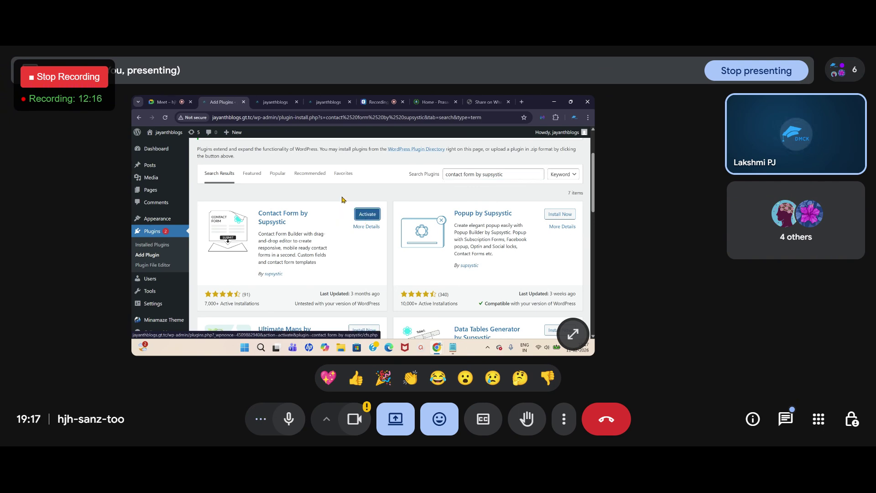
# Step: Activate Contact Form by Supsystic and review the Plugins list, now 6 items, and its new menu
pyautogui.click(366, 218)
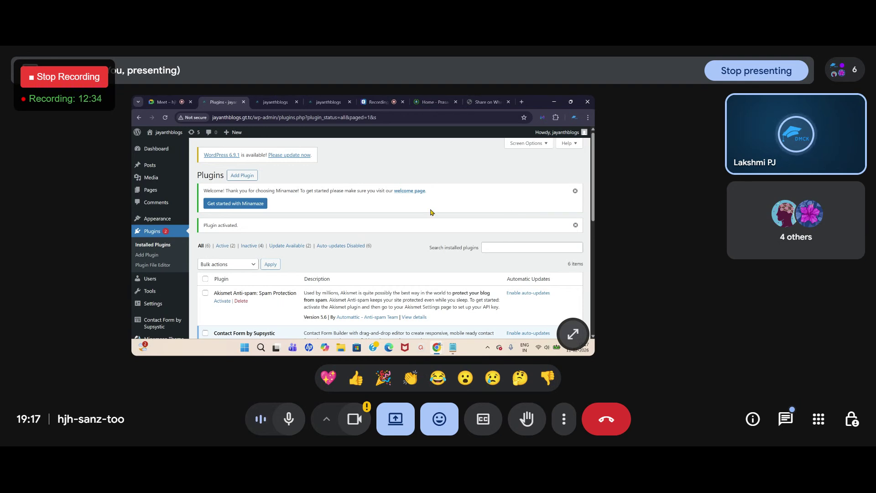
pyautogui.moveTo(160, 327)
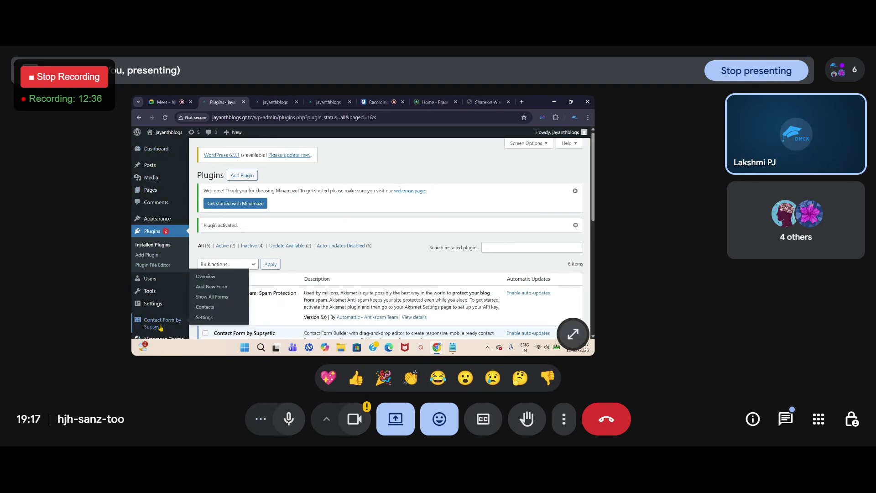
pyautogui.scroll(-3, 155, 311)
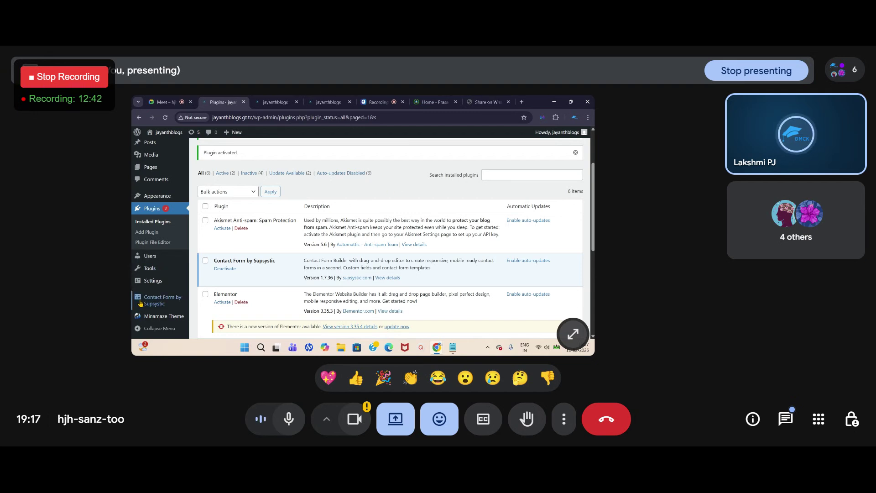
pyautogui.moveTo(143, 303)
pyautogui.scroll(-2, 144, 304)
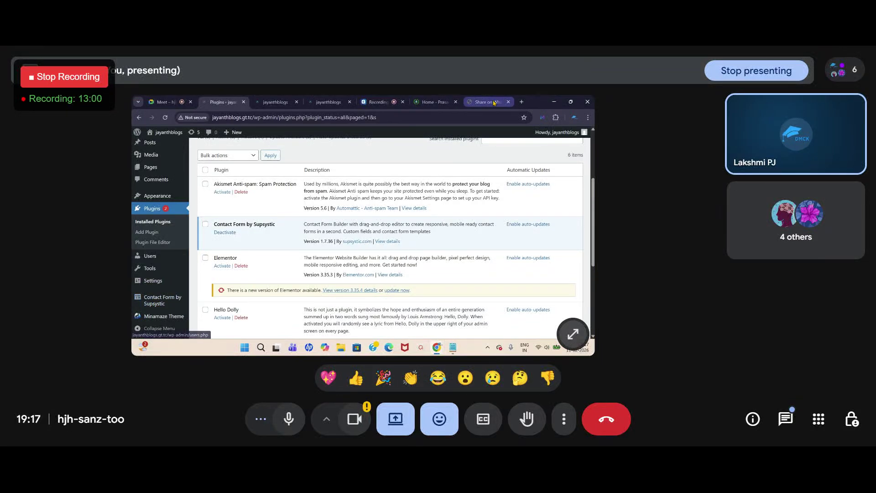
pyautogui.click(430, 101)
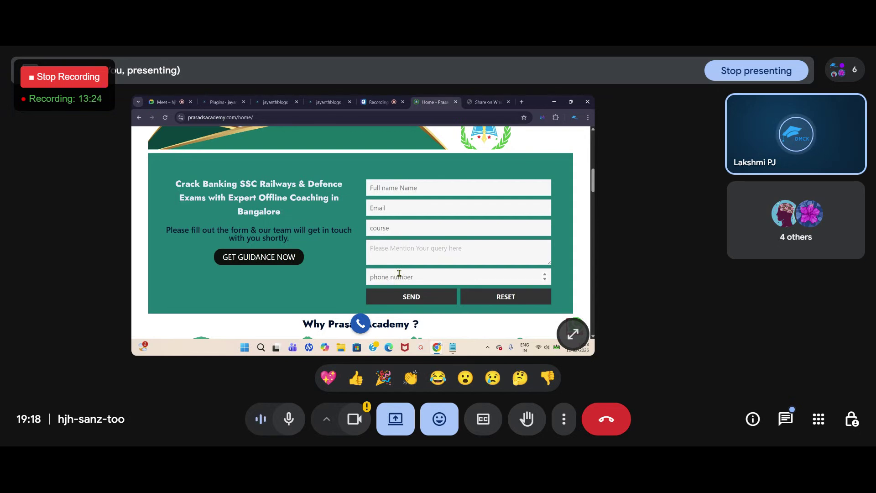
pyautogui.click(232, 103)
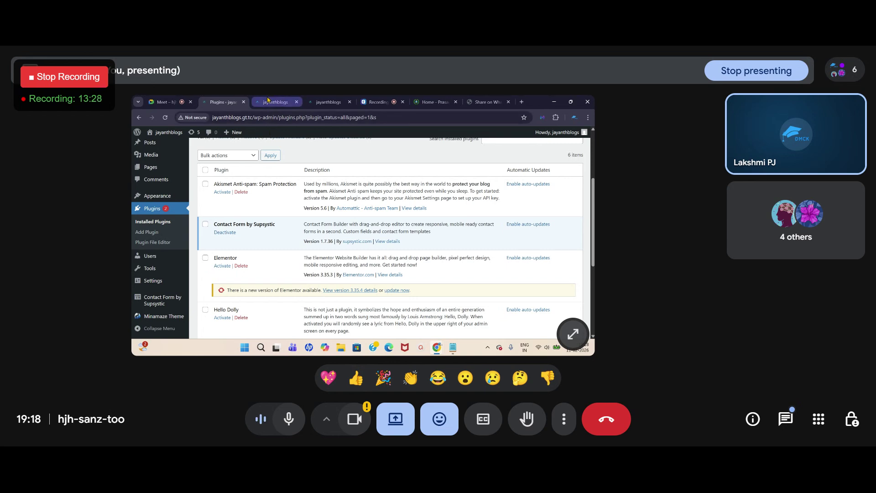
pyautogui.click(281, 102)
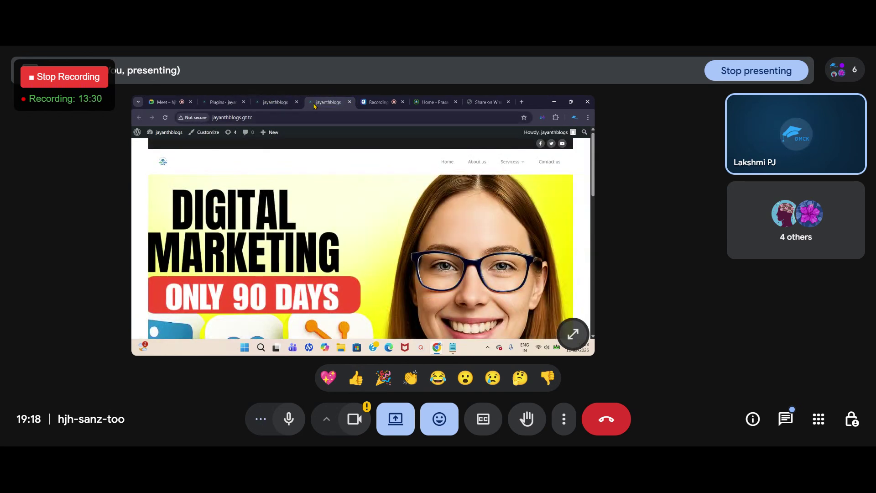
pyautogui.click(211, 102)
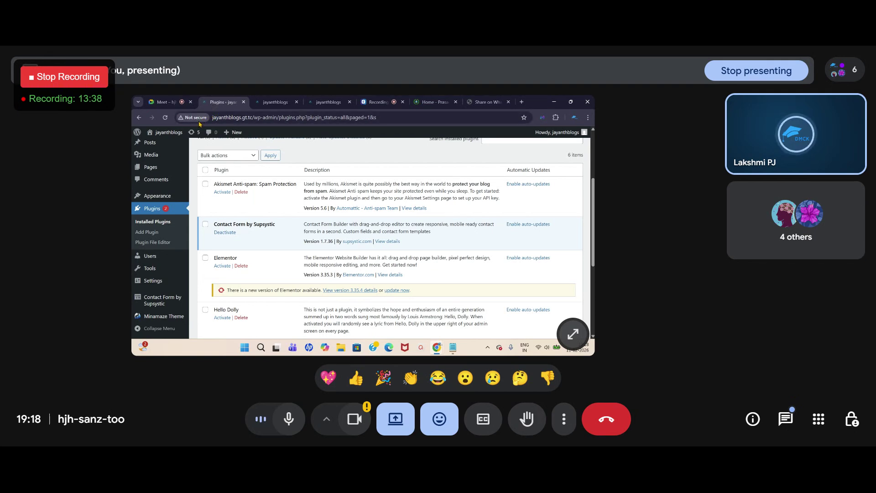
pyautogui.click(455, 348)
# Step: List the fields name, email and phone number on separate lines in Notepad
pyautogui.click(145, 255)
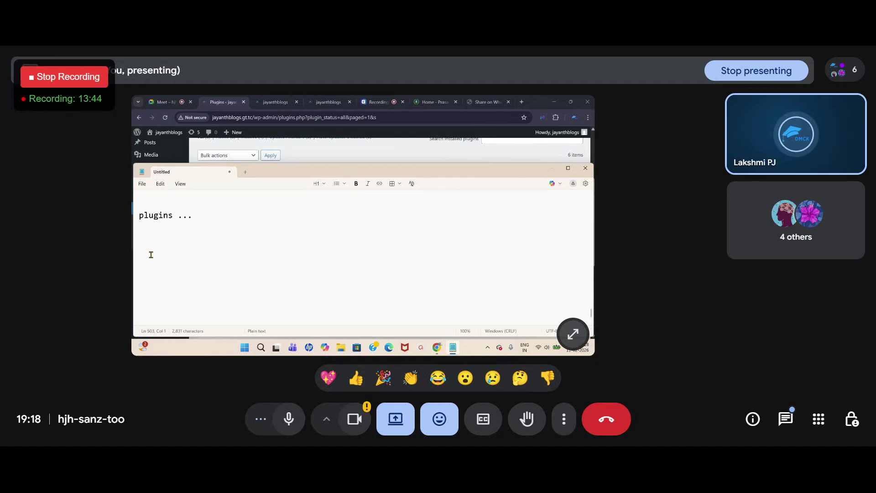
pyautogui.write('name')
pyautogui.press('Return')
pyautogui.press('Return')
pyautogui.write('email')
pyautogui.press('Return')
pyautogui.press('Return')
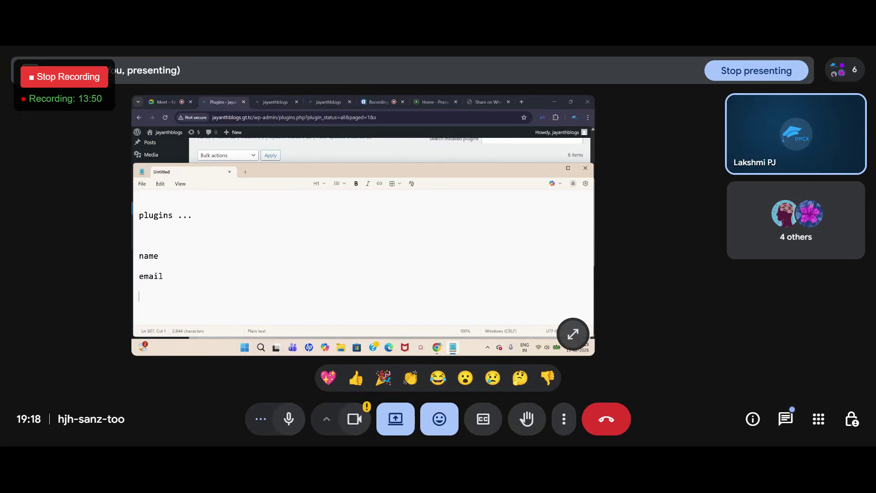
pyautogui.write('phone number')
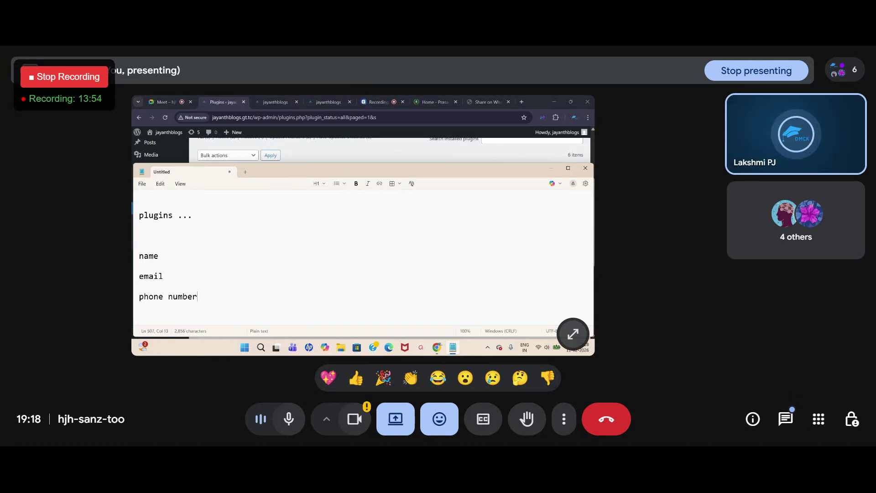
pyautogui.press('Return')
pyautogui.press('Return')
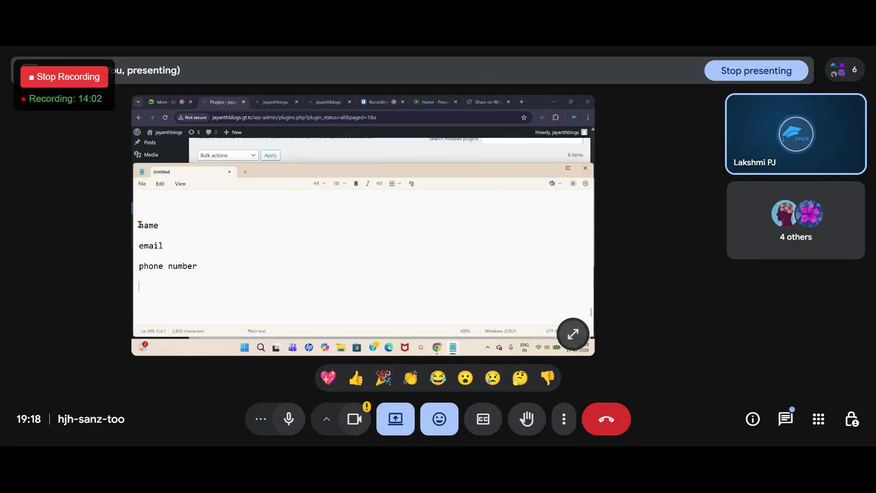
# Step: Highlight the field names in the note, then switch to the jayanthblogs home page
pyautogui.moveTo(139, 223); pyautogui.dragTo(204, 271)
pyautogui.click(204, 269)
pyautogui.moveTo(139, 225); pyautogui.dragTo(182, 227)
pyautogui.click(275, 102)
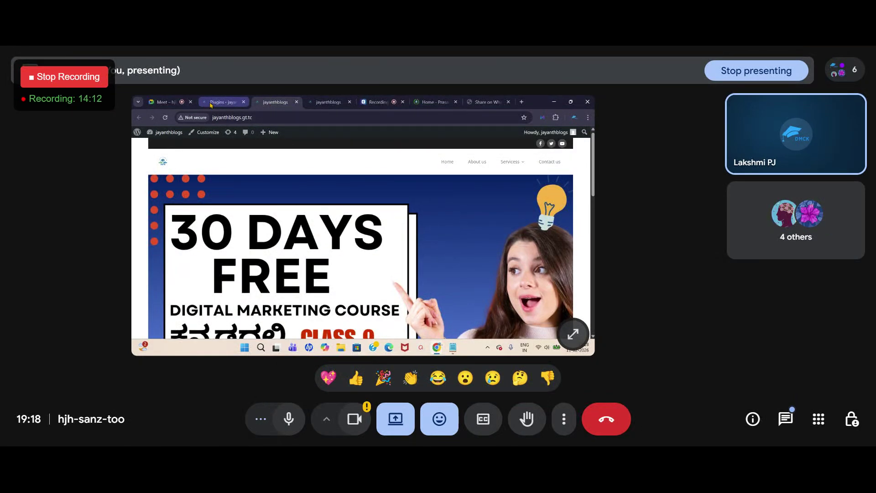
# Step: Go to Supsystic's forms from the plugins list, dismiss the subscription popup, and reach Add New Form
pyautogui.click(215, 104)
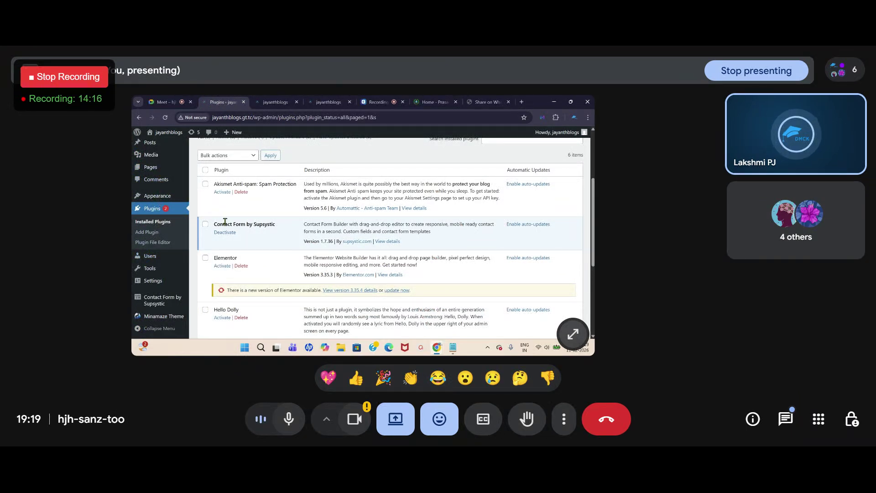
pyautogui.scroll(-1, 151, 301)
pyautogui.moveTo(148, 301)
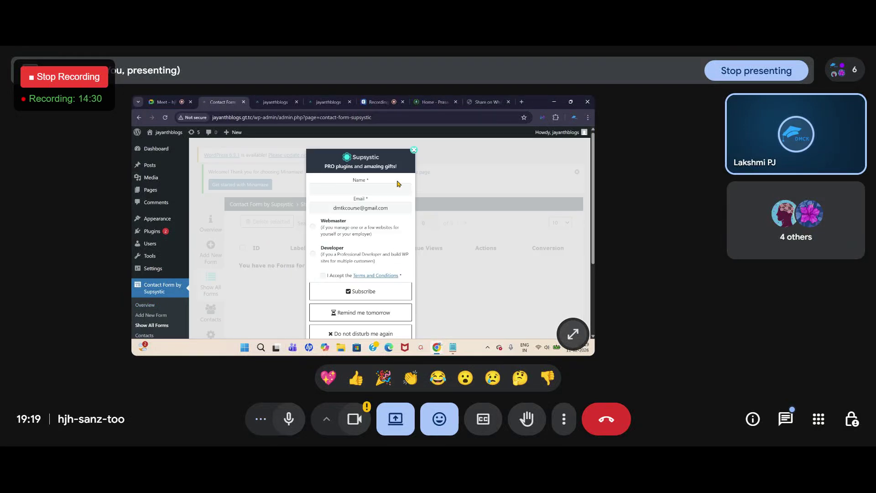
pyautogui.click(414, 150)
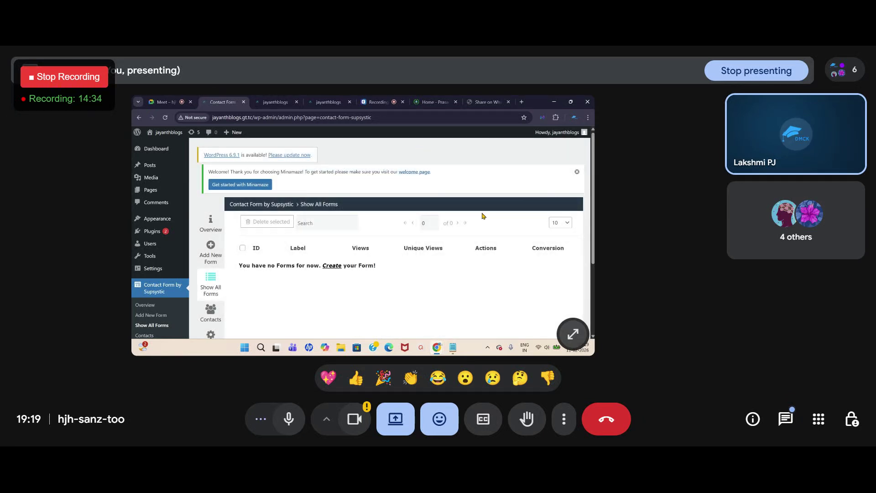
pyautogui.scroll(-2, 373, 244)
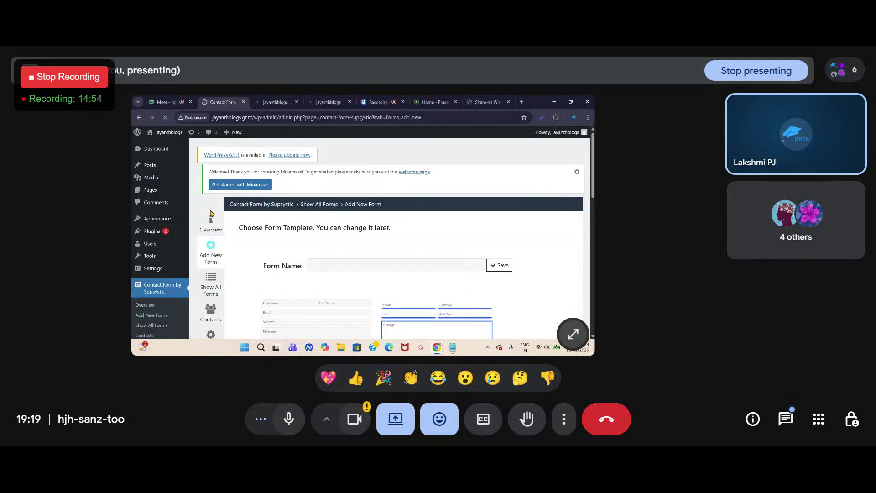
# Step: Dismiss the subscription popup, name the new form 'demo form' and try saving it
pyautogui.click(413, 151)
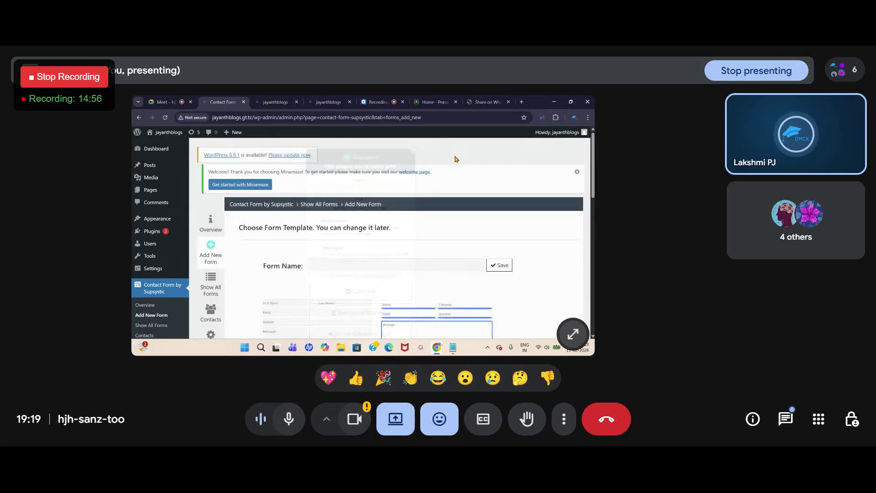
pyautogui.scroll(-1, 415, 233)
pyautogui.scroll(-2, 413, 233)
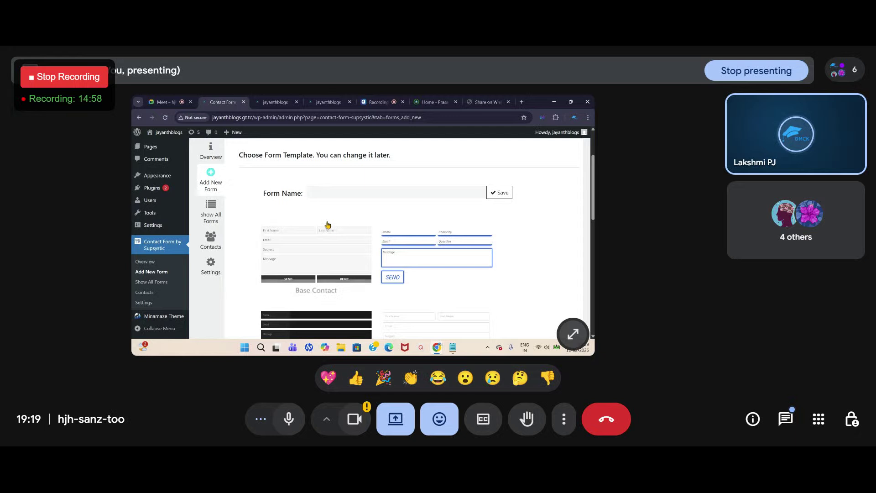
pyautogui.click(312, 193)
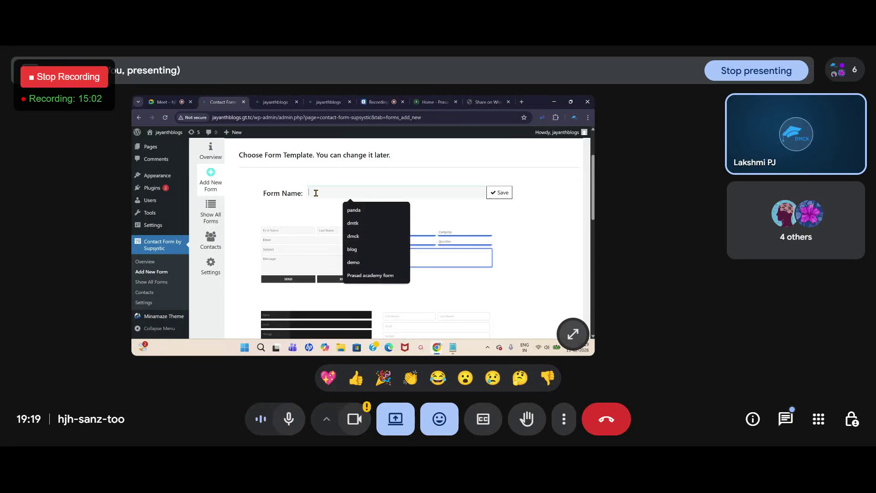
pyautogui.write('dmmo')
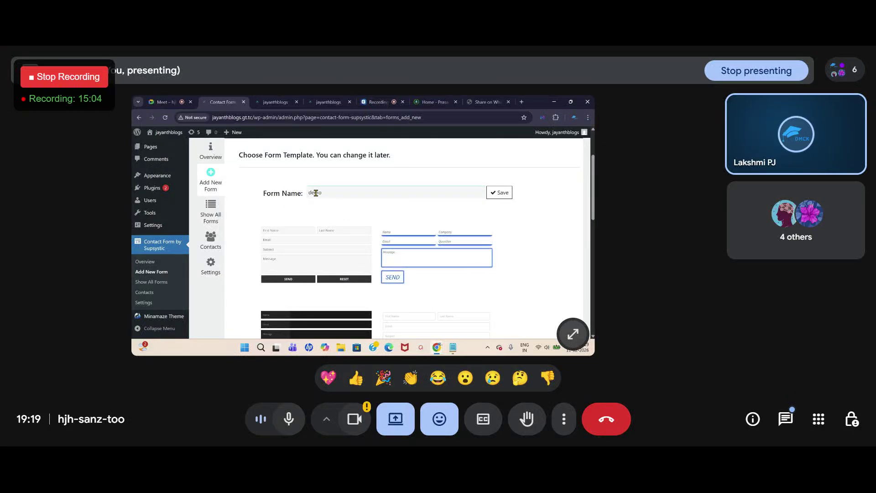
pyautogui.write(' form')
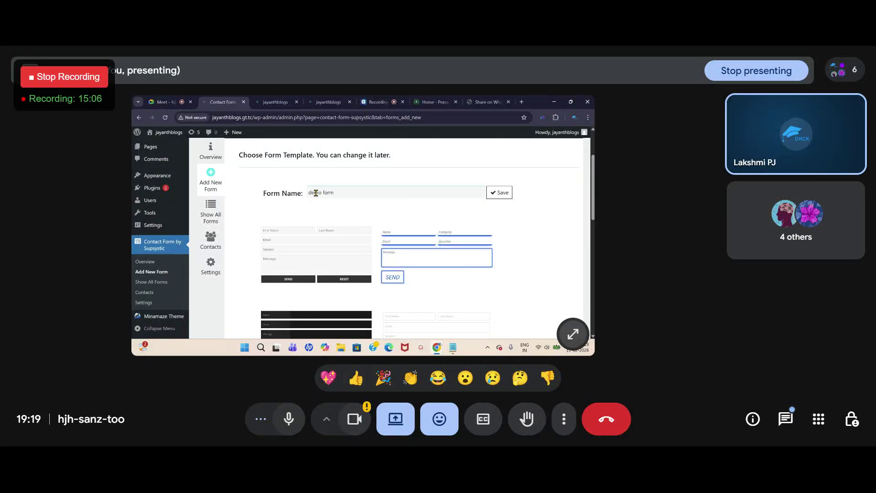
pyautogui.click(500, 192)
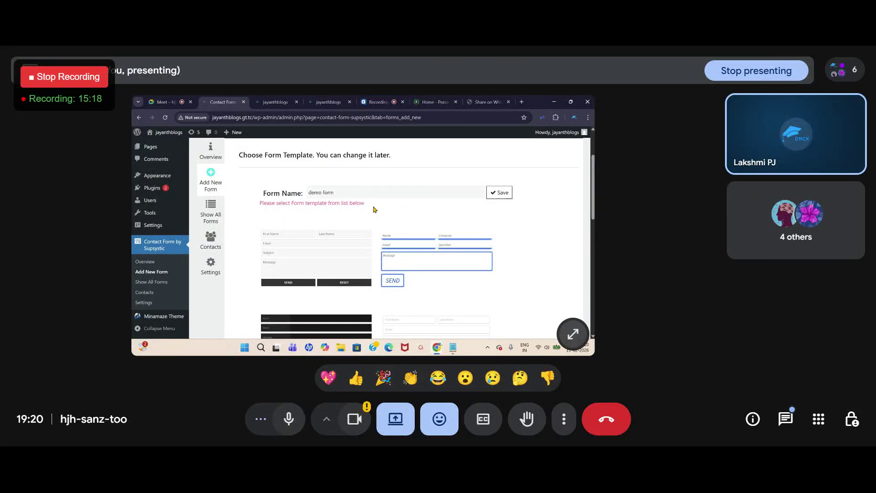
# Step: Scroll through the Supsystic template gallery after the choose-a-template warning
pyautogui.scroll(-2, 327, 214)
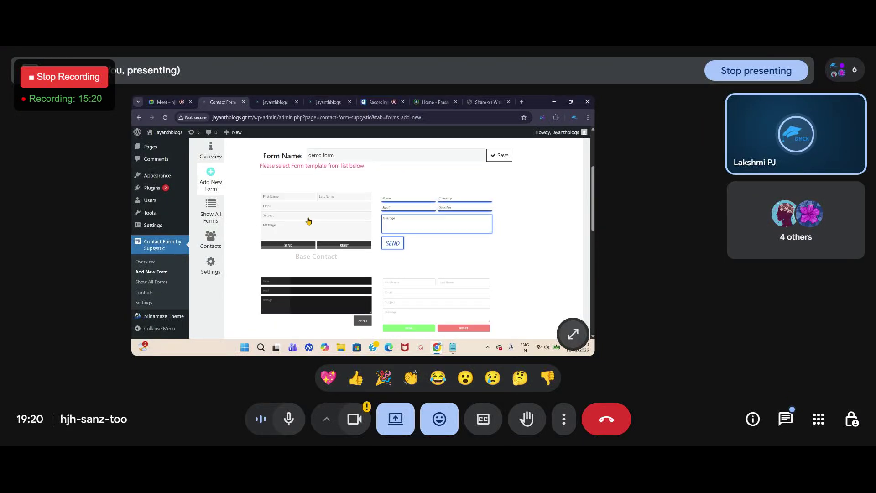
pyautogui.scroll(3, 328, 206)
pyautogui.scroll(-2, 401, 255)
pyautogui.scroll(-5, 440, 221)
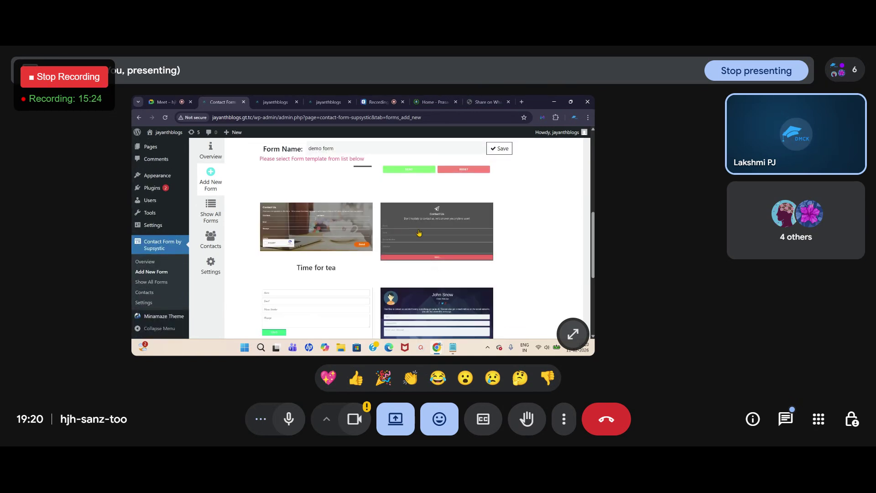
pyautogui.scroll(-3, 461, 251)
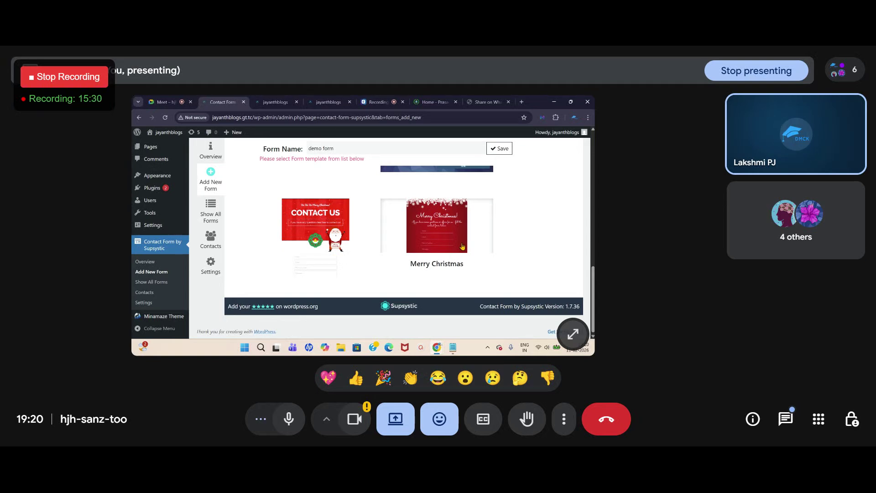
pyautogui.scroll(10, 462, 246)
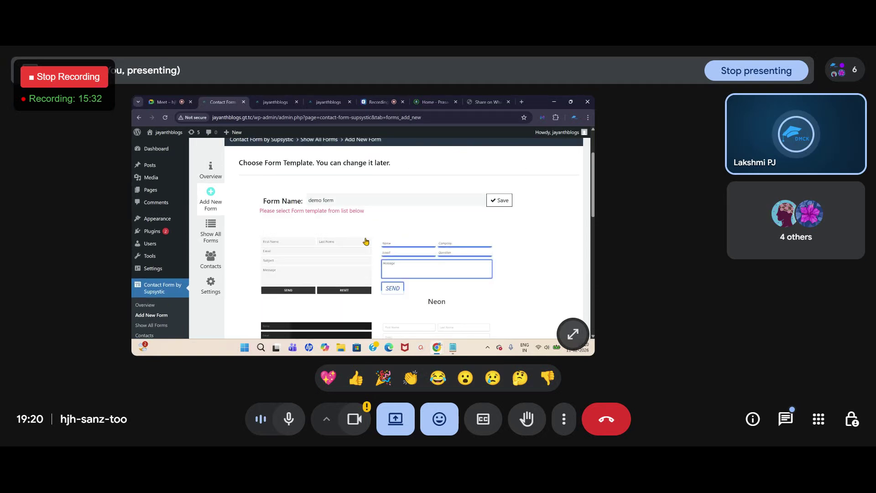
pyautogui.scroll(-2, 466, 269)
pyautogui.scroll(-5, 278, 278)
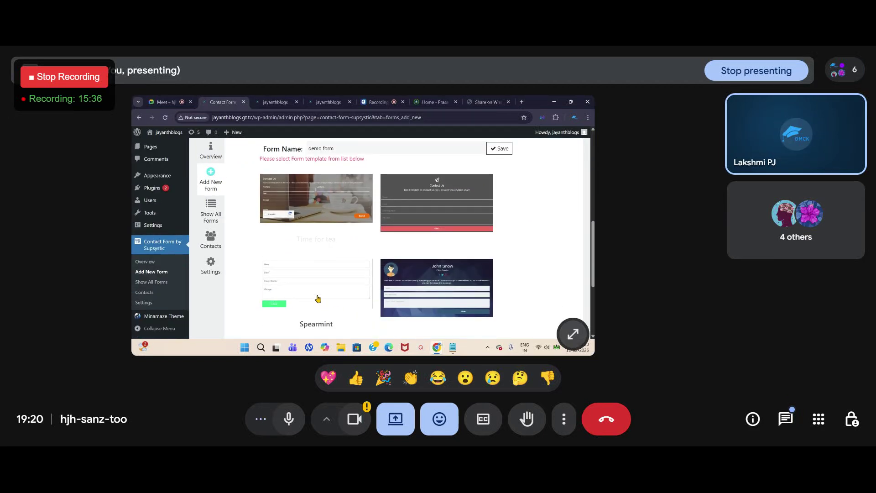
pyautogui.scroll(5, 493, 293)
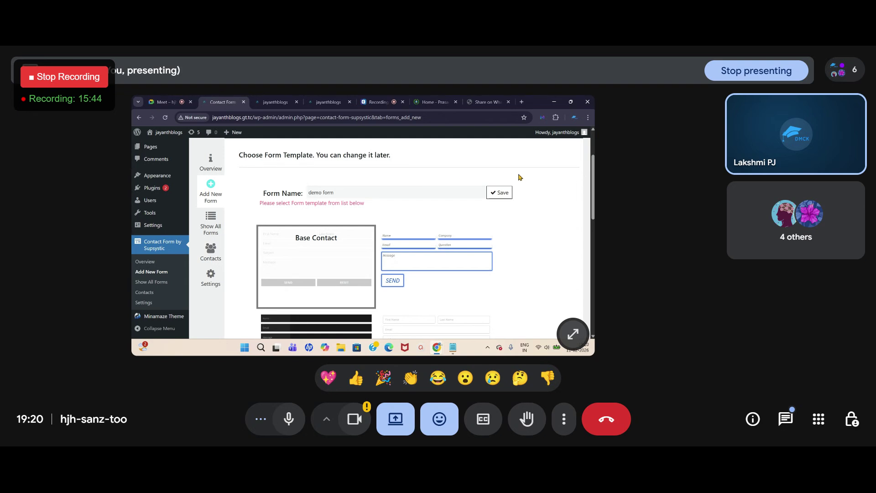
# Step: Save the demo form, then dismiss the map dialog and the Supsystic promo popup
pyautogui.moveTo(340, 194); pyautogui.dragTo(310, 194)
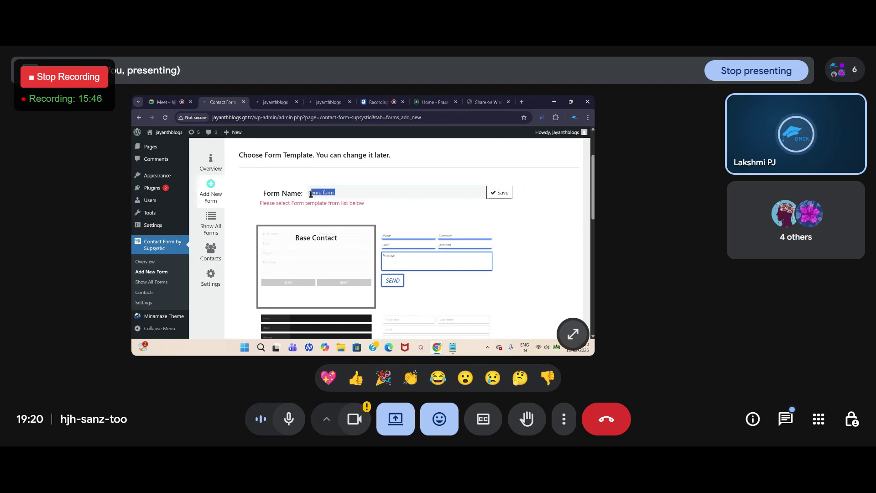
pyautogui.click(500, 194)
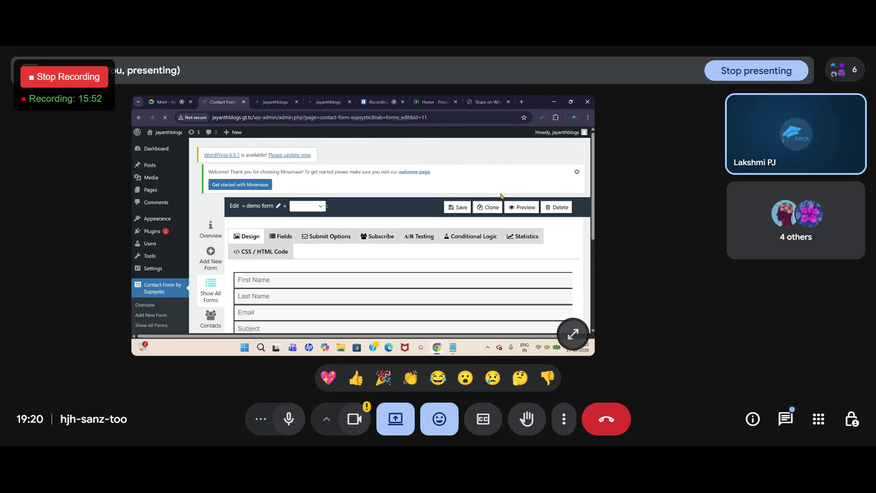
pyautogui.click(501, 196)
pyautogui.click(413, 150)
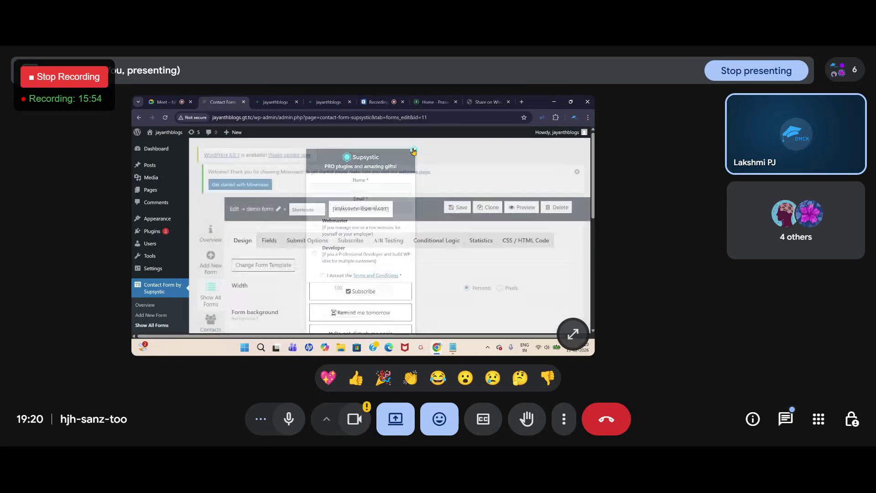
pyautogui.scroll(-2, 438, 190)
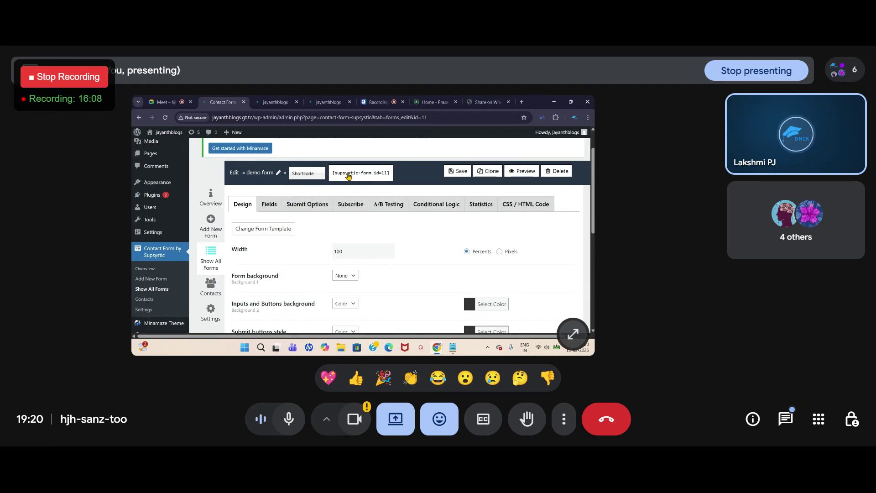
# Step: Copy the demo form's shortcode [supsystic-form id=11] and save the form
pyautogui.click(348, 176)
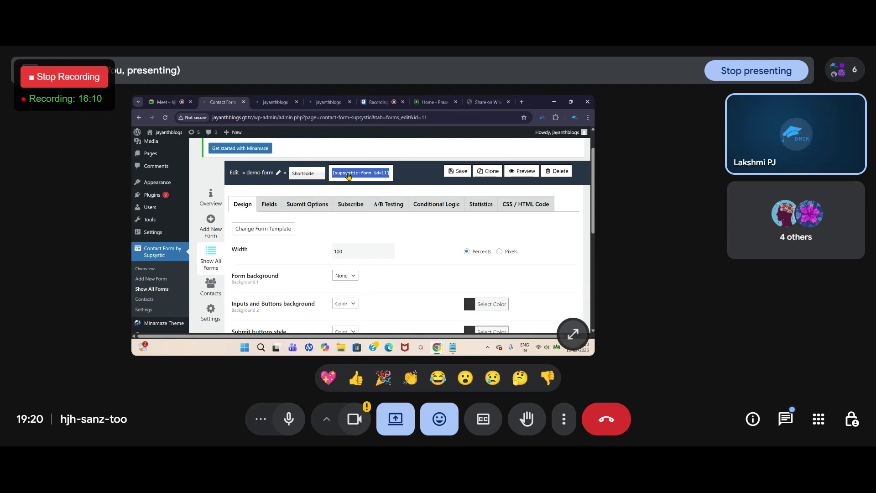
pyautogui.rightClick(349, 176)
pyautogui.click(360, 200)
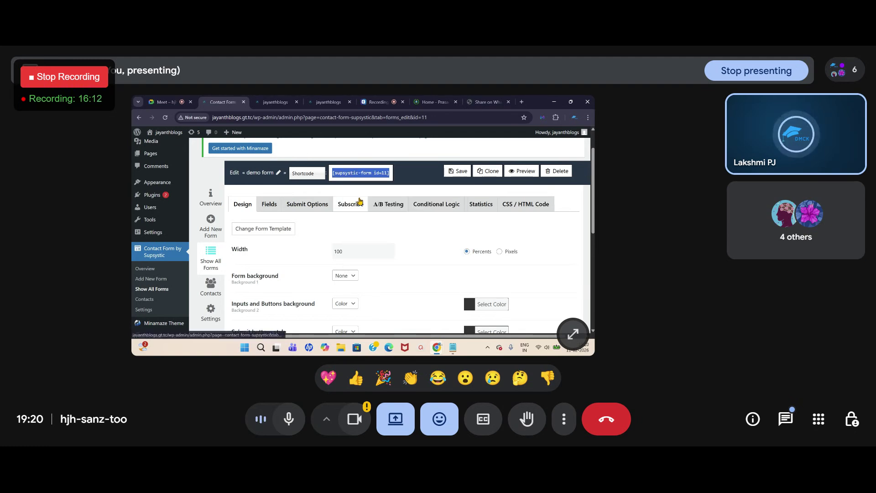
pyautogui.click(459, 174)
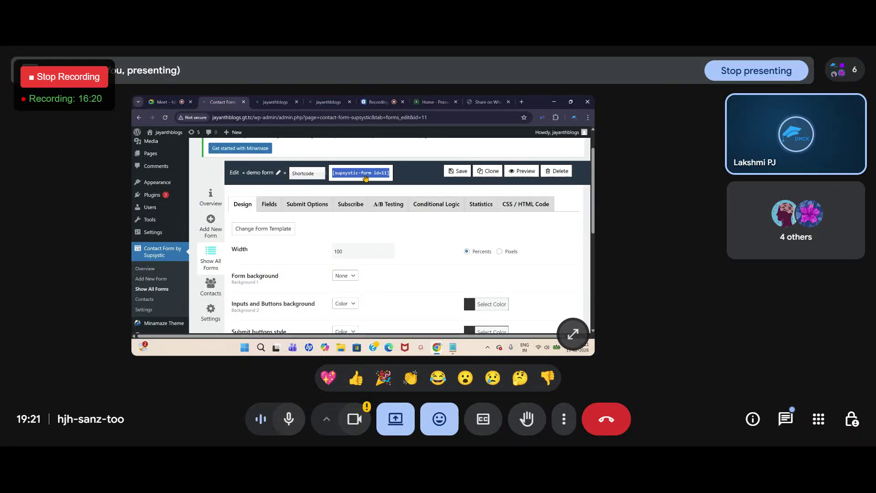
# Step: Switch to the Prasad Academy home page and look over its enquiry form fields
pyautogui.click(437, 104)
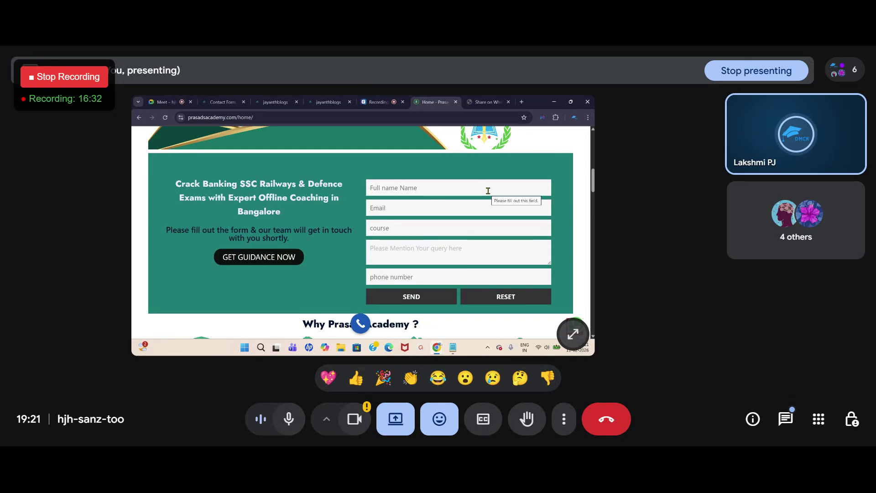
pyautogui.scroll(10, 488, 192)
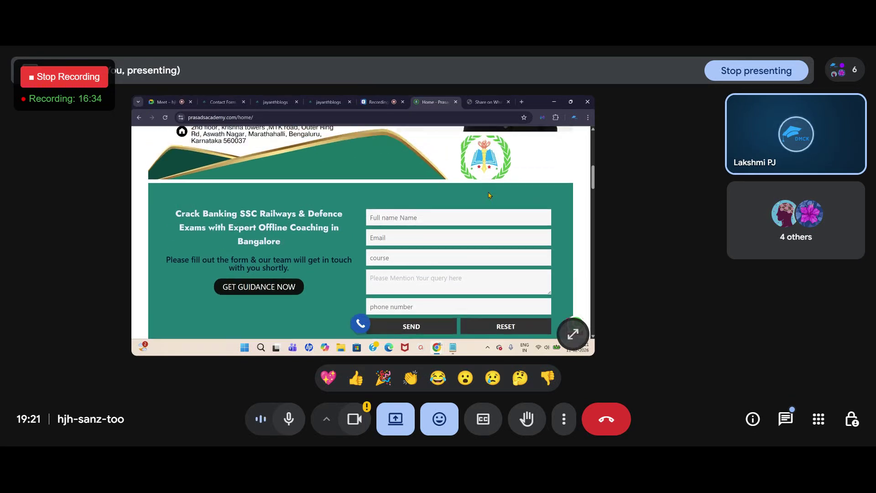
pyautogui.scroll(-10, 399, 190)
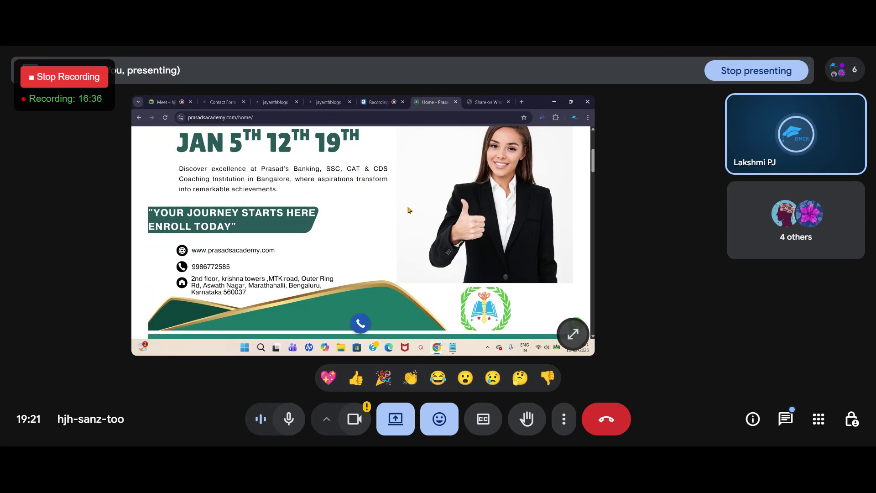
pyautogui.scroll(-3, 458, 249)
pyautogui.scroll(6, 458, 246)
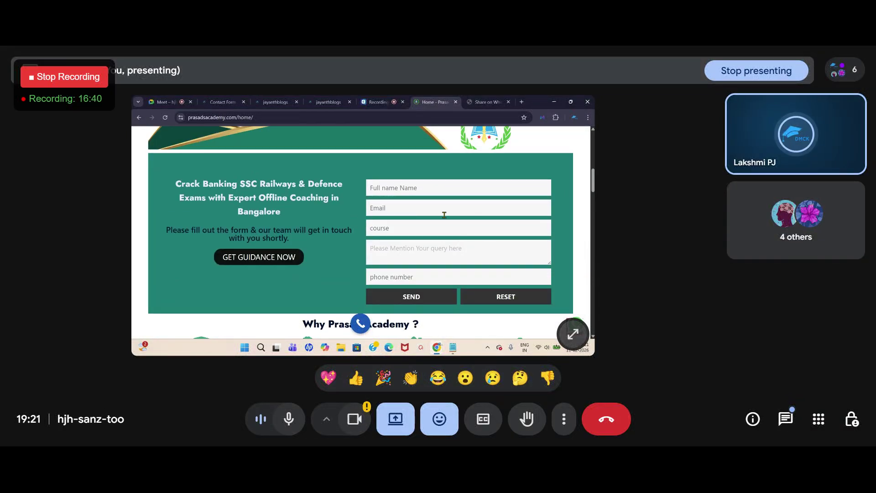
# Step: Check that the live Contact Us page has no form yet, then return to the demo form editor
pyautogui.click(222, 102)
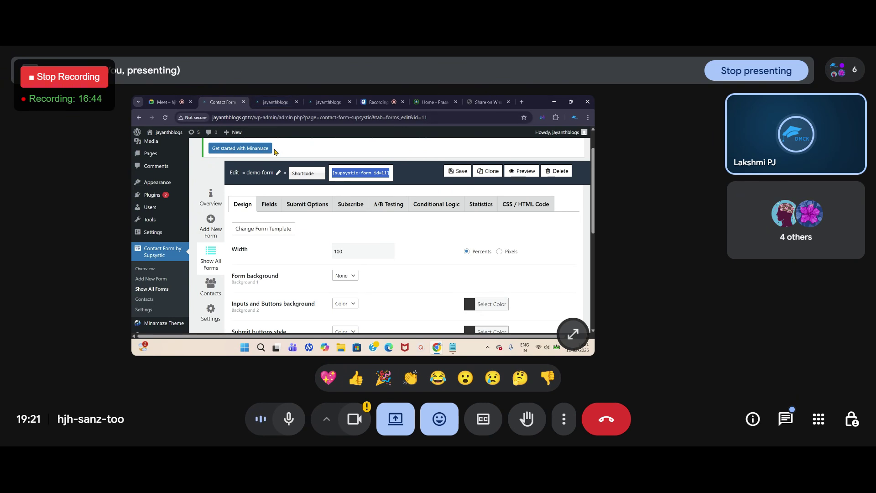
pyautogui.click(274, 102)
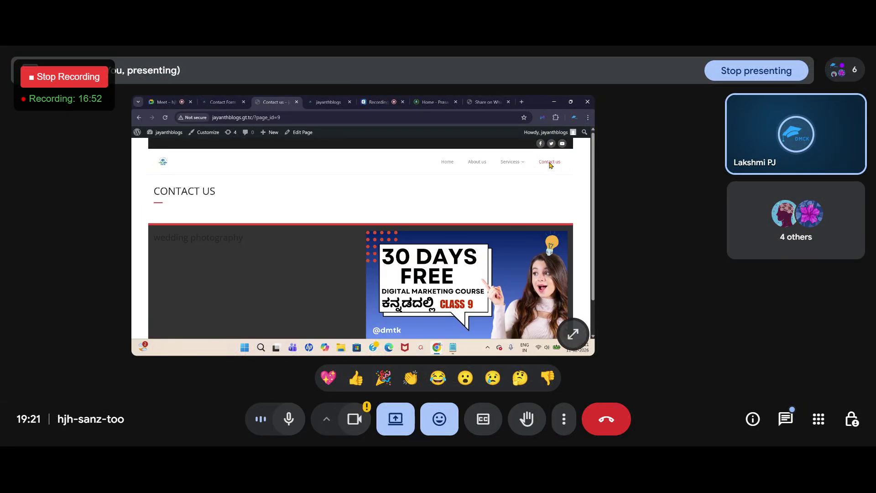
pyautogui.scroll(-2, 299, 206)
pyautogui.scroll(2, 295, 210)
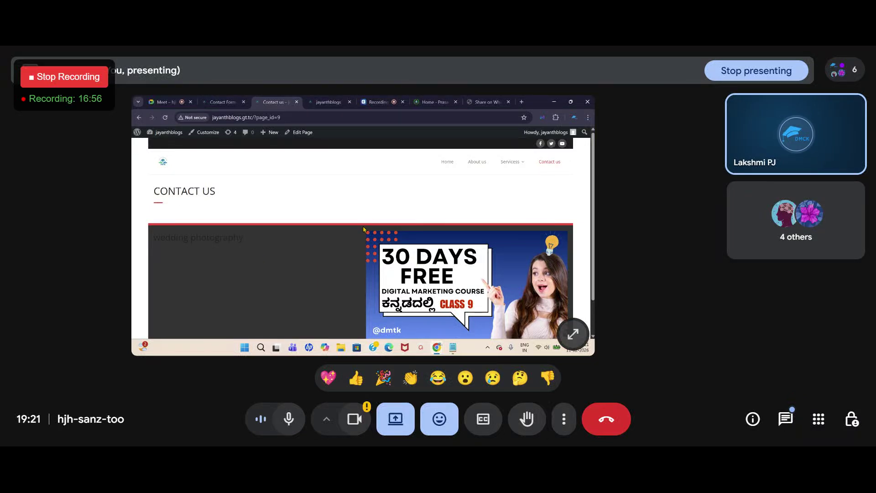
pyautogui.click(218, 103)
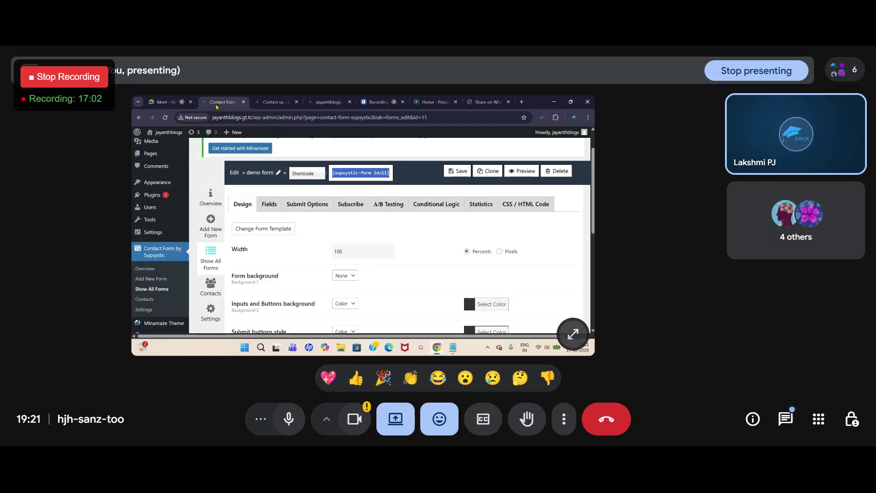
pyautogui.scroll(2, 151, 187)
# Step: Open Pages > All Pages and scroll through the nine pages, including Contact us
pyautogui.moveTo(151, 195)
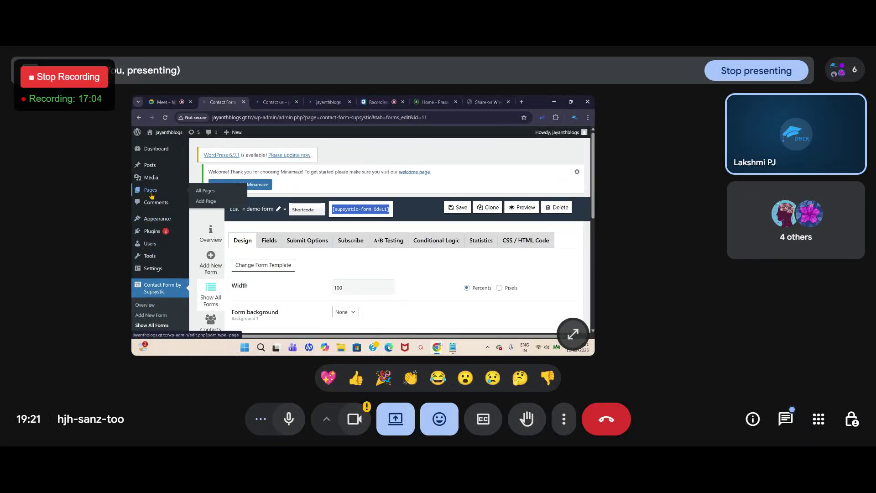
pyautogui.click(149, 192)
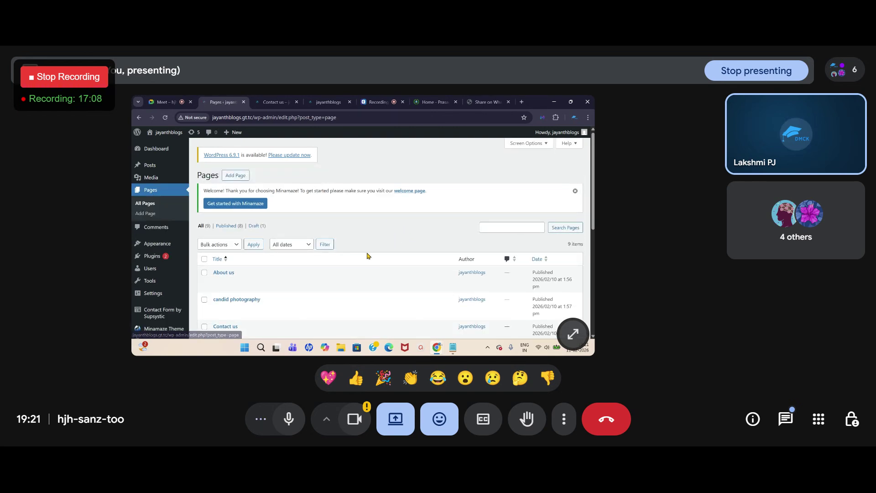
pyautogui.scroll(-8, 296, 276)
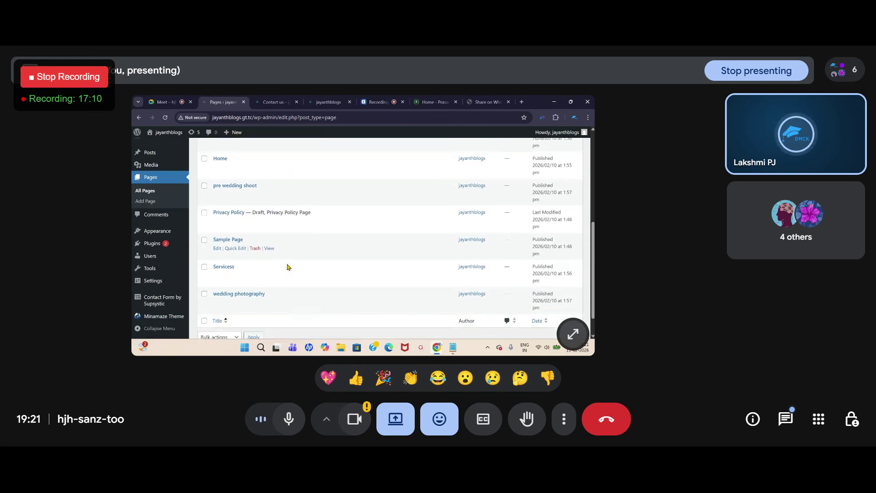
pyautogui.scroll(8, 250, 273)
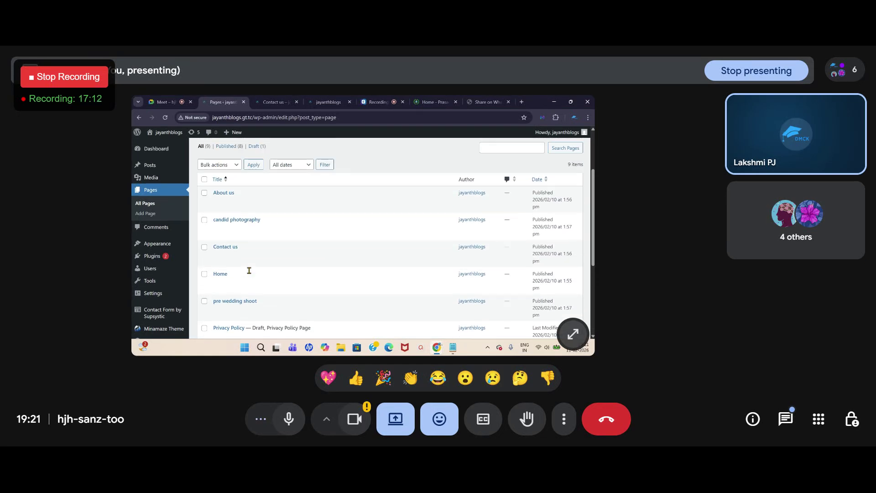
pyautogui.scroll(2, 250, 273)
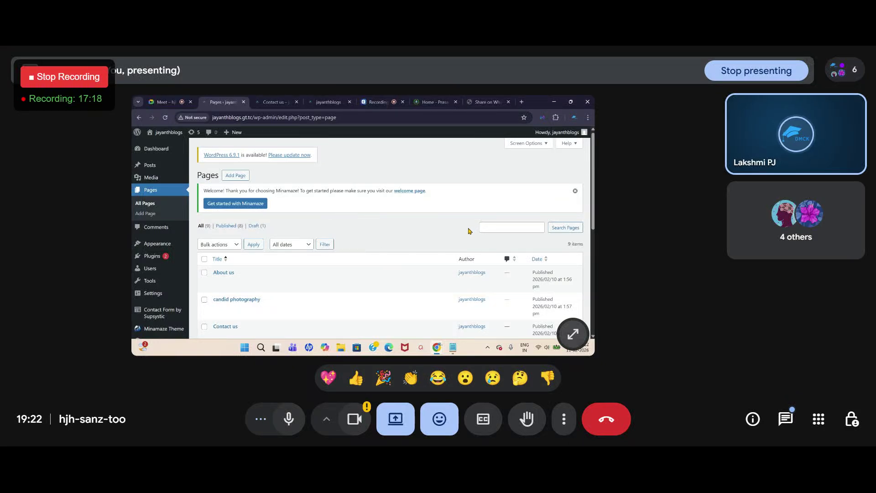
pyautogui.scroll(-3, 297, 276)
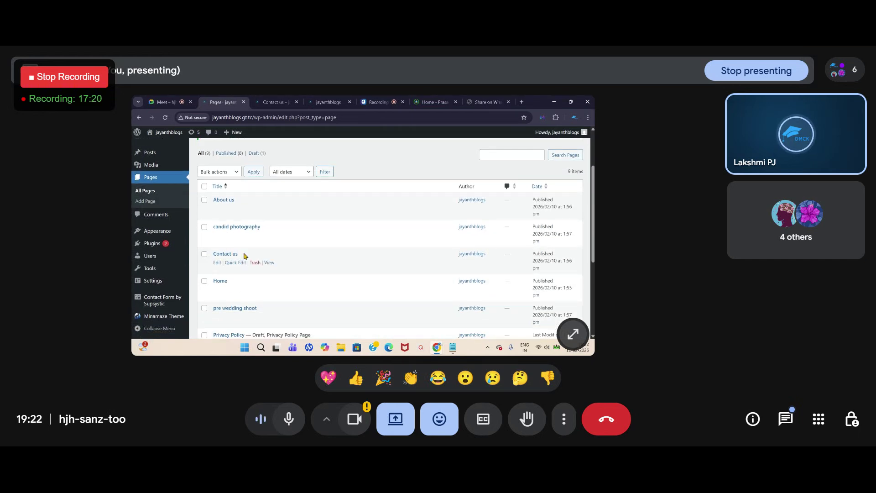
# Step: Add the [supsystic-form id=11] shortcode to the Contact us page, save it, and view the homepage
pyautogui.click(218, 255)
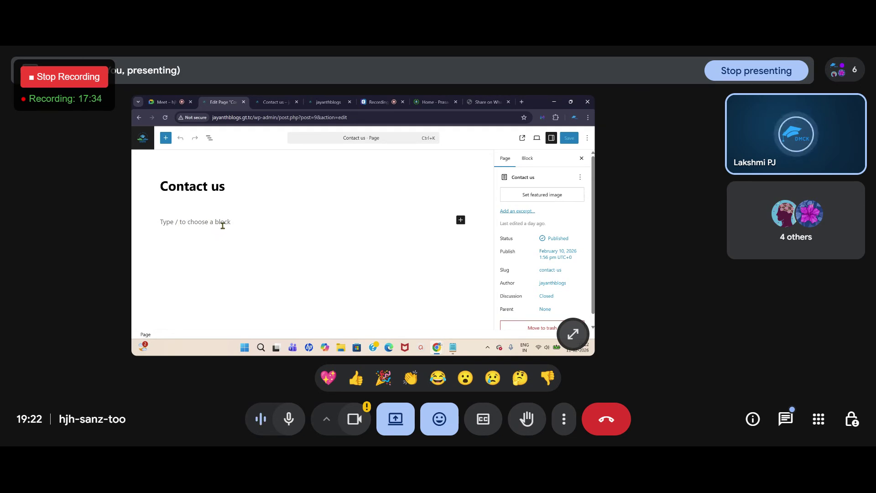
pyautogui.click(164, 222)
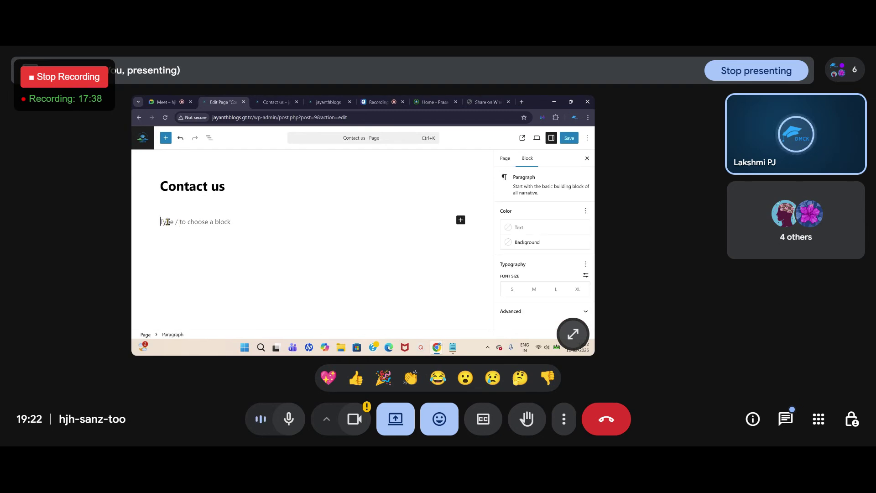
pyautogui.write('[supsystic-form id=11]')
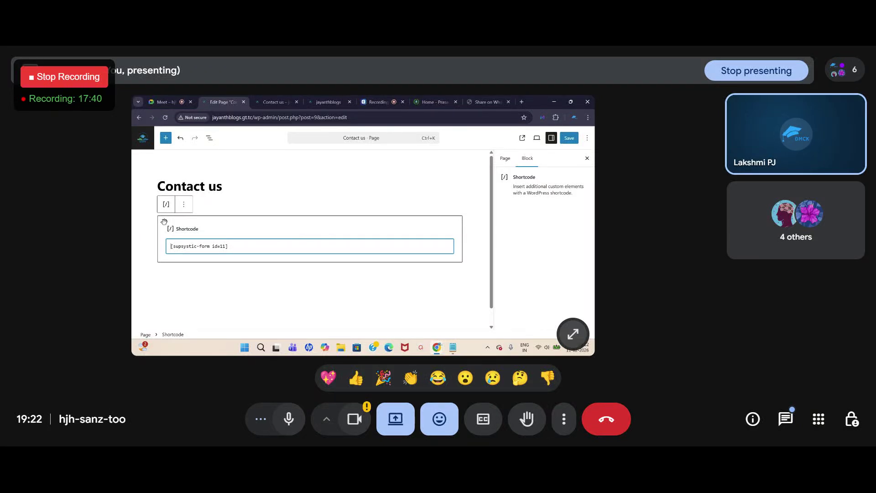
pyautogui.click(569, 138)
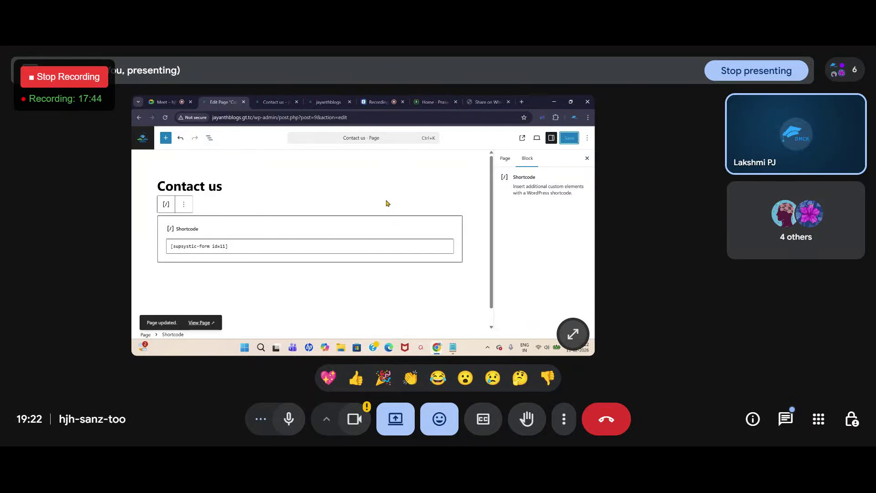
pyautogui.click(328, 101)
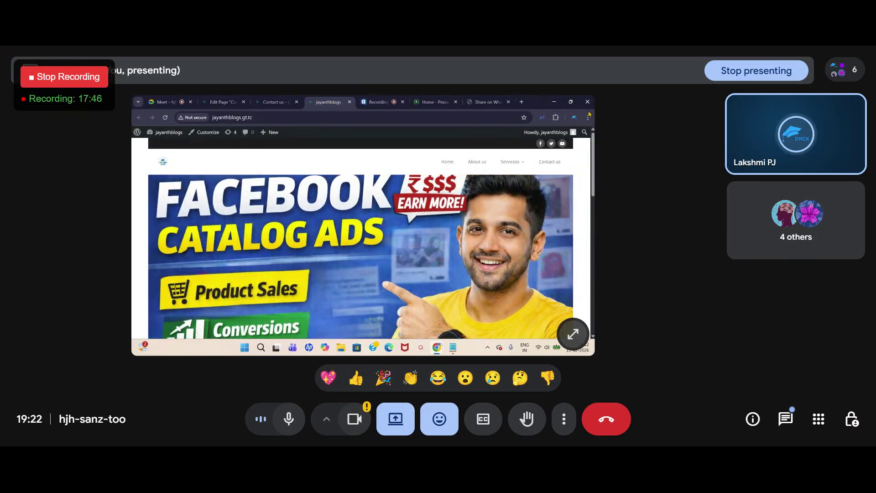
# Step: Reload the live Contact Us page so the demo form appears, then return to the page editor
pyautogui.click(273, 101)
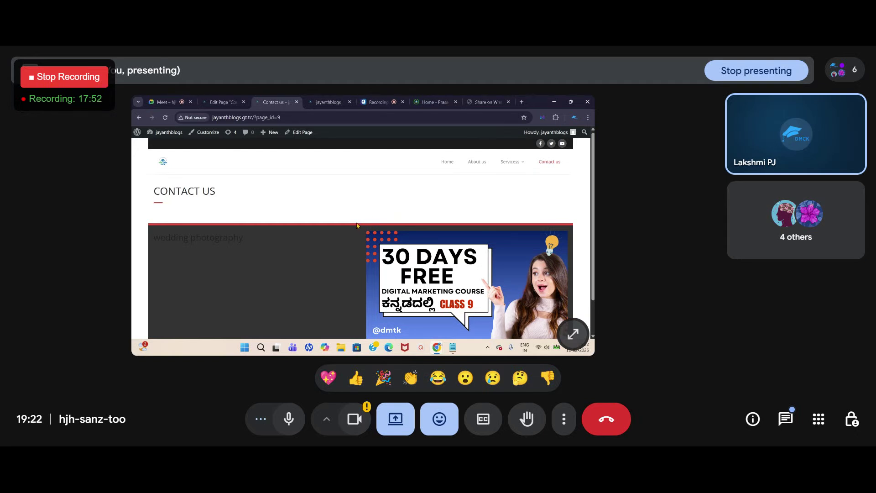
pyautogui.click(166, 121)
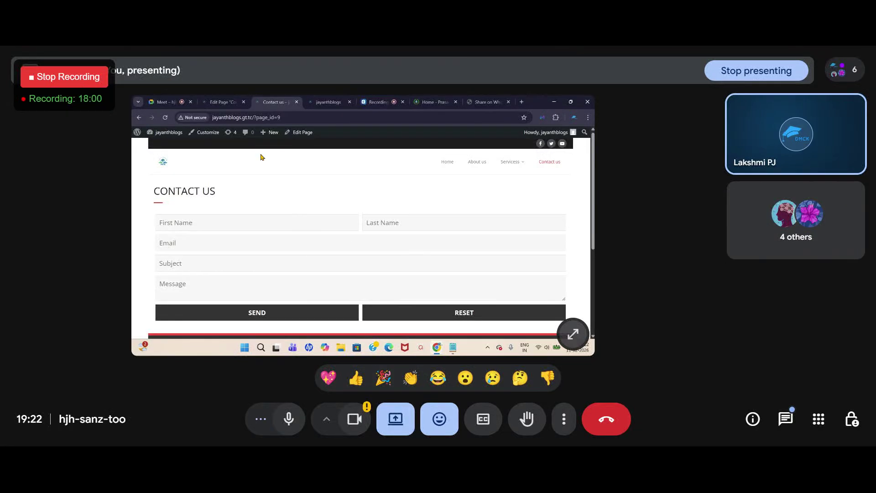
pyautogui.click(221, 103)
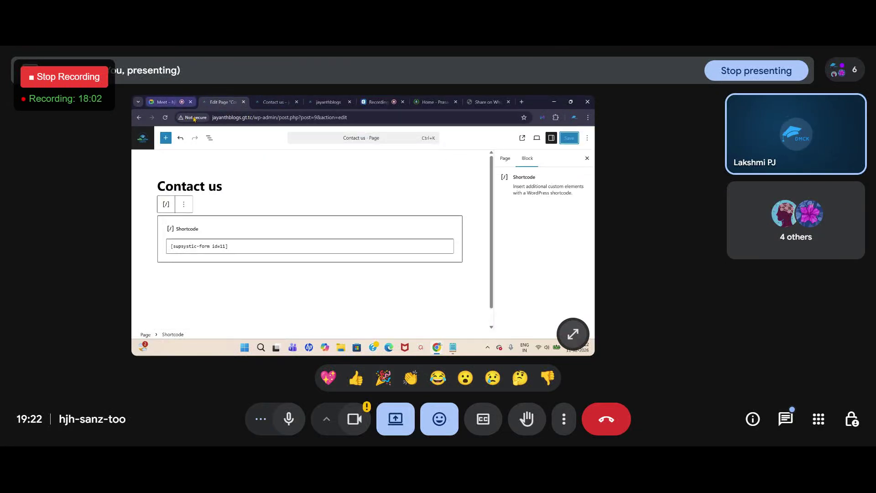
# Step: Leave the Contact us editor for the admin area and find the Contact Form by Supsystic menu
pyautogui.click(142, 142)
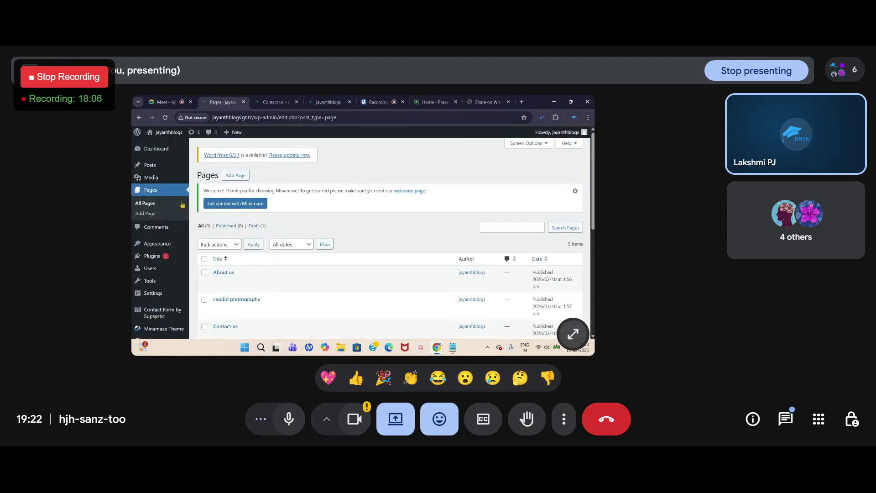
pyautogui.scroll(-2, 413, 228)
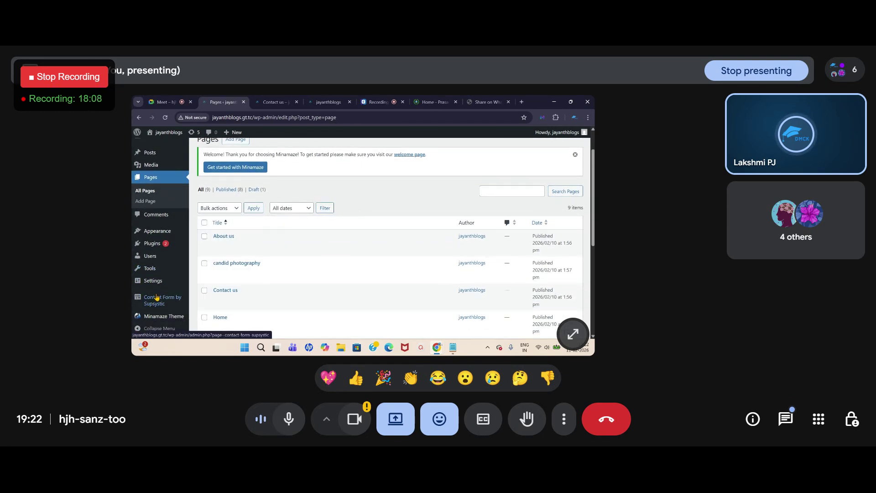
pyautogui.moveTo(154, 301)
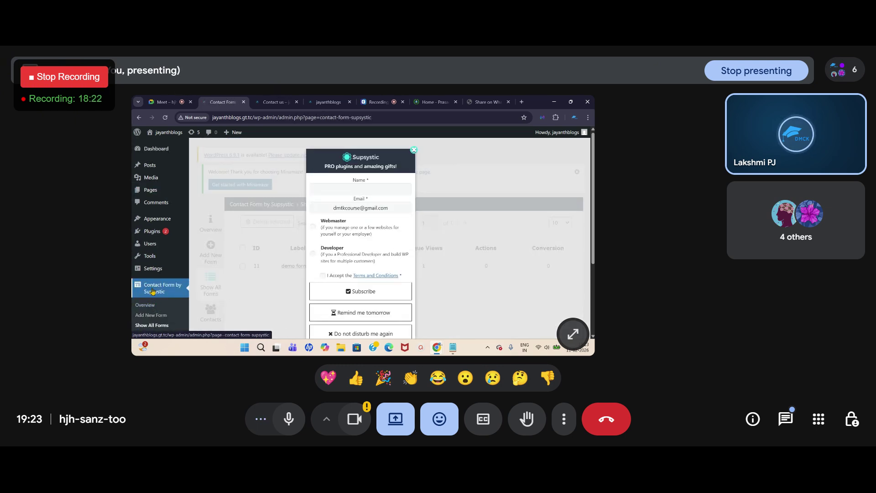
# Step: Start a new Supsystic form, dismiss the subscription popup, and browse the form templates
pyautogui.click(413, 150)
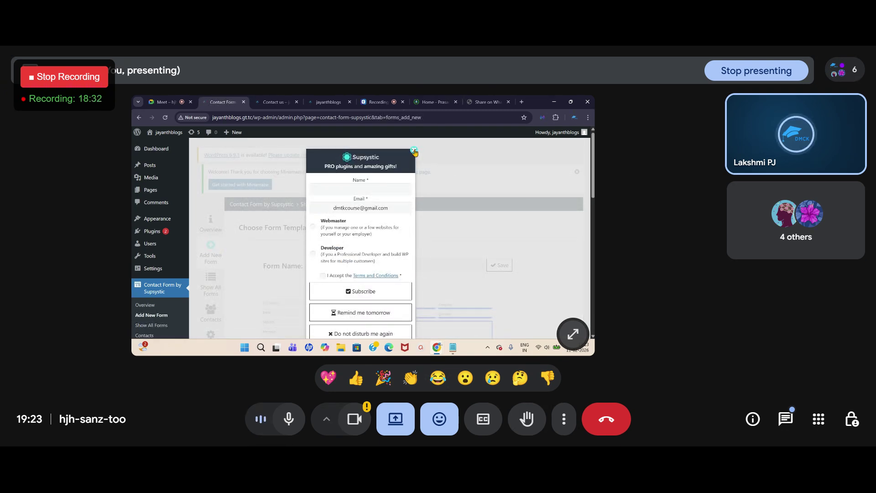
pyautogui.click(414, 149)
pyautogui.scroll(-1, 335, 227)
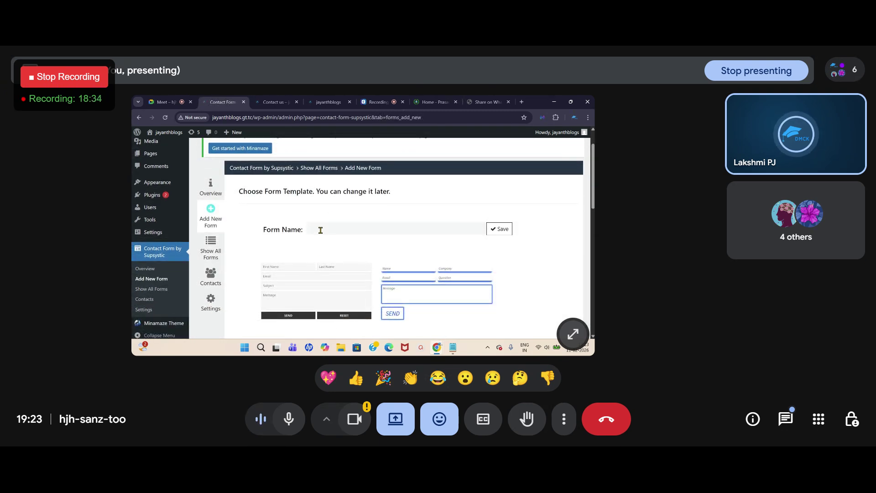
pyautogui.click(320, 230)
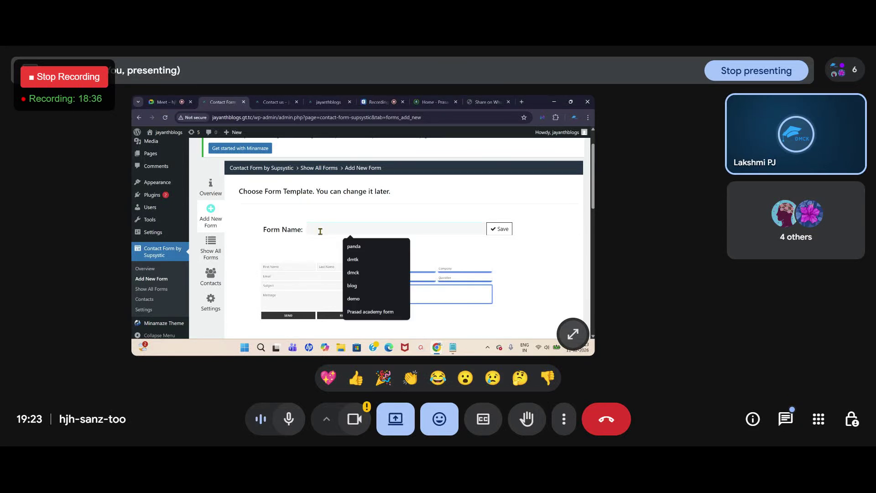
pyautogui.click(358, 205)
pyautogui.scroll(-1, 310, 247)
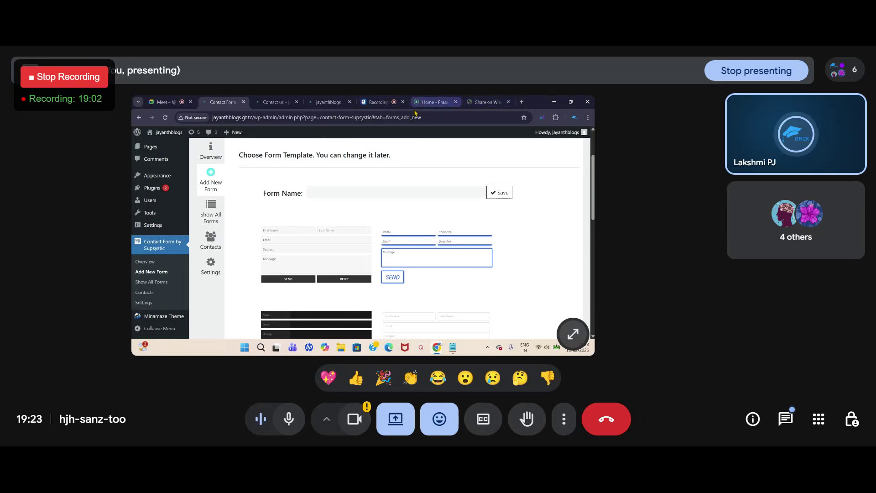
# Step: Recheck the live Contact Us form, then switch over to the Google Meet call
pyautogui.click(327, 102)
pyautogui.click(276, 102)
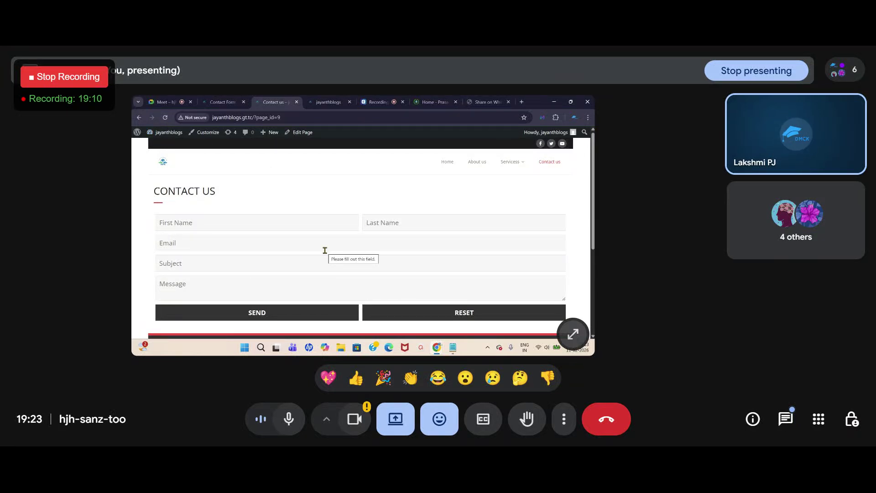
pyautogui.click(164, 108)
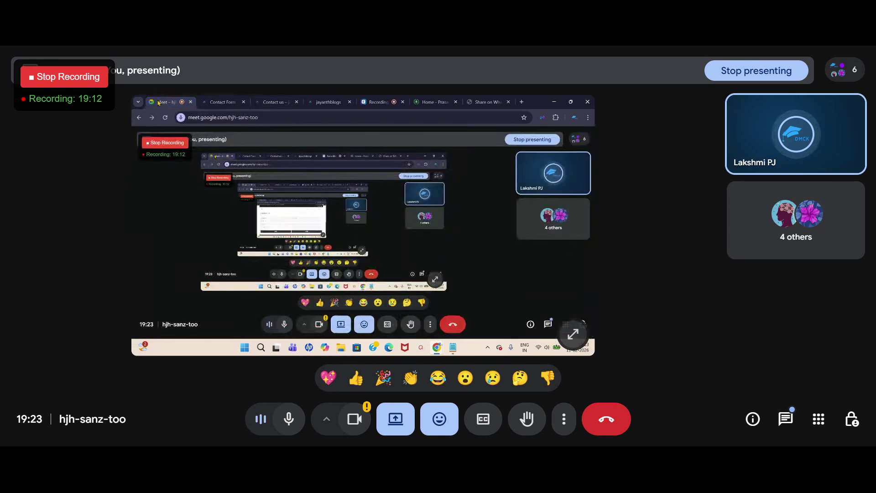
# Step: Read through the Google Meet chat messages, close the panel, and return to the Contact Us page
pyautogui.click(791, 420)
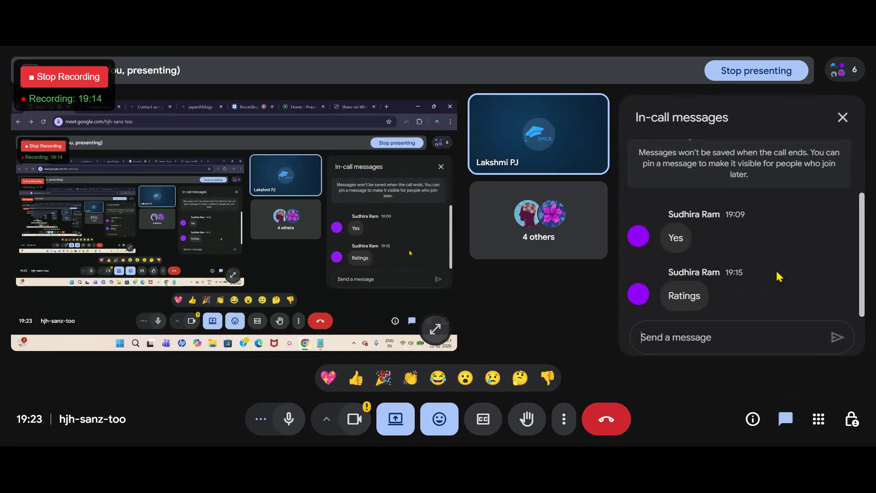
pyautogui.click(842, 119)
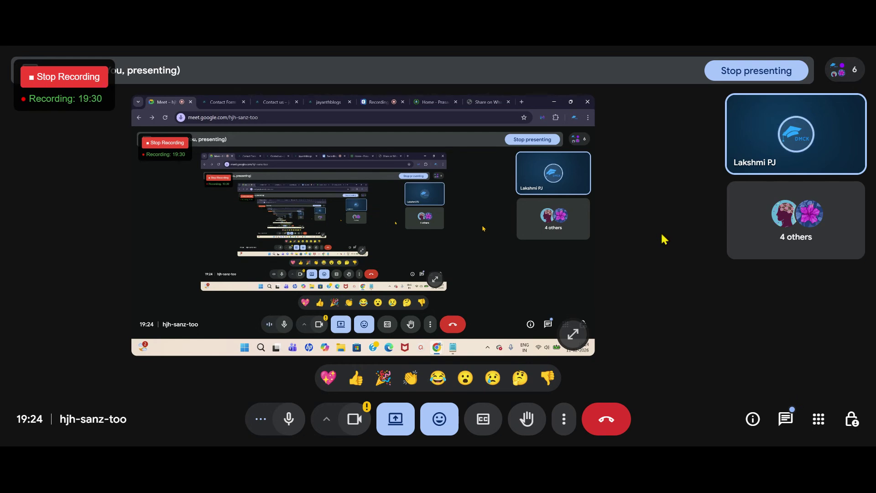
pyautogui.click(787, 418)
pyautogui.scroll(5, 770, 234)
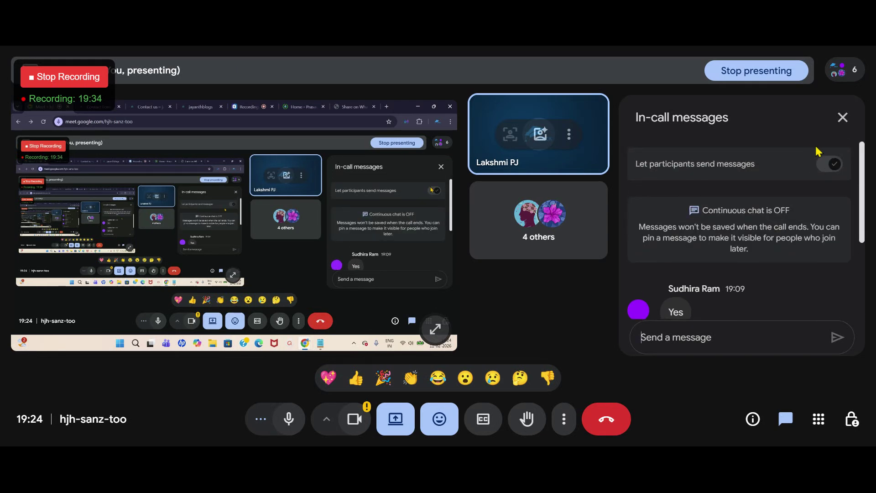
pyautogui.scroll(-2, 717, 246)
pyautogui.scroll(-2, 699, 269)
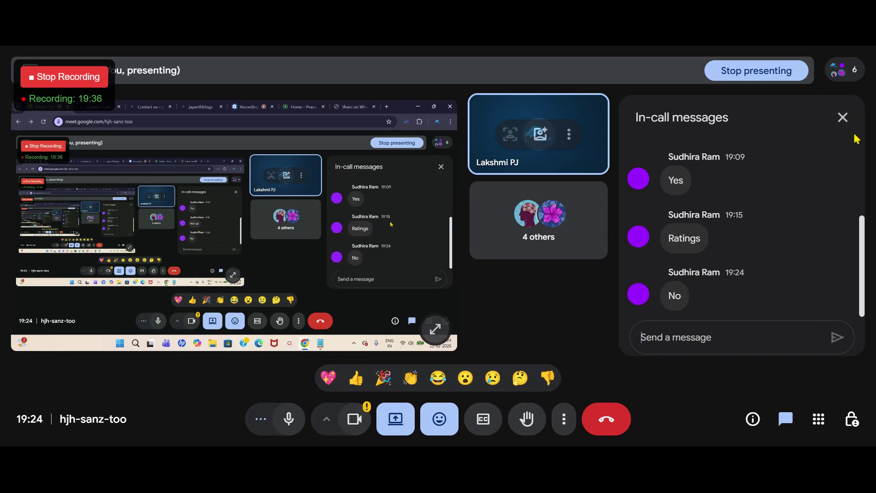
pyautogui.click(841, 117)
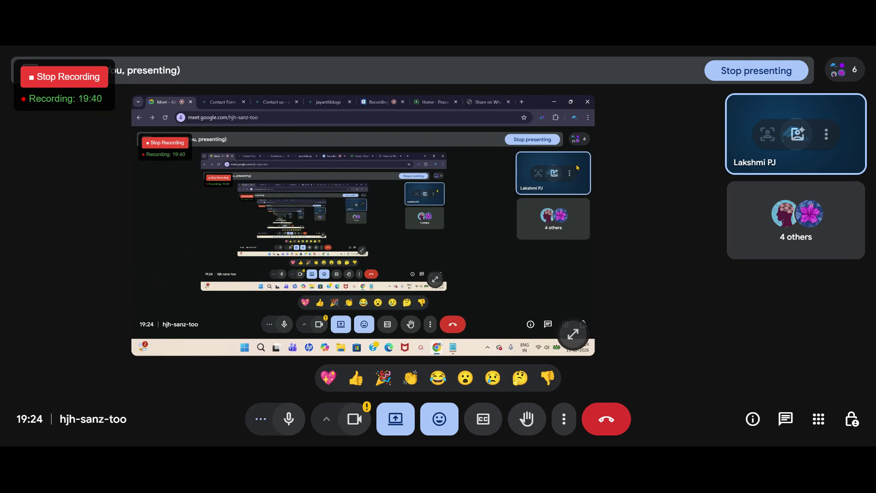
pyautogui.click(272, 103)
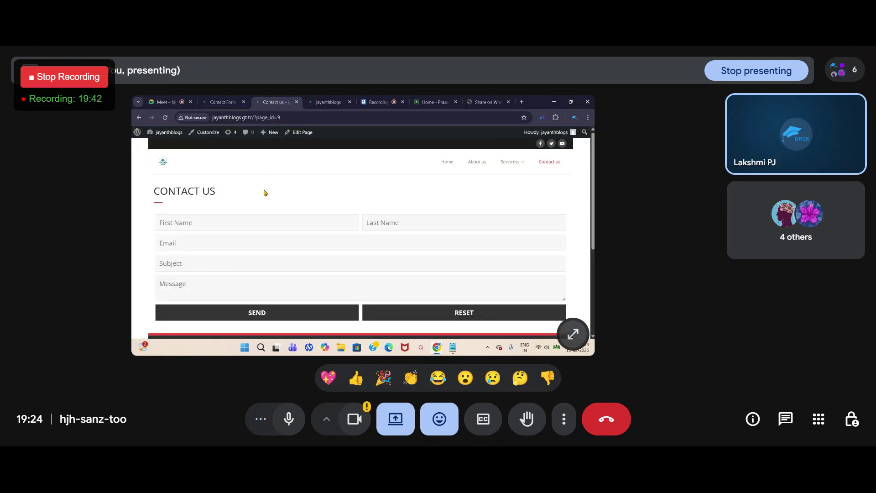
# Step: Try the live form's First Name, Last Name, Email, Subject and Message fields in turn
pyautogui.scroll(-2, 240, 219)
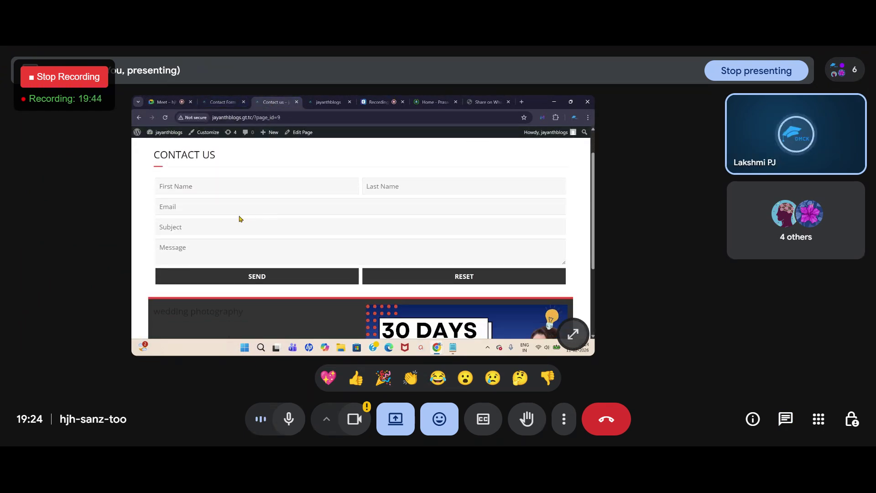
pyautogui.click(189, 188)
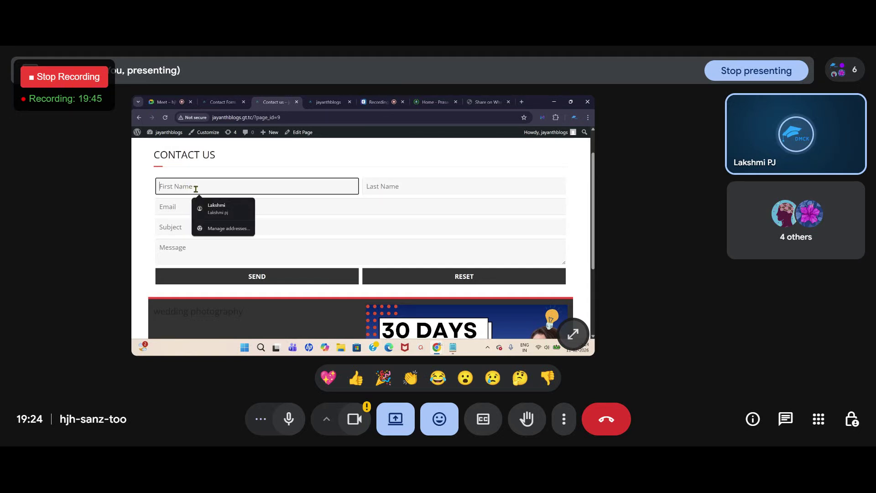
pyautogui.click(386, 186)
pyautogui.click(229, 200)
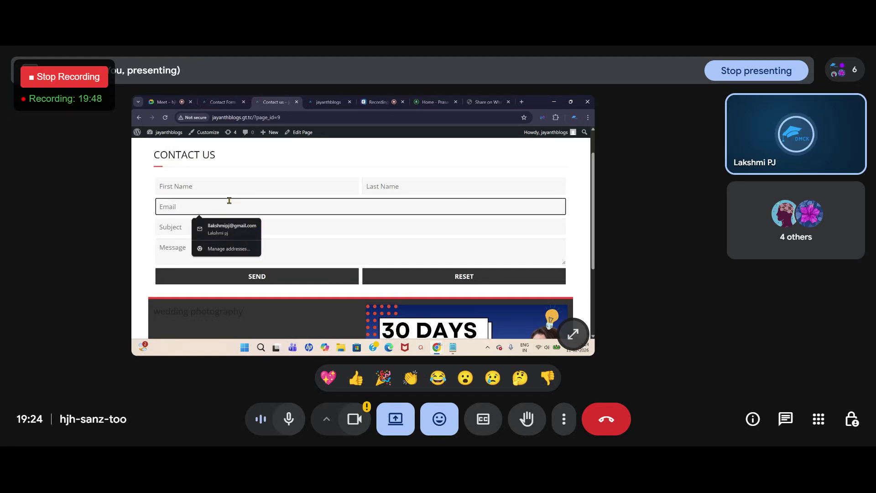
pyautogui.click(171, 229)
pyautogui.click(174, 252)
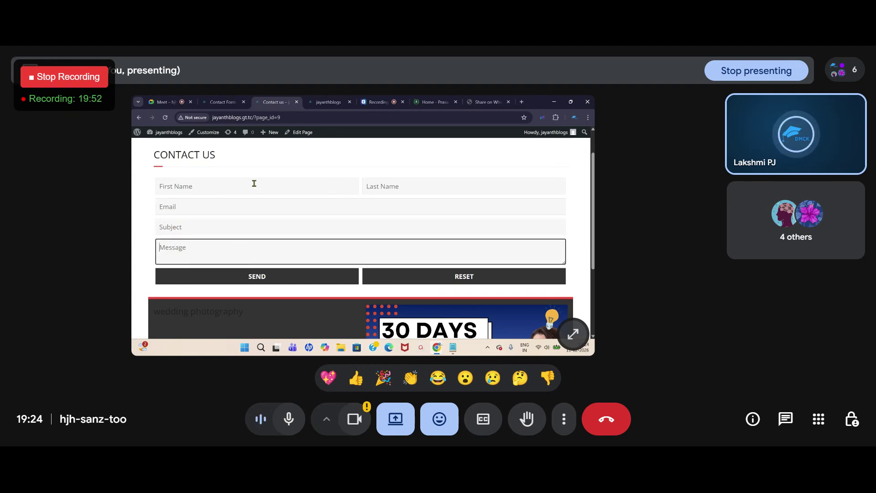
# Step: Go through each form field a second time, then return to the Supsystic Add New Form page
pyautogui.click(413, 184)
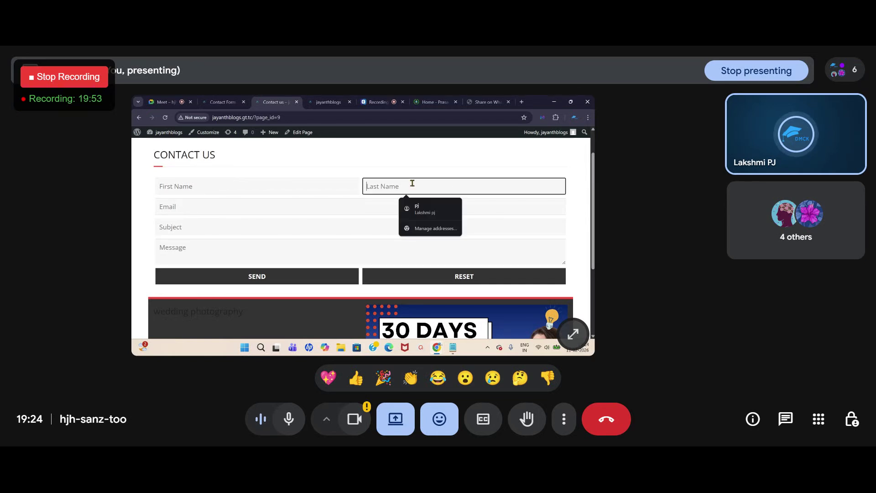
pyautogui.click(206, 183)
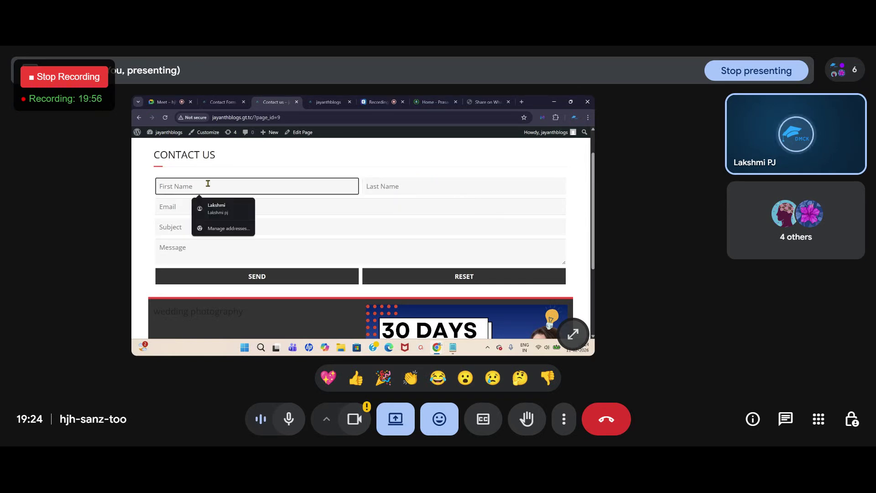
pyautogui.click(167, 209)
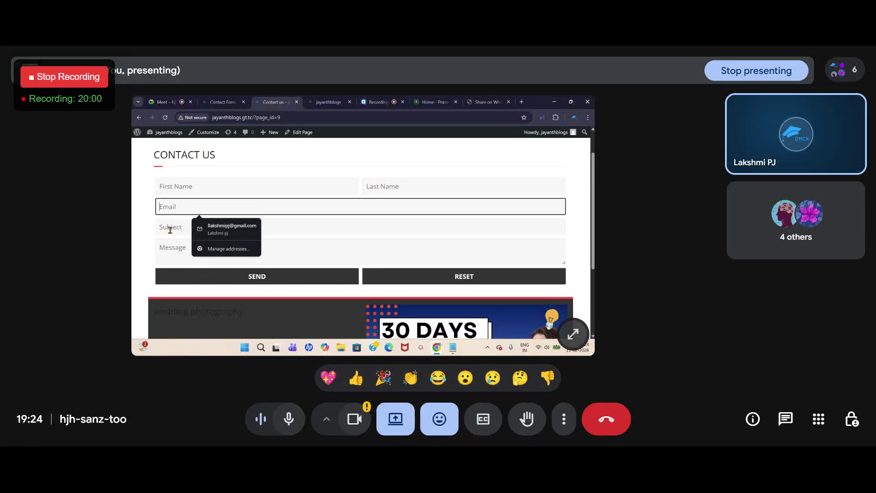
pyautogui.click(168, 232)
pyautogui.click(165, 258)
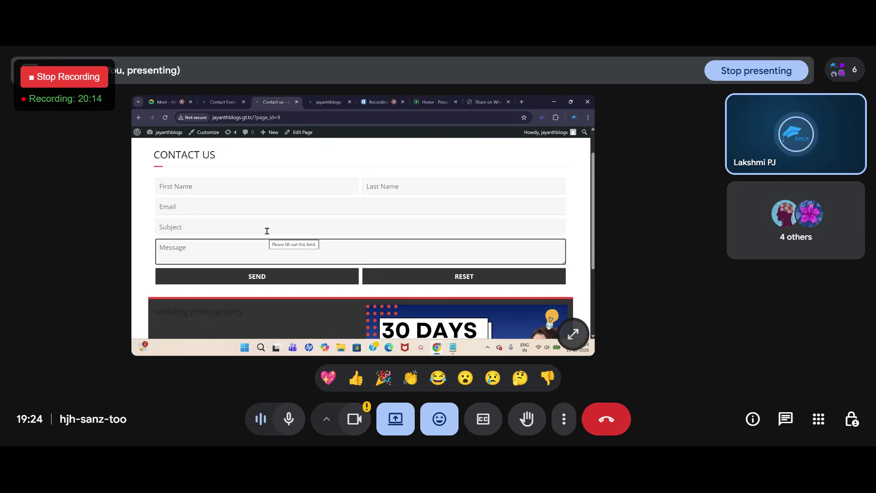
pyautogui.click(223, 102)
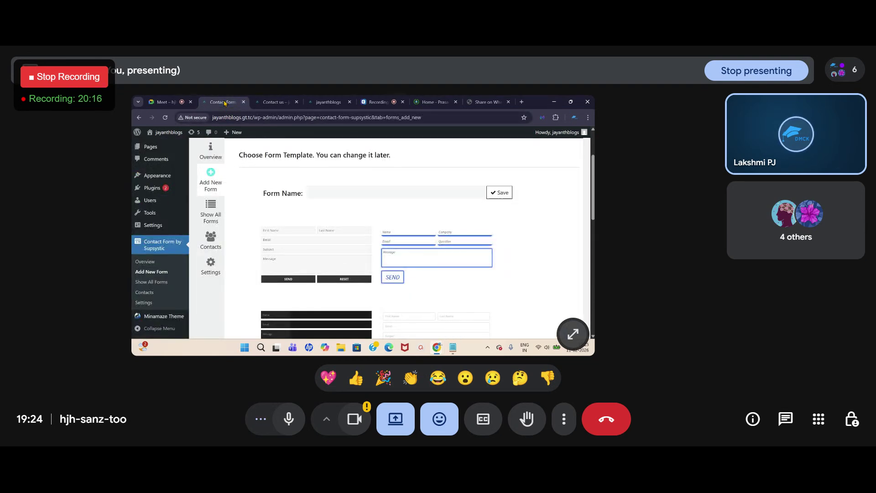
# Step: Open Contact Form by Supsystic, close the subscribe popup, and view the demo form (ID 11) entry
pyautogui.click(158, 245)
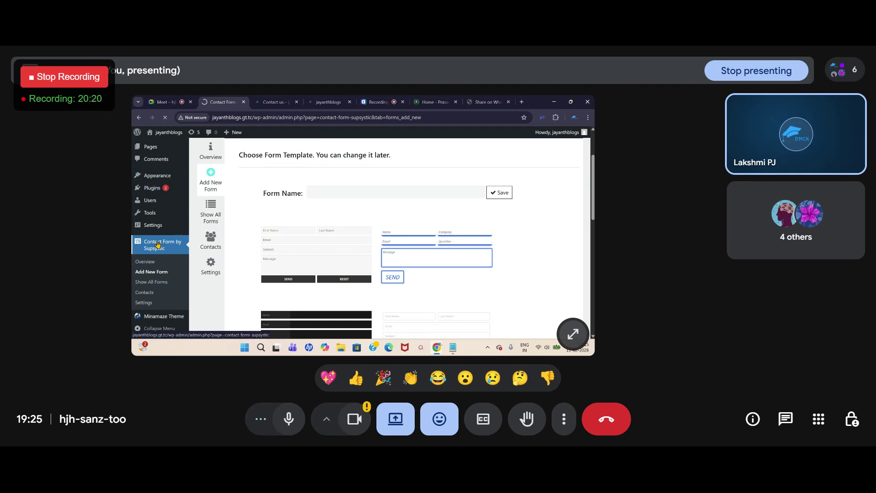
pyautogui.click(415, 150)
pyautogui.scroll(-2, 283, 237)
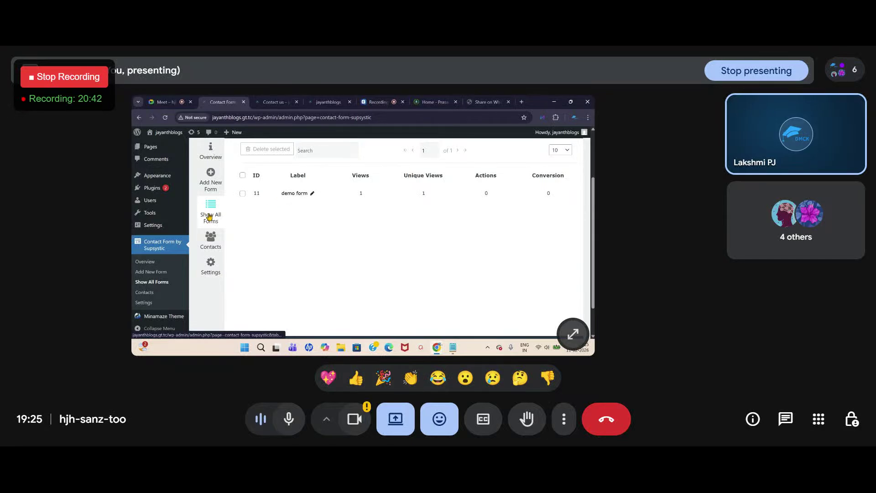
# Step: Open the demo form for editing, dismiss the promo popup, and scroll through its Design settings
pyautogui.click(312, 195)
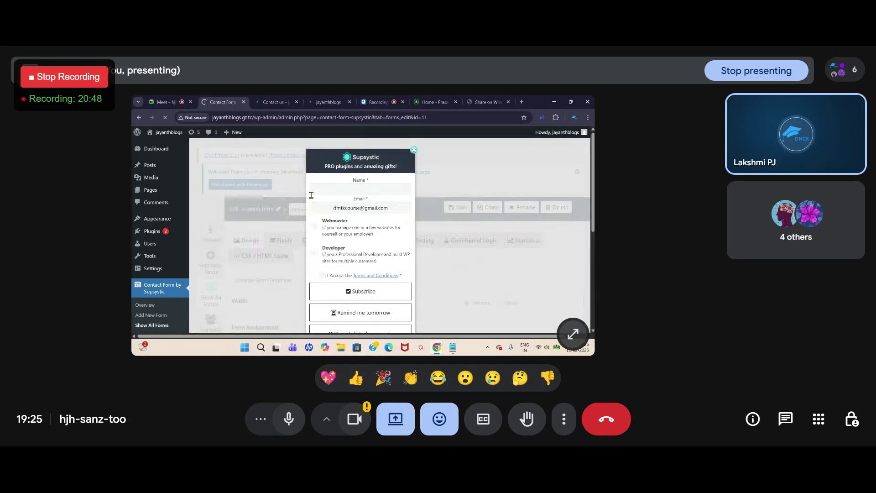
pyautogui.click(414, 151)
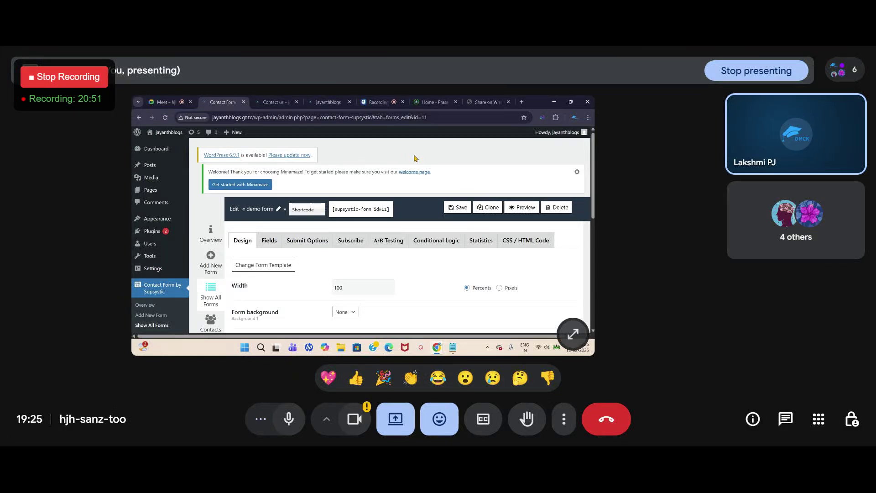
pyautogui.scroll(-3, 416, 158)
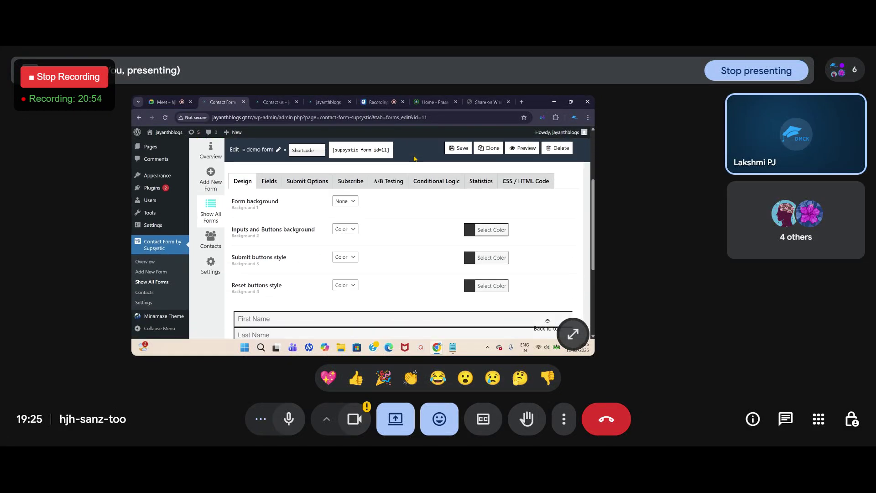
pyautogui.scroll(1, 261, 224)
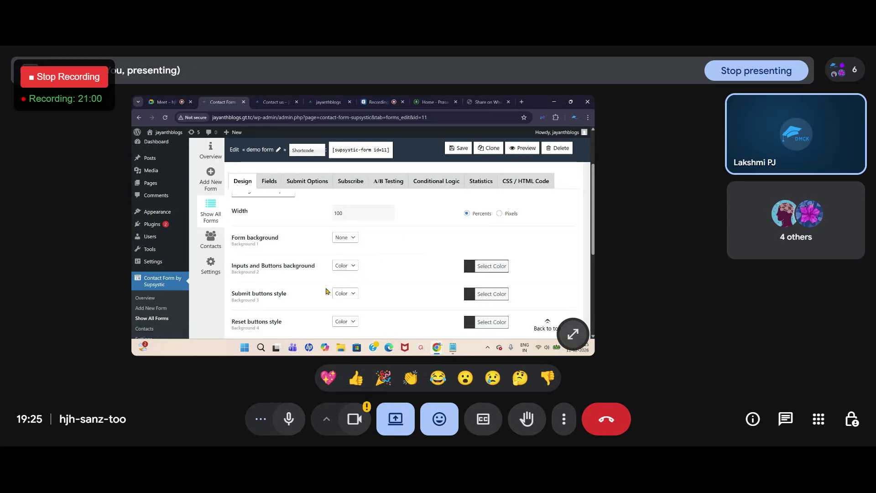
pyautogui.scroll(1, 268, 248)
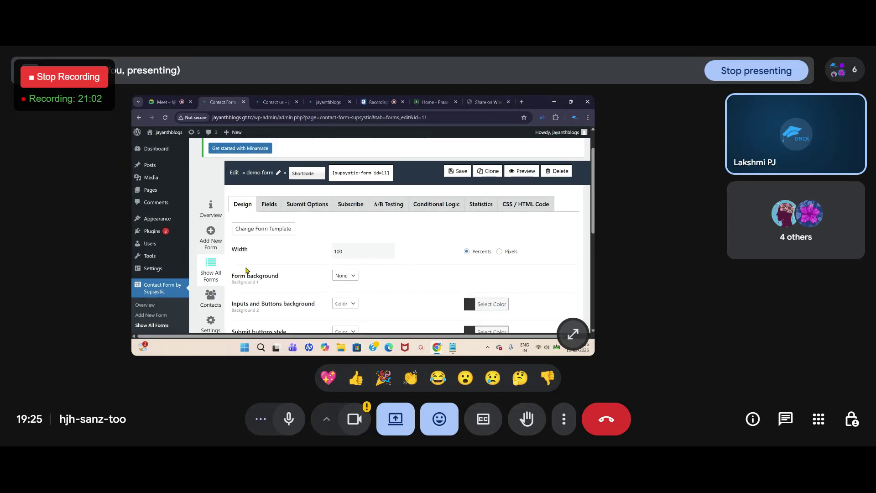
pyautogui.scroll(-1, 240, 277)
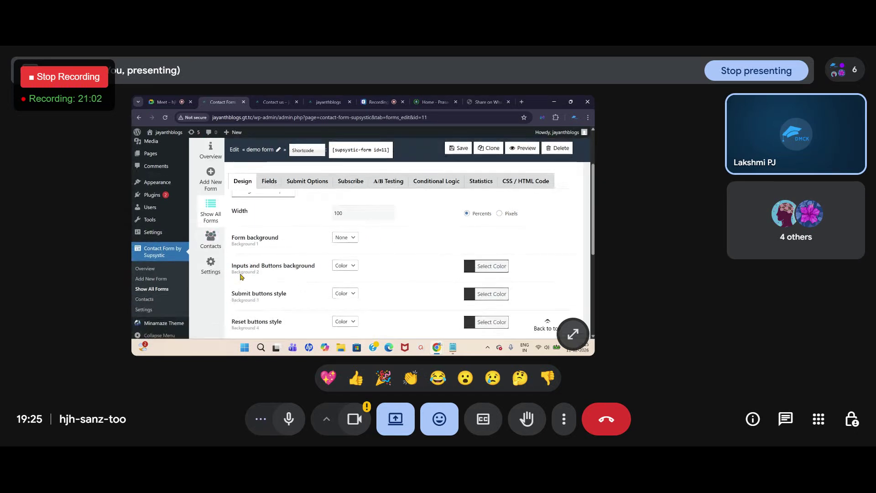
# Step: Try a Color form background, then revert the form background to None
pyautogui.click(356, 241)
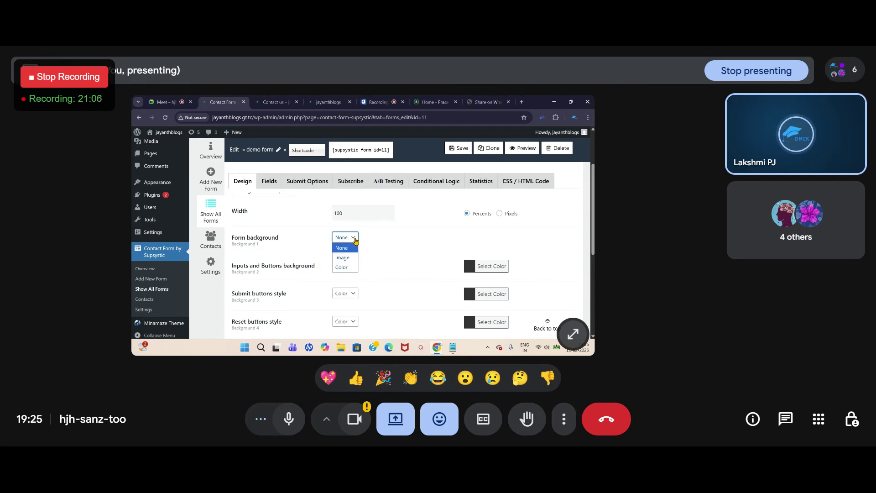
pyautogui.click(351, 267)
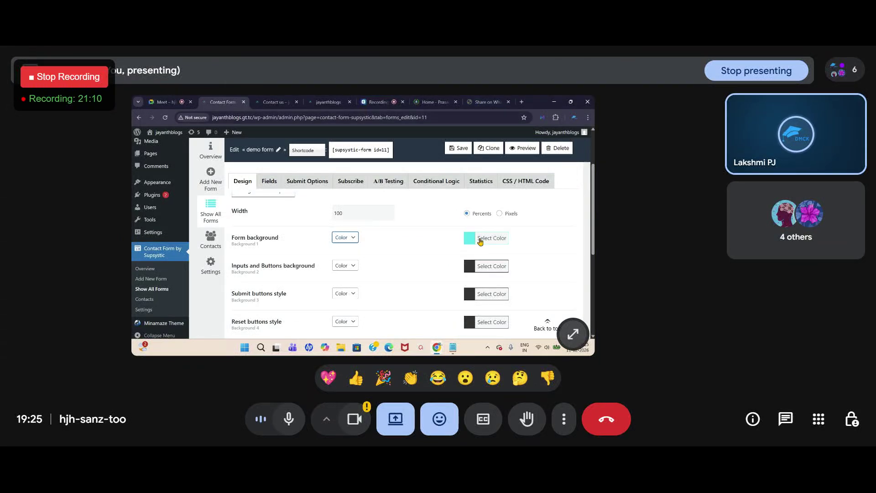
pyautogui.click(352, 239)
pyautogui.click(351, 247)
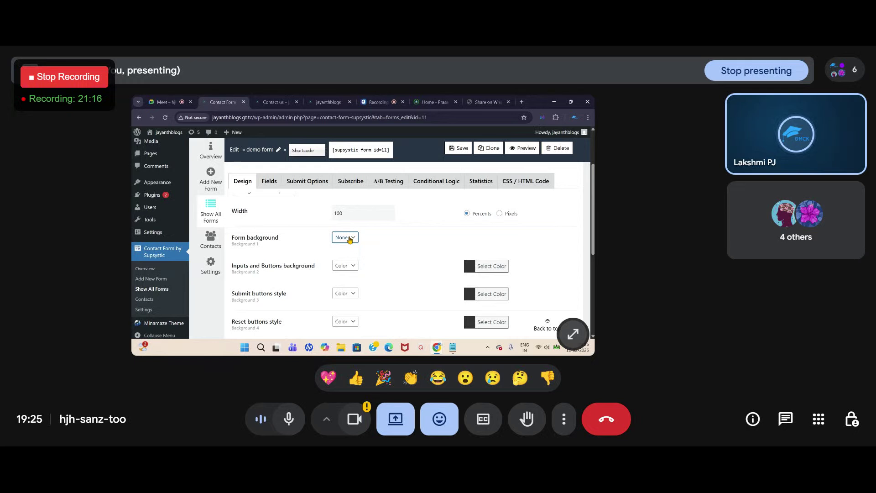
pyautogui.scroll(-2, 334, 274)
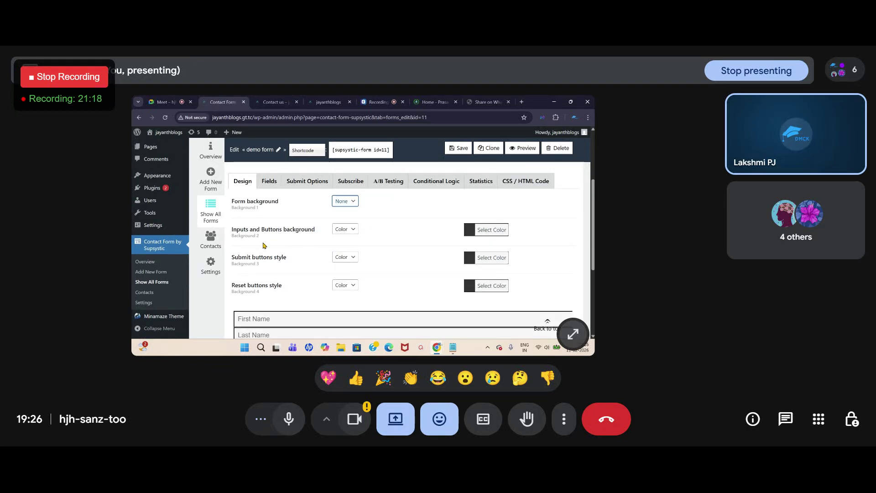
# Step: Leave the inputs and buttons background at Color, then view the Prasad Academy home page
pyautogui.click(351, 229)
pyautogui.click(347, 259)
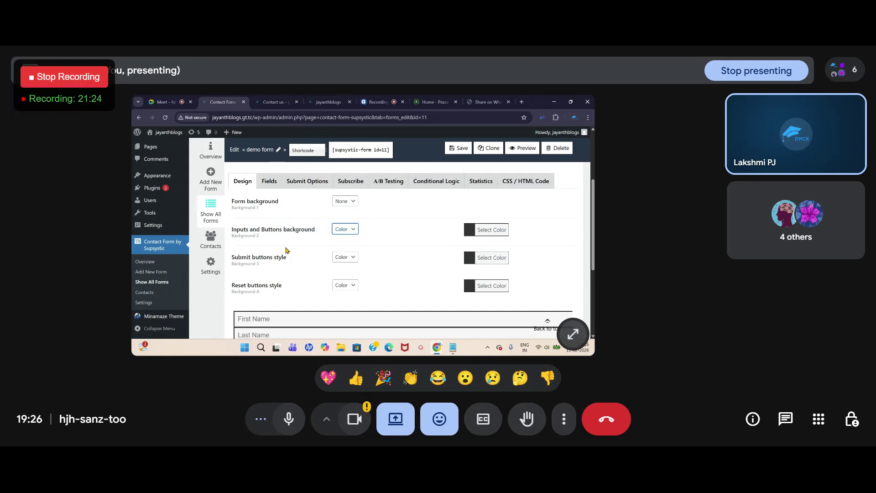
pyautogui.click(351, 229)
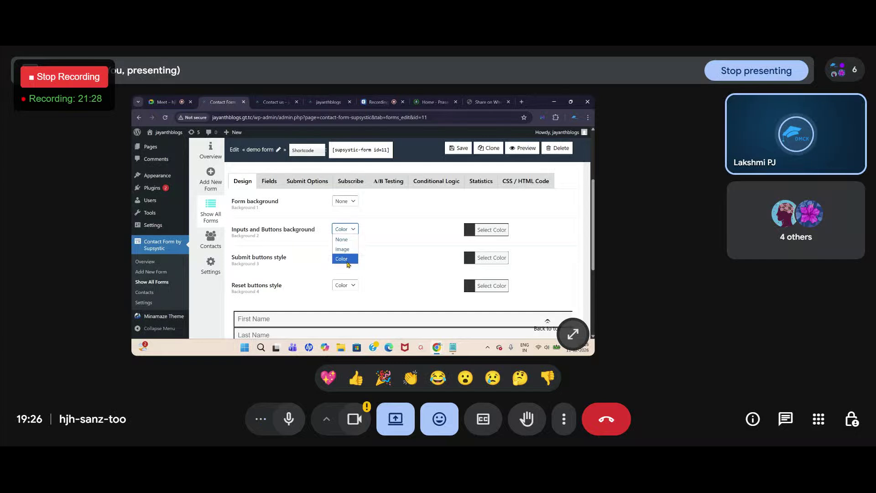
pyautogui.click(347, 261)
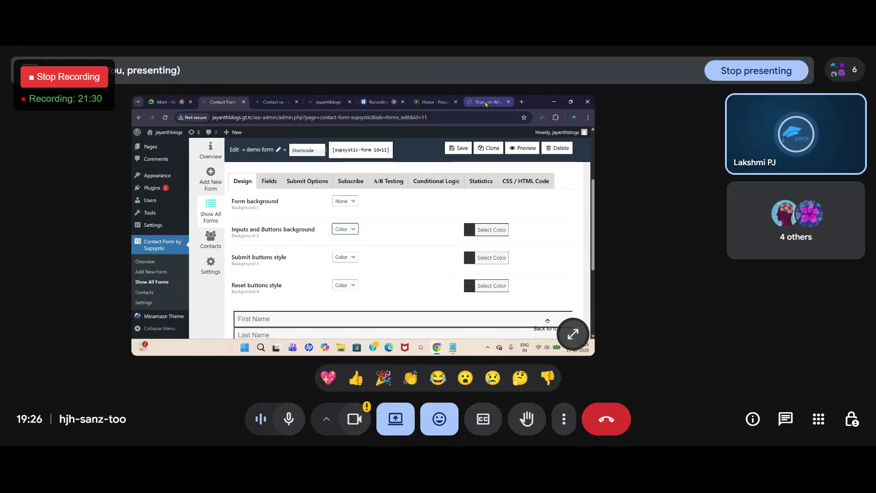
pyautogui.click(431, 102)
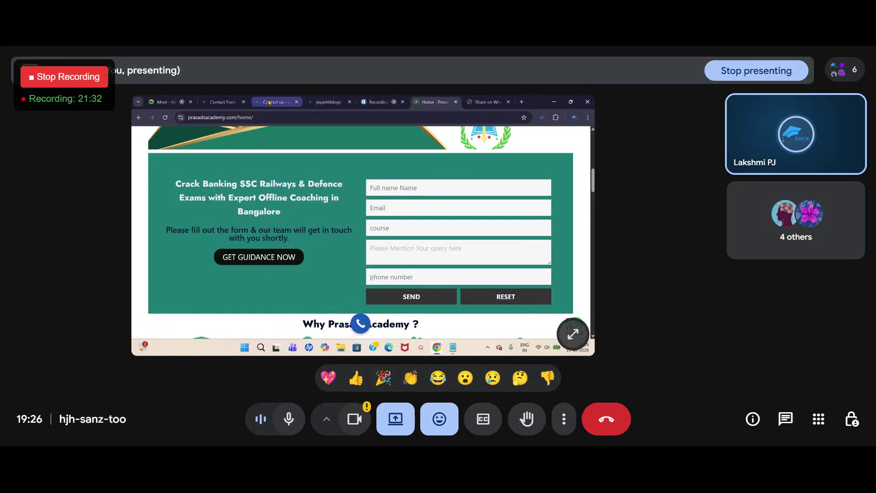
# Step: Glance at the live Contact Us page, then review the demo form's Design settings with background None
pyautogui.click(269, 103)
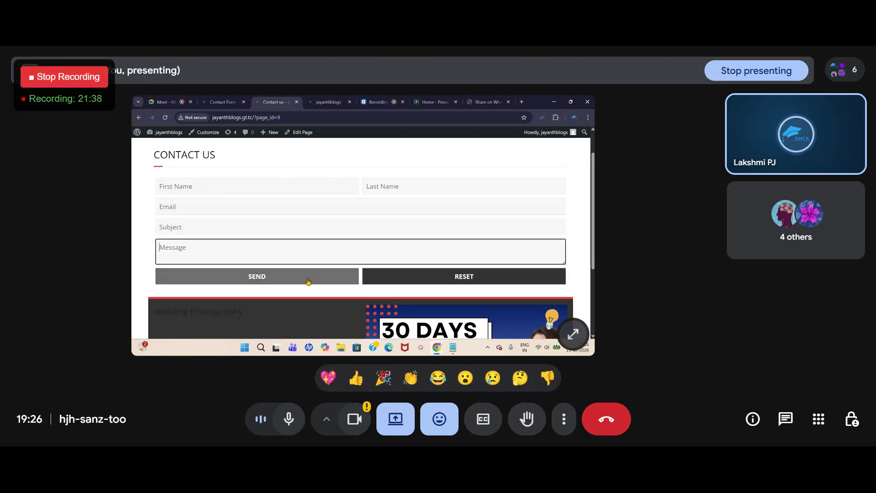
pyautogui.click(222, 102)
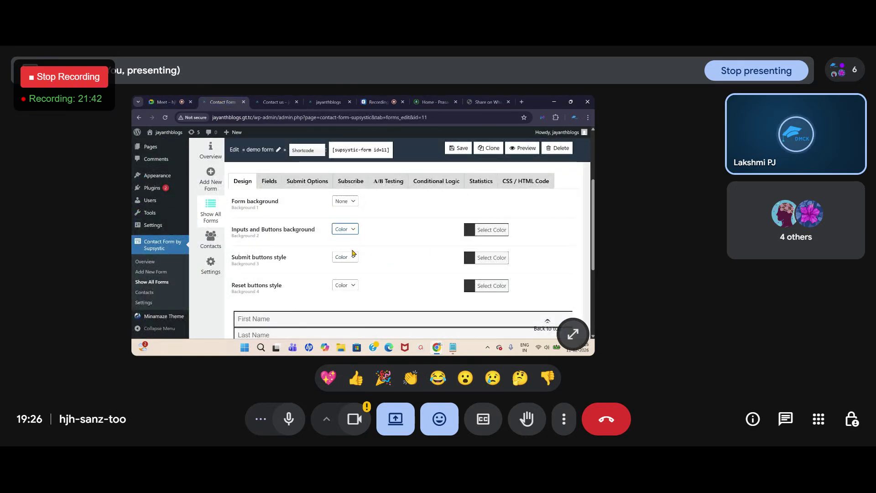
pyautogui.scroll(-1, 397, 269)
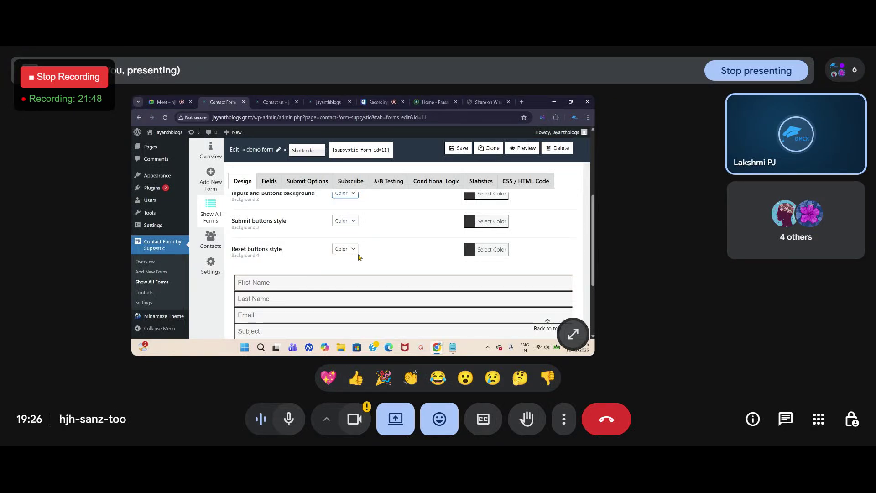
pyautogui.scroll(1, 474, 261)
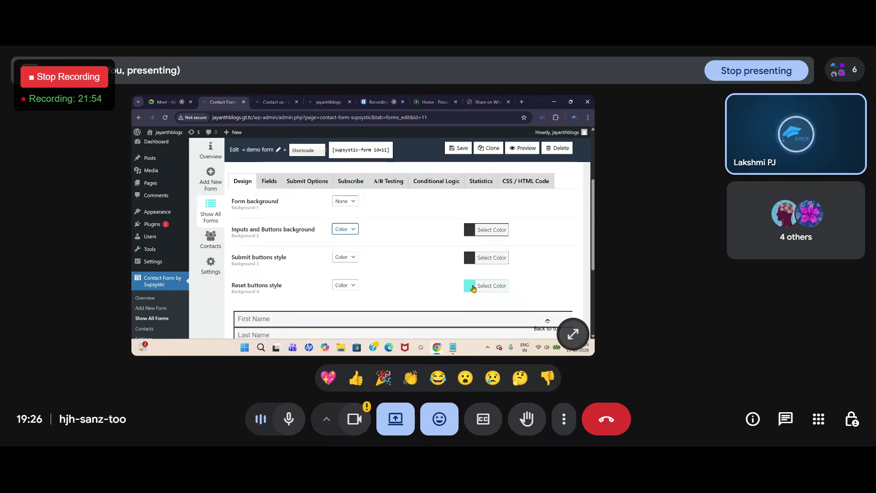
pyautogui.scroll(1, 473, 286)
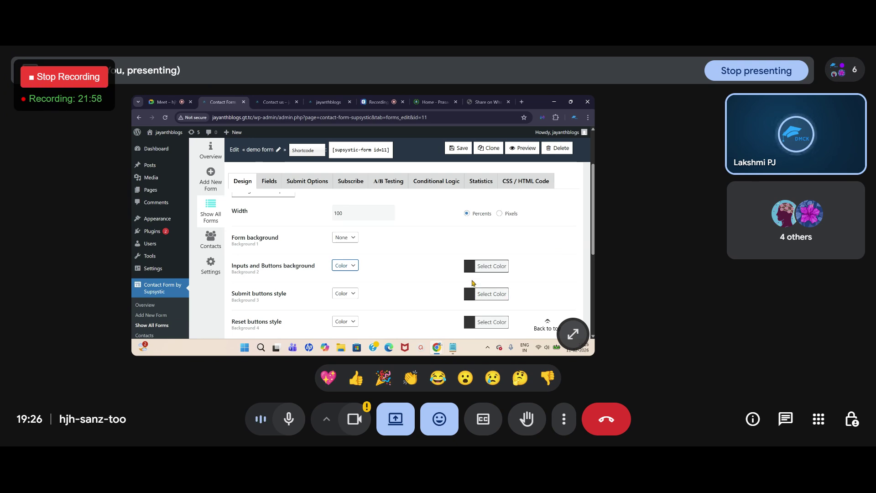
# Step: Set the demo form's background to a blue colour and save the form
pyautogui.click(352, 238)
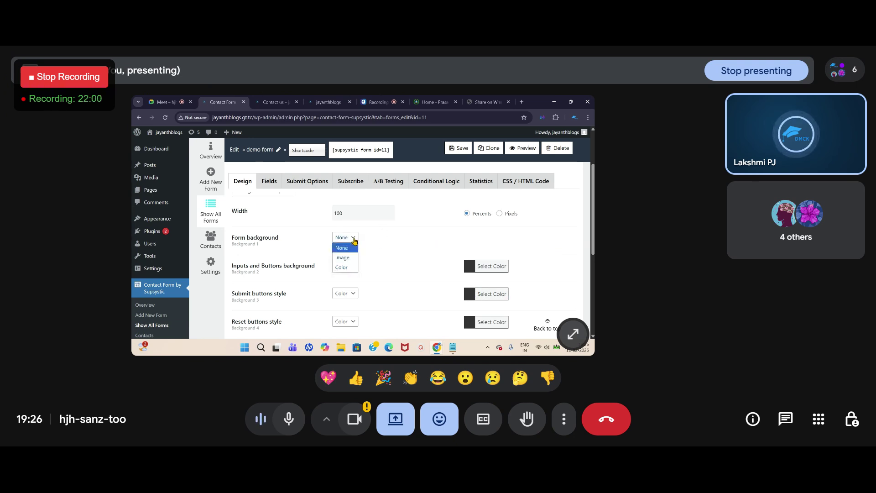
pyautogui.click(342, 267)
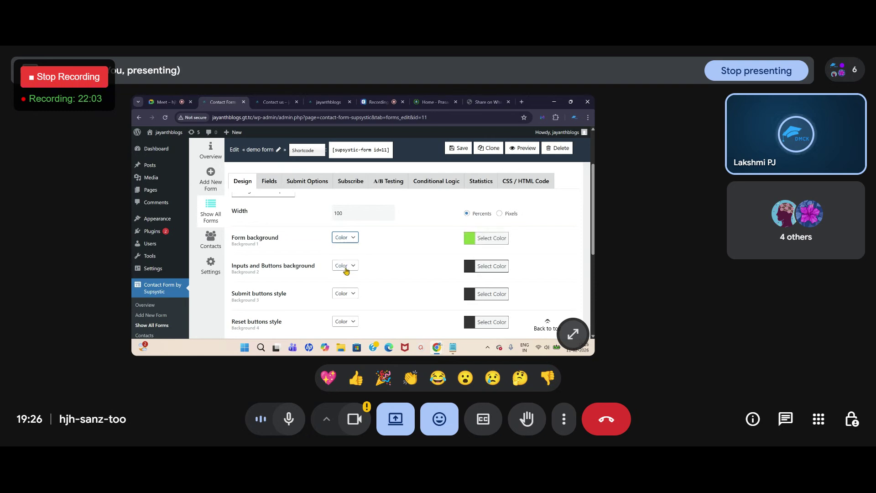
pyautogui.click(470, 239)
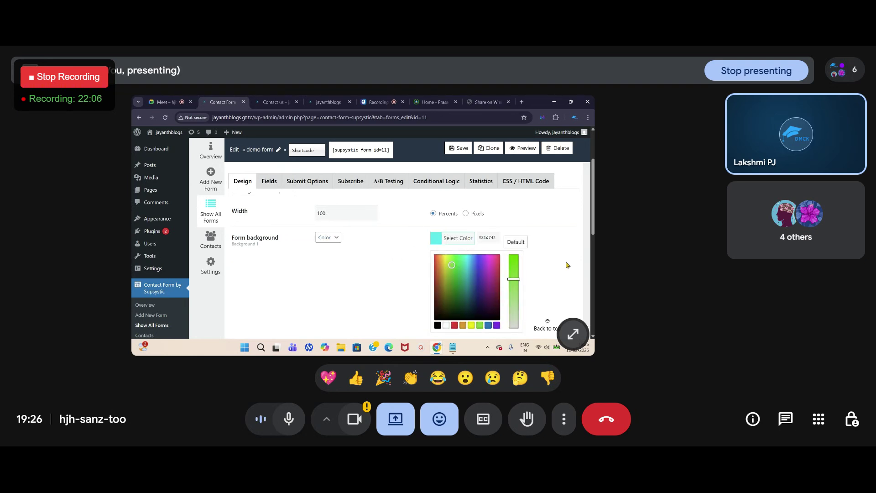
pyautogui.click(488, 325)
pyautogui.click(372, 285)
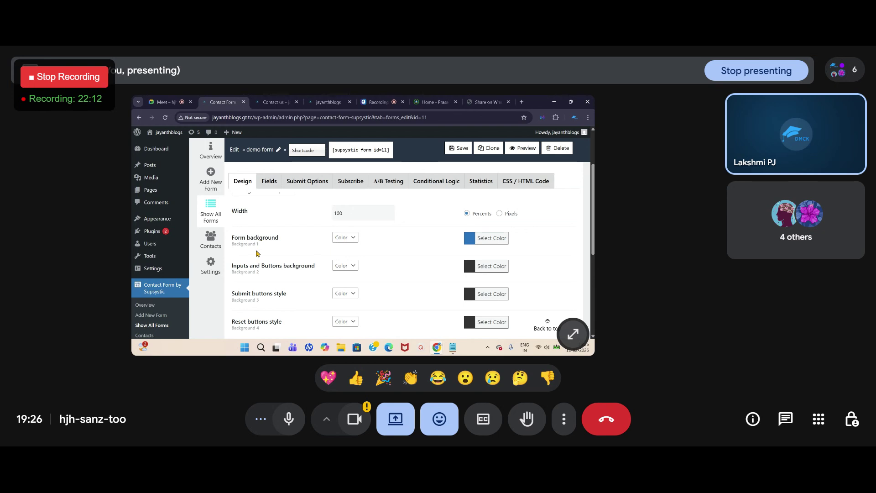
pyautogui.scroll(2, 258, 253)
pyautogui.click(459, 175)
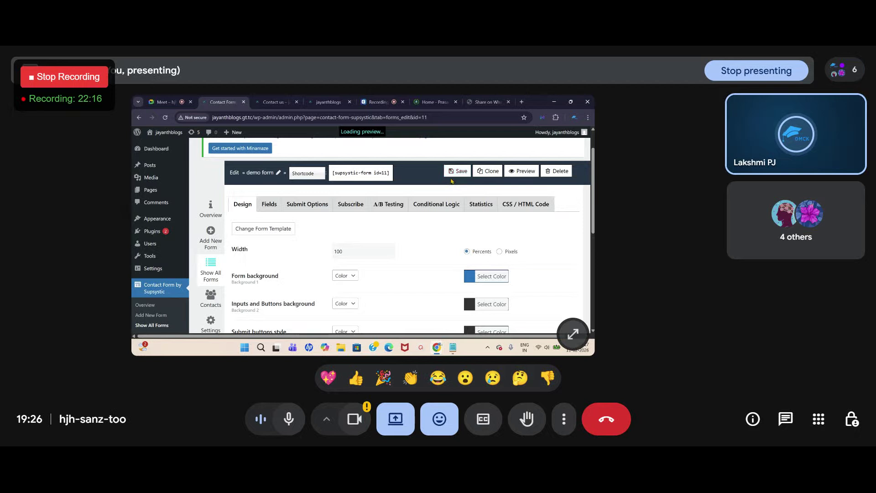
# Step: Reload the live Contact Us page to see the blue background, then return to the editor
pyautogui.click(274, 102)
pyautogui.click(165, 117)
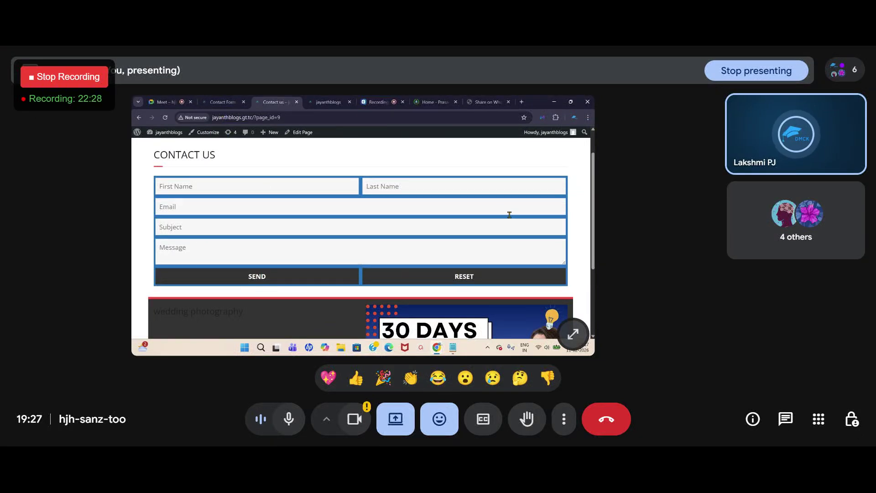
pyautogui.click(221, 102)
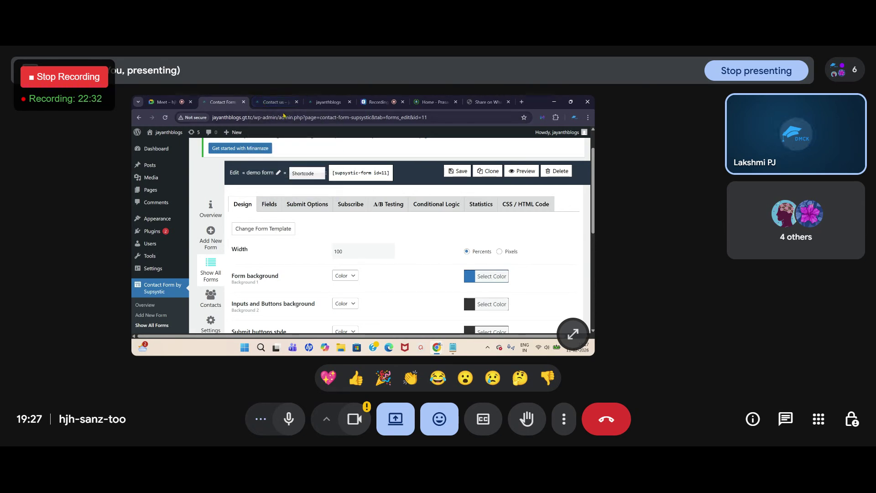
# Step: Delete the Message, Subject and Last Name fields from the demo form's field list
pyautogui.click(268, 212)
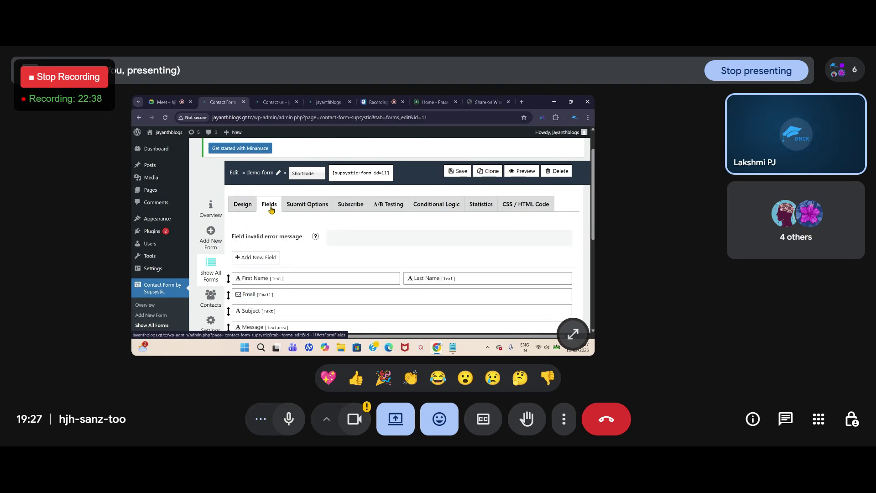
pyautogui.scroll(-3, 271, 209)
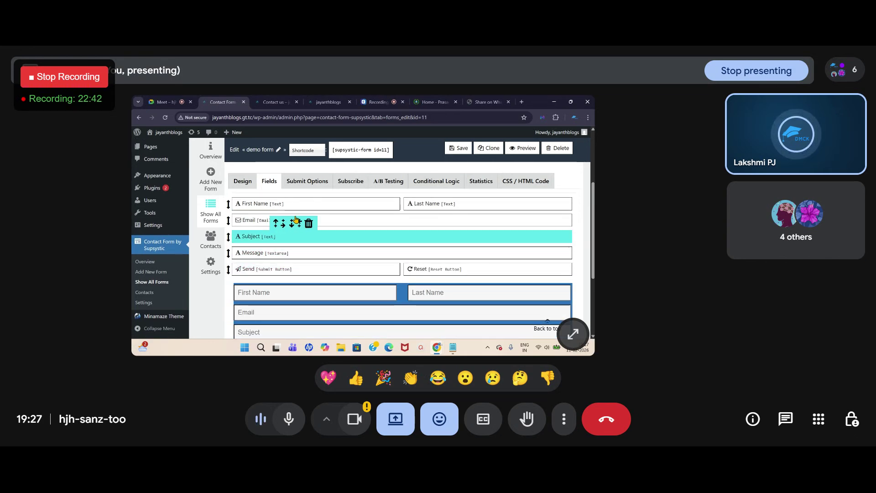
pyautogui.click(330, 242)
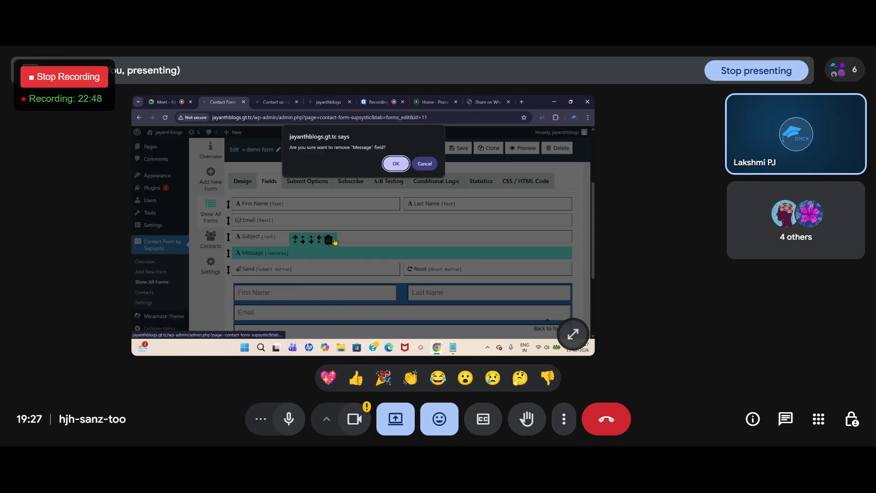
pyautogui.click(399, 165)
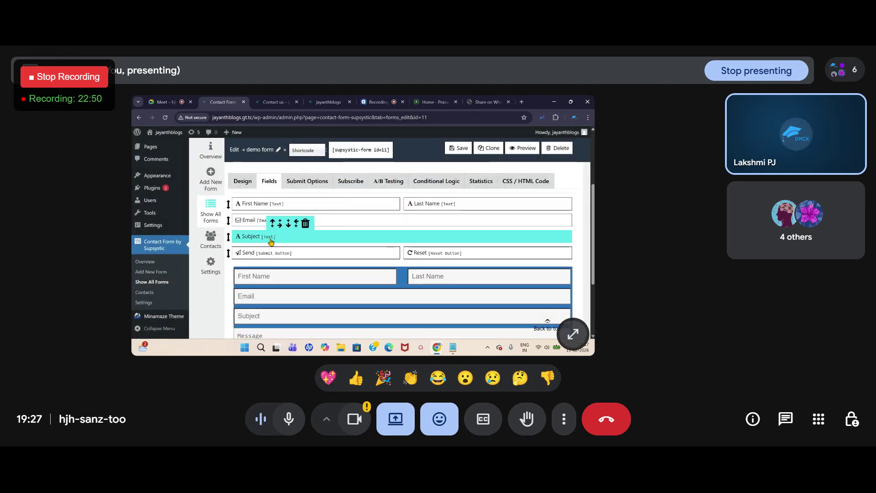
pyautogui.click(311, 223)
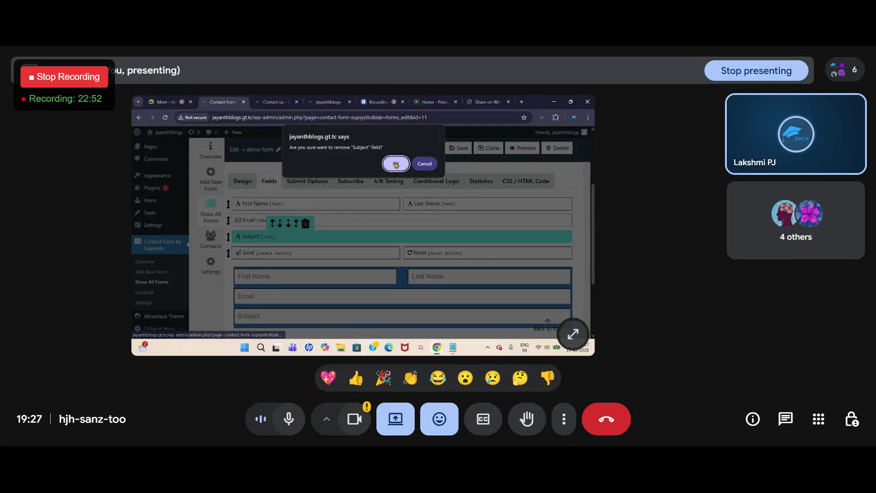
pyautogui.click(396, 164)
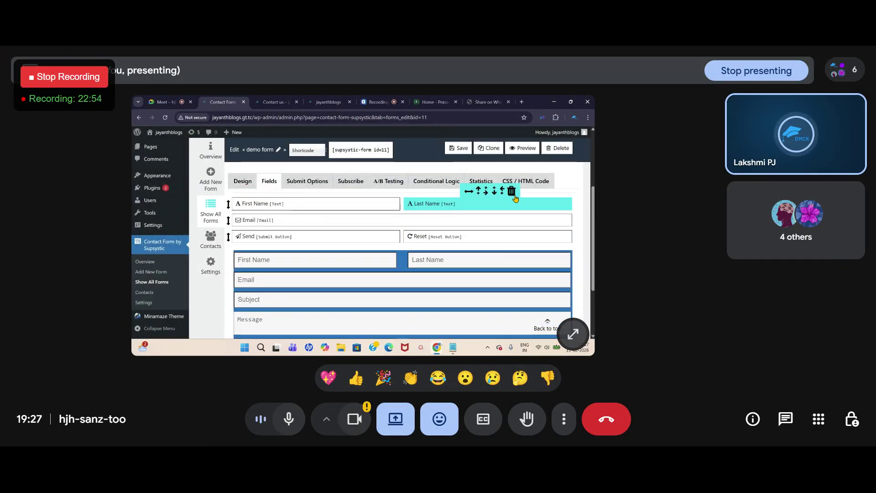
pyautogui.click(511, 194)
pyautogui.click(396, 163)
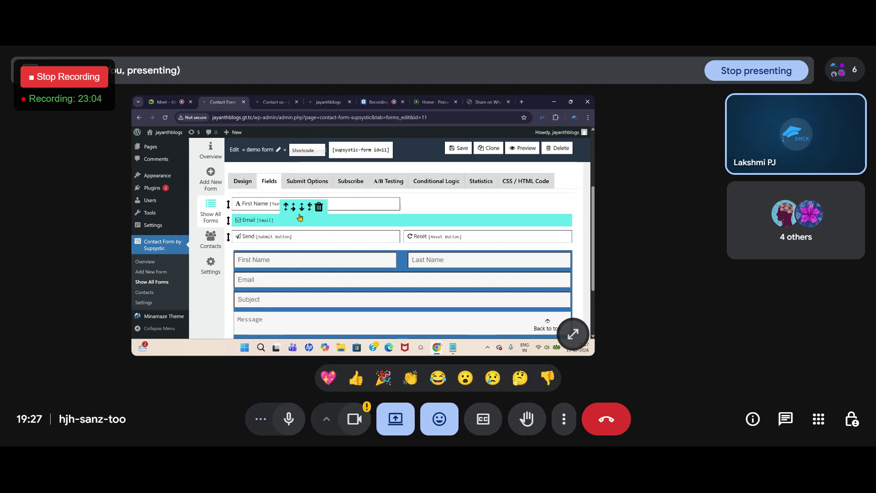
pyautogui.scroll(3, 300, 221)
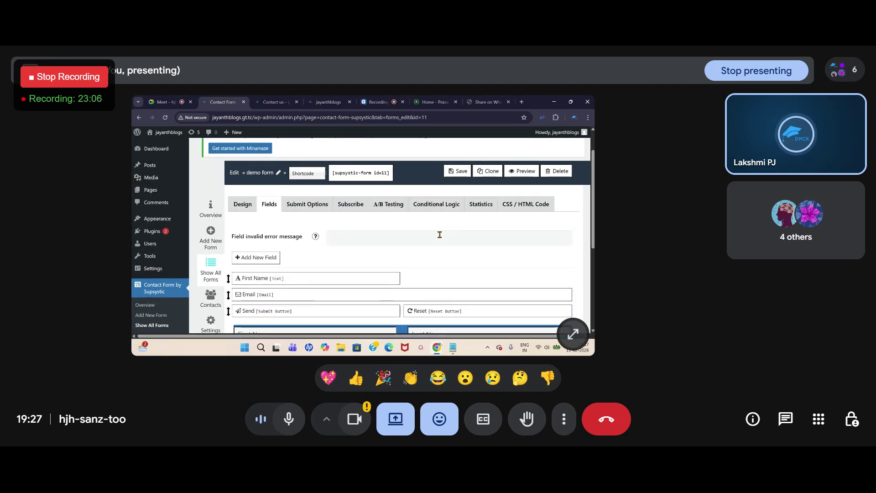
# Step: Add a Number field named 'demo' with the label 'phone number'
pyautogui.click(250, 261)
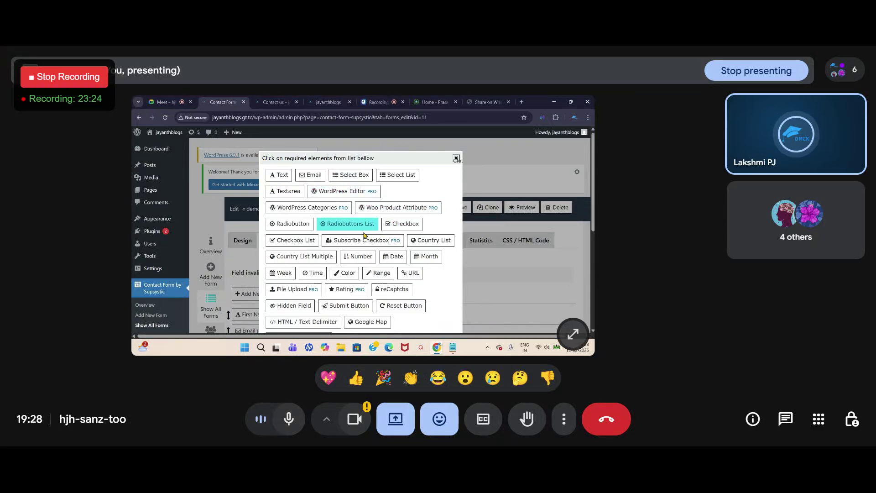
pyautogui.click(358, 257)
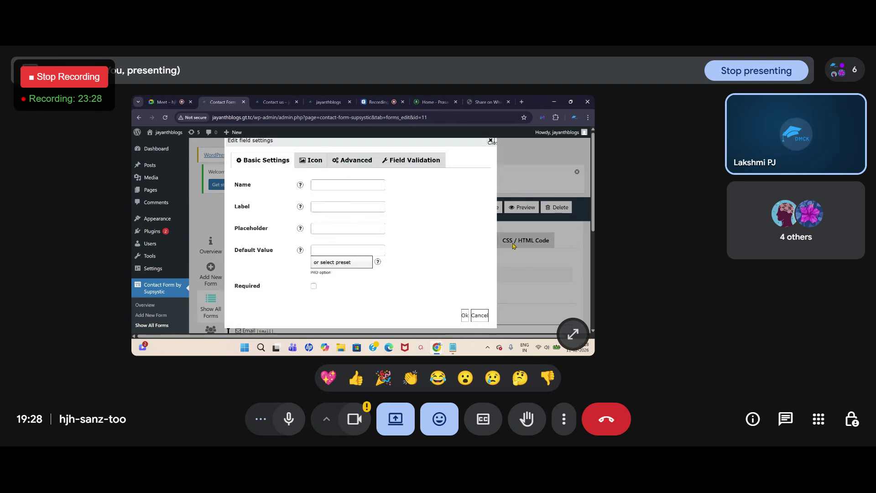
pyautogui.click(324, 184)
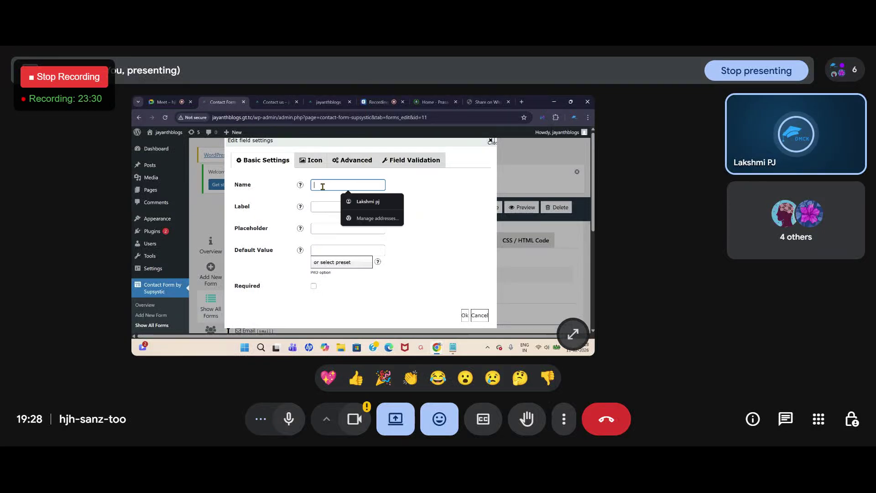
pyautogui.write('demo')
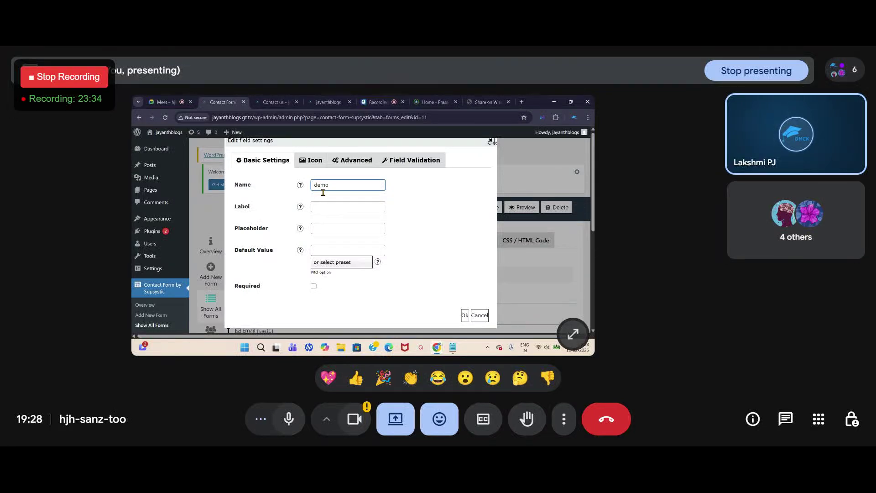
pyautogui.click(321, 206)
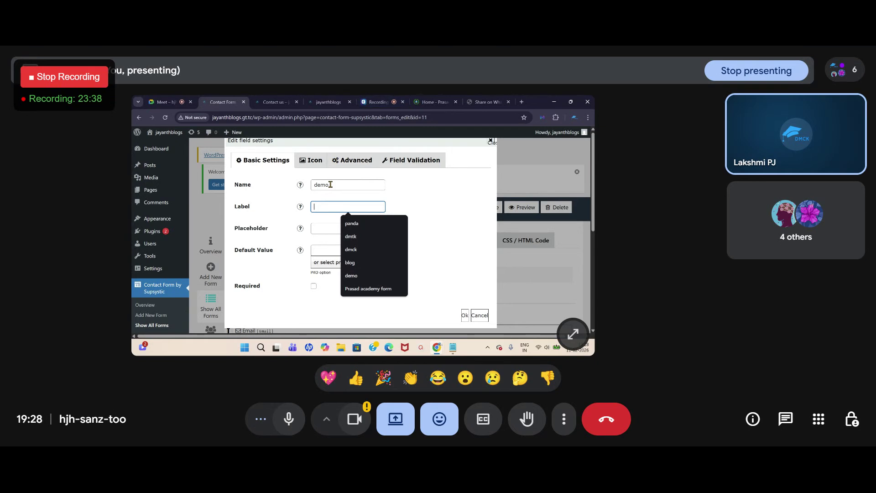
pyautogui.moveTo(299, 208)
pyautogui.write('phone number')
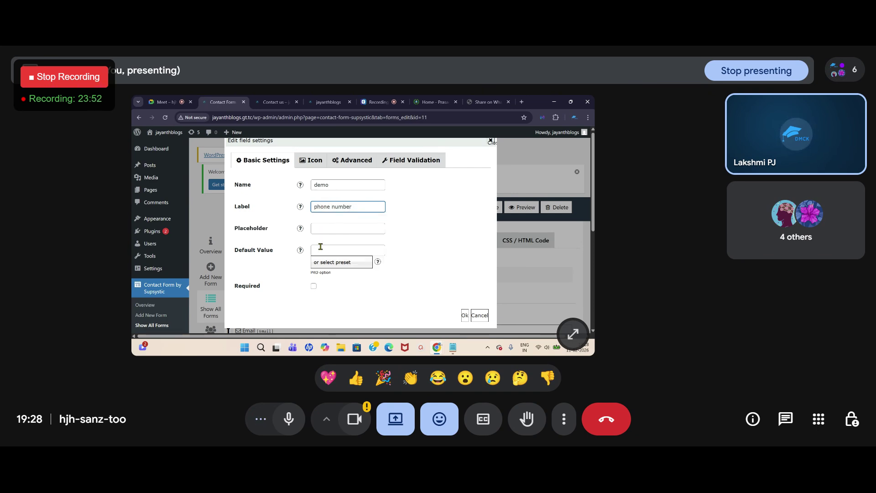
# Step: Give the field placeholder 'phone number', make it required, confirm it, and save the form
pyautogui.click(323, 228)
pyautogui.click(352, 248)
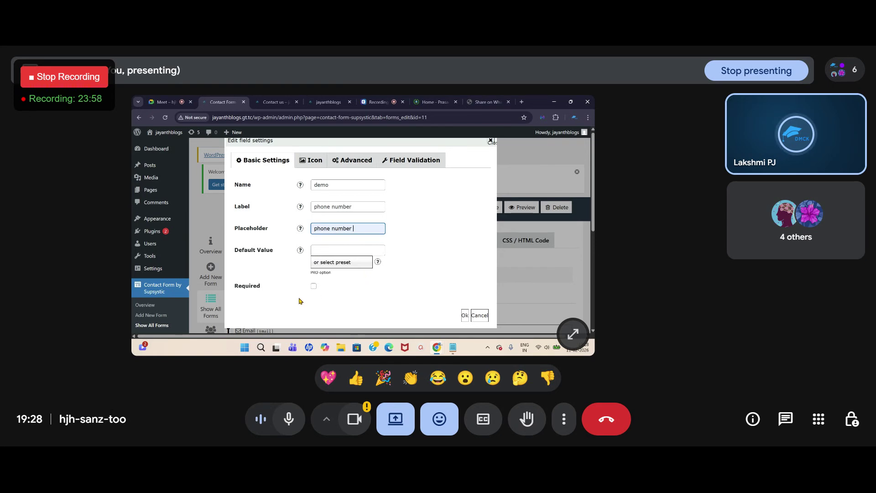
pyautogui.scroll(-1, 312, 290)
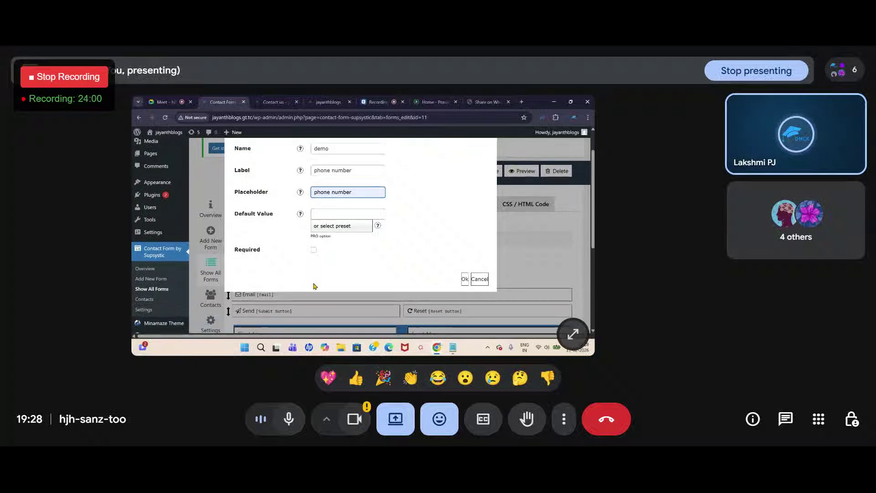
pyautogui.click(313, 251)
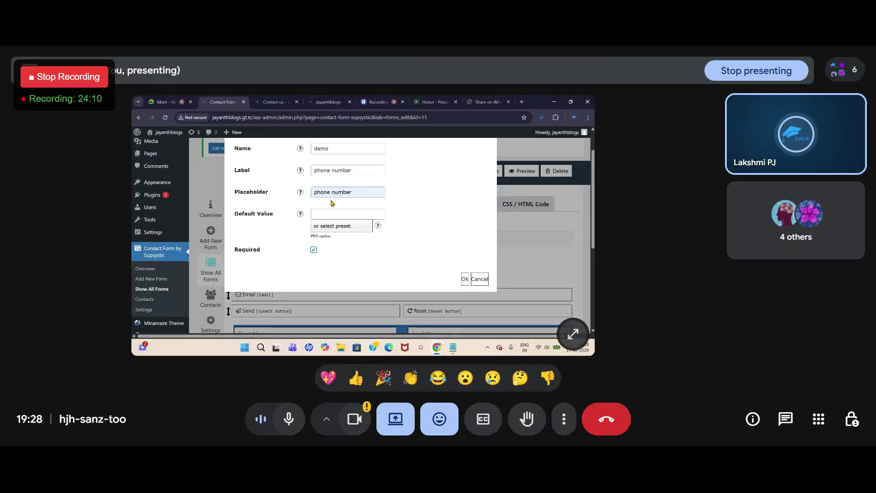
pyautogui.click(465, 280)
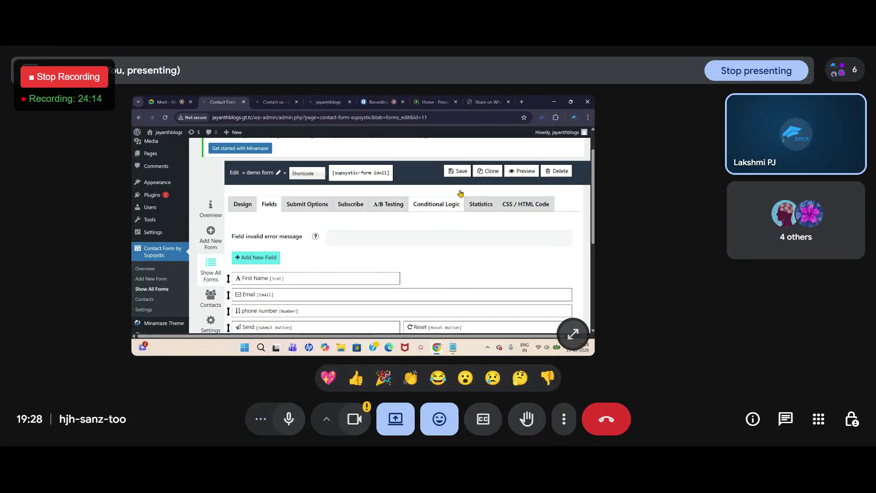
pyautogui.click(451, 167)
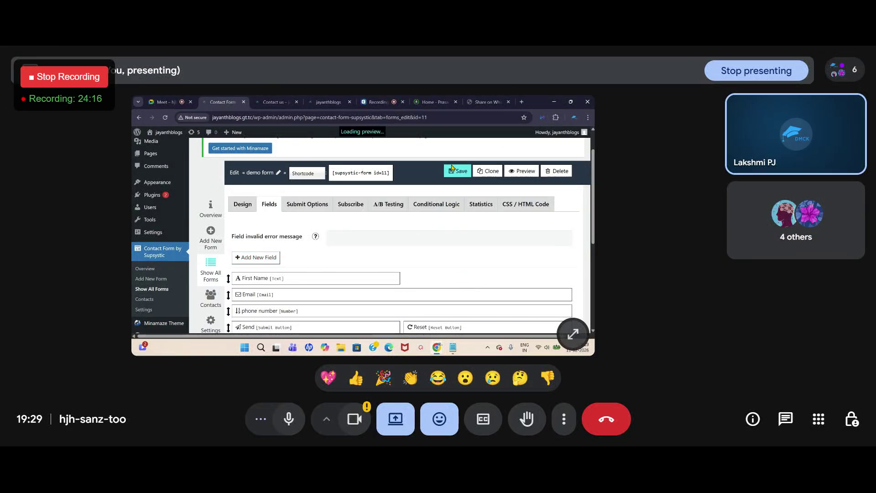
# Step: Reload the Contact Us page, fill in a test name, e-mail and phone number, and submit
pyautogui.click(276, 103)
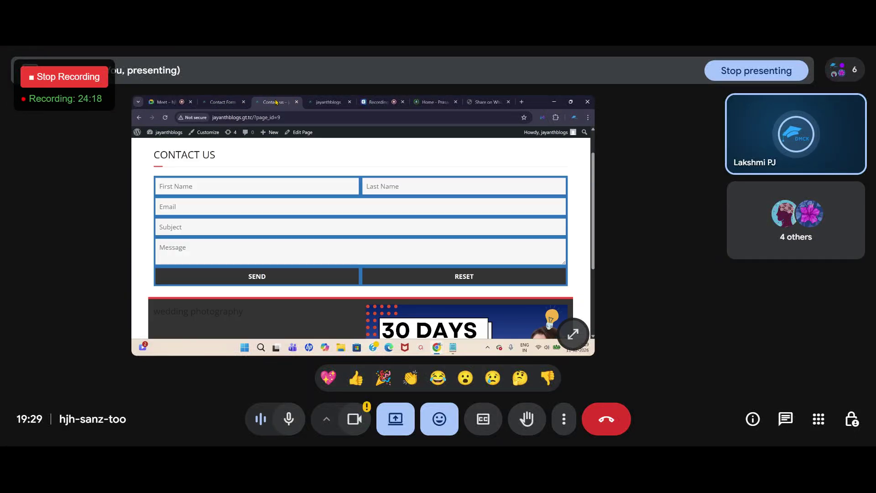
pyautogui.click(166, 118)
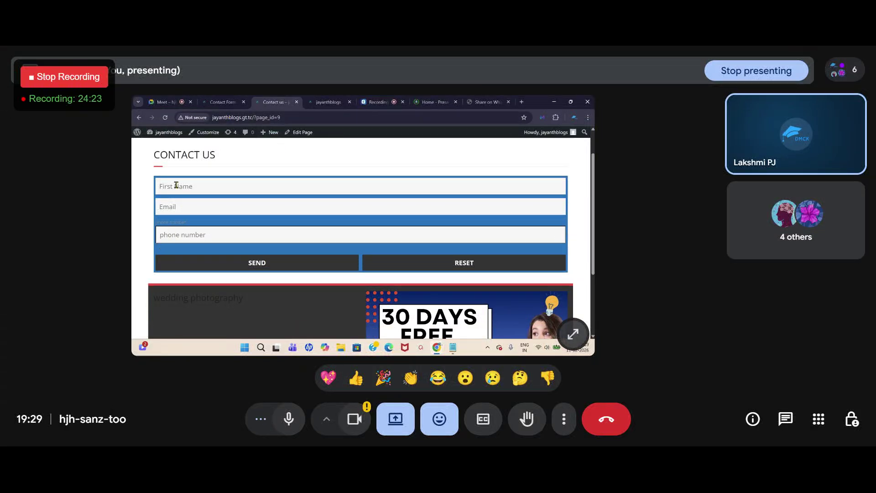
pyautogui.click(167, 206)
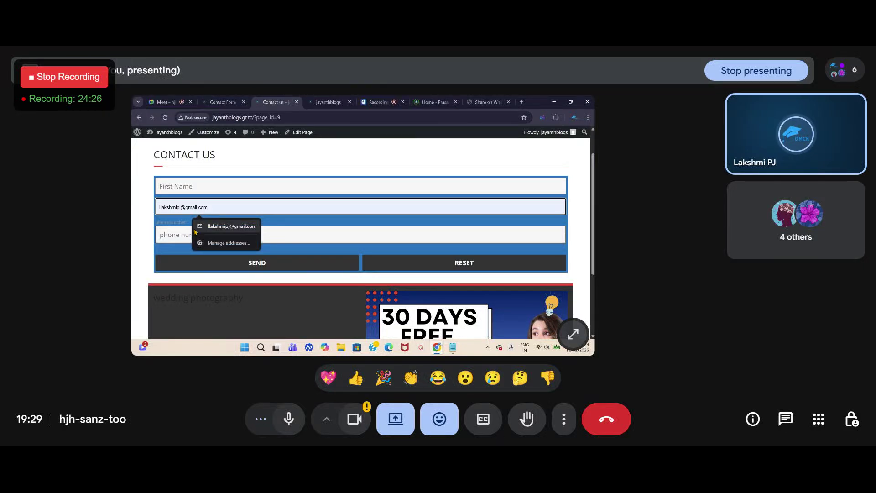
pyautogui.click(180, 236)
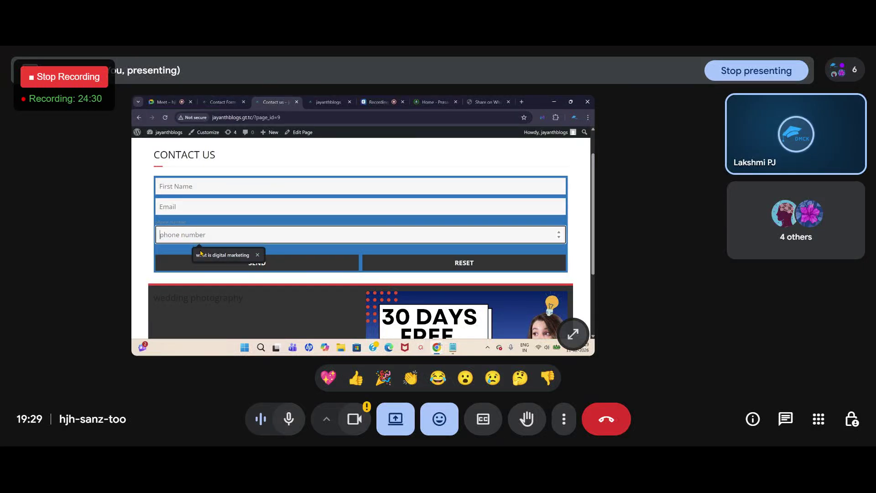
pyautogui.click(181, 191)
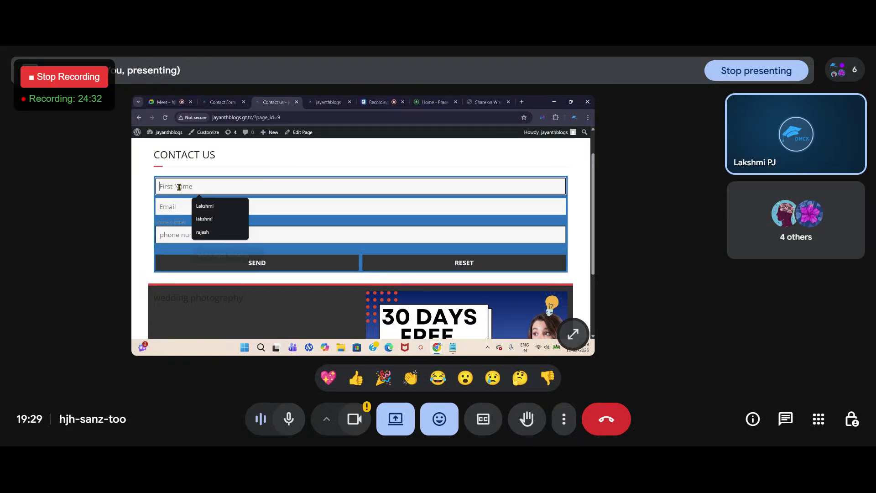
pyautogui.click(166, 204)
pyautogui.click(163, 207)
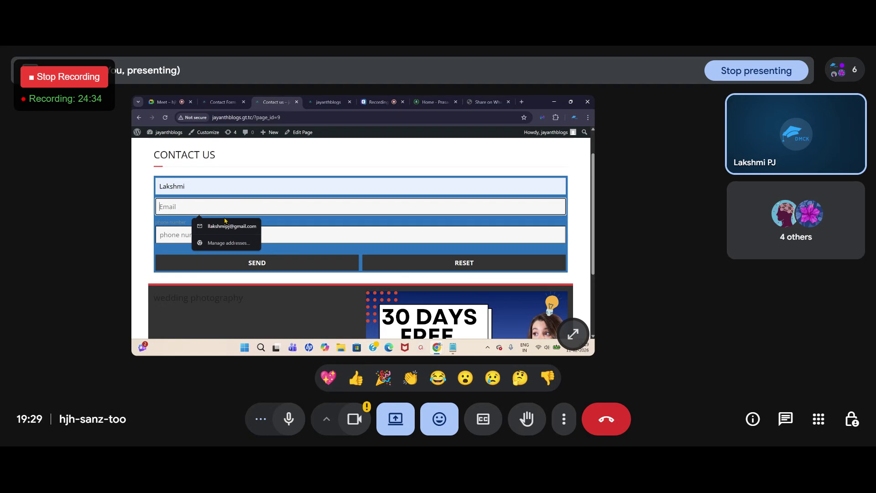
pyautogui.click(183, 224)
pyautogui.click(175, 231)
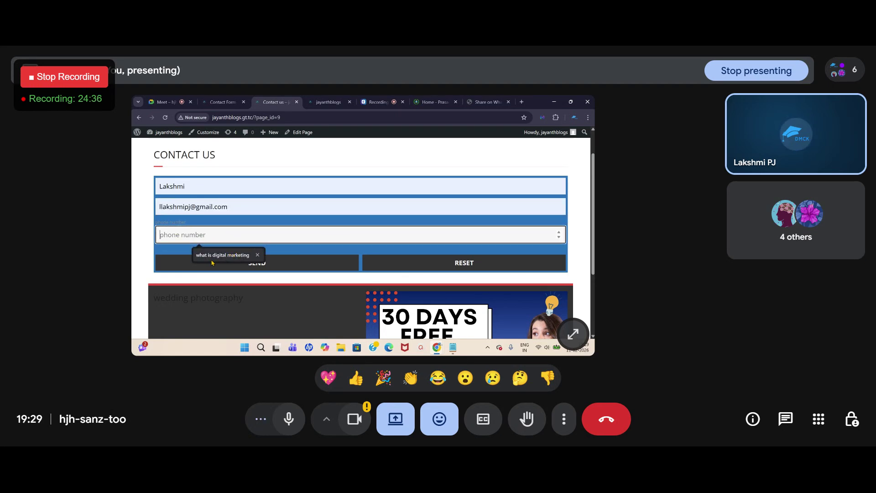
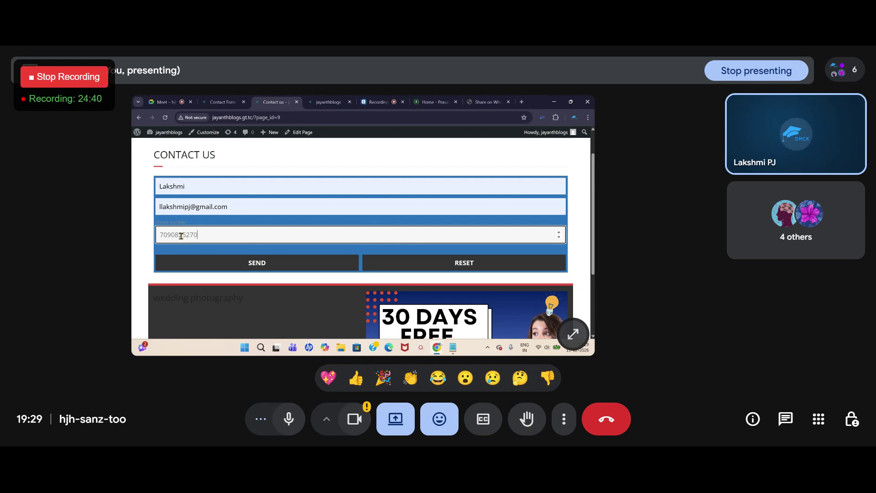
pyautogui.click(250, 264)
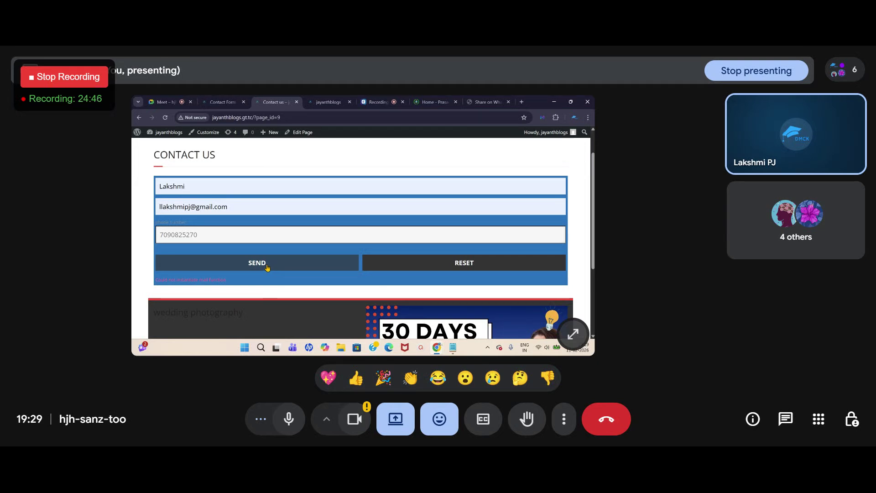
# Step: Replace the phone number with a corrected test number and submit the form again
pyautogui.click(234, 210)
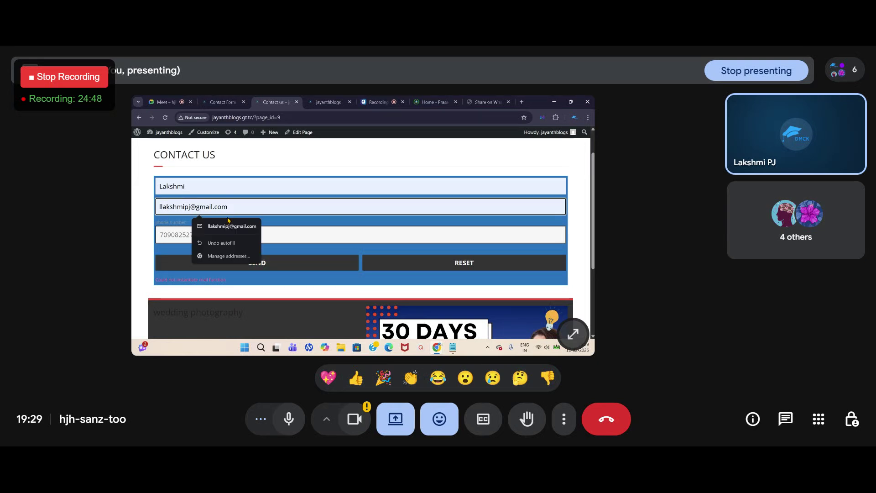
pyautogui.click(201, 235)
pyautogui.moveTo(204, 235); pyautogui.dragTo(155, 237)
pyautogui.press('BackSpace')
pyautogui.write('7090825')
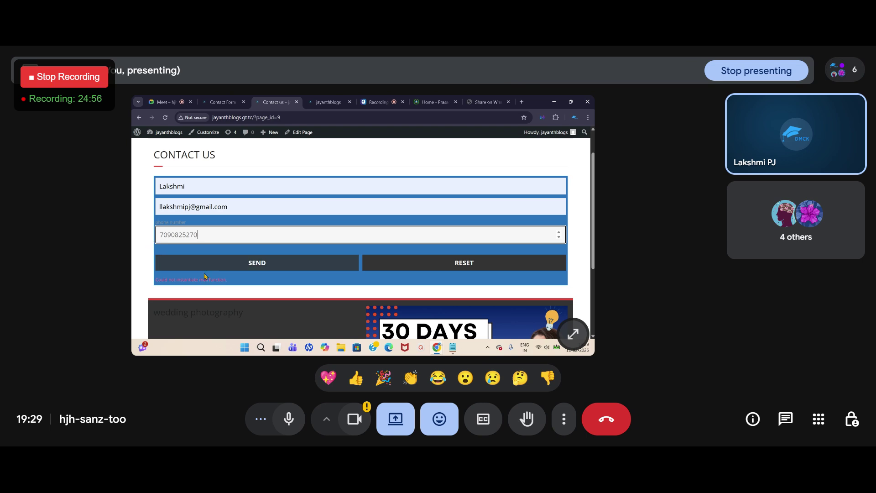
pyautogui.click(262, 264)
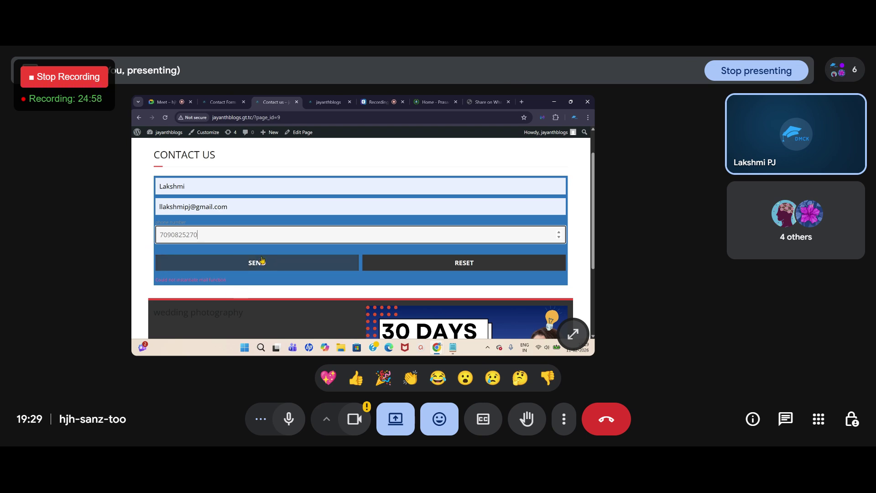
pyautogui.click(257, 264)
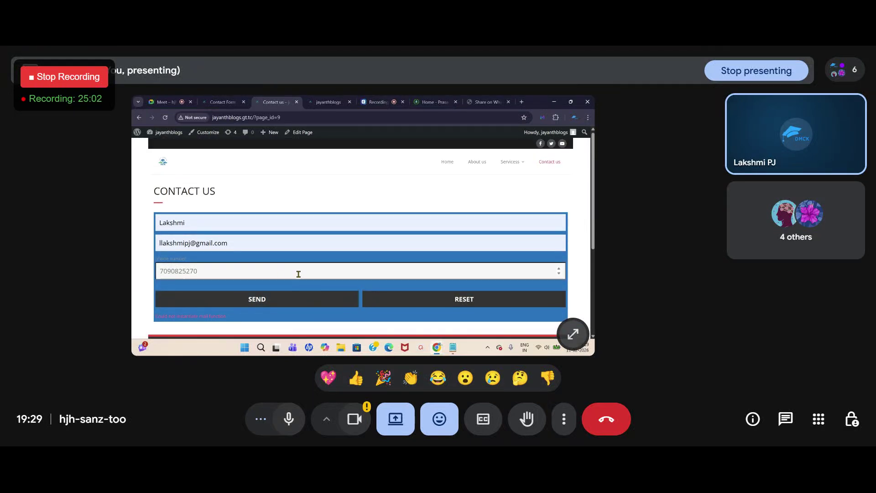
# Step: Reload the Contact Form admin, dismiss the Supsystic subscribe popup, and open the all-forms list
pyautogui.click(214, 102)
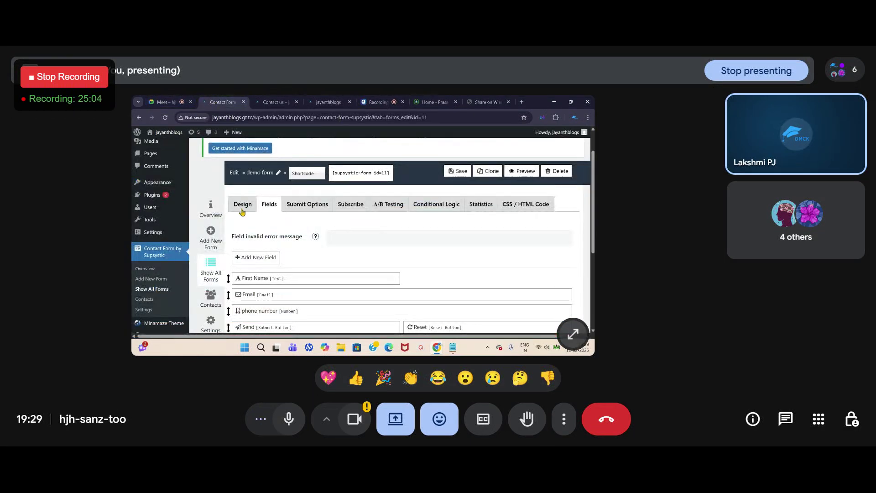
pyautogui.click(165, 117)
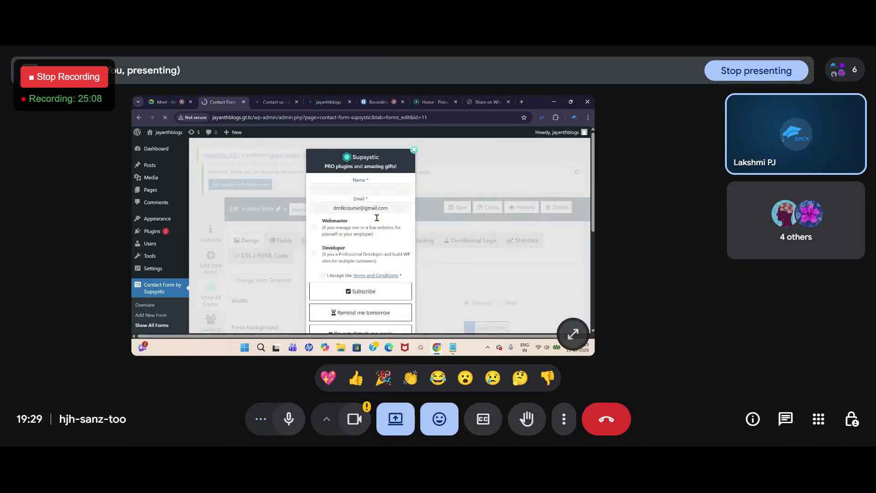
pyautogui.click(413, 150)
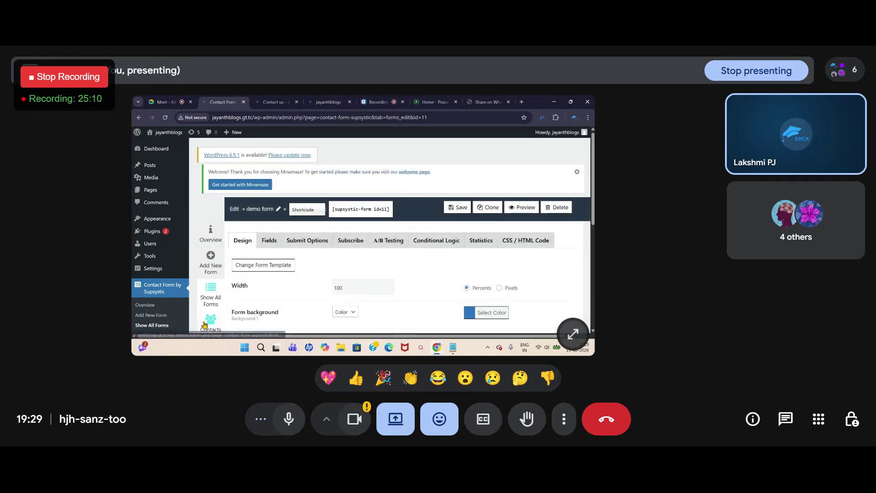
pyautogui.scroll(-2, 211, 287)
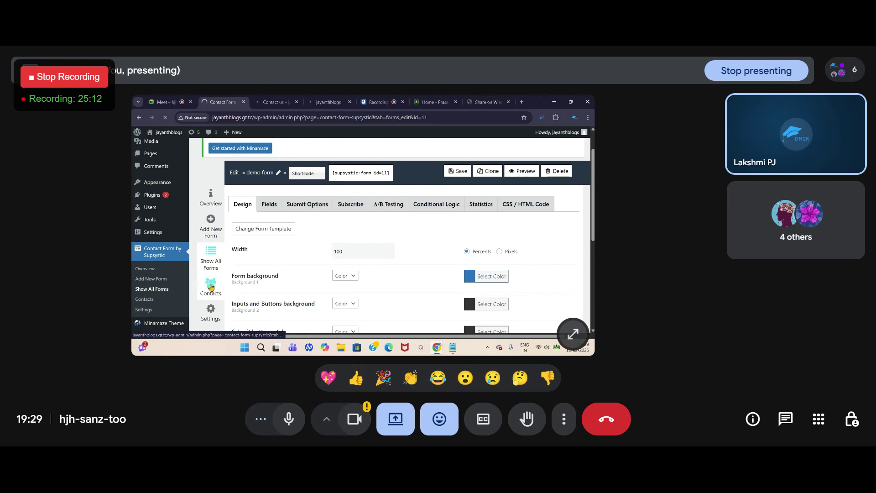
pyautogui.click(211, 293)
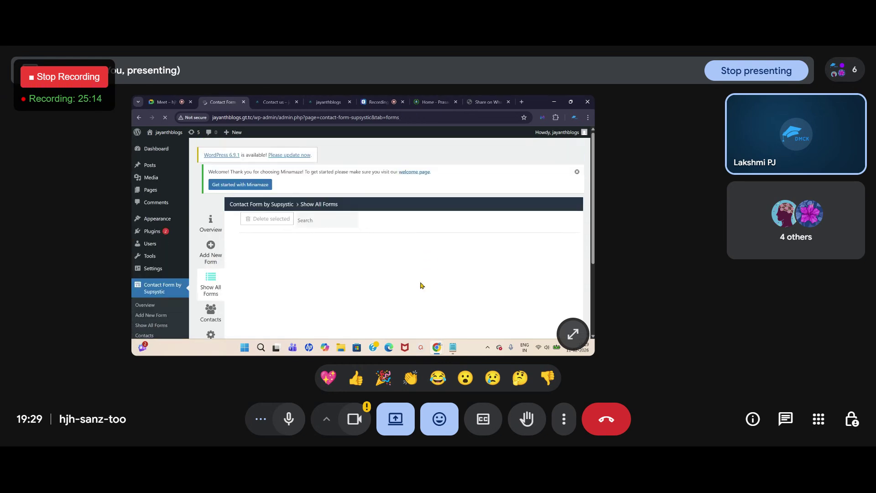
pyautogui.click(414, 150)
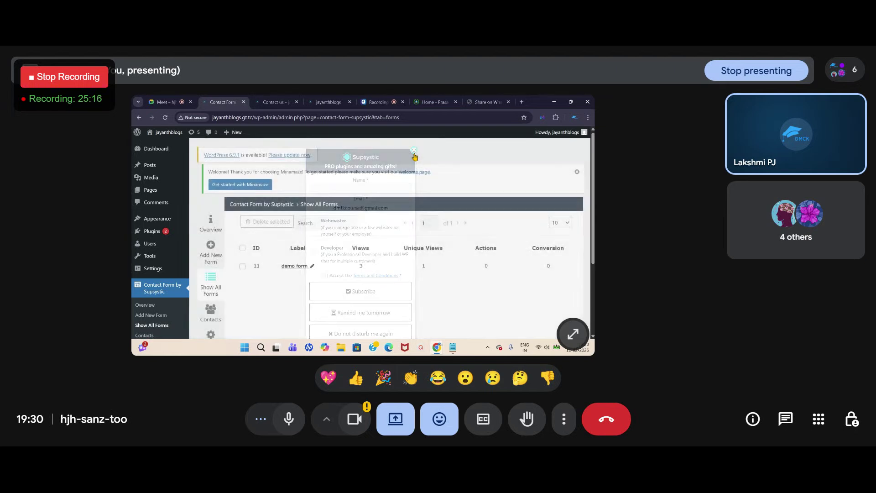
pyautogui.scroll(-3, 312, 218)
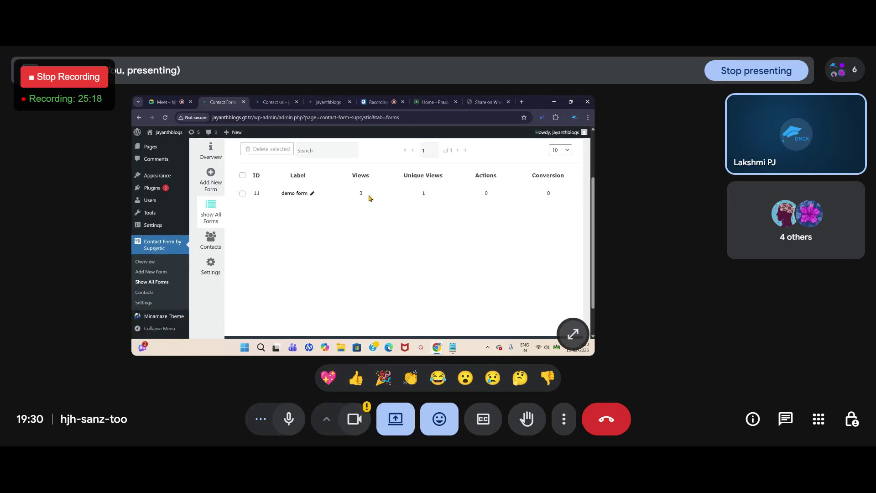
# Step: Open the Supsystic Contacts page and reload it to check for received submissions
pyautogui.click(211, 239)
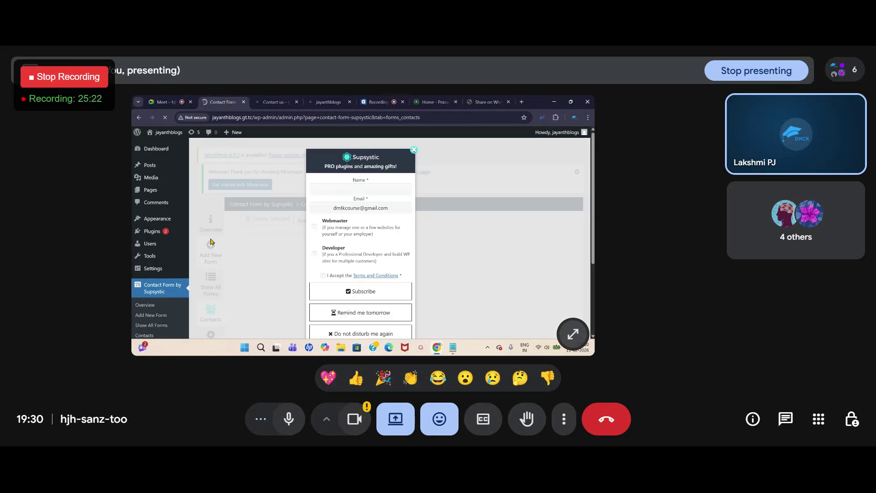
pyautogui.click(414, 150)
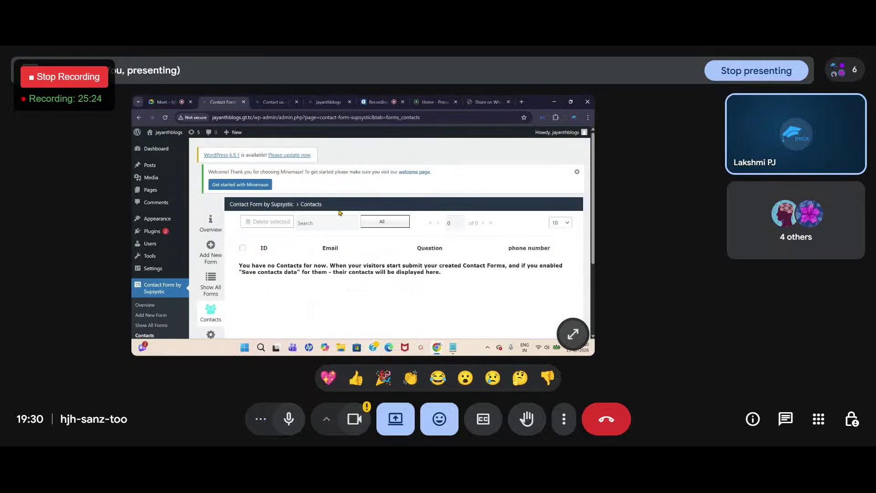
pyautogui.scroll(-1, 324, 255)
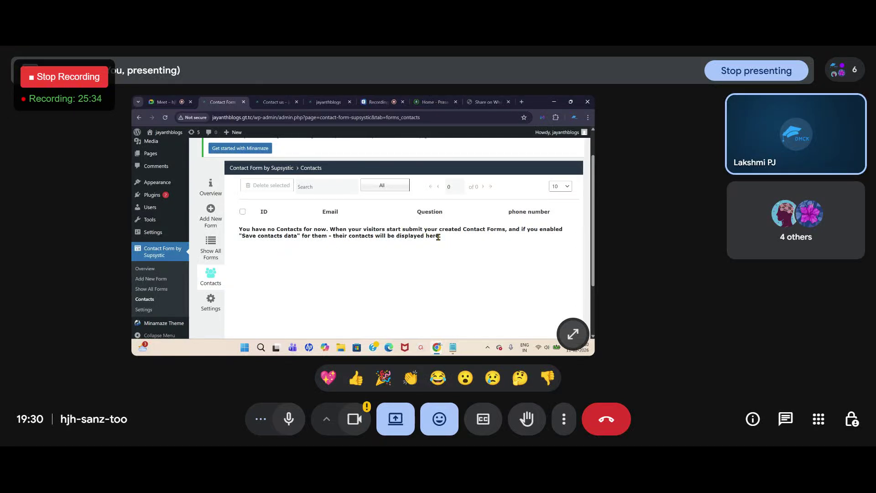
pyautogui.scroll(-1, 323, 248)
pyautogui.click(206, 237)
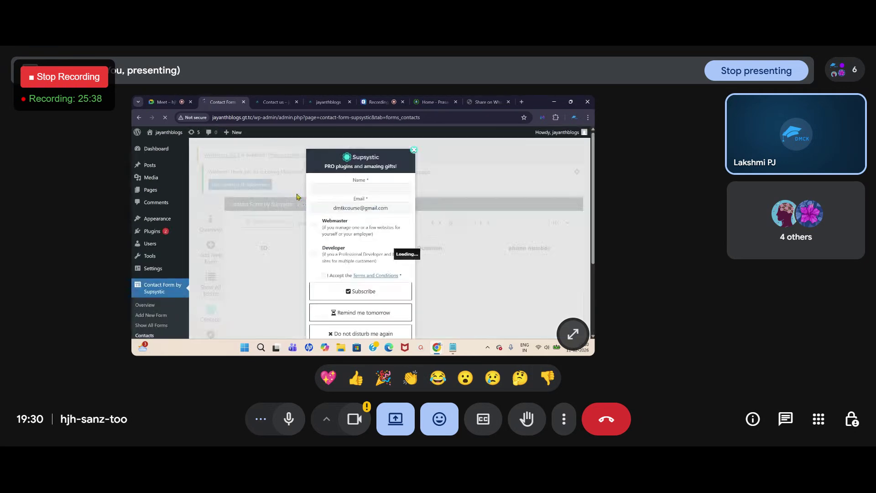
pyautogui.click(414, 151)
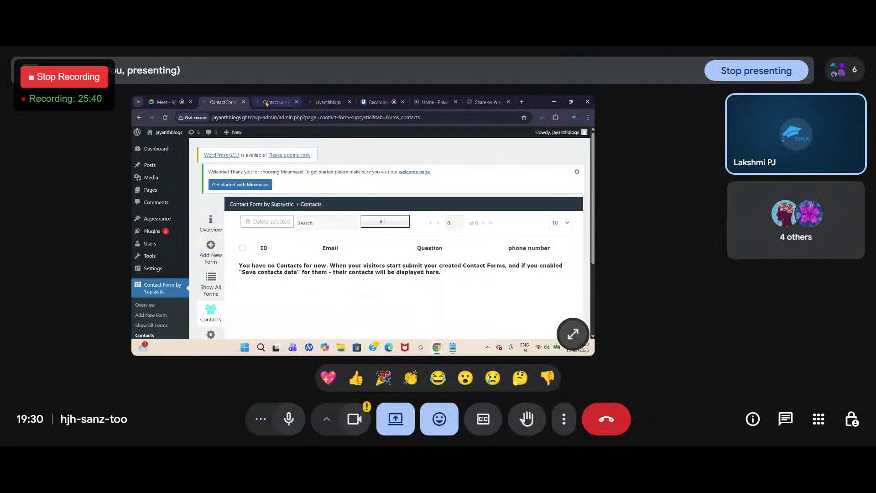
pyautogui.click(274, 102)
# Step: Autofill the name and replace the Email field with a different e-mail address
pyautogui.scroll(-2, 178, 263)
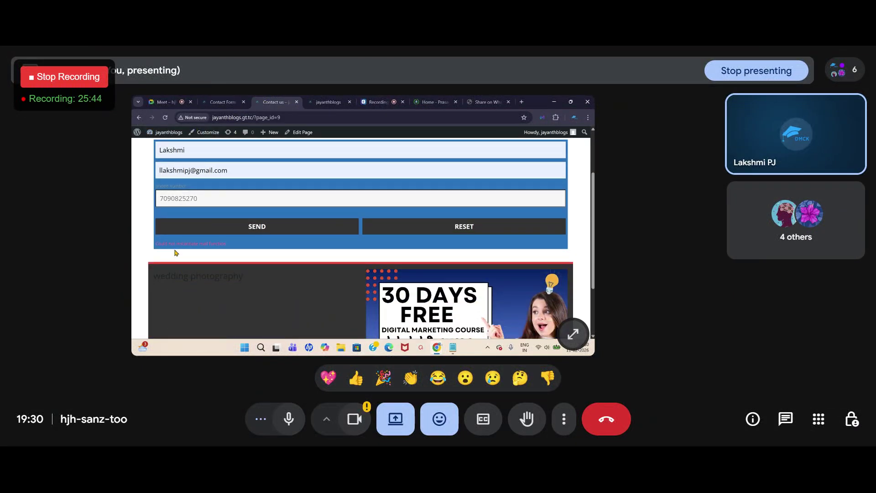
pyautogui.scroll(2, 191, 253)
pyautogui.click(204, 224)
pyautogui.click(205, 242)
pyautogui.click(186, 247)
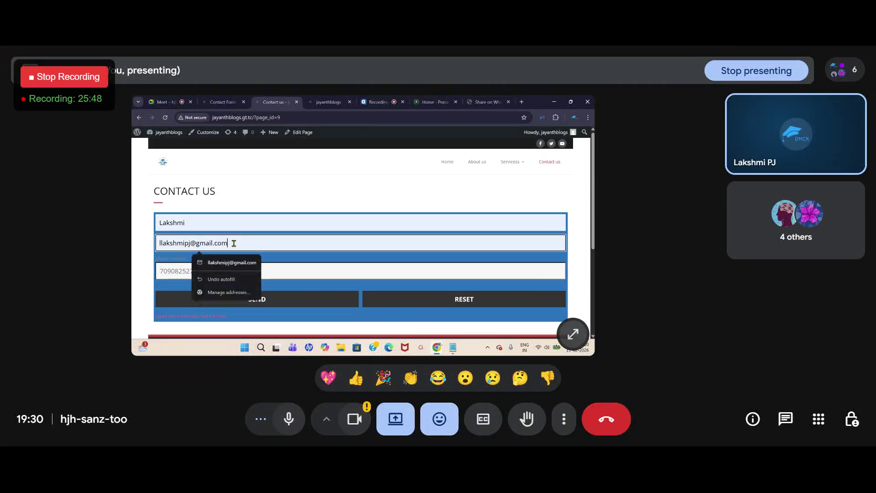
pyautogui.click(162, 276)
pyautogui.click(237, 243)
pyautogui.moveTo(236, 243); pyautogui.dragTo(146, 244)
pyautogui.press('BackSpace')
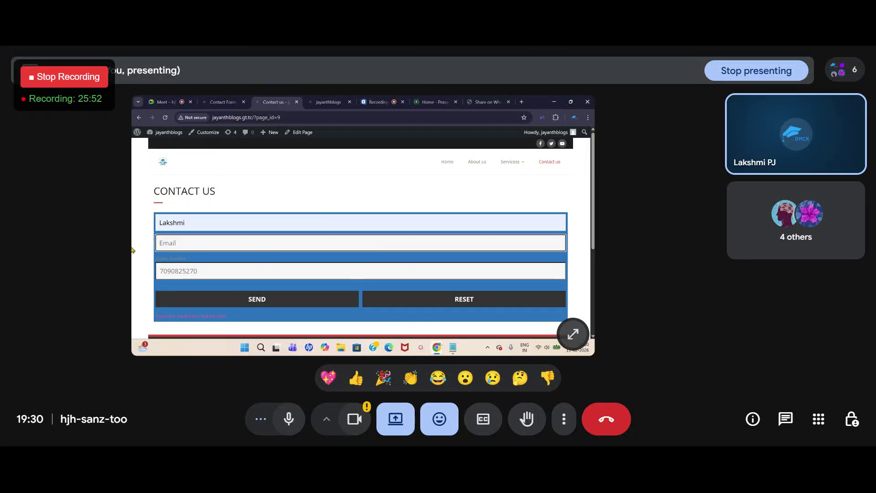
pyautogui.click(177, 242)
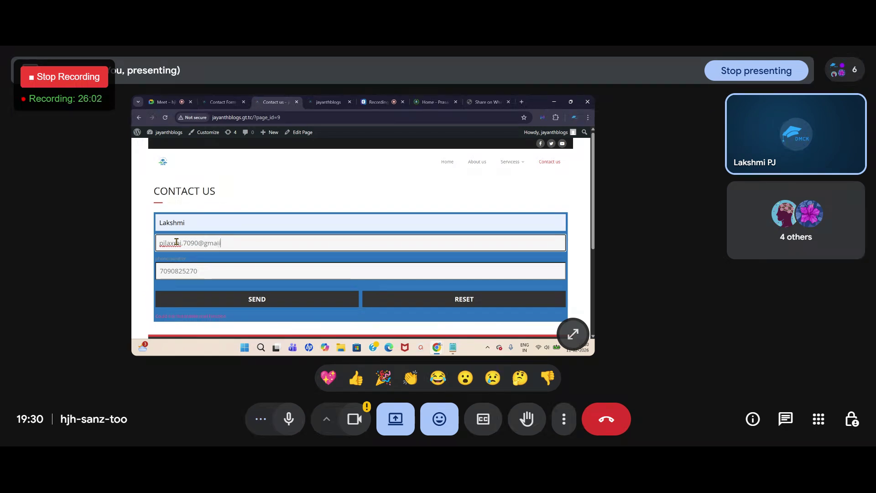
# Step: Retype the full 10-digit phone number and submit the Contact Us form again
pyautogui.click(184, 274)
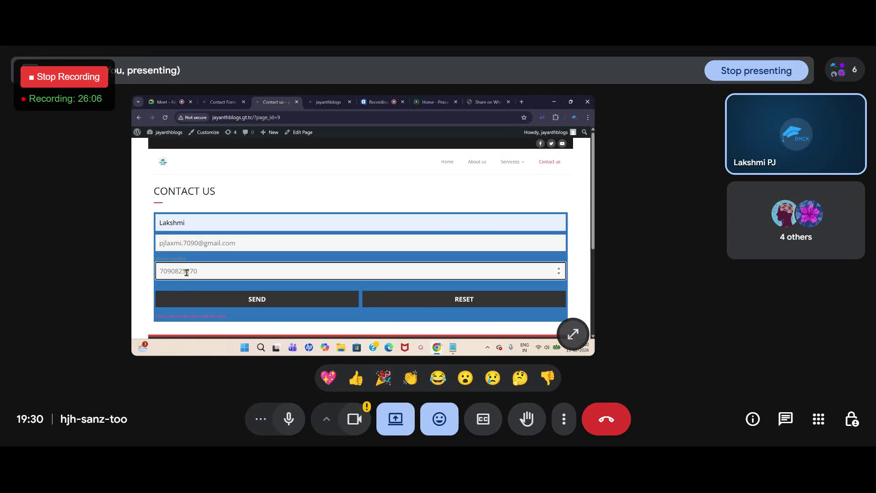
pyautogui.moveTo(199, 271); pyautogui.dragTo(155, 273)
pyautogui.press('BackSpace')
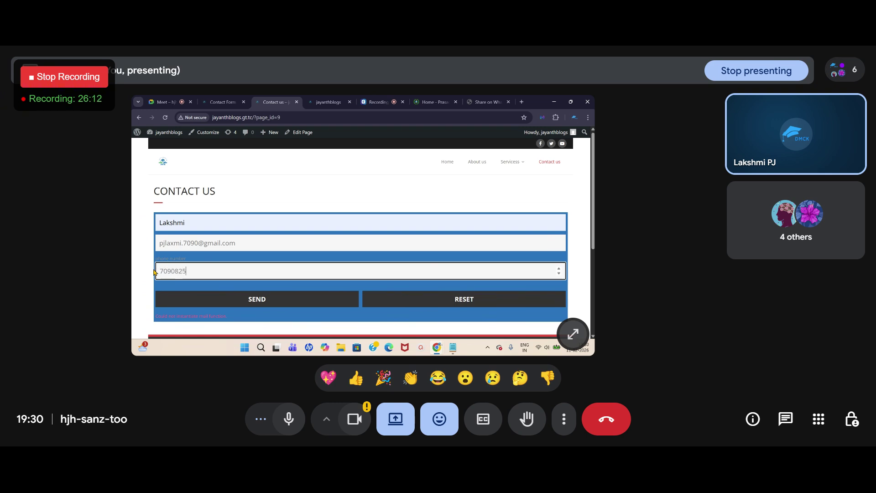
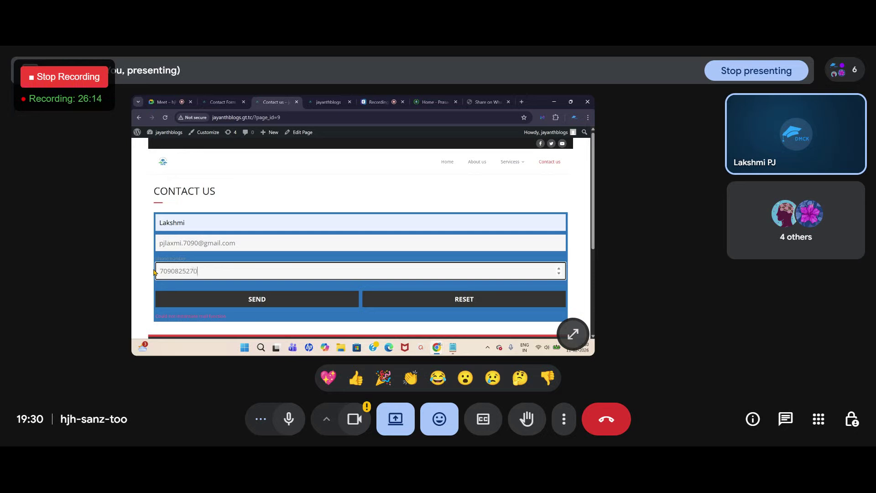
pyautogui.click(271, 304)
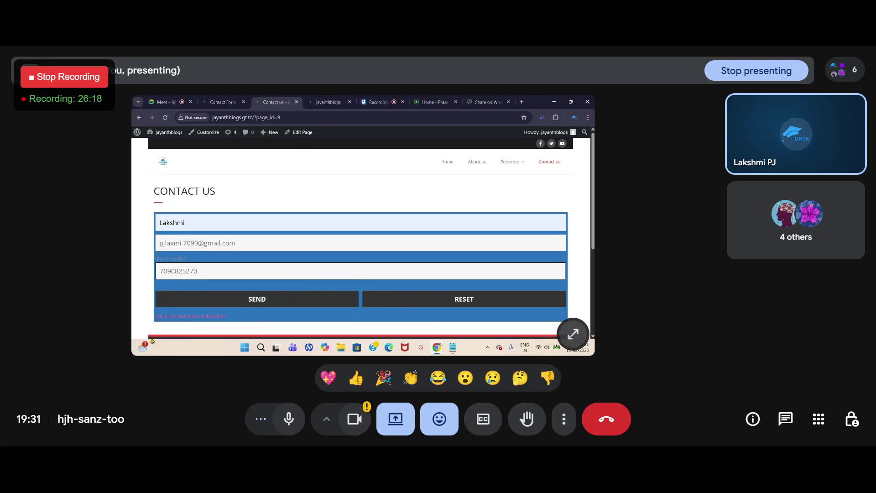
pyautogui.scroll(-2, 182, 302)
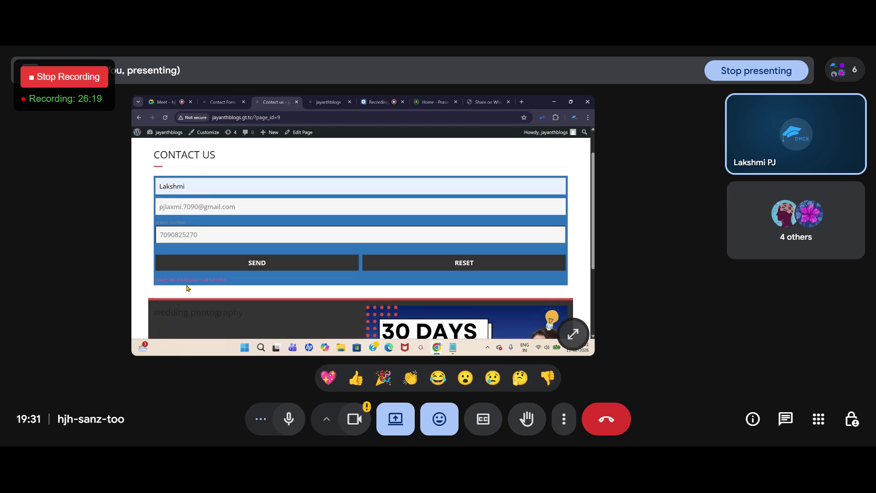
pyautogui.scroll(-1, 249, 278)
pyautogui.scroll(2, 263, 273)
pyautogui.click(254, 299)
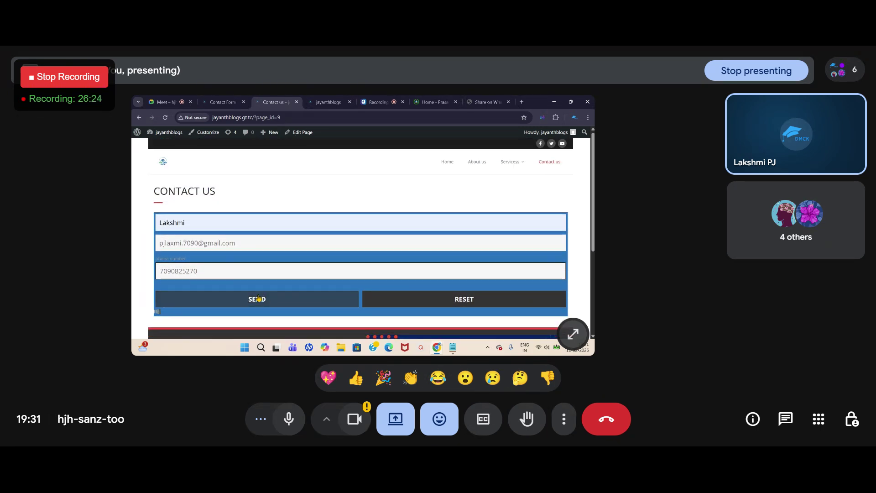
# Step: Return to the Supsystic Contacts page and scroll through it checking for new submissions
pyautogui.click(222, 98)
pyautogui.scroll(1, 334, 223)
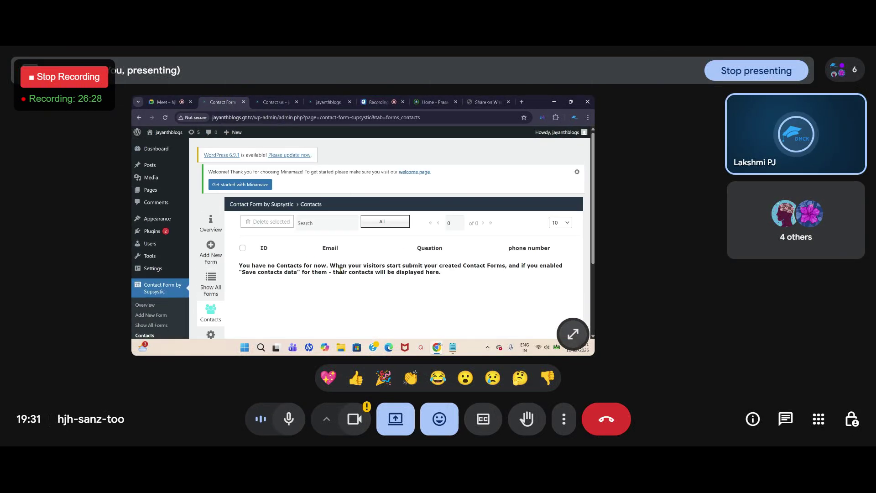
pyautogui.scroll(-2, 337, 264)
pyautogui.scroll(2, 337, 264)
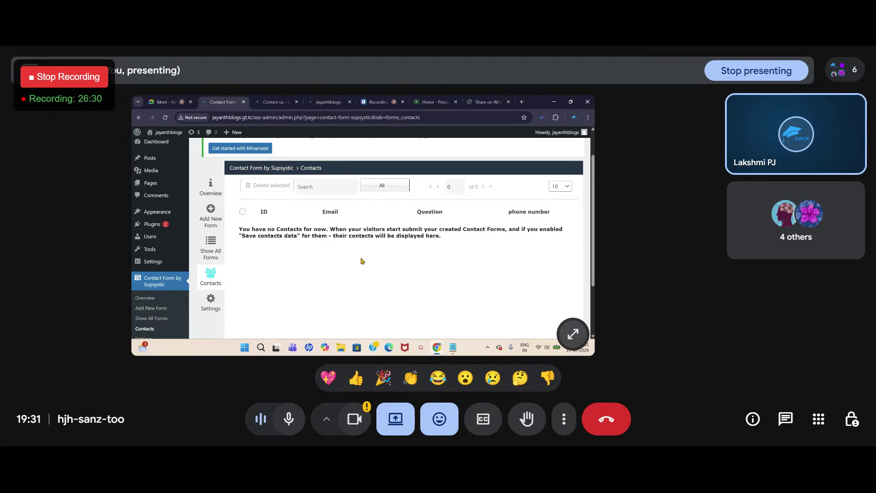
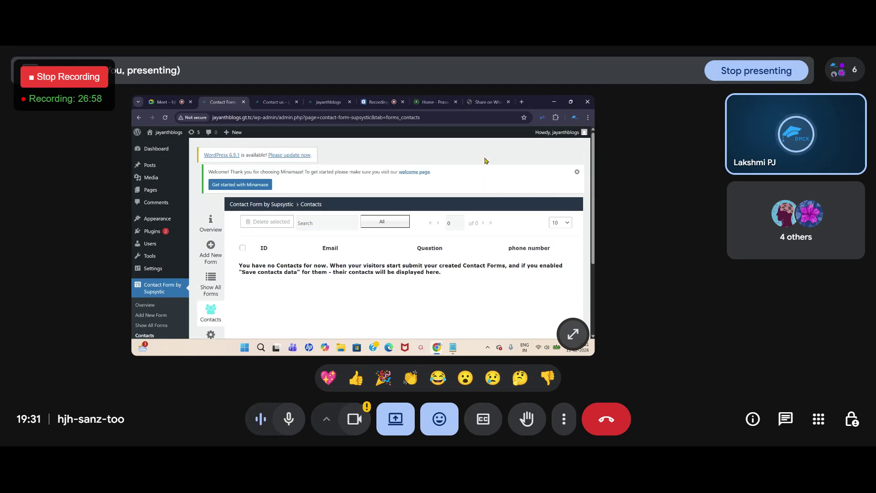
# Step: On the Prasad Academy home page, autofill name and email and enter course 'ssc'
pyautogui.click(430, 102)
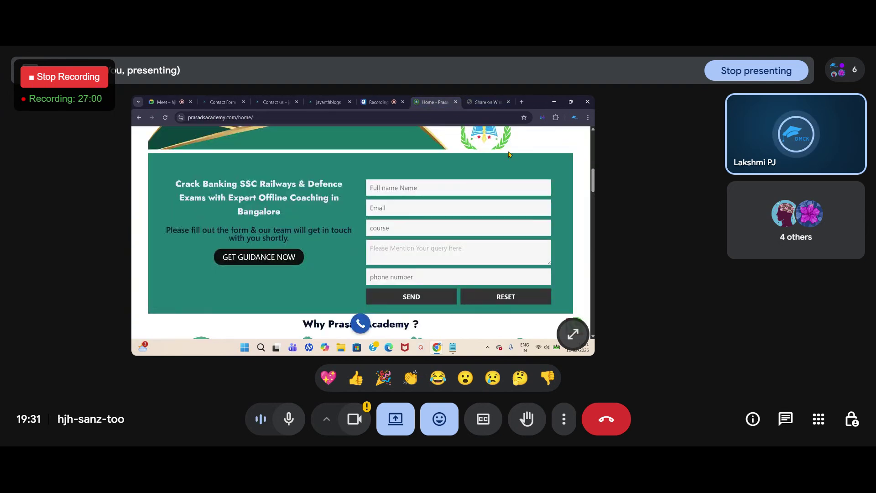
pyautogui.click(395, 188)
pyautogui.click(424, 207)
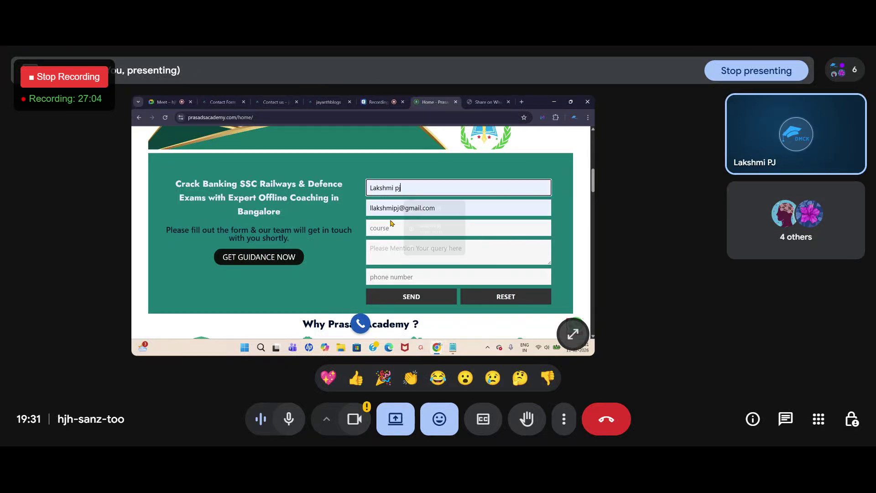
pyautogui.click(381, 231)
pyautogui.write('ssc')
# Step: Fill the phone number from a saved suggestion and type the query 'i just want to know wbou the course'
pyautogui.click(401, 249)
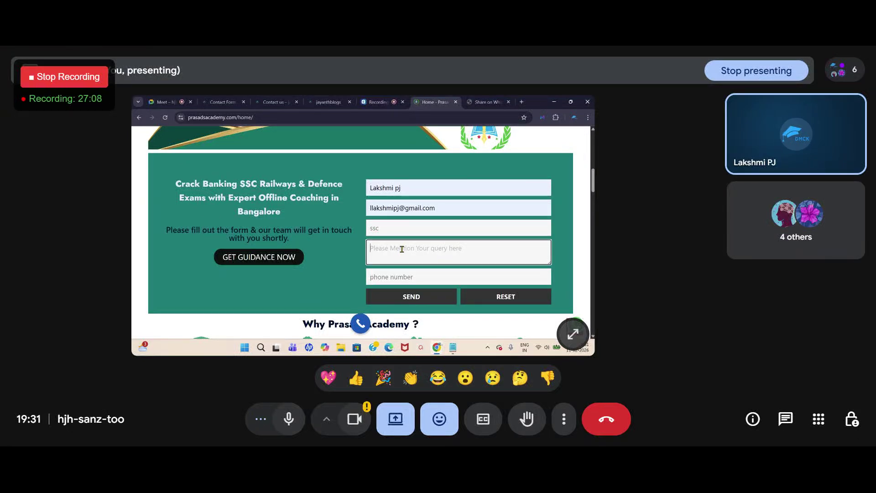
pyautogui.click(395, 277)
pyautogui.click(420, 296)
pyautogui.click(391, 249)
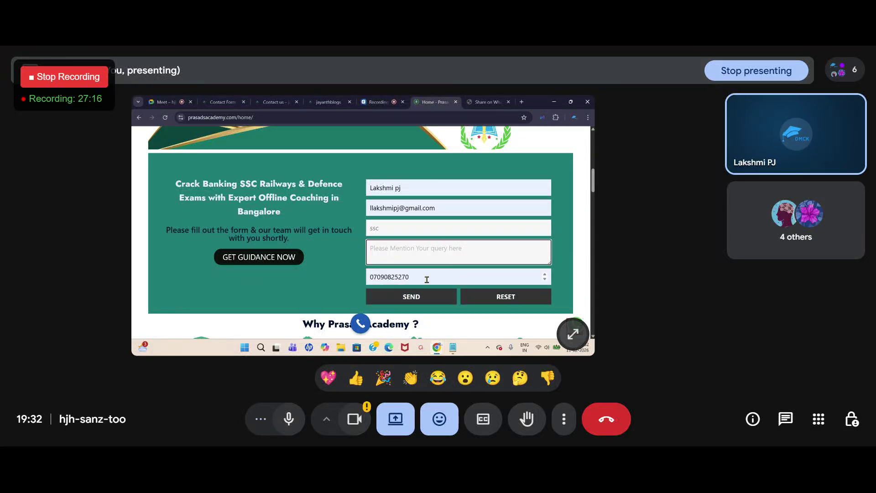
pyautogui.click(413, 297)
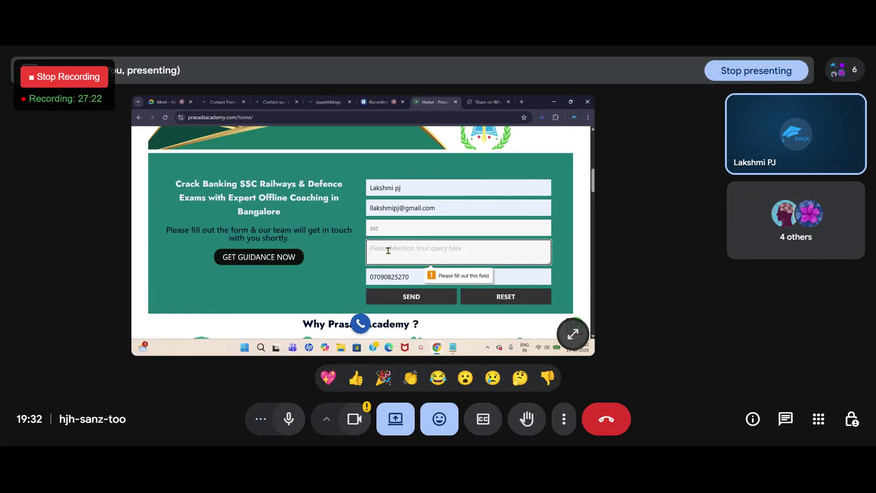
pyautogui.write('i jus')
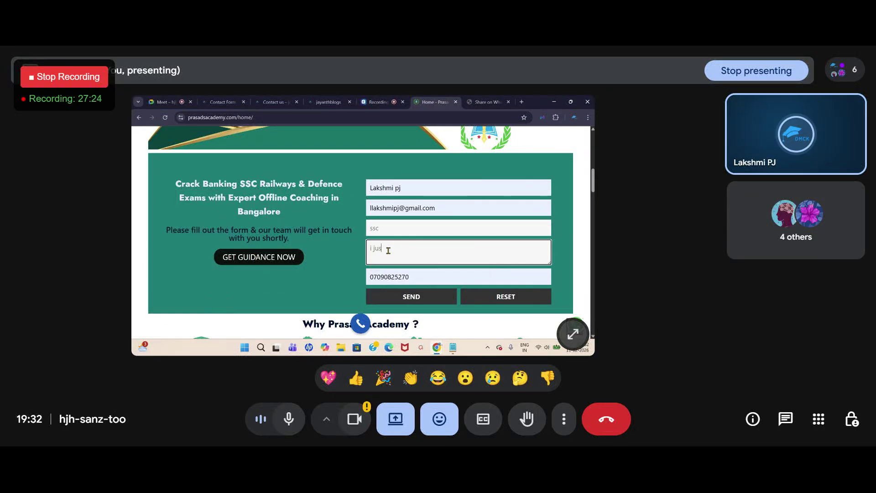
pyautogui.write('t want to know wbou the')
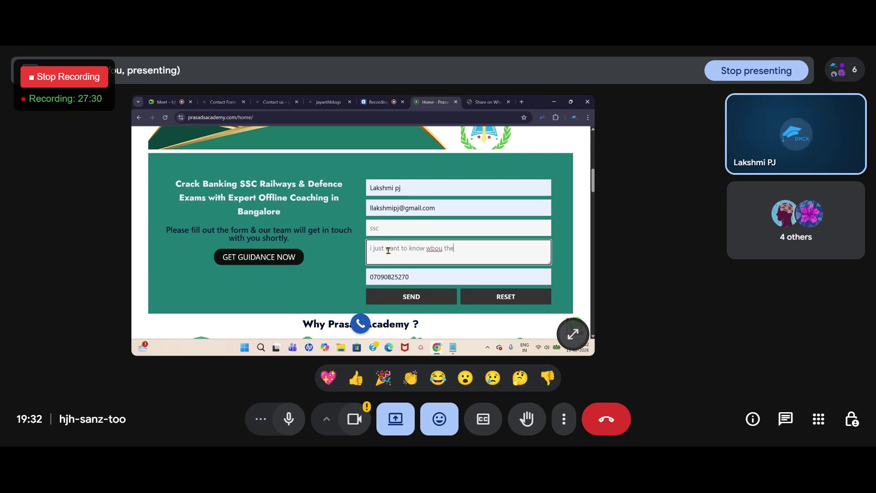
pyautogui.write(' course')
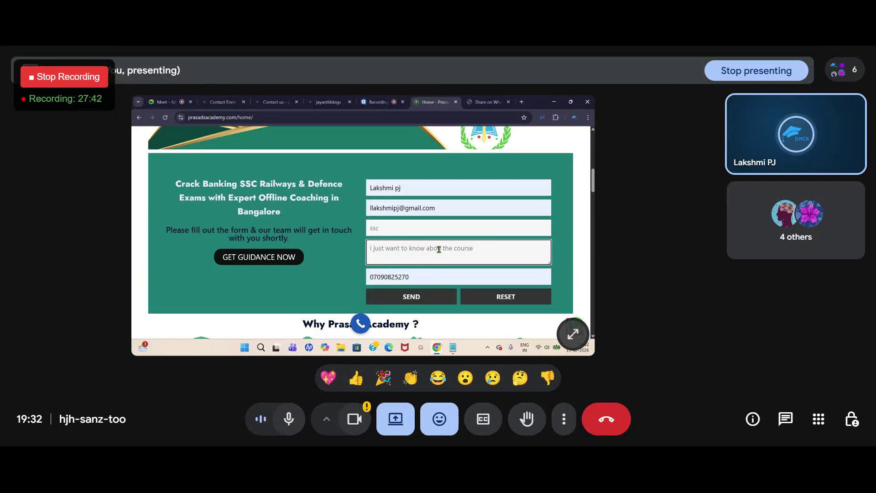
# Step: Fix the misspelling of 'about' in the query and send the enquiry
pyautogui.click(442, 249)
pyautogui.write('t')
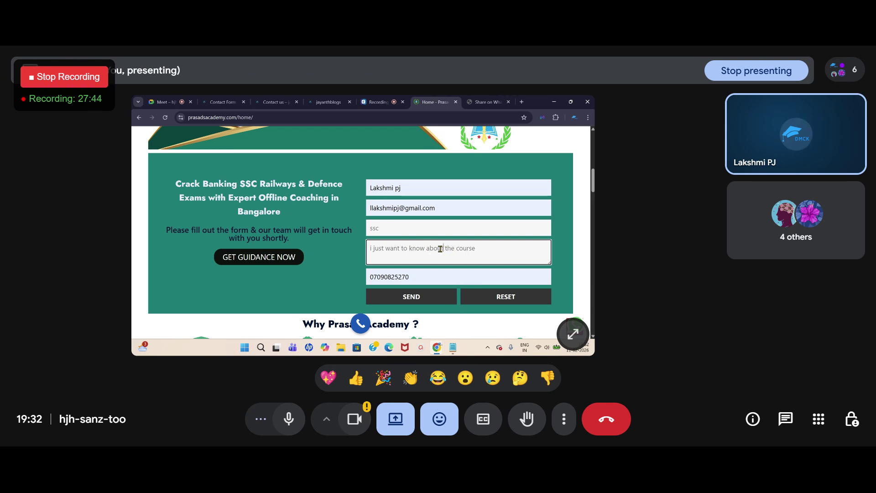
pyautogui.click(413, 297)
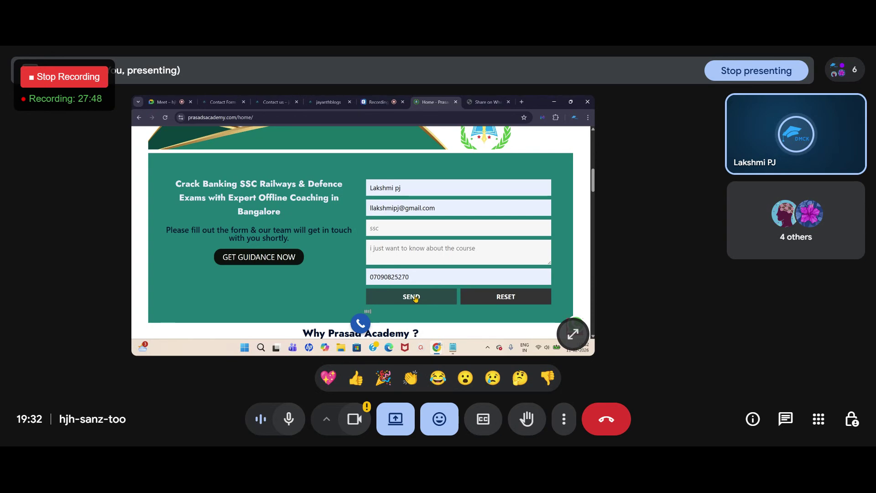
# Step: Check the thank-you message, glance at the jayanthblogs and WhatsApp share tabs, and return to Prasad Academy
pyautogui.scroll(-1, 415, 298)
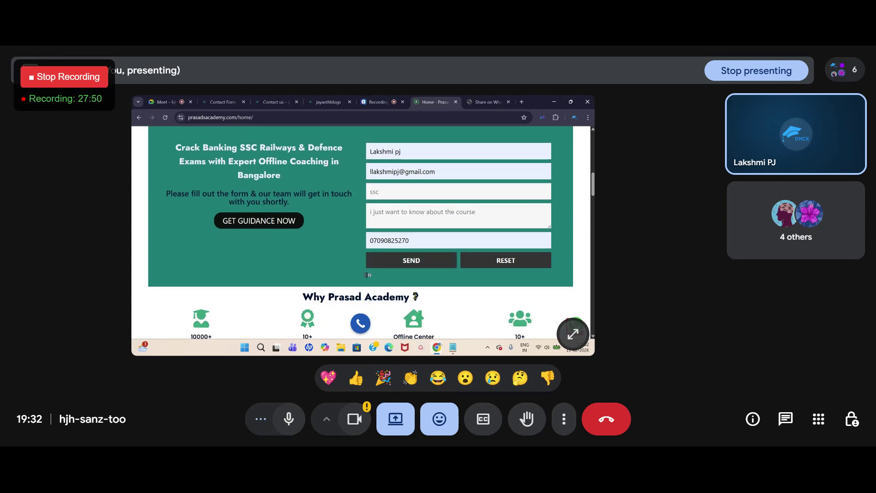
pyautogui.scroll(2, 433, 274)
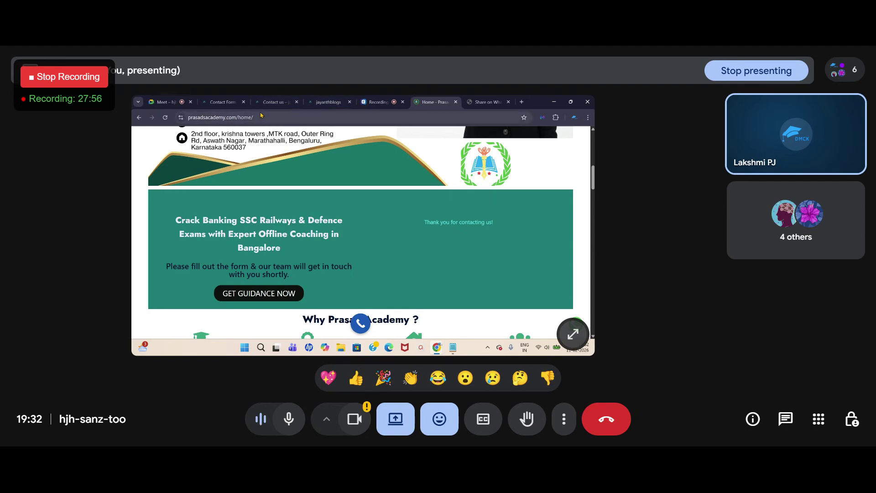
pyautogui.click(331, 103)
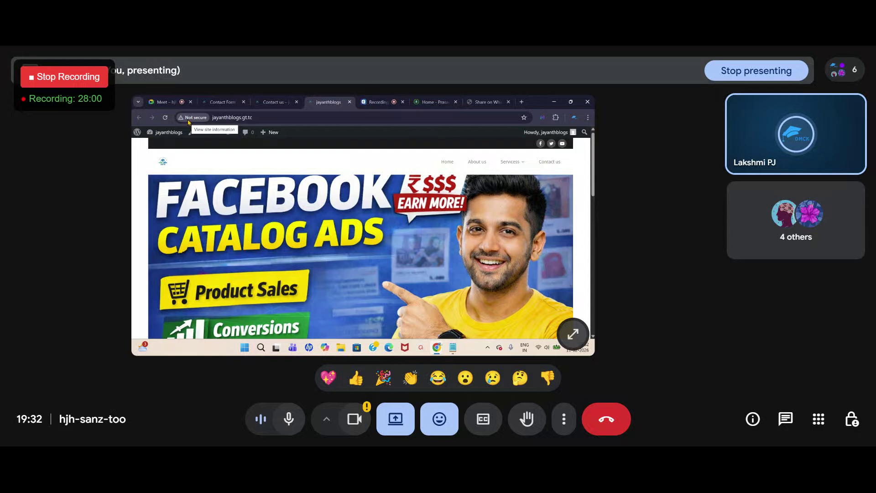
pyautogui.click(484, 101)
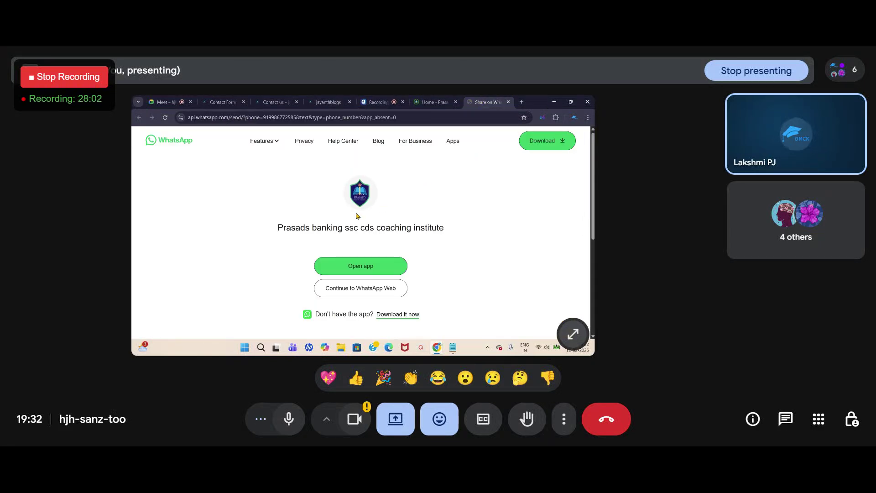
pyautogui.click(425, 102)
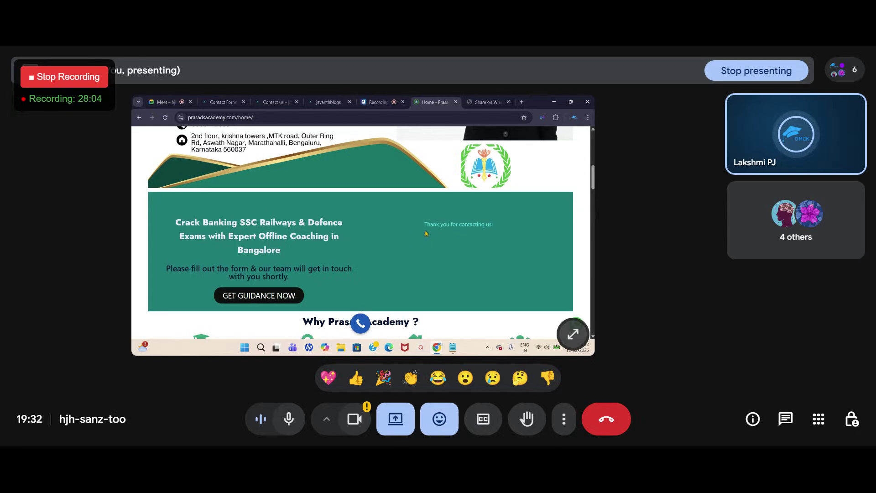
# Step: Scroll to the top of the home page and select 'home/' in the address bar
pyautogui.scroll(1, 411, 260)
pyautogui.scroll(5, 437, 251)
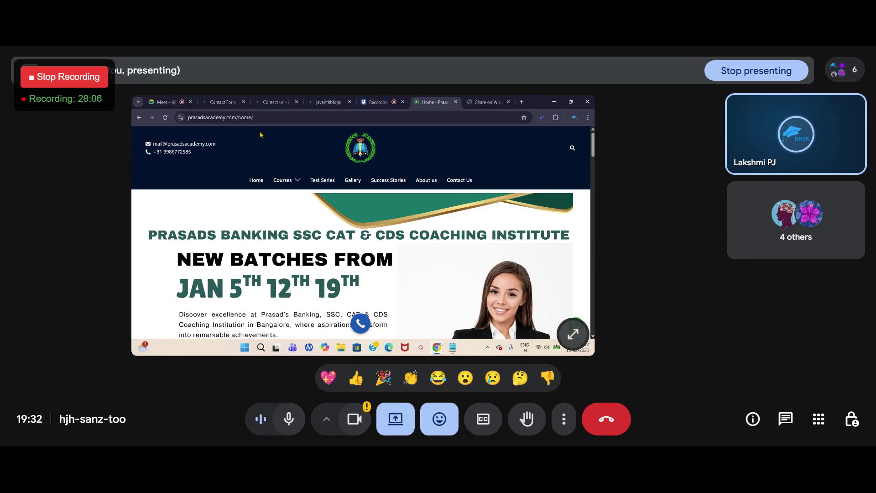
pyautogui.click(248, 118)
pyautogui.click(263, 117)
pyautogui.moveTo(282, 118)
pyautogui.mouseDown()
pyautogui.moveTo(254, 118)
pyautogui.moveTo(265, 117)
pyautogui.mouseUp()
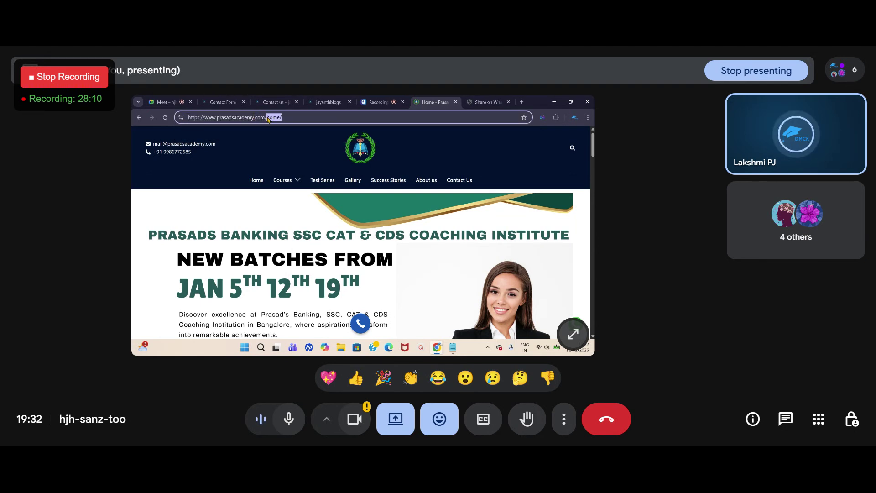
# Step: Go to the site's wp-admin address and log in with the saved username and password
pyautogui.press('BackSpace')
pyautogui.write('wp-admin')
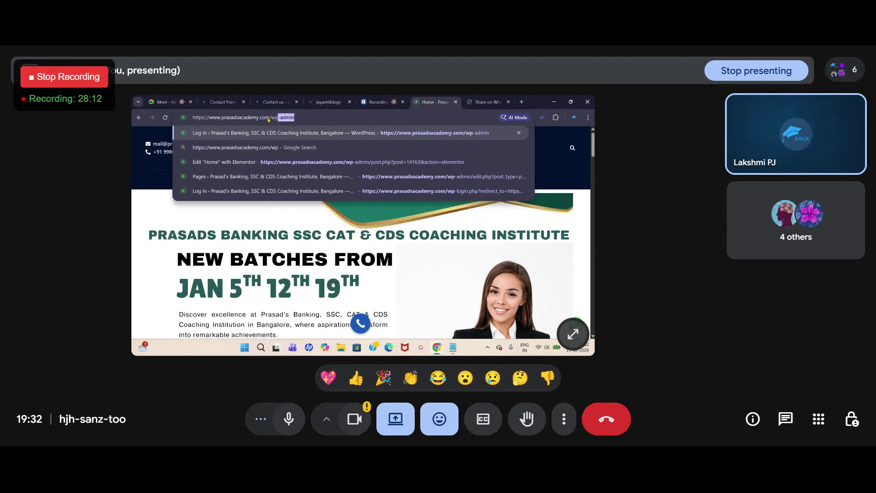
pyautogui.press('Return')
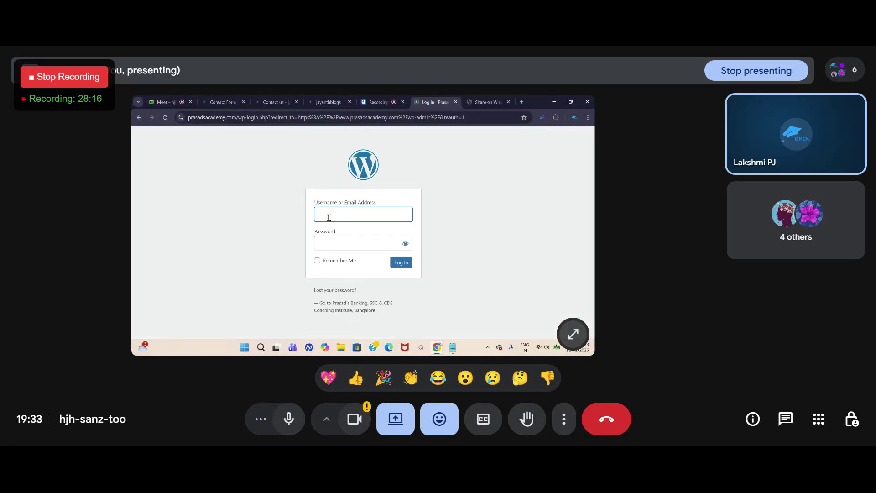
pyautogui.click(330, 217)
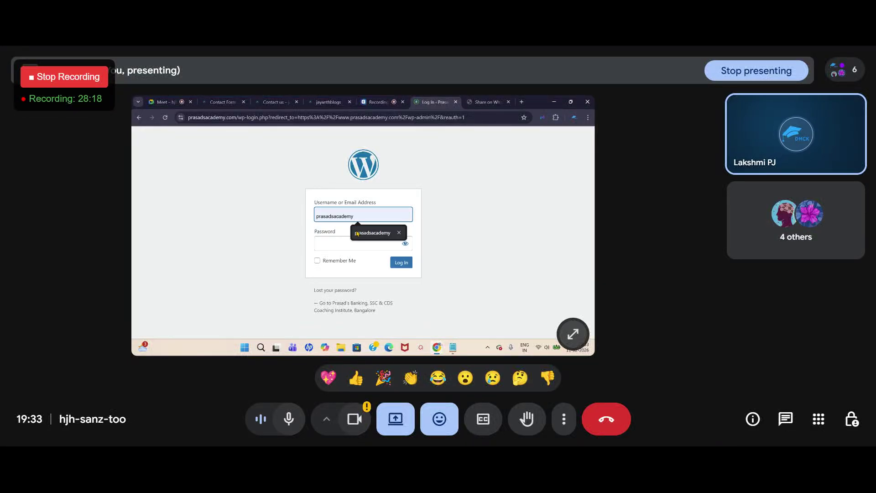
pyautogui.click(355, 233)
pyautogui.click(326, 245)
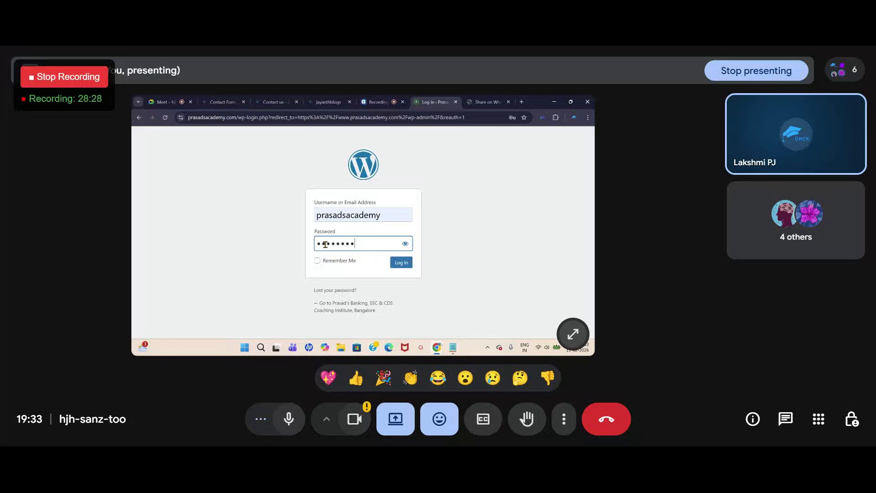
pyautogui.press('Return')
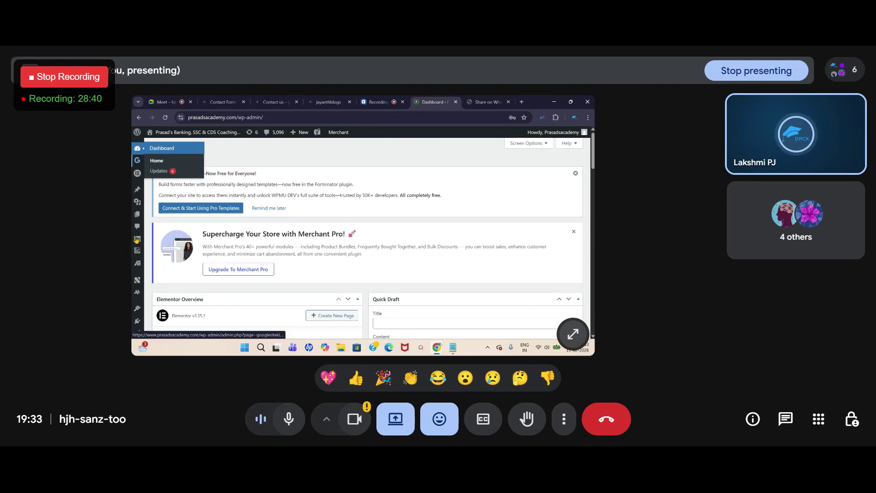
# Step: Open the Contacts list of the Contact Form by Supsystic plugin from the admin sidebar
pyautogui.scroll(-2, 134, 285)
pyautogui.scroll(-6, 134, 287)
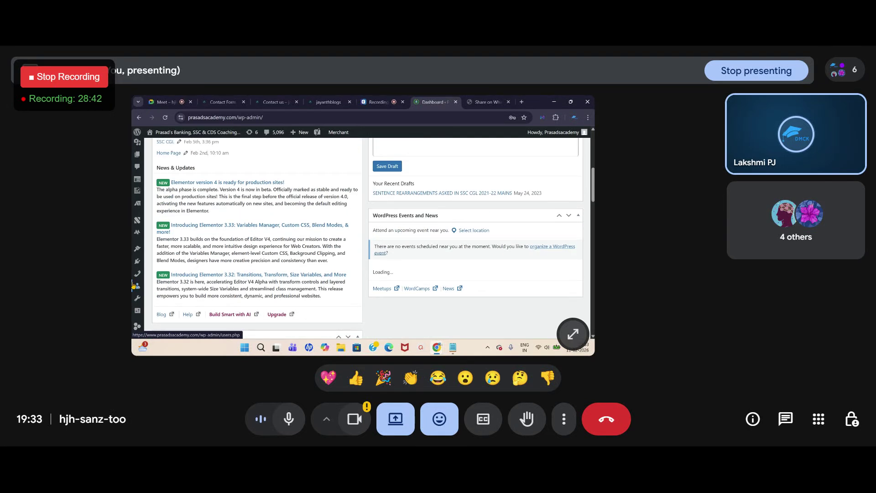
pyautogui.scroll(-5, 134, 296)
pyautogui.moveTo(138, 317)
pyautogui.moveTo(137, 277)
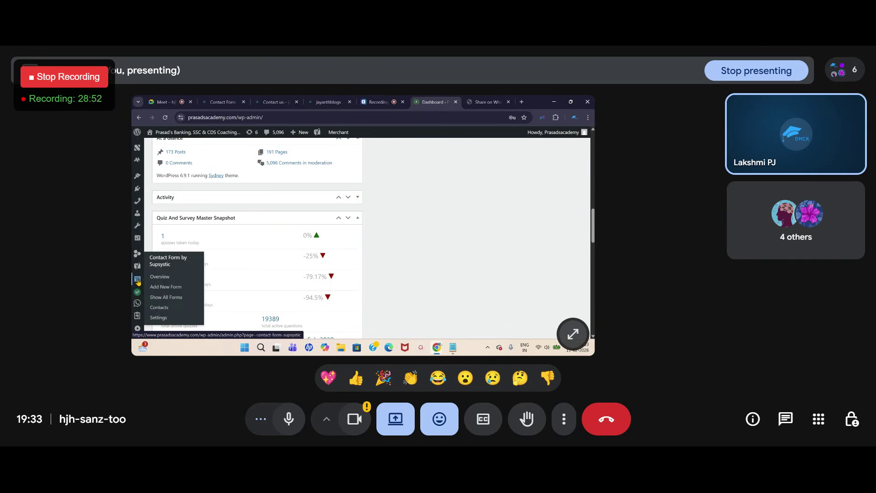
pyautogui.click(138, 282)
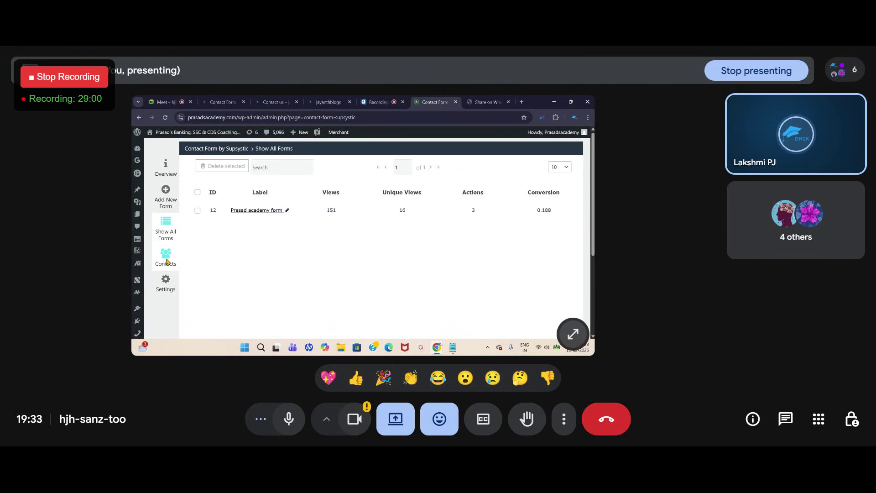
pyautogui.click(166, 260)
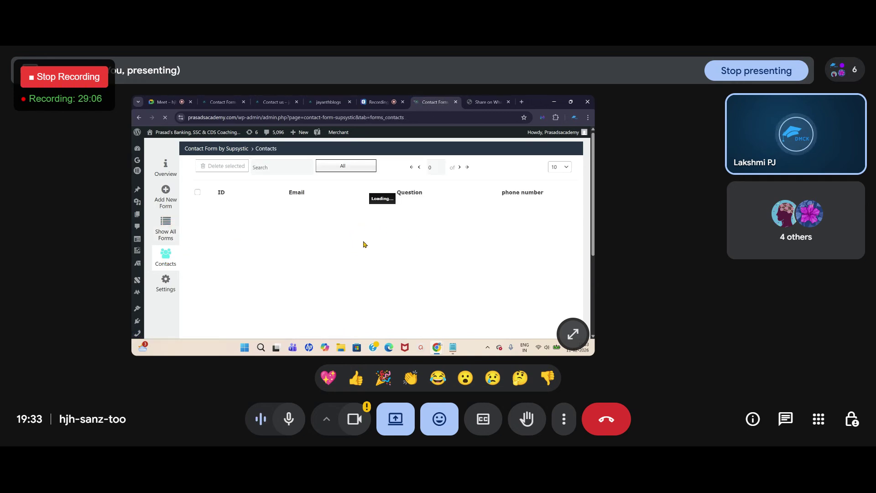
# Step: Tick contact 6, briefly viewing and closing its details popup
pyautogui.scroll(-1, 308, 225)
pyautogui.scroll(-1, 309, 226)
pyautogui.scroll(2, 283, 235)
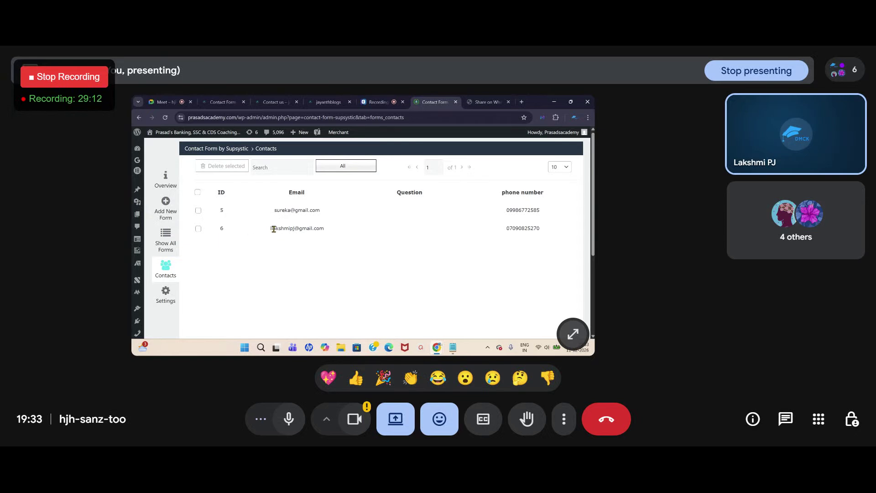
pyautogui.click(198, 229)
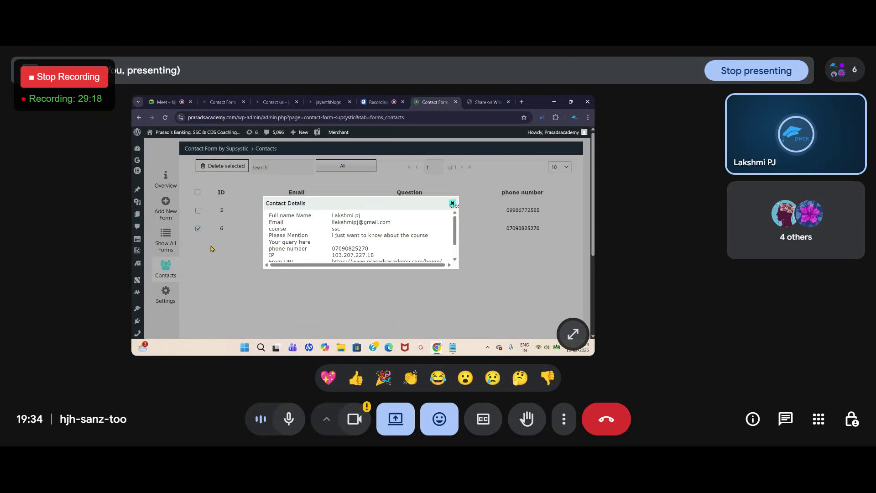
pyautogui.click(452, 204)
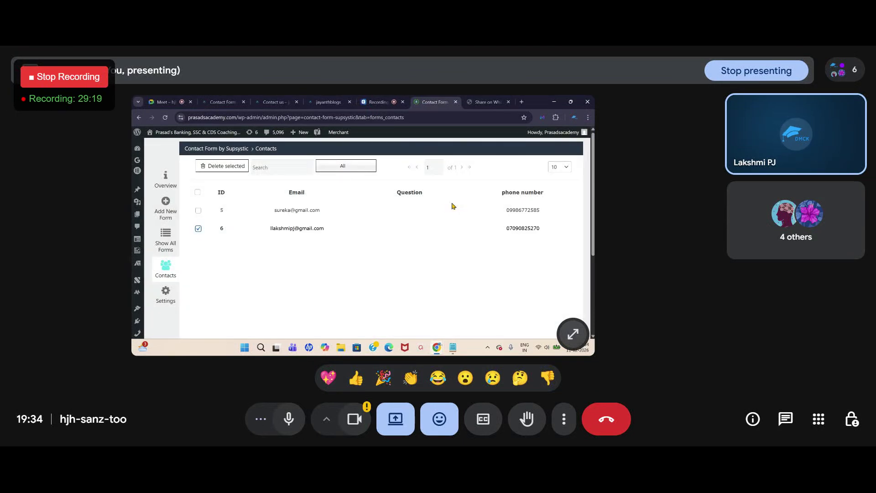
pyautogui.click(198, 229)
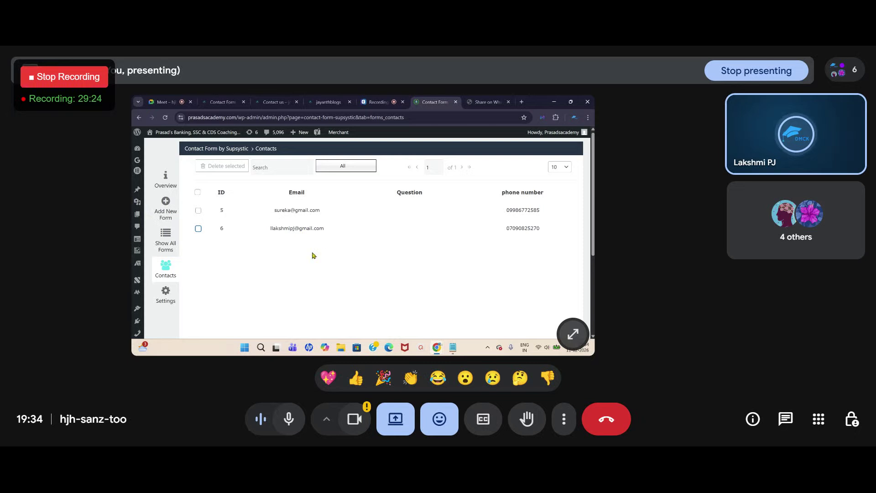
pyautogui.click(198, 229)
# Step: Open contact 6's details, read through the submission, and close the popup
pyautogui.click(215, 230)
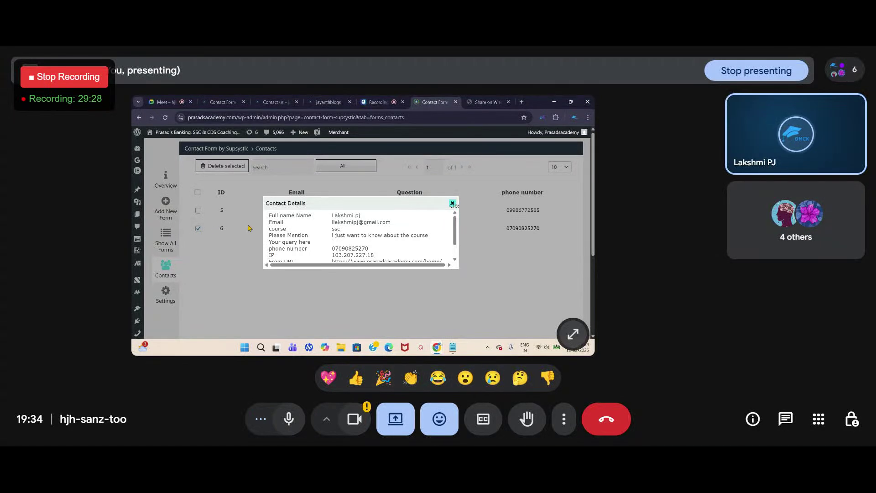
pyautogui.scroll(-3, 377, 220)
pyautogui.scroll(3, 356, 219)
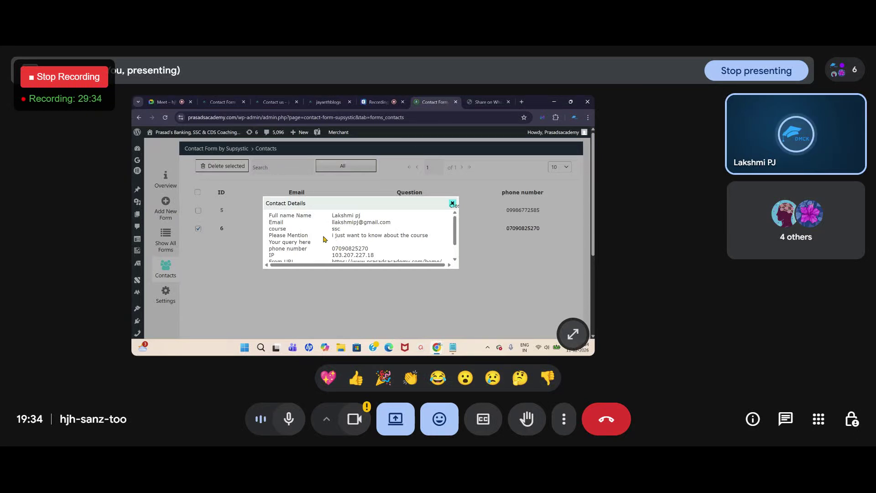
pyautogui.scroll(-2, 341, 250)
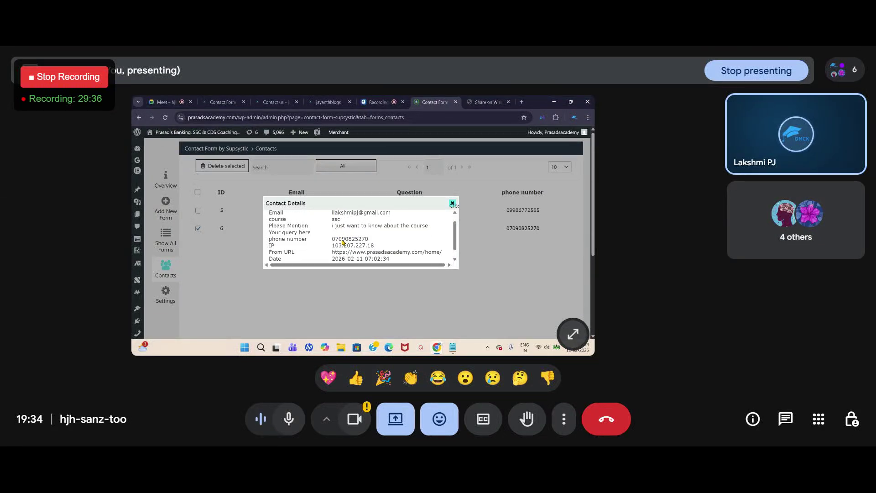
pyautogui.scroll(-1, 322, 241)
pyautogui.scroll(-1, 322, 241)
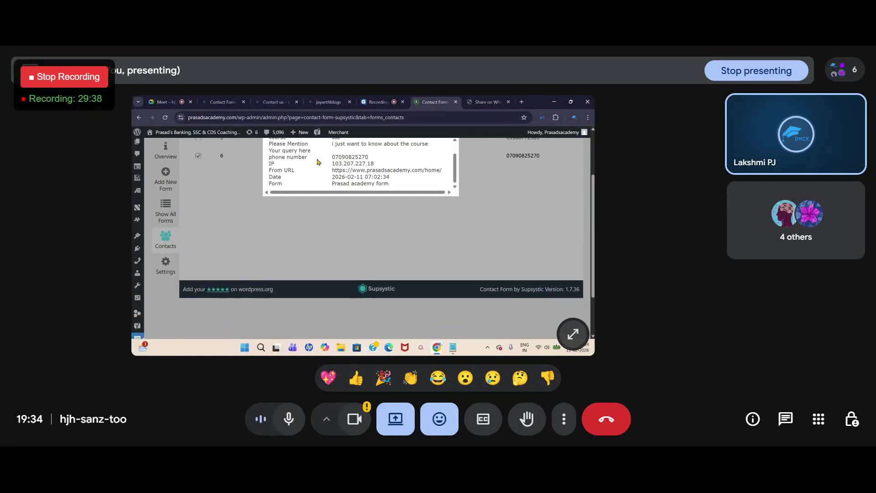
pyautogui.scroll(4, 367, 184)
pyautogui.scroll(-2, 313, 257)
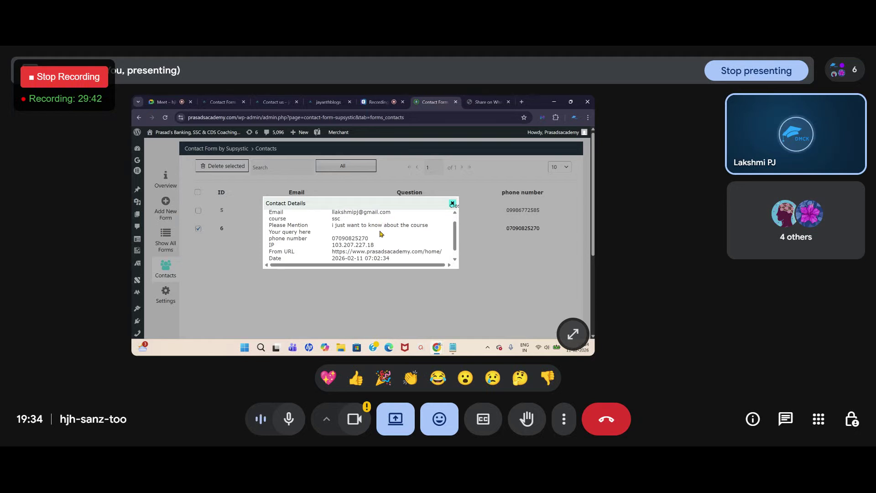
pyautogui.click(452, 204)
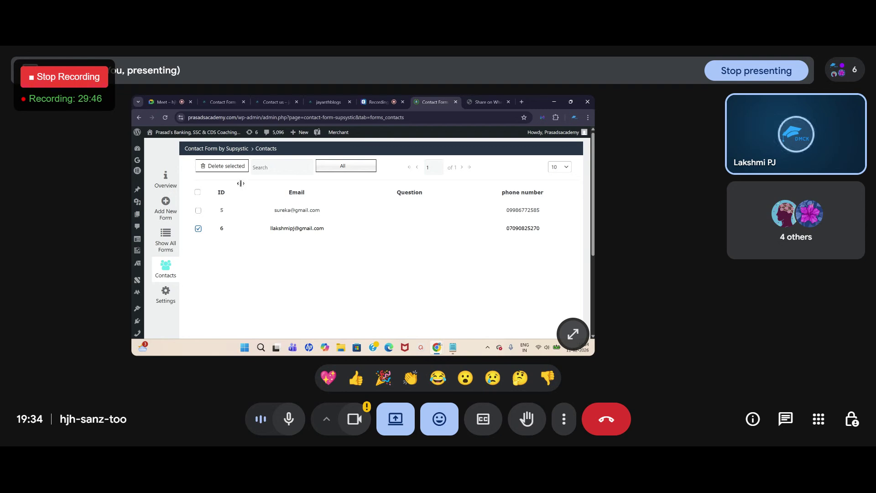
# Step: Delete the ticked contact 6 with confirmation, then switch to the jayanthblogs Contact Us tab
pyautogui.click(227, 170)
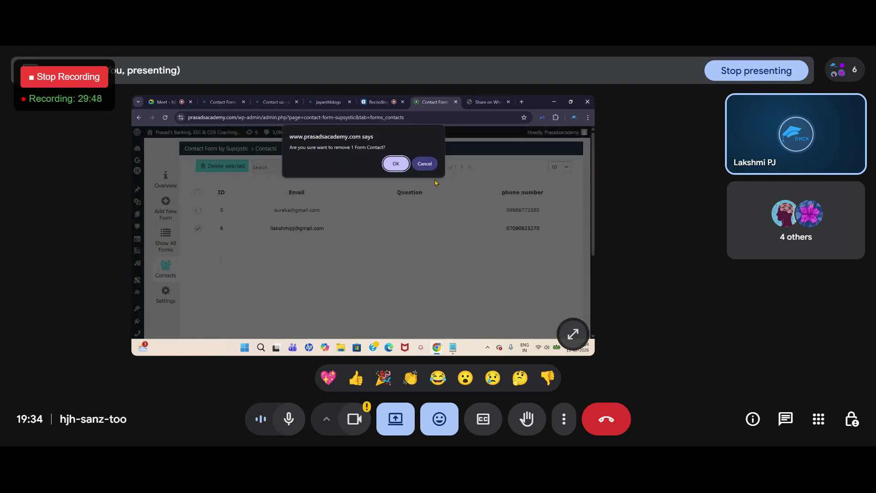
pyautogui.click(395, 163)
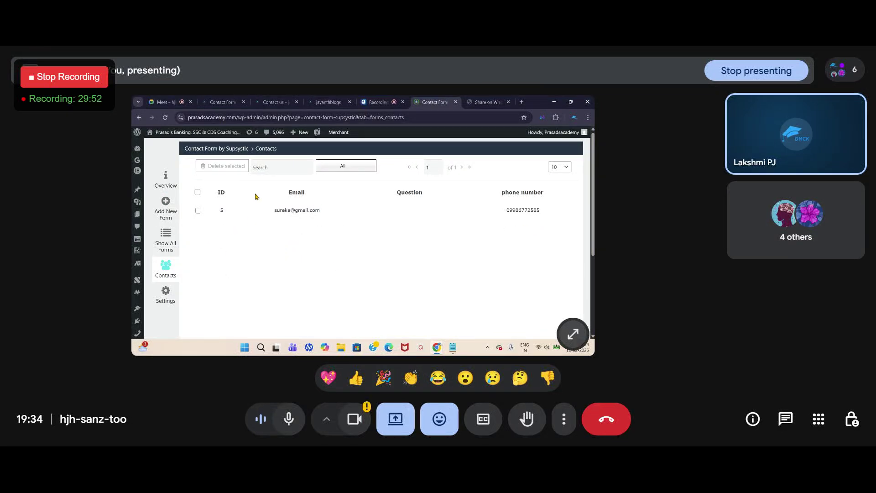
pyautogui.click(279, 104)
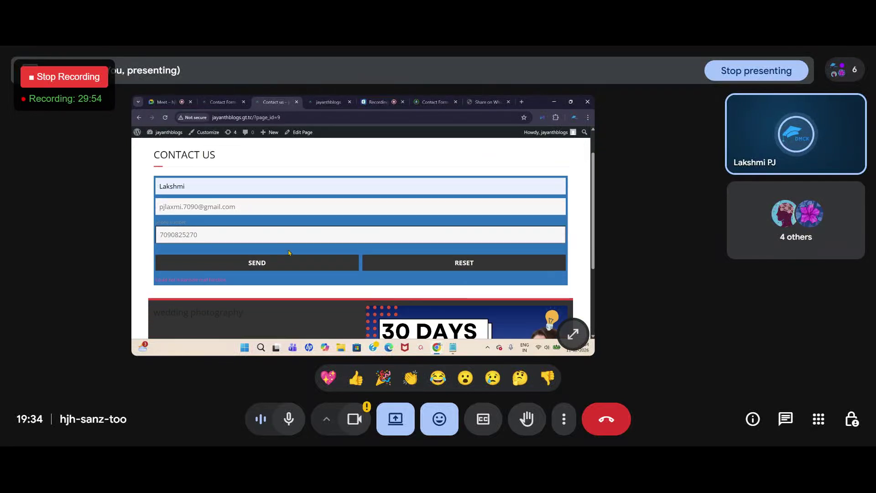
# Step: Review the filled jayanthblogs Contact Us form, then move to its Contact Form admin tab
pyautogui.scroll(1, 203, 284)
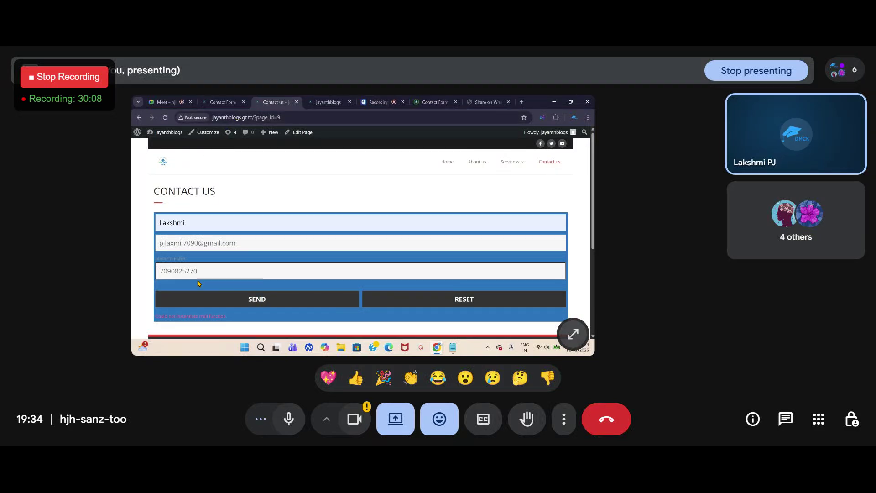
pyautogui.scroll(-3, 189, 300)
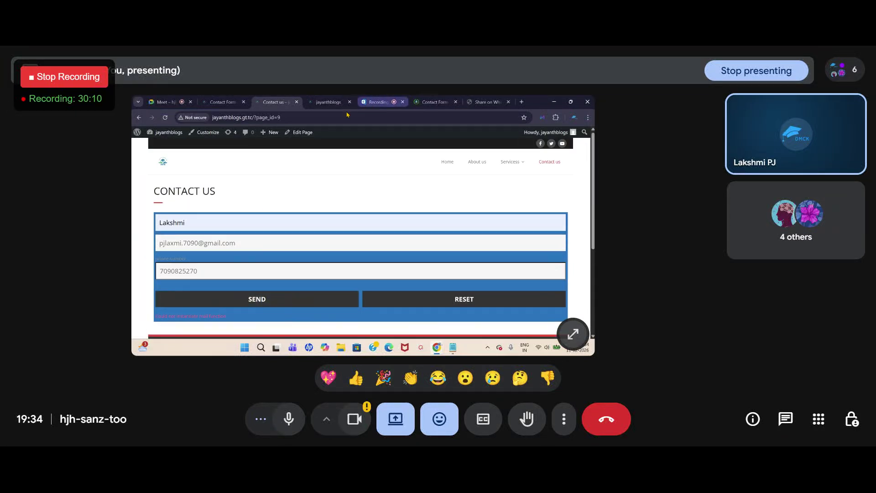
pyautogui.click(222, 102)
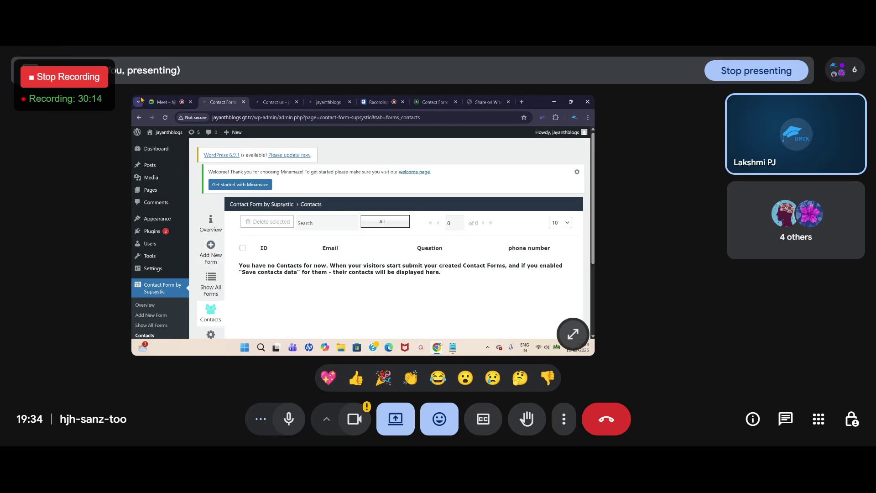
# Step: Reload the jayanthblogs Supsystic page, view Show All Forms then Contacts, dismissing the PRO popup each time
pyautogui.click(165, 118)
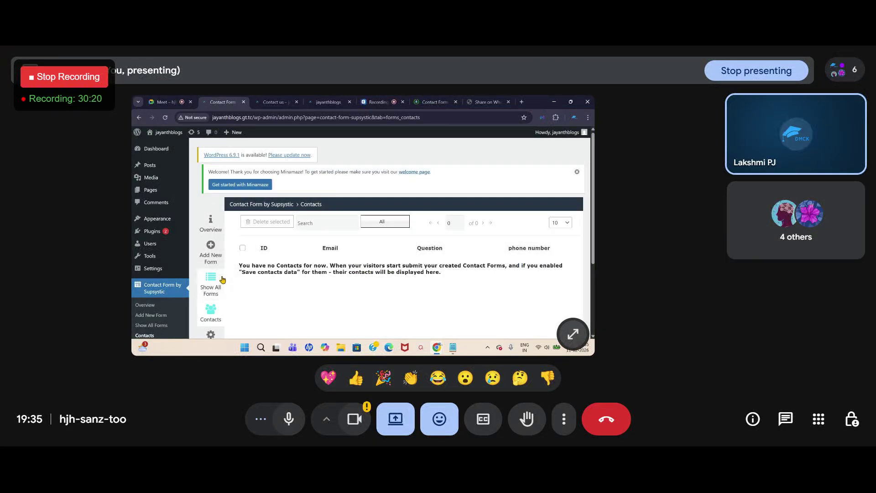
pyautogui.click(222, 280)
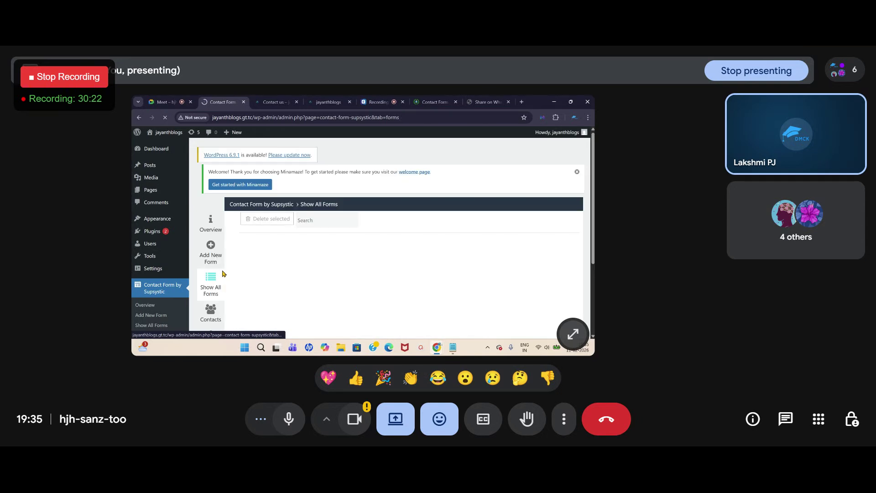
pyautogui.click(414, 151)
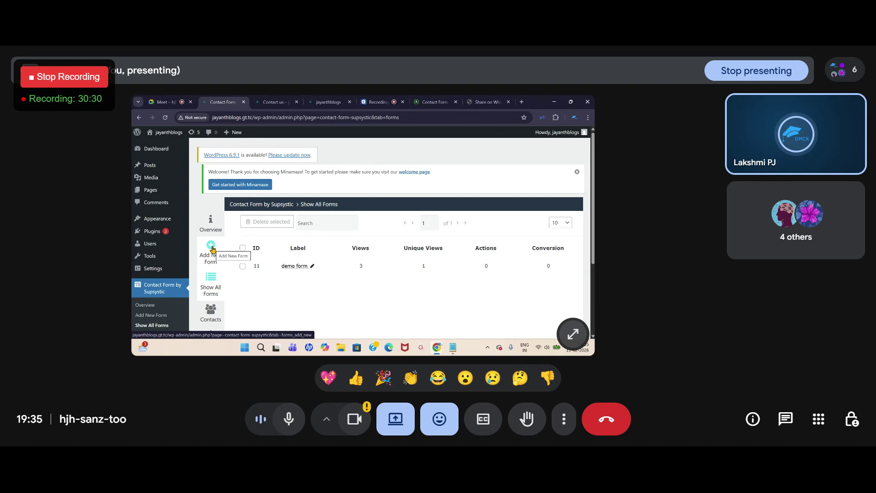
pyautogui.scroll(-1, 211, 248)
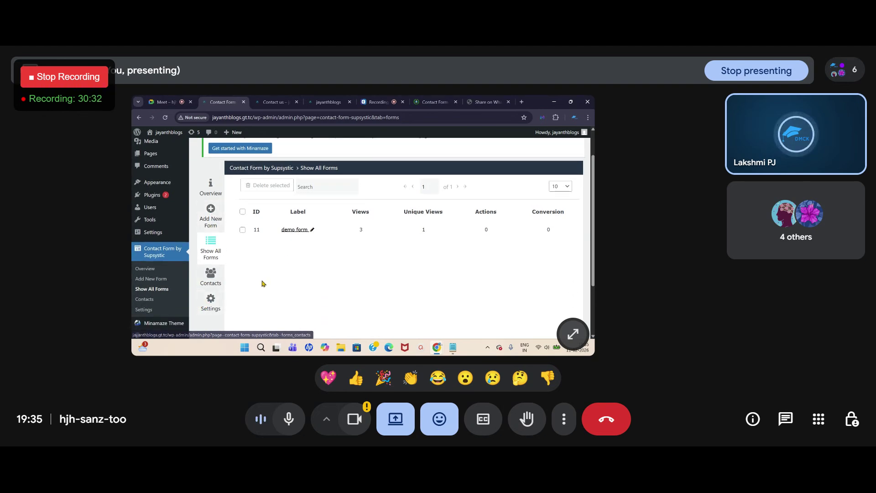
pyautogui.click(208, 277)
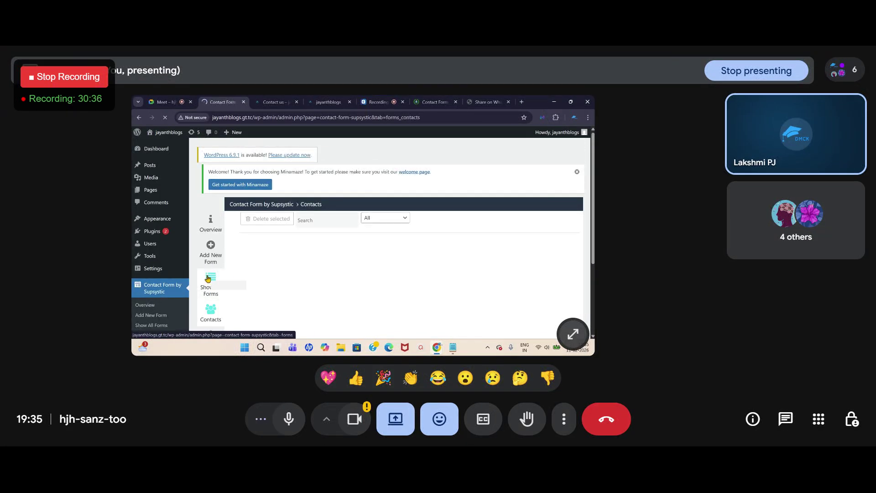
pyautogui.click(414, 150)
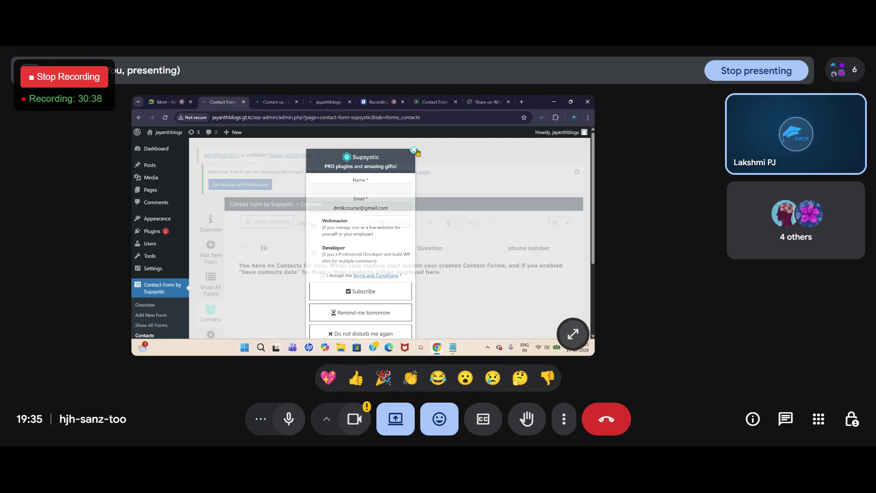
# Step: Scroll the Show All Forms list with demo form 11 and dismiss the PRO popup
pyautogui.scroll(-2, 211, 276)
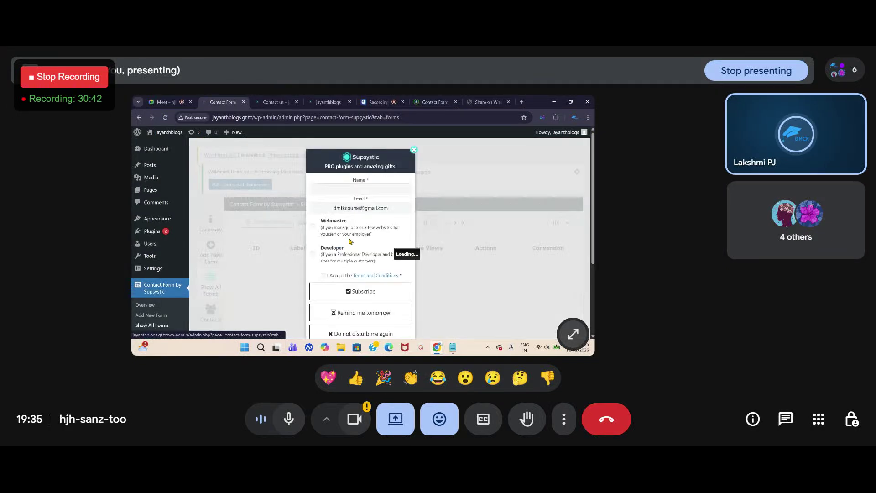
pyautogui.click(414, 150)
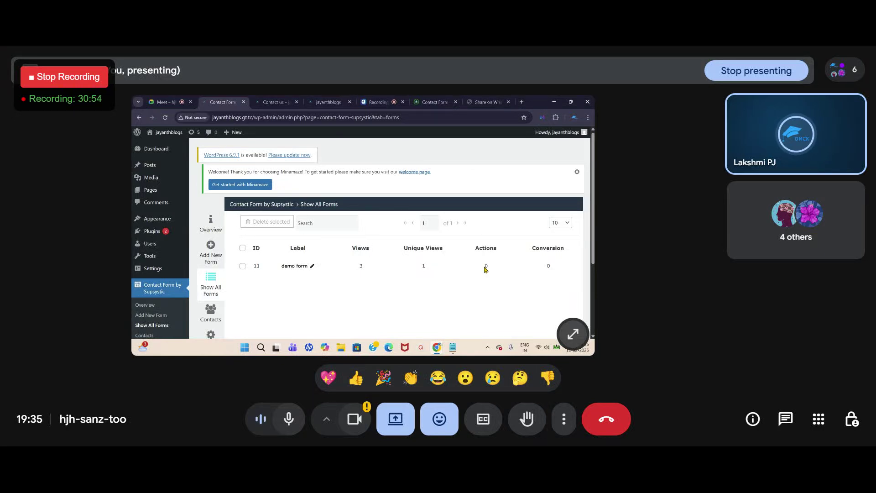
# Step: Tick the demo form 11 checkbox and look over the Contact Us page tab
pyautogui.click(494, 266)
pyautogui.click(485, 271)
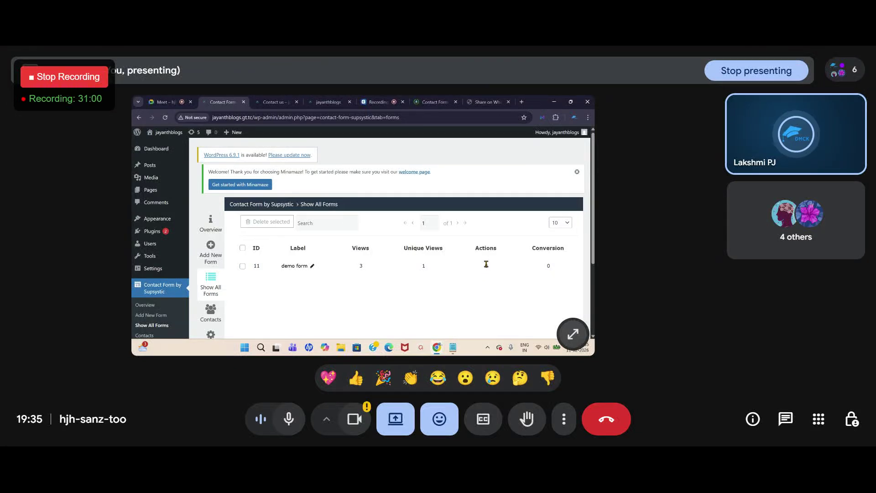
pyautogui.click(487, 267)
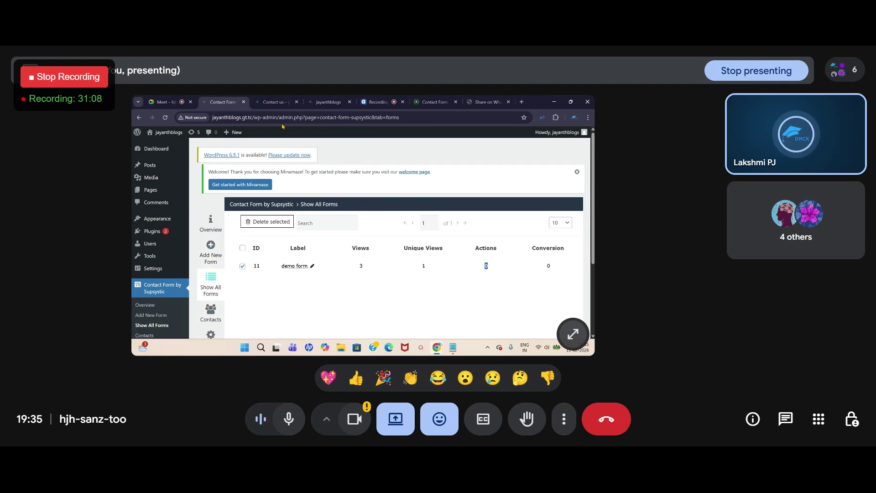
pyautogui.click(273, 102)
pyautogui.scroll(-1, 362, 278)
pyautogui.scroll(1, 360, 275)
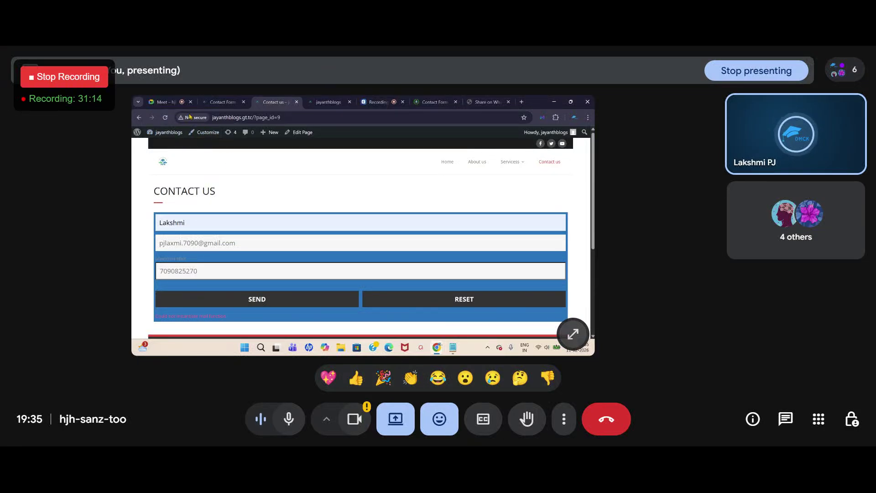
pyautogui.moveTo(159, 132)
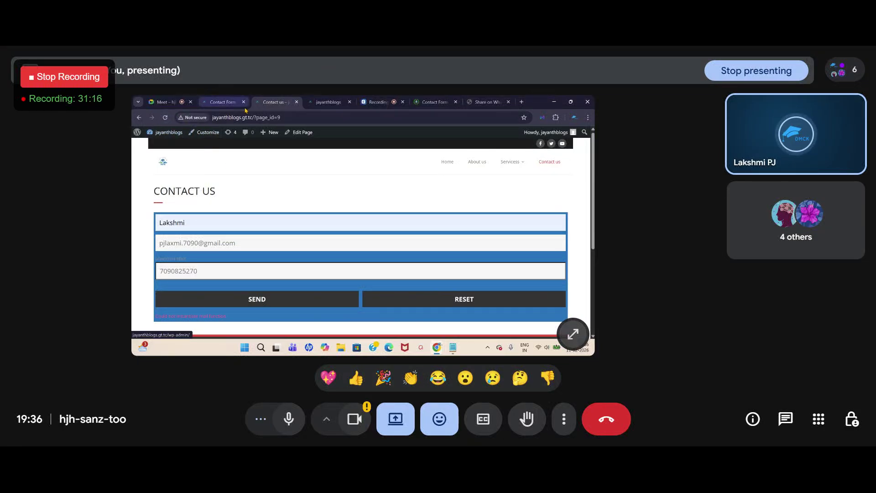
# Step: Return to Show All Forms, then switch to the prasadsacademy Contacts list showing only entry 5
pyautogui.click(223, 102)
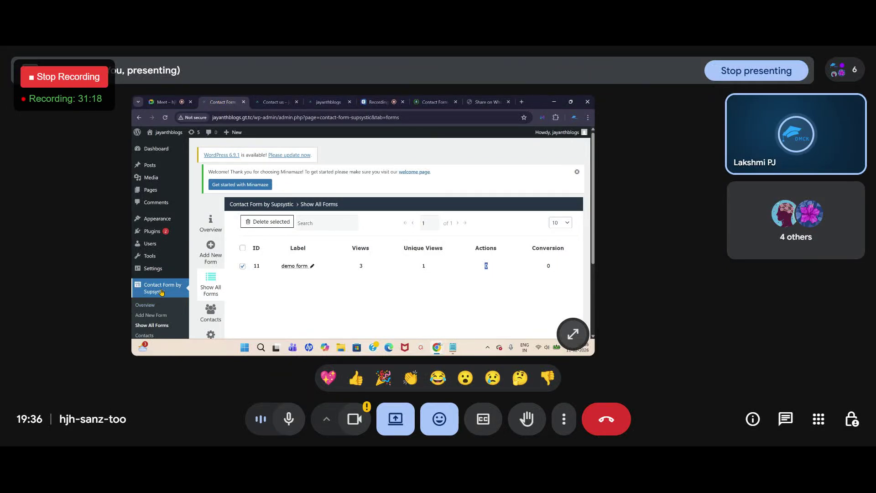
pyautogui.scroll(-2, 182, 301)
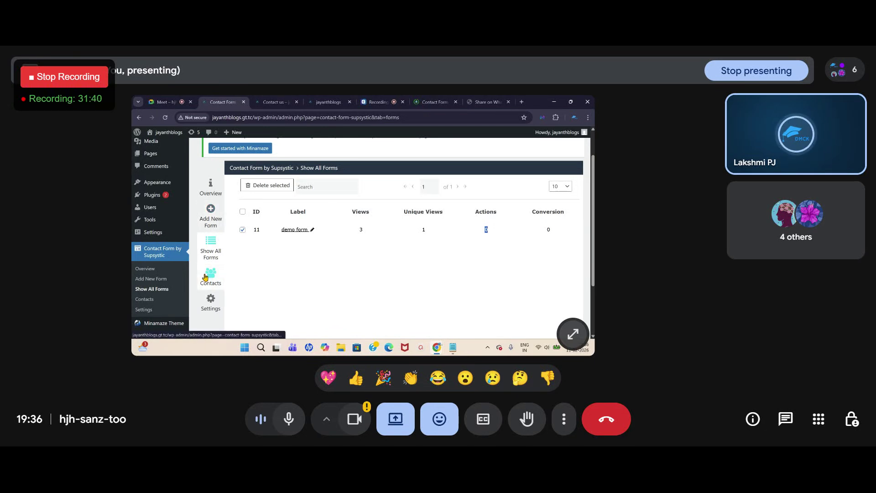
pyautogui.click(308, 268)
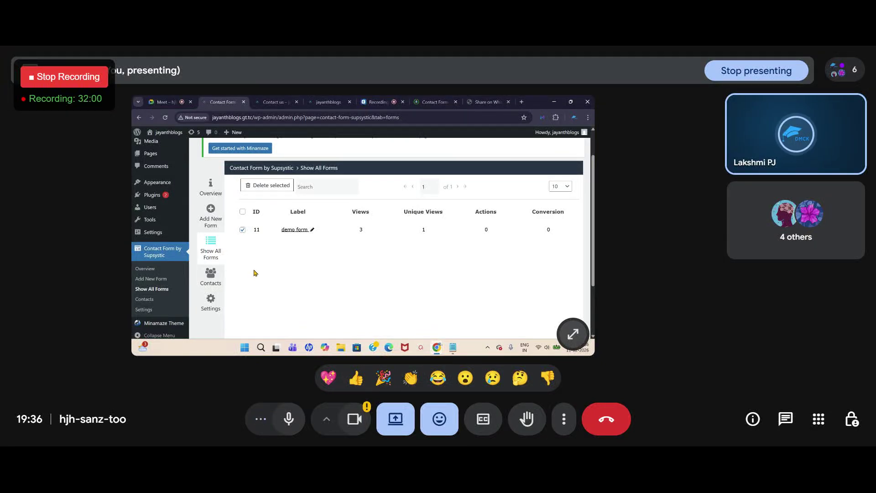
pyautogui.click(426, 103)
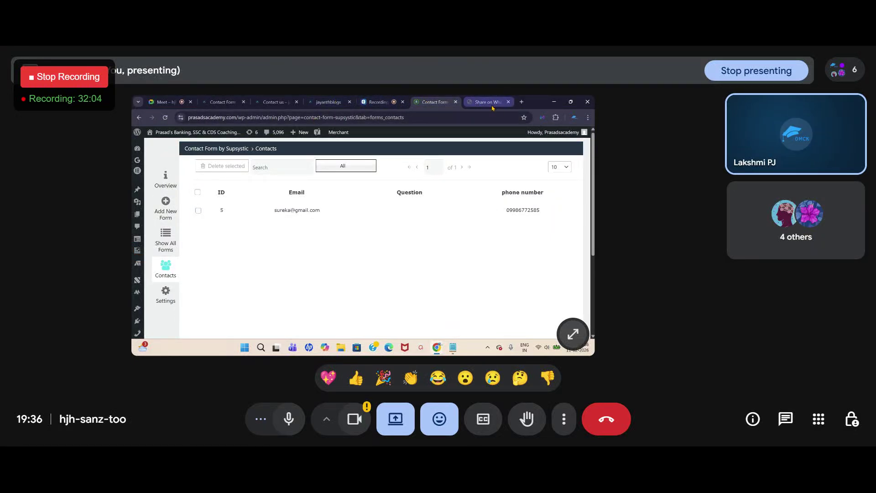
# Step: Close the prasadsacademy contacts tab, reopen the prasadsacademy.com homepage in a new tab, then return to the forms list
pyautogui.click(456, 102)
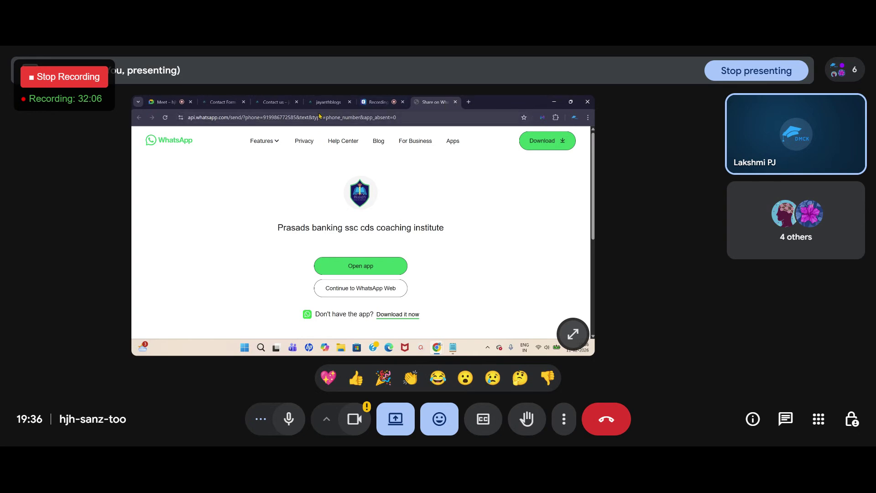
pyautogui.click(469, 102)
pyautogui.write('prasadsacademy.com')
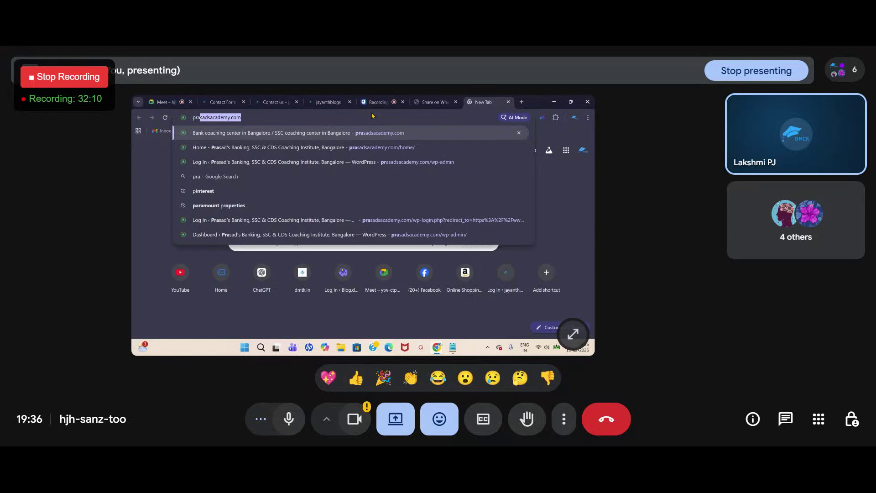
pyautogui.click(390, 132)
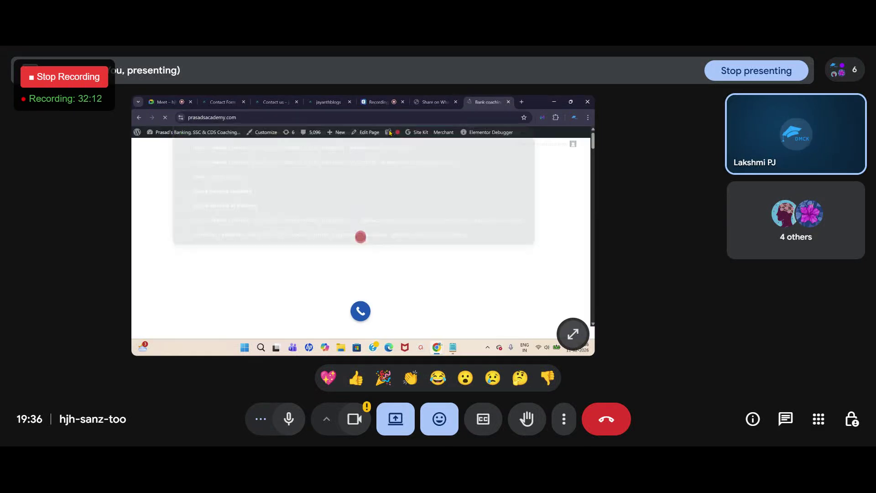
pyautogui.scroll(-5, 360, 237)
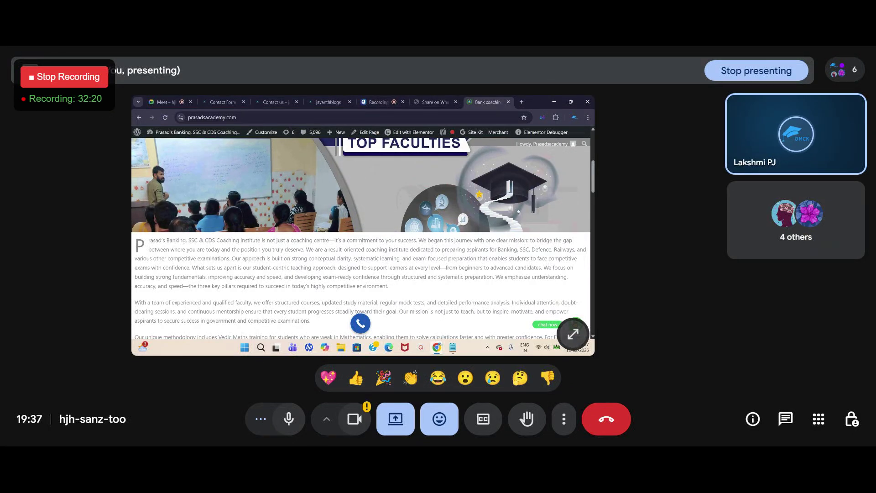
pyautogui.click(222, 102)
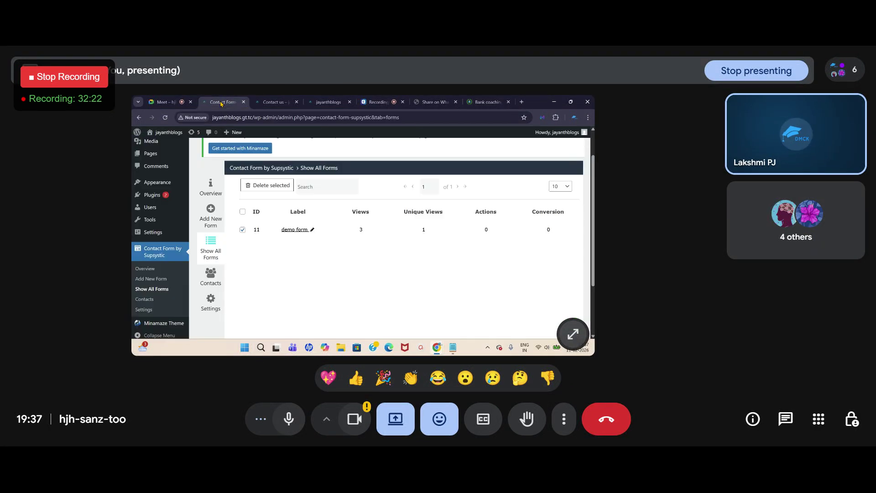
# Step: Go to Installed Plugins from the Plugins menu in the admin sidebar
pyautogui.scroll(2, 139, 254)
pyautogui.moveTo(147, 251)
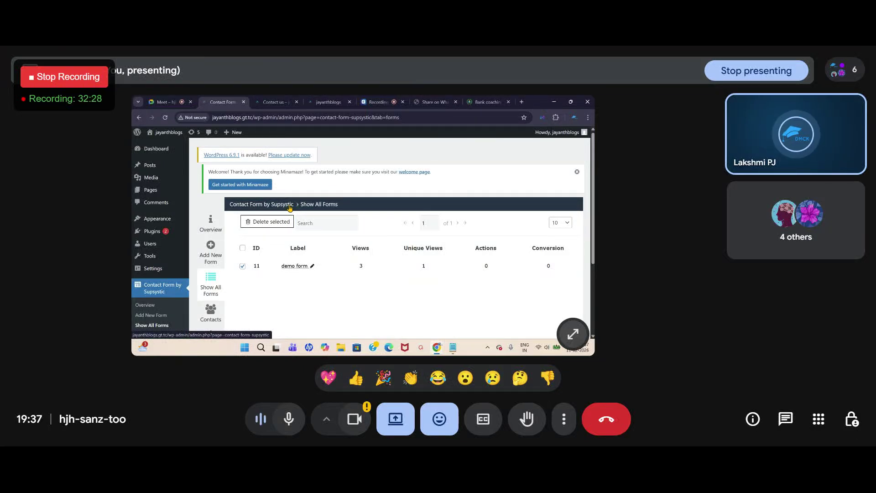
pyautogui.moveTo(152, 234)
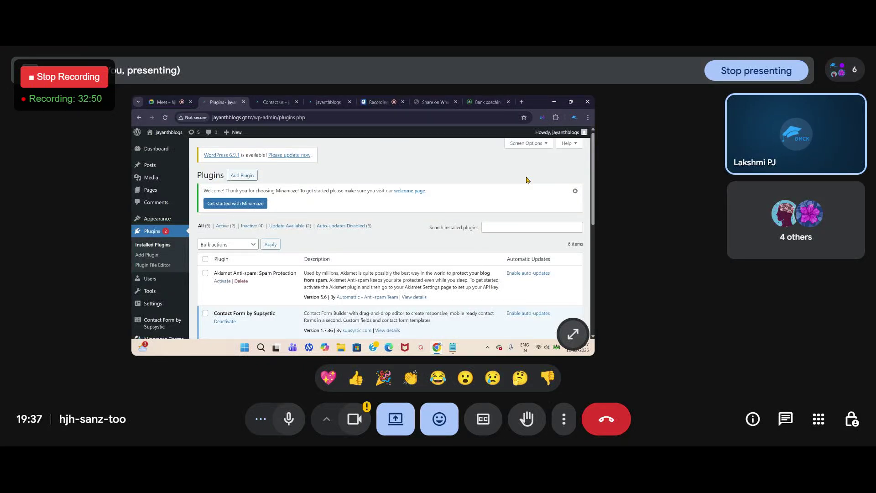
# Step: Search Add Plugins for 'chat with us' and browse the results down to Click to Chat by HoliThemes
pyautogui.click(240, 177)
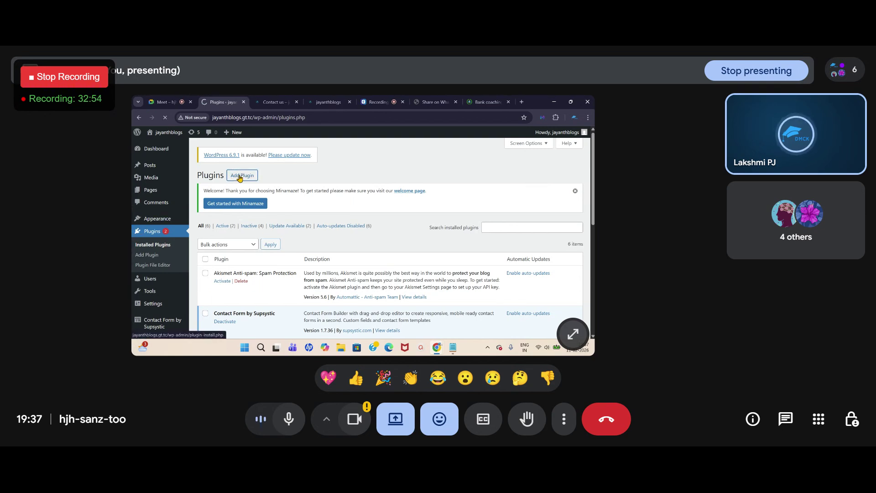
pyautogui.click(463, 247)
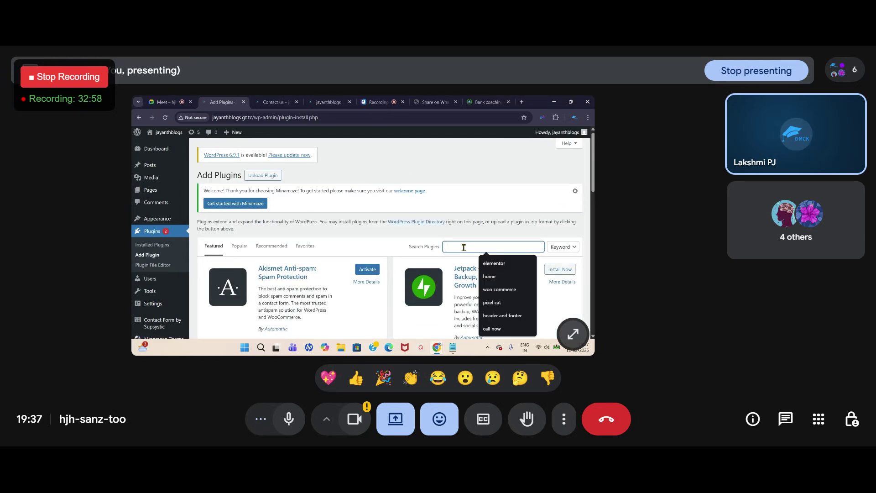
pyautogui.write('chat')
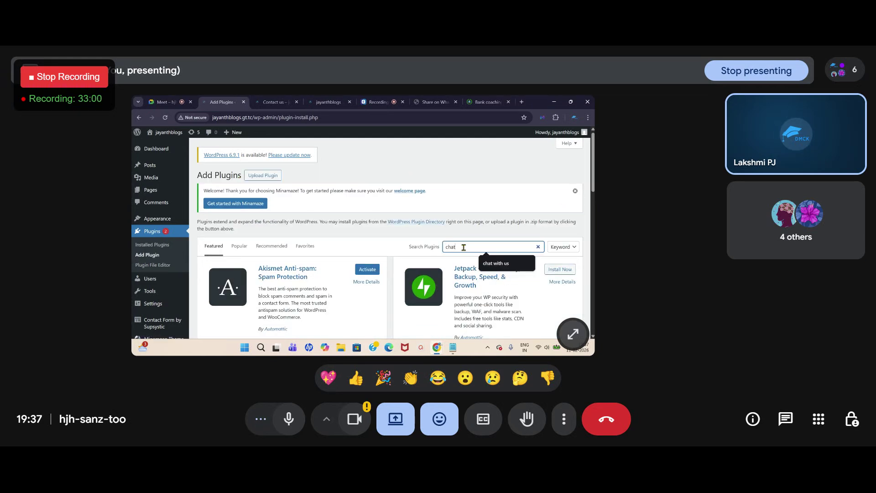
pyautogui.write(' with us')
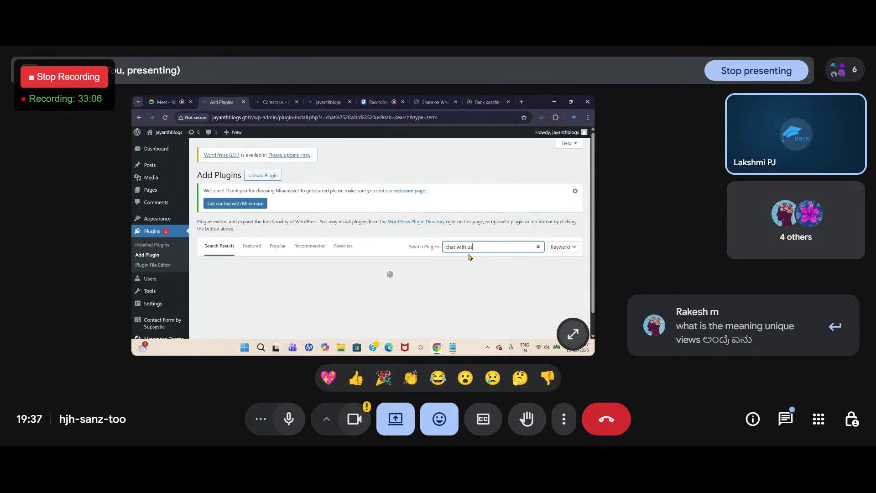
pyautogui.scroll(-5, 469, 257)
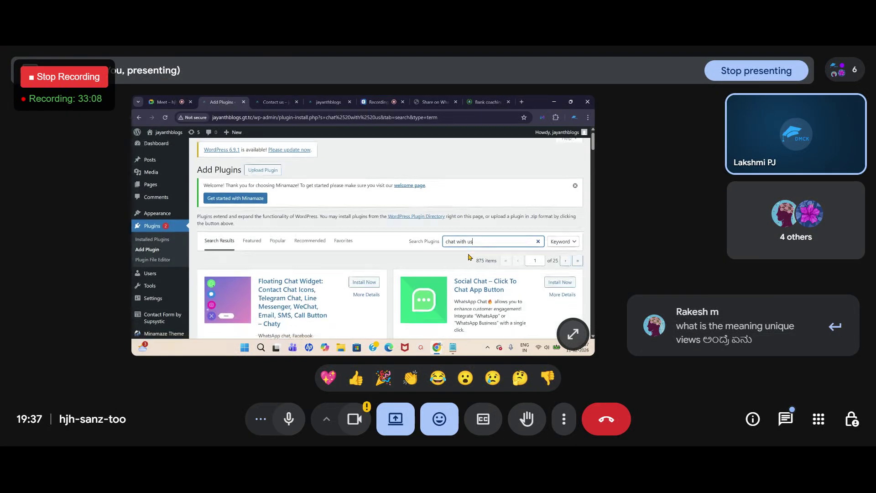
pyautogui.scroll(-2, 469, 256)
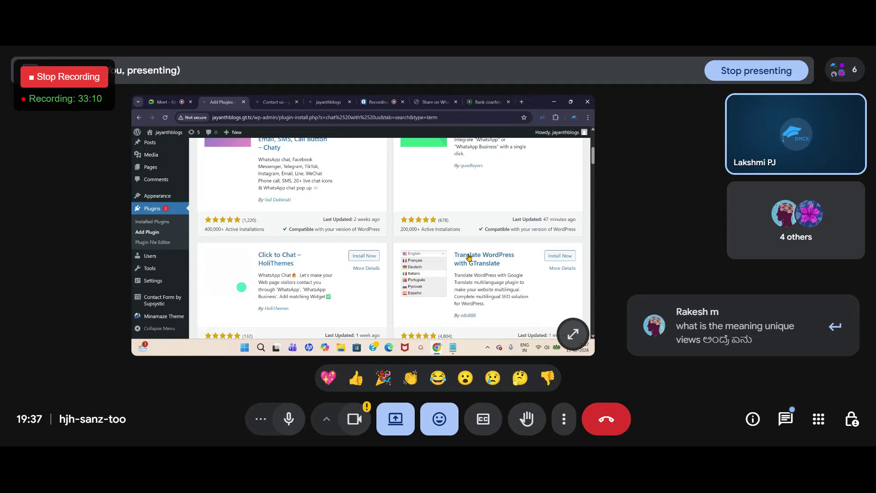
pyautogui.scroll(-7, 469, 257)
pyautogui.scroll(-8, 469, 257)
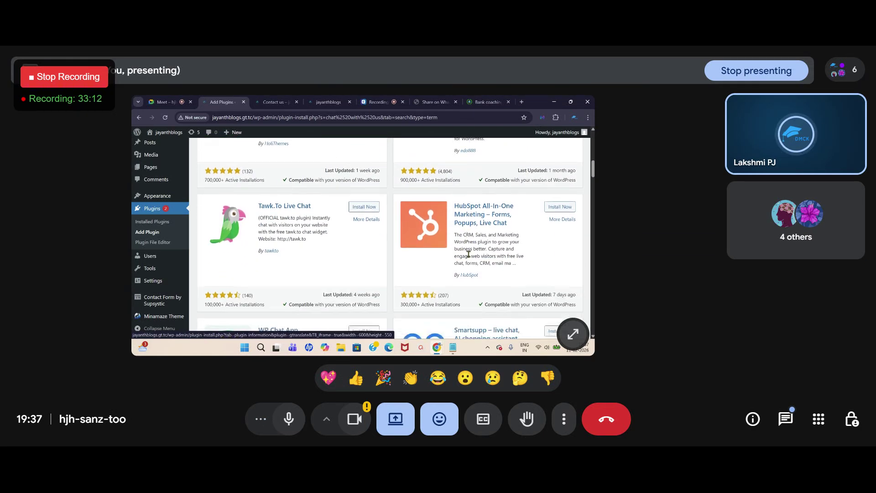
pyautogui.scroll(20, 336, 274)
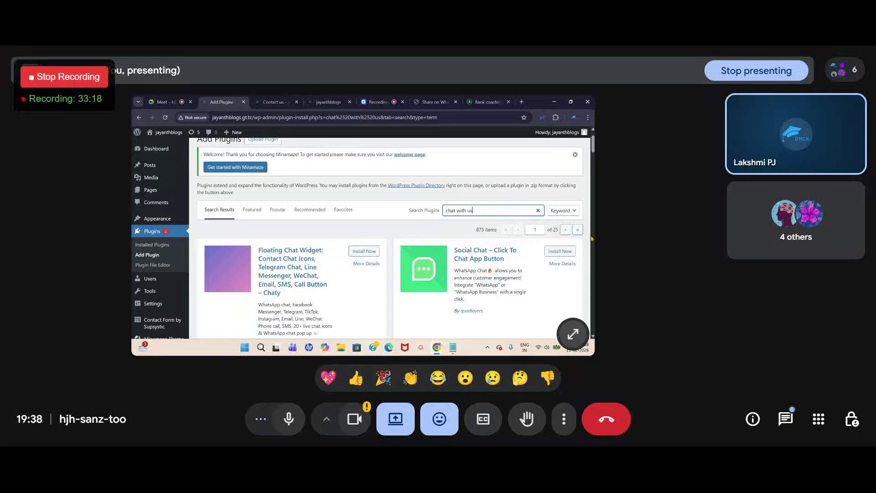
pyautogui.scroll(-1, 232, 238)
pyautogui.scroll(-3, 231, 239)
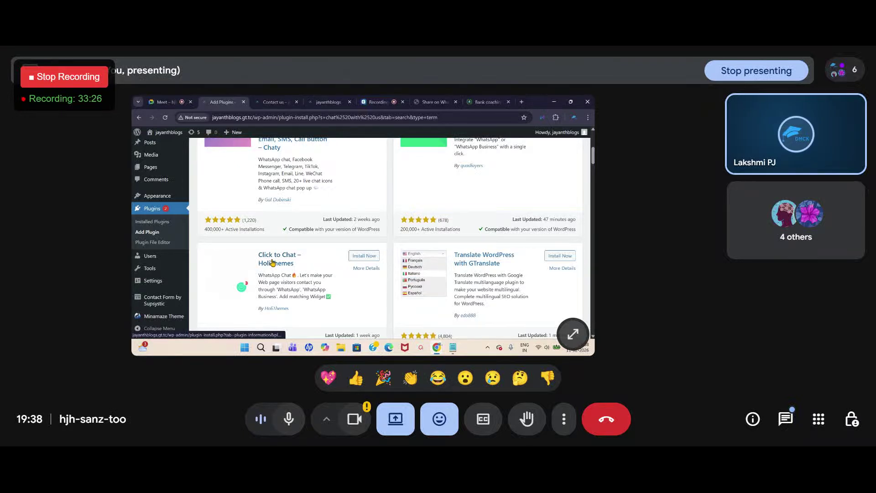
pyautogui.scroll(3, 451, 249)
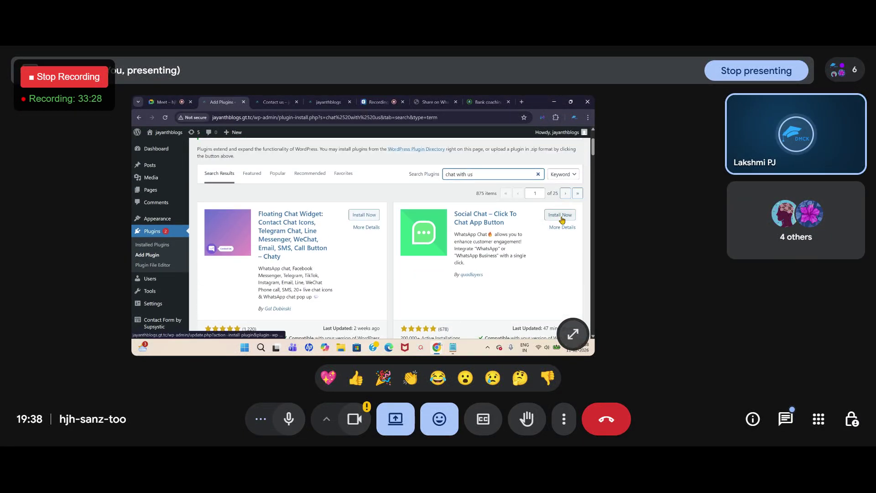
pyautogui.scroll(-4, 562, 220)
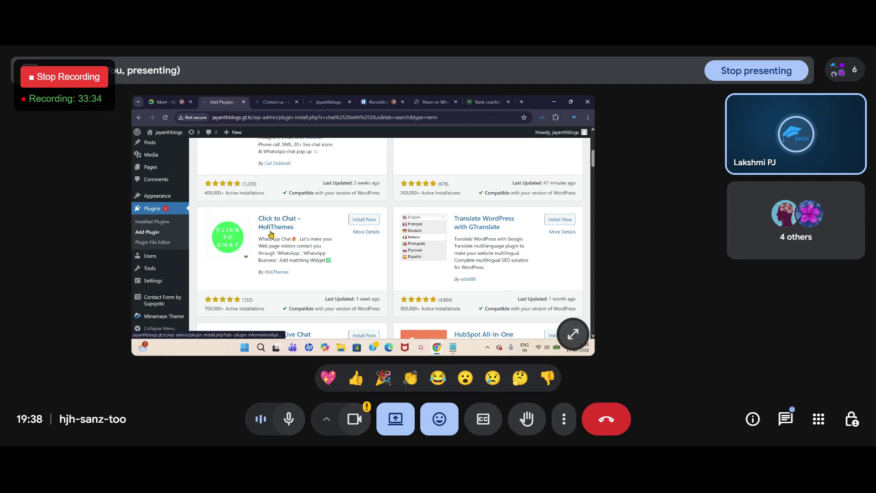
# Step: Install and activate the Click to Chat plugin by HoliThemes
pyautogui.click(364, 220)
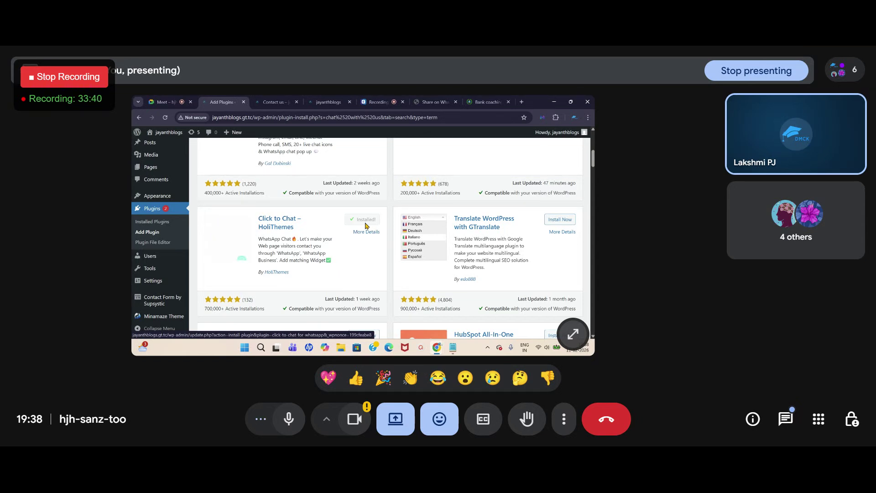
pyautogui.click(366, 220)
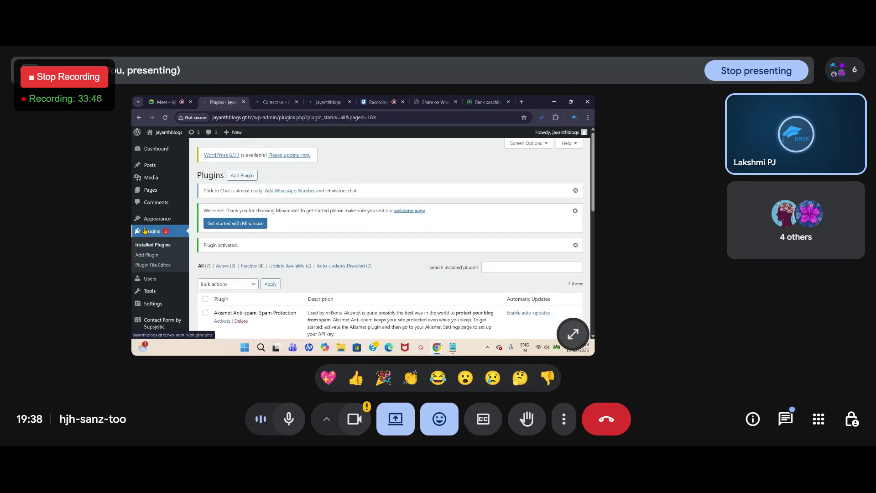
pyautogui.scroll(-2, 140, 285)
pyautogui.scroll(-2, 140, 285)
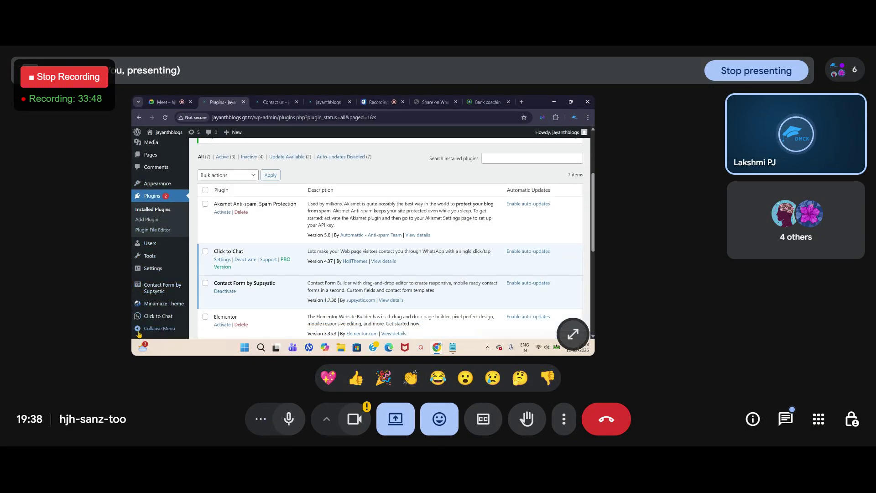
pyautogui.moveTo(145, 319)
pyautogui.scroll(-2, 148, 321)
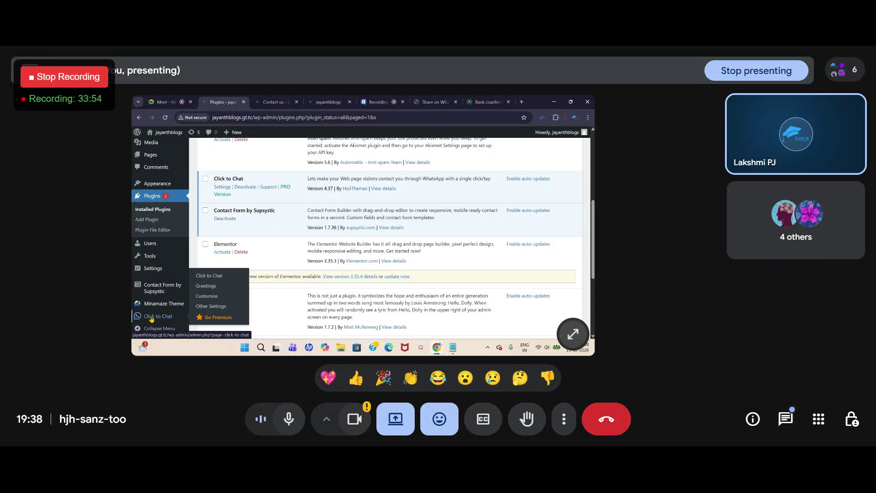
# Step: In Click to Chat settings, set the country code to India +91 and enter the WhatsApp phone number
pyautogui.click(151, 317)
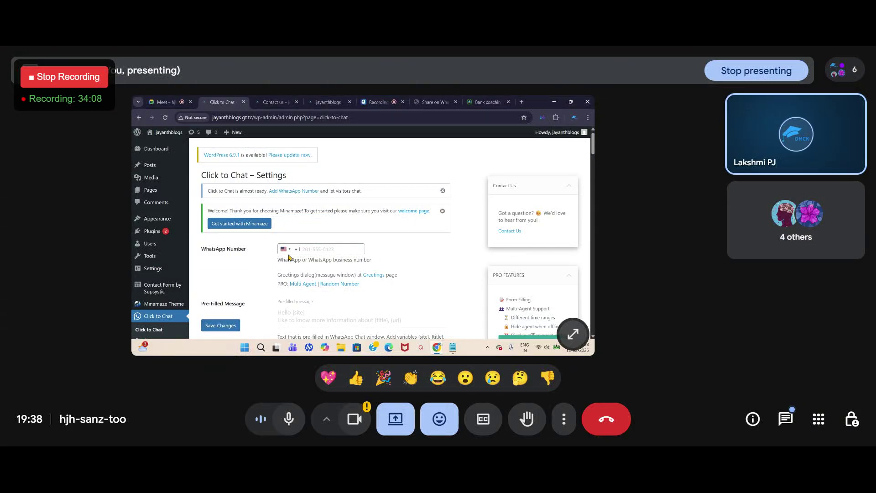
pyautogui.click(285, 248)
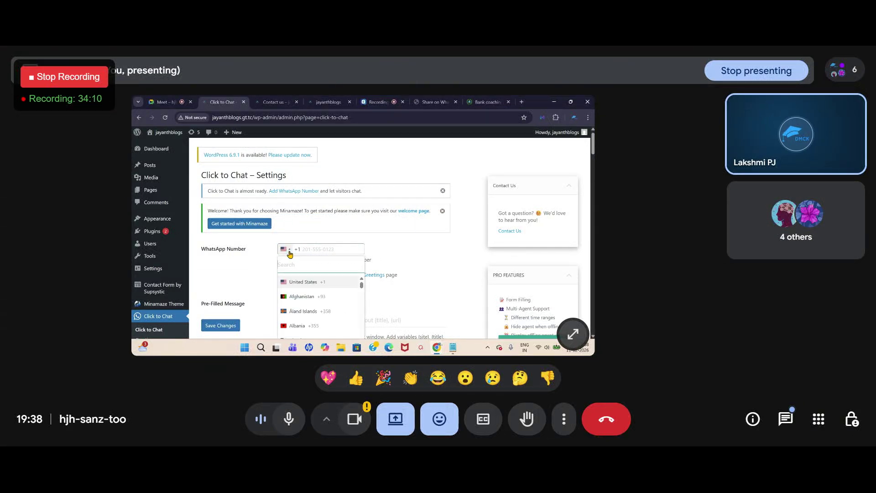
pyautogui.scroll(-5, 296, 315)
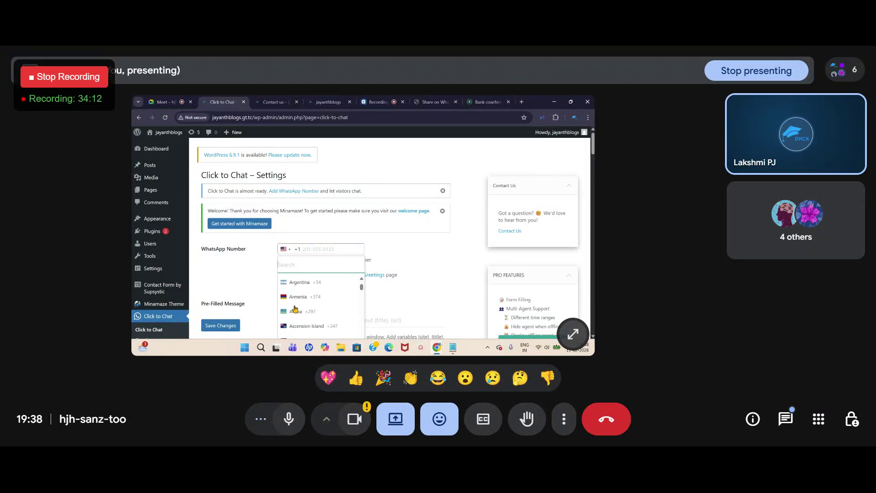
pyautogui.scroll(-5, 299, 329)
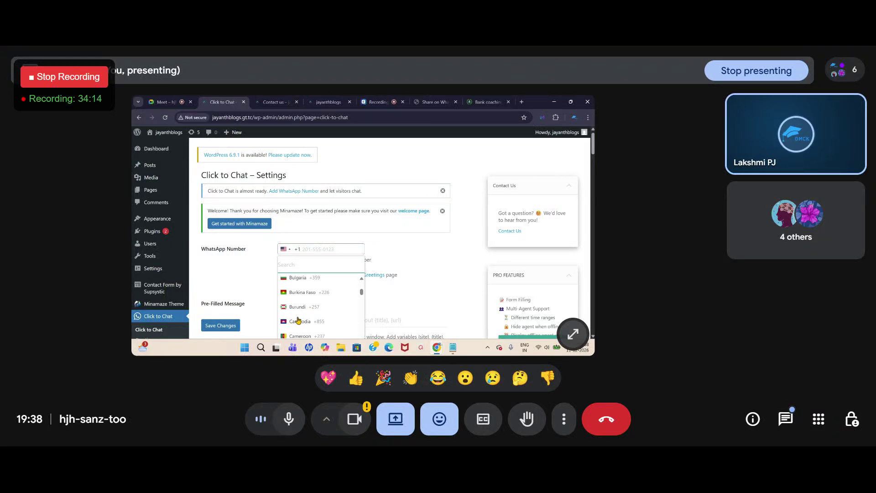
pyautogui.scroll(-5, 299, 319)
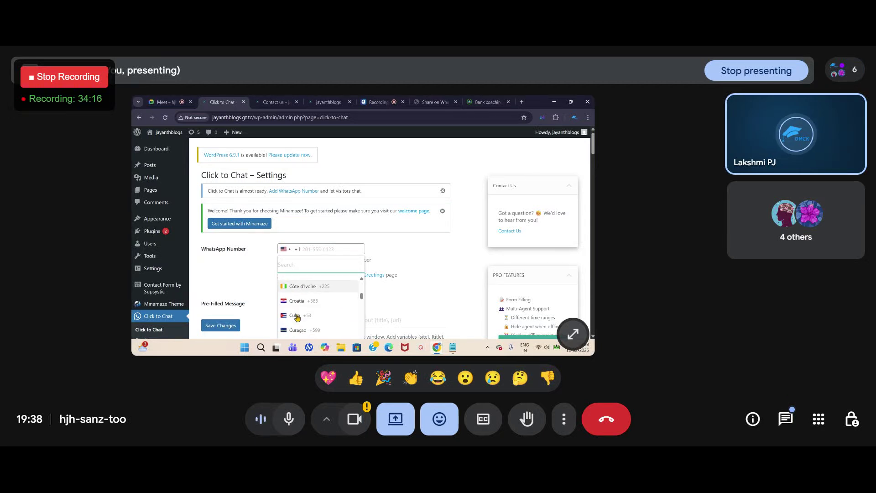
pyautogui.scroll(-5, 297, 318)
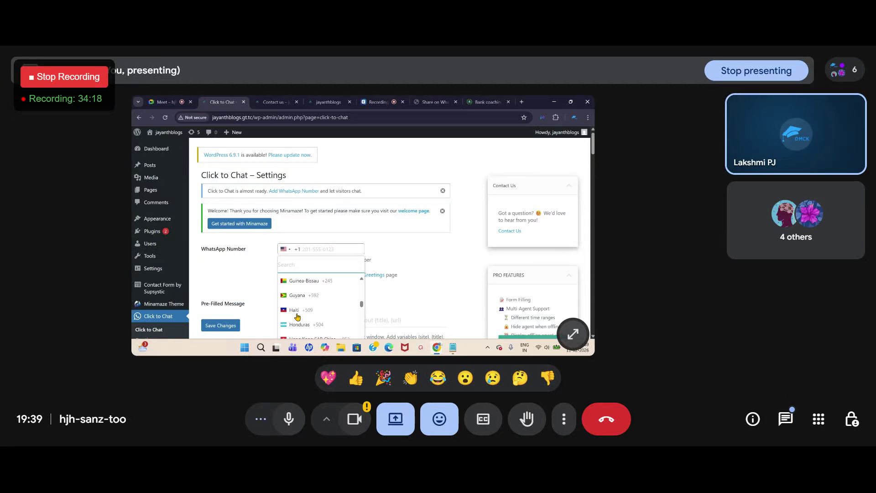
pyautogui.scroll(-3, 297, 318)
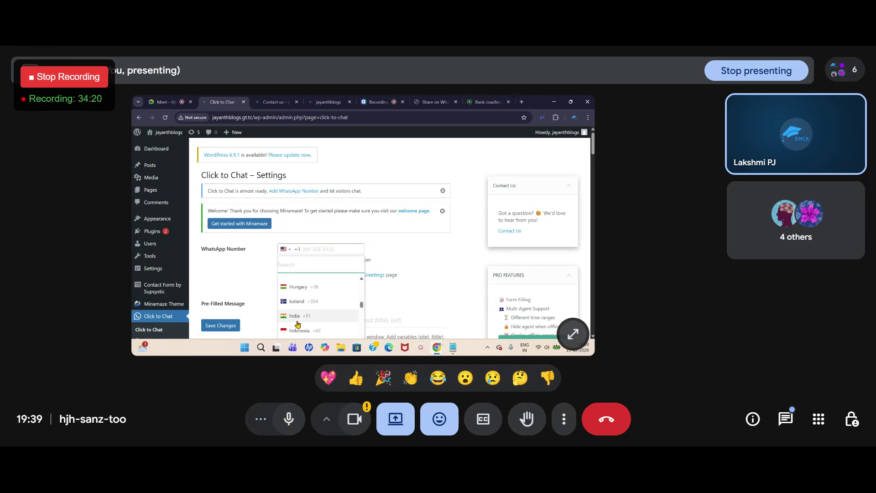
pyautogui.click(294, 314)
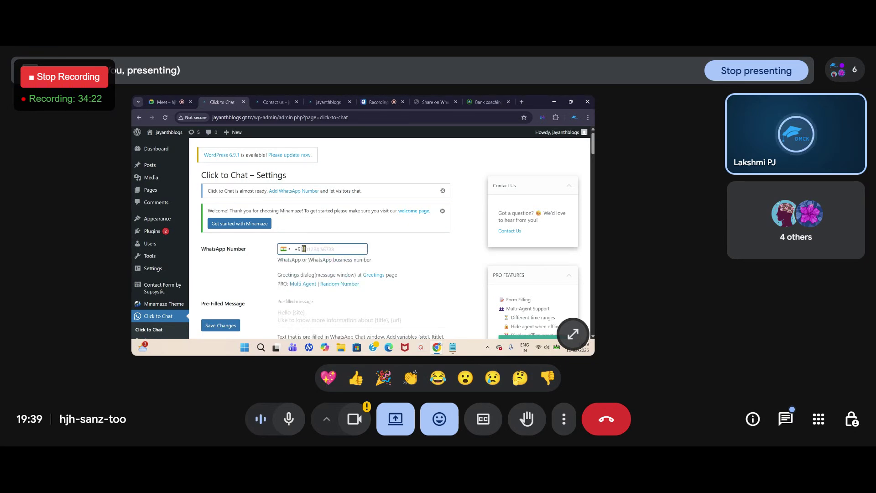
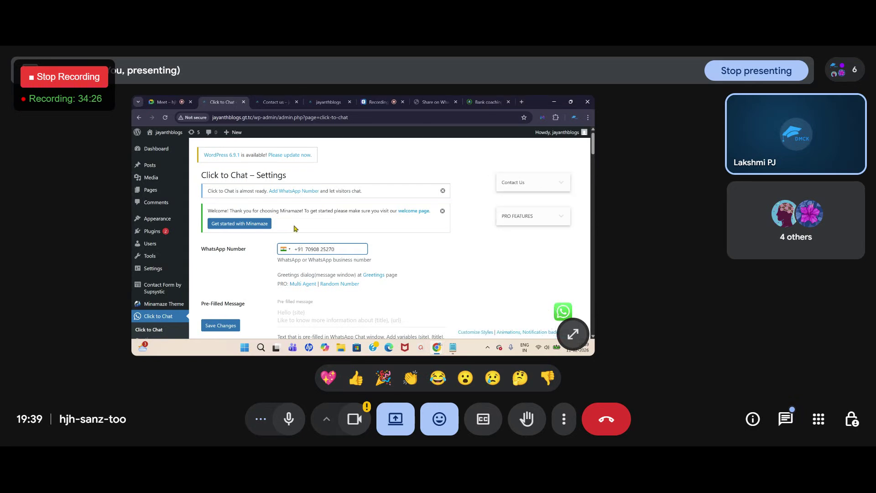
pyautogui.scroll(-3, 294, 228)
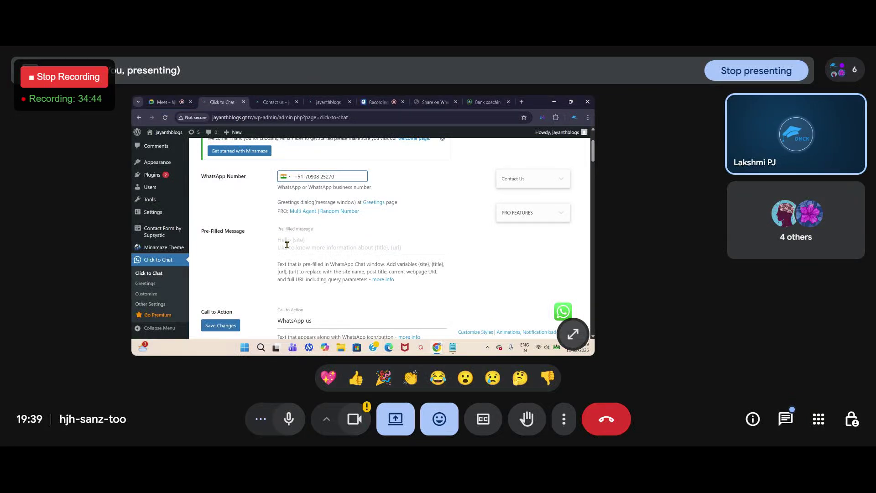
pyautogui.scroll(-1, 290, 289)
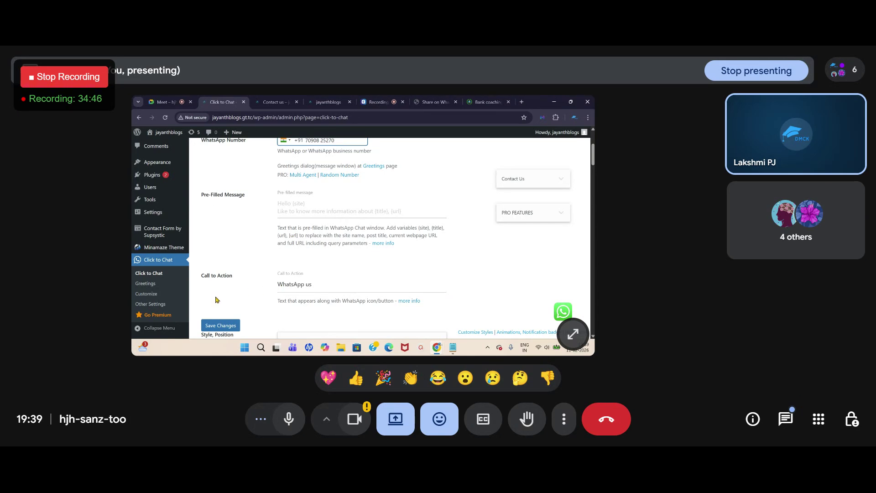
pyautogui.scroll(-1, 314, 260)
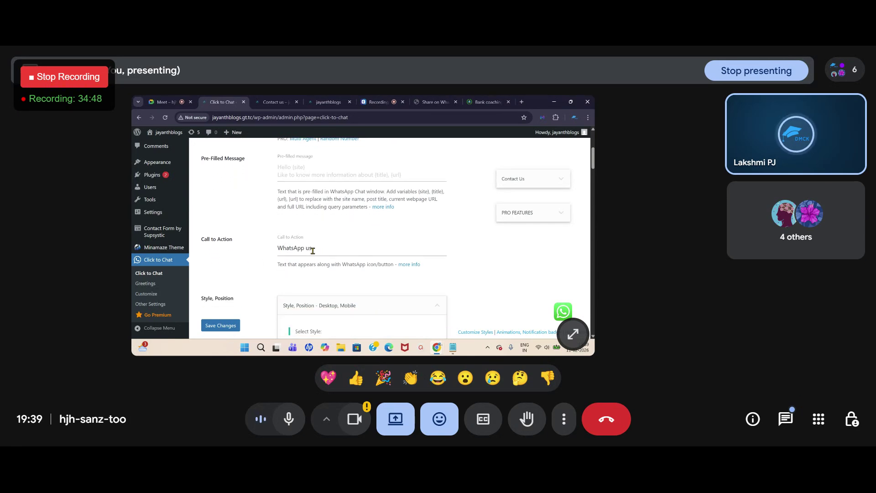
pyautogui.scroll(-2, 313, 250)
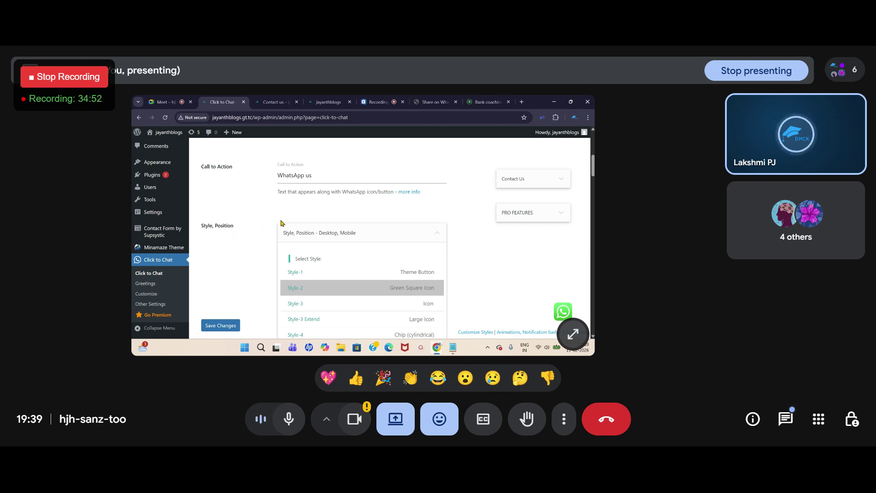
# Step: Preview the Theme Button, Square Icon, Large Icon and Style-3 Extend chat button styles
pyautogui.scroll(-1, 520, 292)
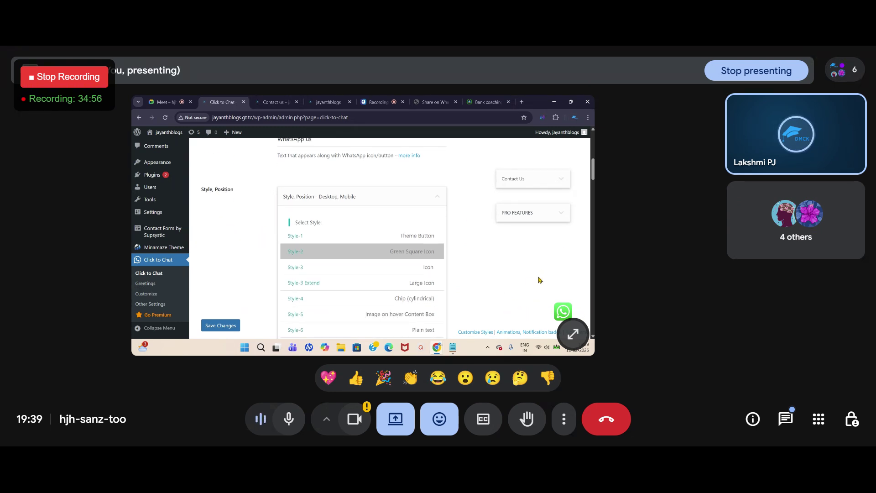
pyautogui.moveTo(558, 310)
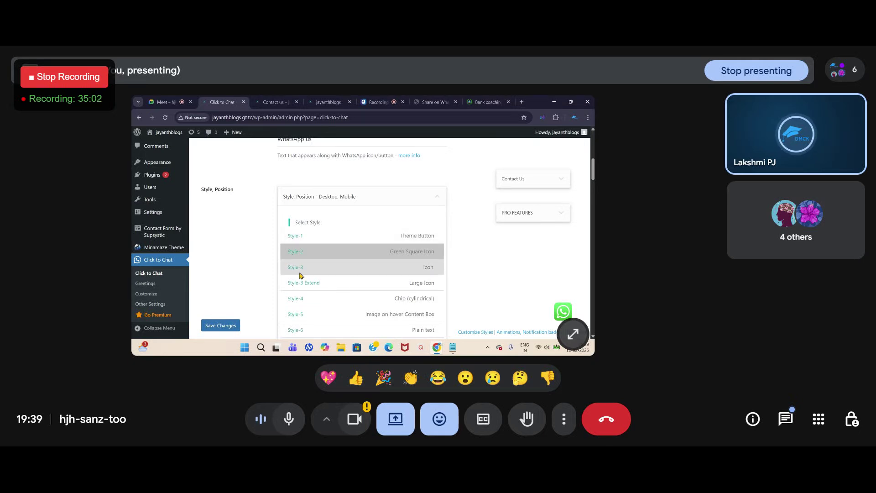
pyautogui.click(297, 237)
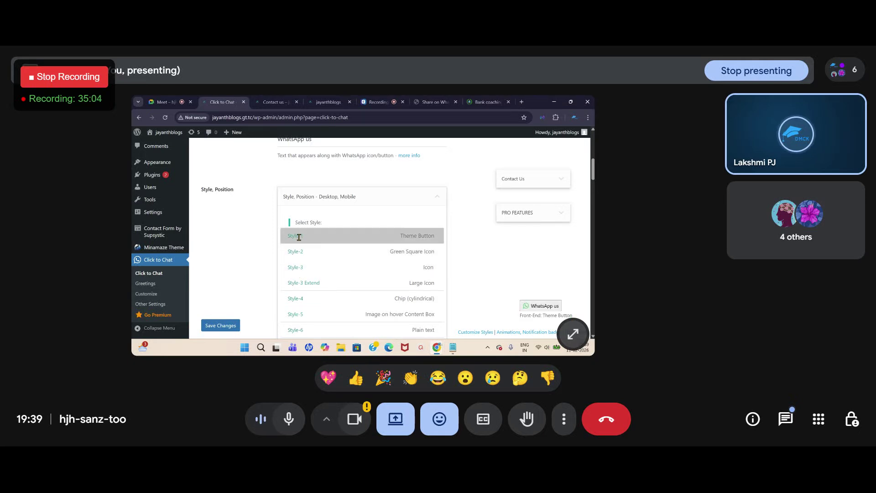
pyautogui.click(294, 252)
pyautogui.click(292, 267)
pyautogui.click(297, 283)
pyautogui.scroll(-1, 299, 280)
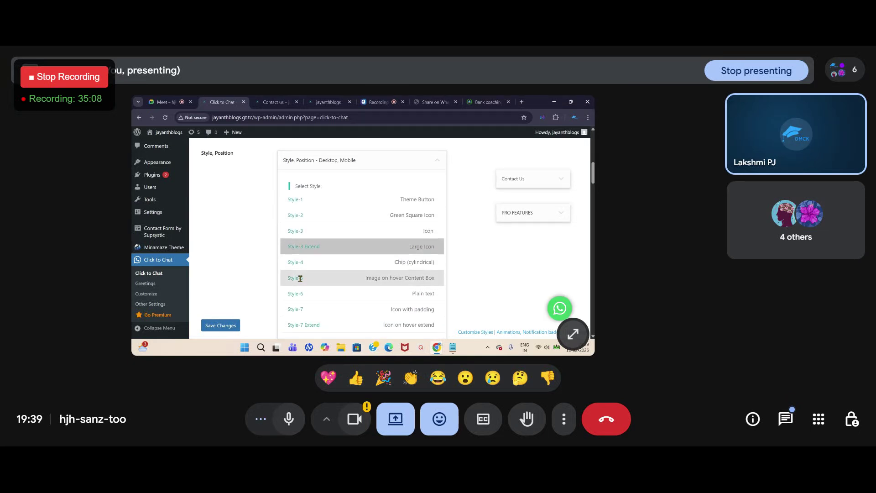
# Step: Try Styles 4, 5, 6, 7, 8 and 99, then settle on the Style-3 plain Icon
pyautogui.click(296, 262)
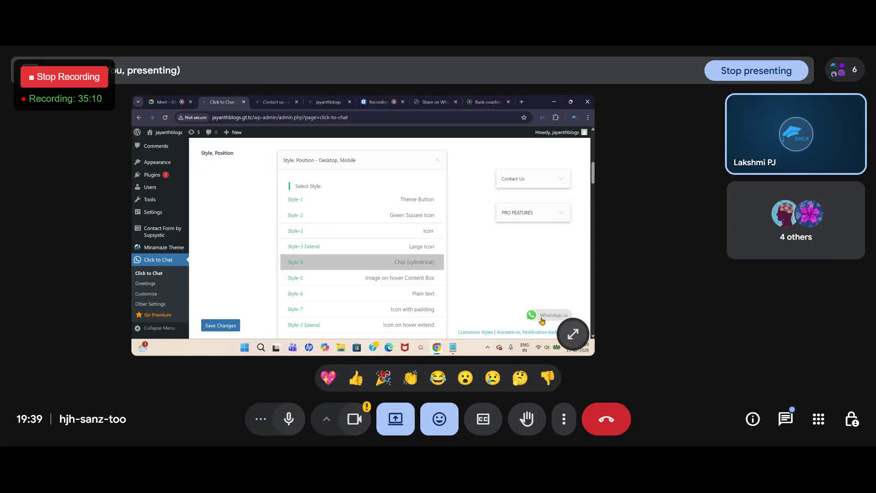
pyautogui.click(298, 277)
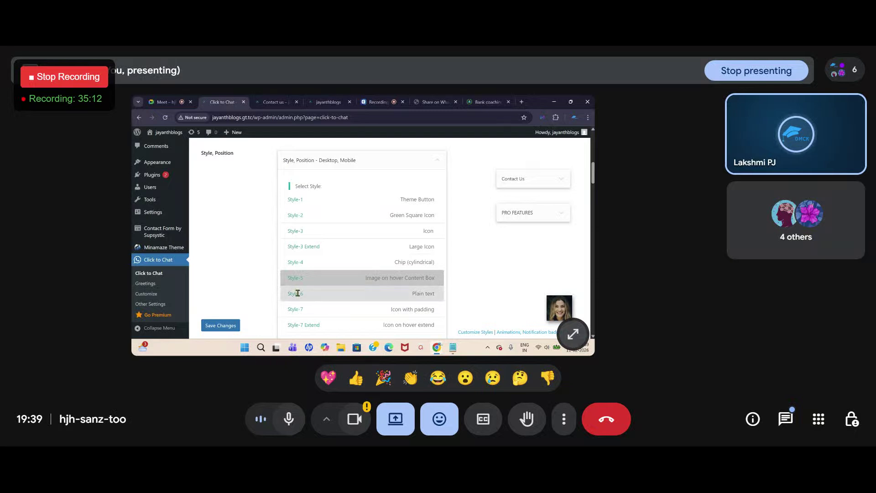
pyautogui.click(297, 293)
pyautogui.click(296, 309)
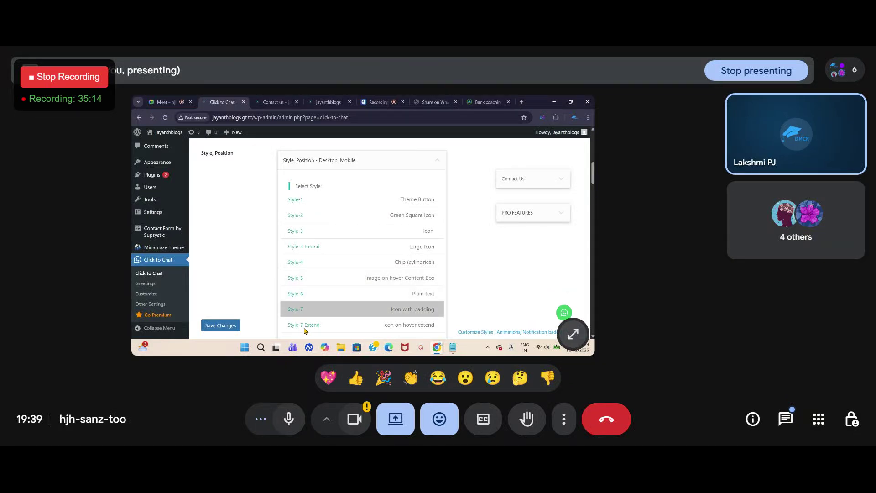
pyautogui.scroll(-3, 307, 319)
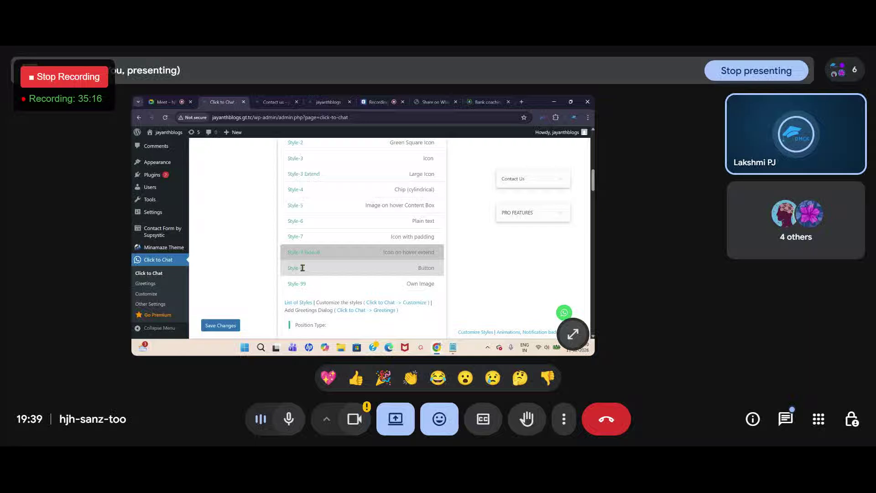
pyautogui.click(302, 269)
pyautogui.click(301, 285)
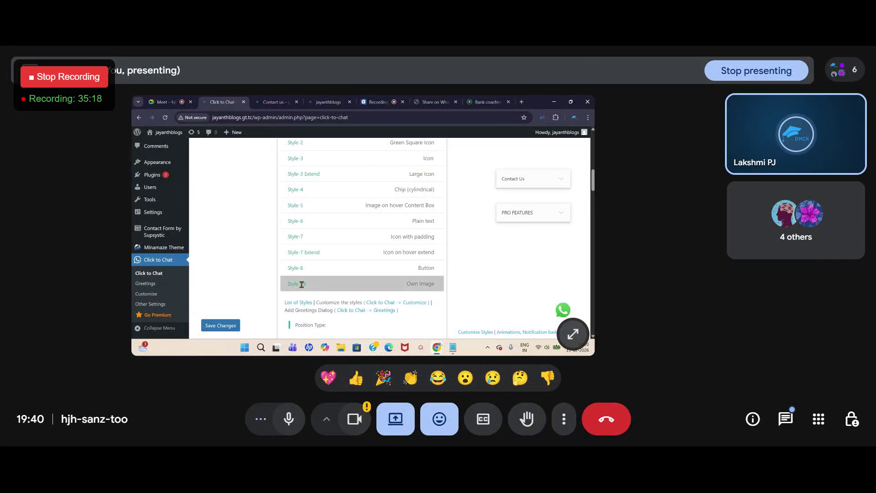
pyautogui.scroll(1, 301, 284)
pyautogui.click(303, 210)
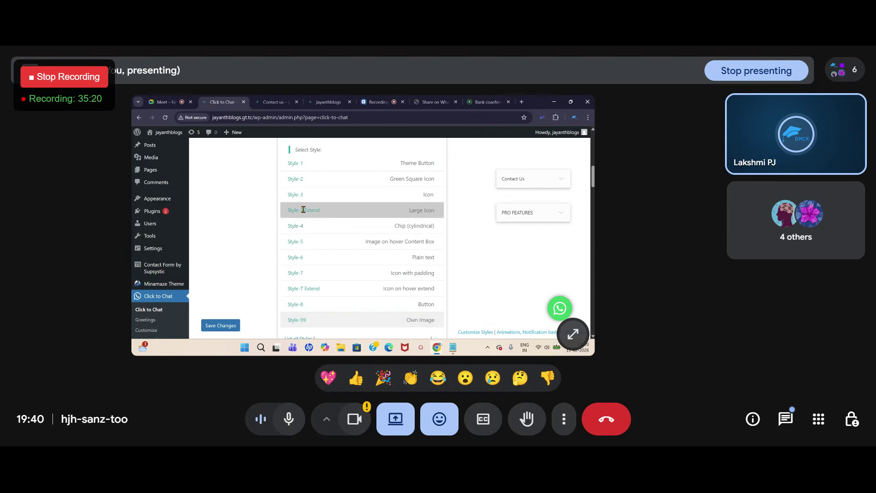
pyautogui.click(300, 194)
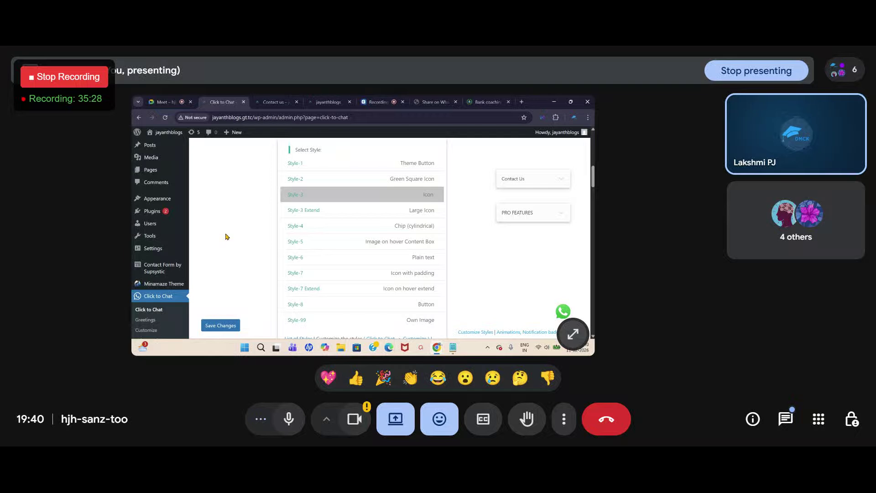
pyautogui.scroll(-5, 226, 236)
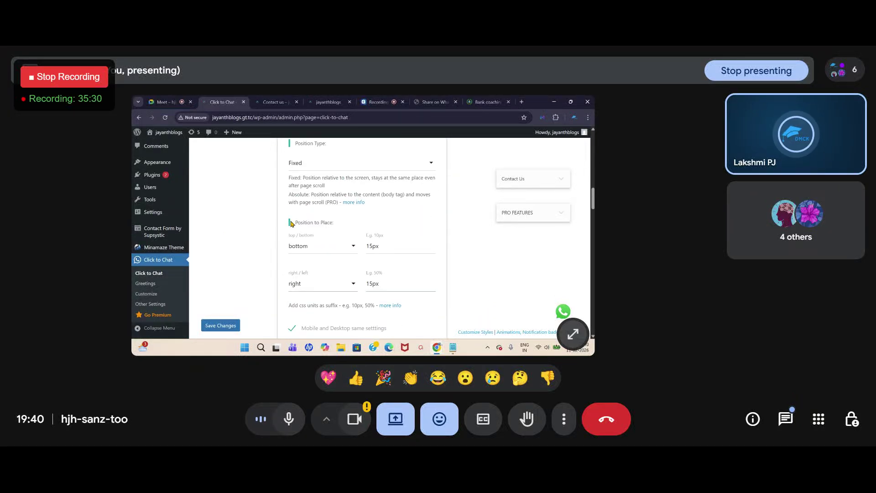
# Step: Keep the WhatsApp button anchored to the bottom with a 200px bottom offset
pyautogui.scroll(-1, 296, 219)
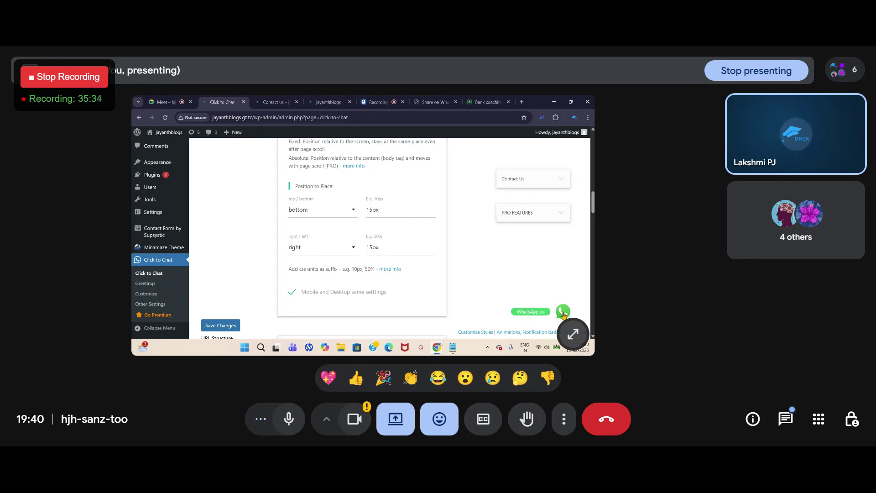
pyautogui.click(353, 209)
pyautogui.click(305, 231)
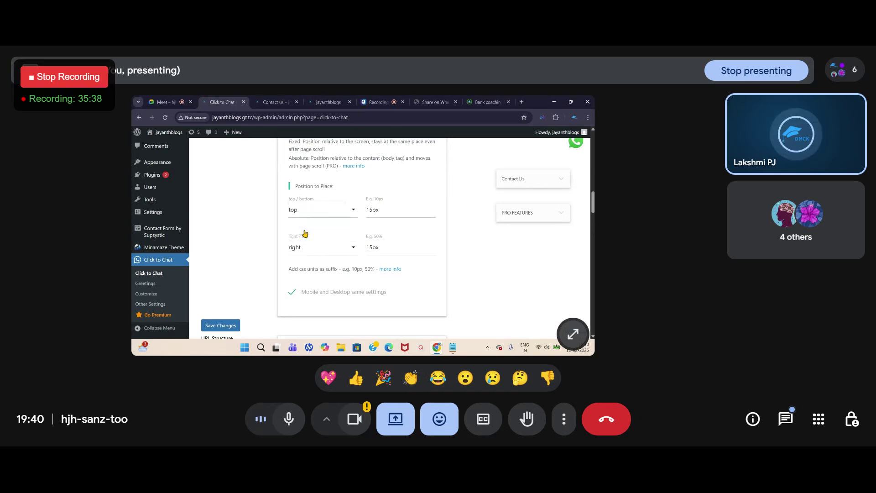
pyautogui.scroll(3, 578, 151)
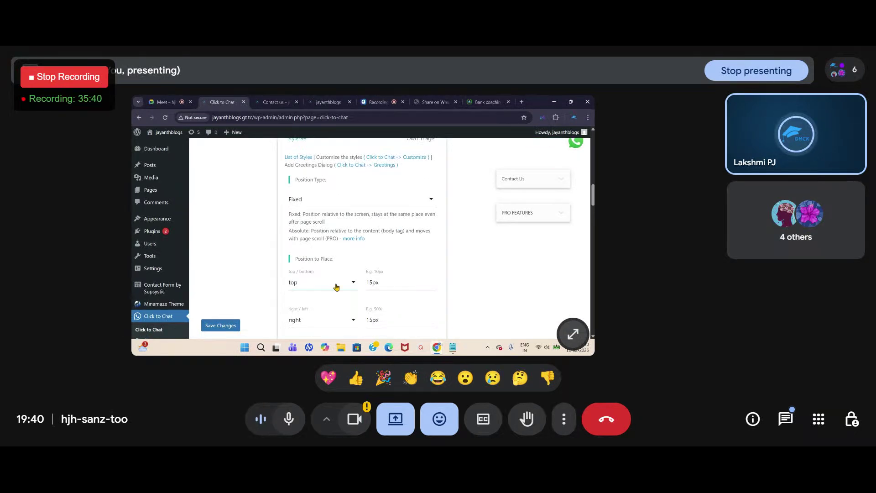
pyautogui.click(348, 283)
pyautogui.click(306, 312)
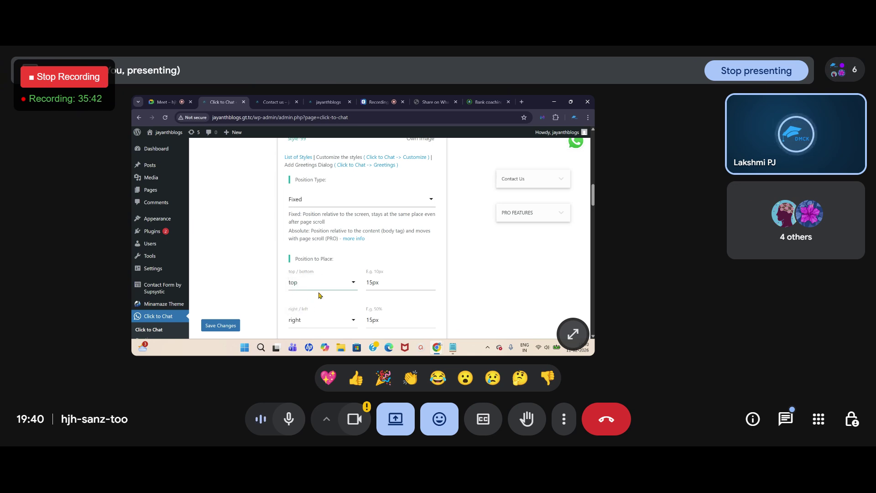
pyautogui.click(352, 284)
pyautogui.click(327, 289)
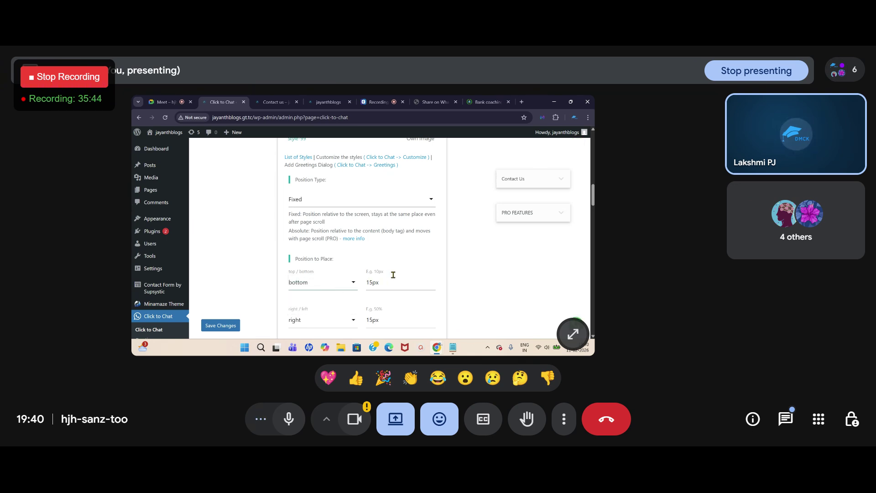
pyautogui.scroll(-1, 343, 286)
pyautogui.moveTo(373, 246); pyautogui.dragTo(369, 246)
pyautogui.write('200')
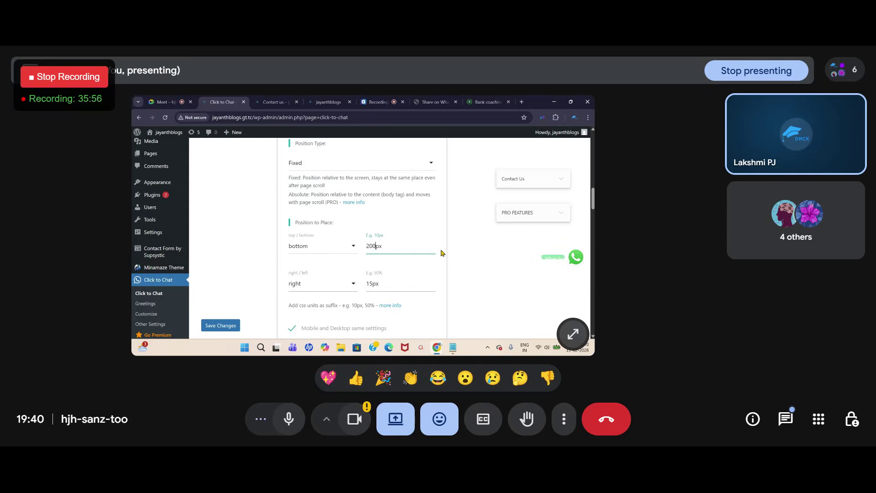
# Step: Keep the button on the right side with a 150px right offset
pyautogui.scroll(-1, 313, 286)
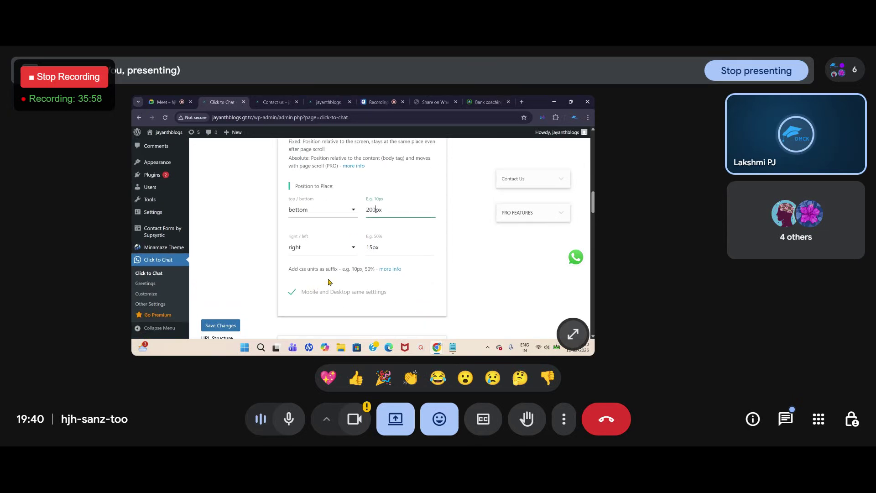
pyautogui.click(354, 250)
pyautogui.click(314, 271)
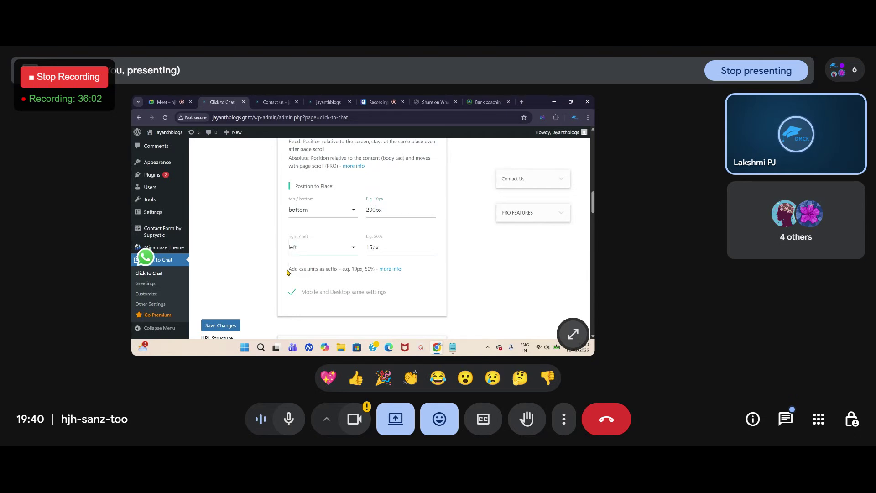
pyautogui.click(351, 249)
pyautogui.click(329, 251)
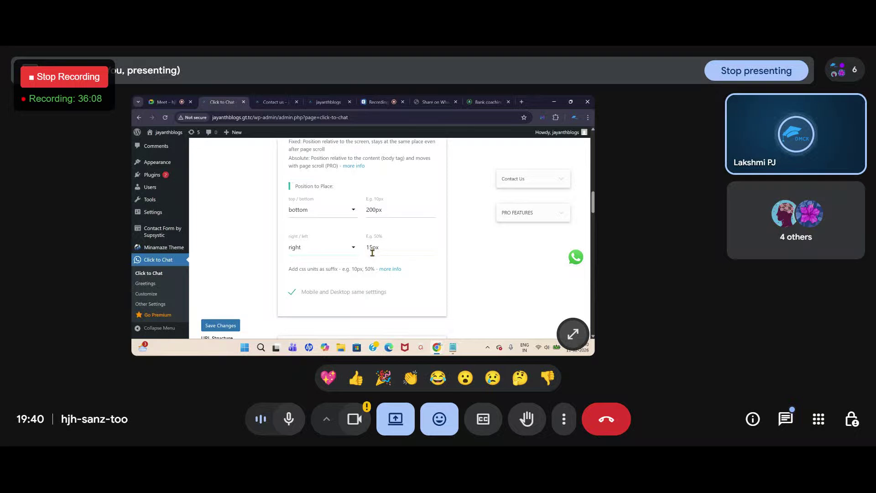
pyautogui.moveTo(373, 250); pyautogui.dragTo(369, 248)
pyautogui.write('200')
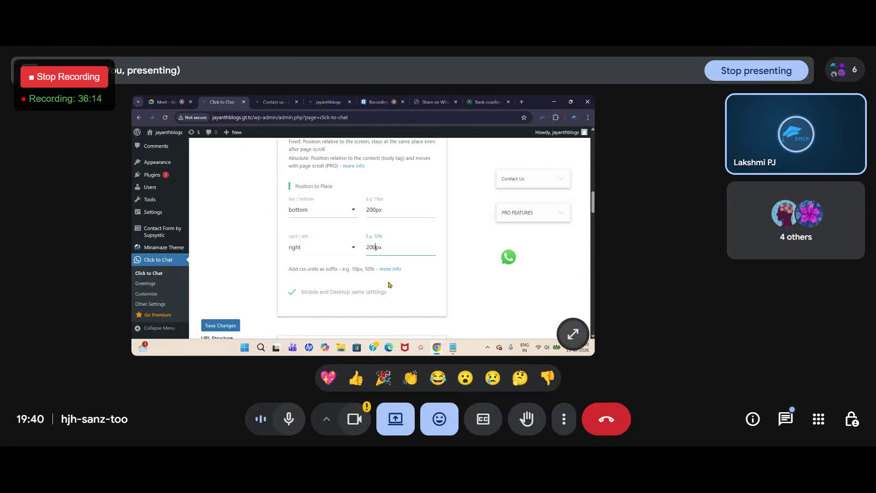
pyautogui.press('BackSpace')
pyautogui.press('BackSpace')
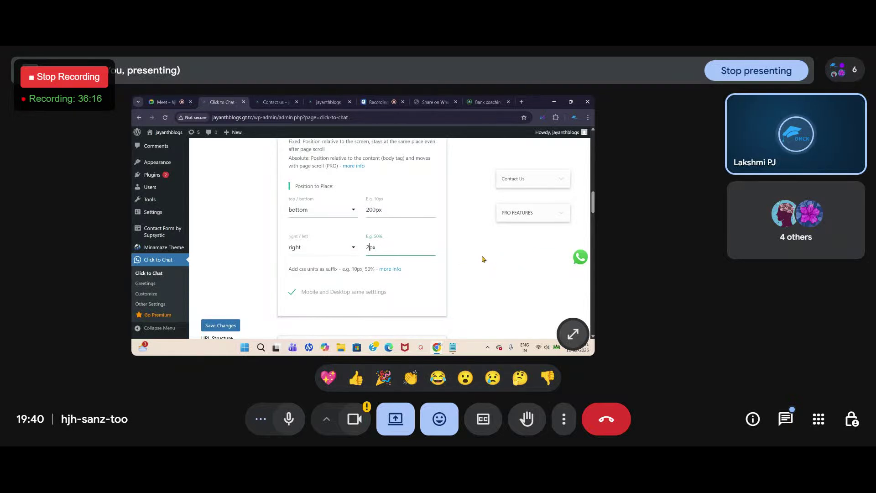
pyautogui.press('BackSpace')
pyautogui.write('150')
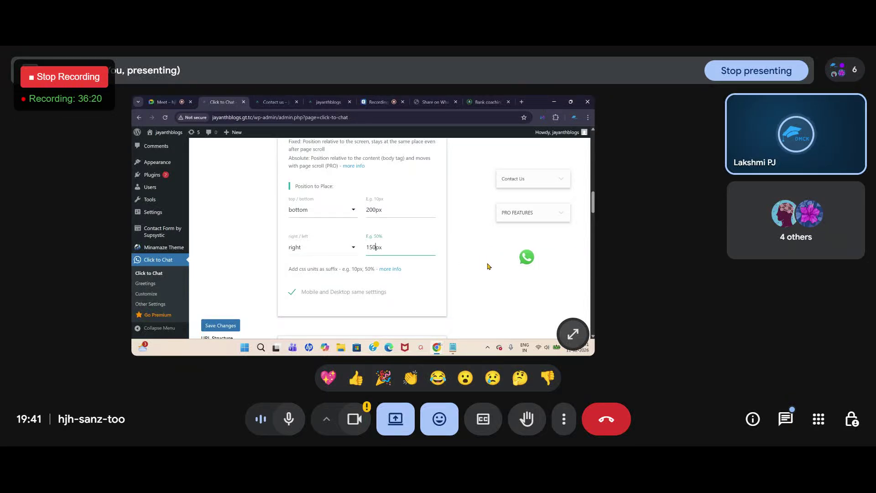
# Step: Set the Desktop display to Hide under Display Settings and save the Click to Chat settings
pyautogui.scroll(-4, 263, 276)
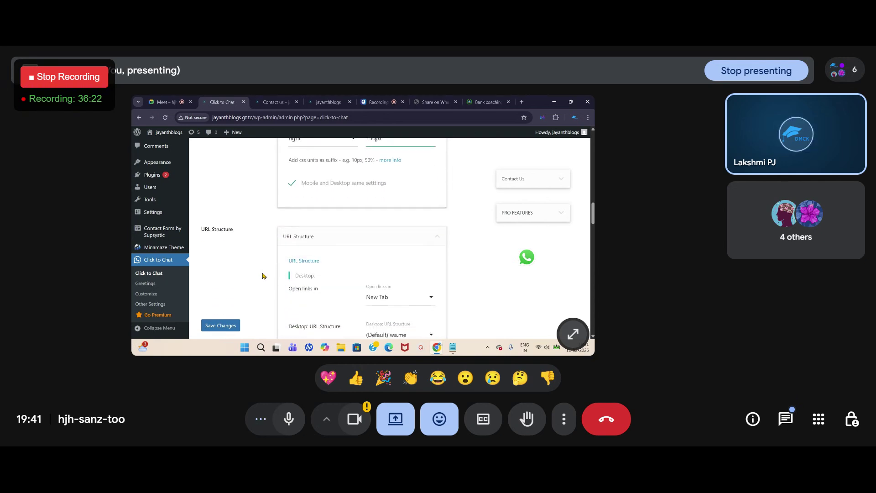
pyautogui.scroll(-4, 263, 276)
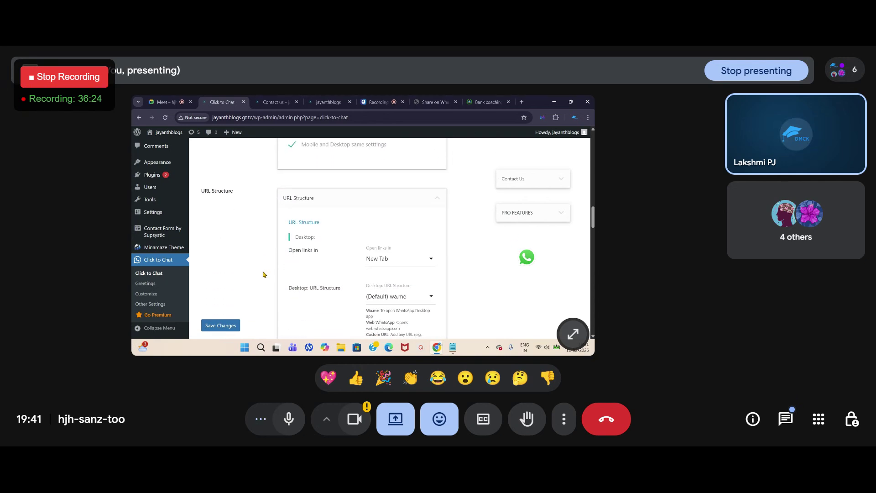
pyautogui.scroll(-4, 263, 273)
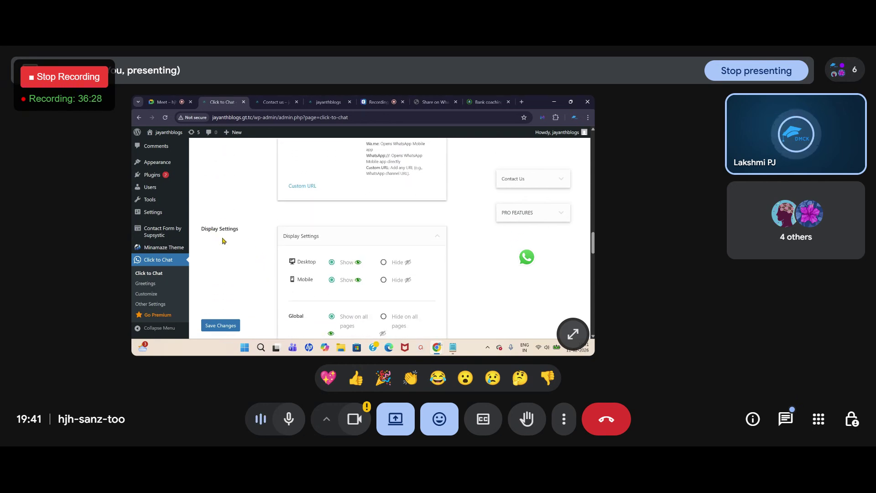
pyautogui.scroll(-1, 229, 236)
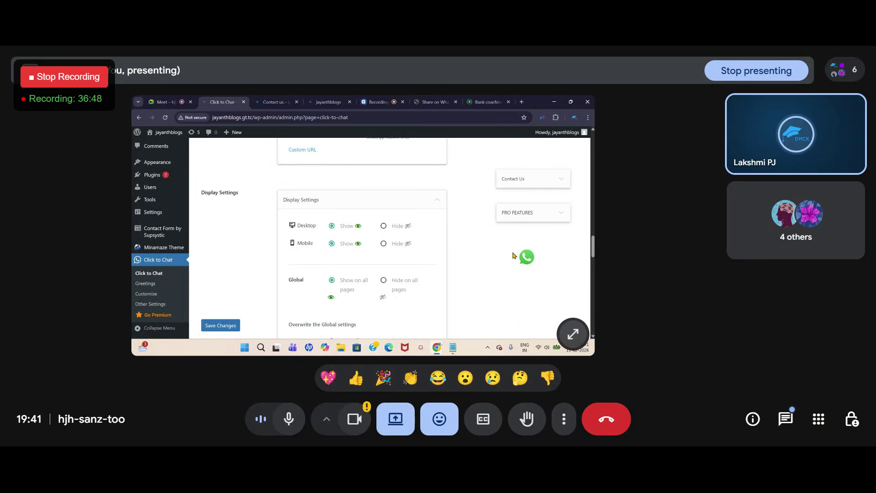
pyautogui.click(383, 227)
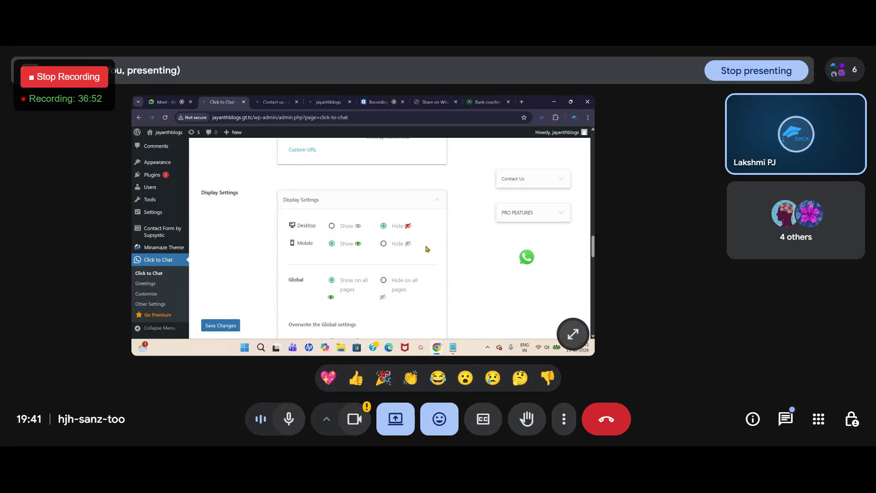
pyautogui.click(218, 329)
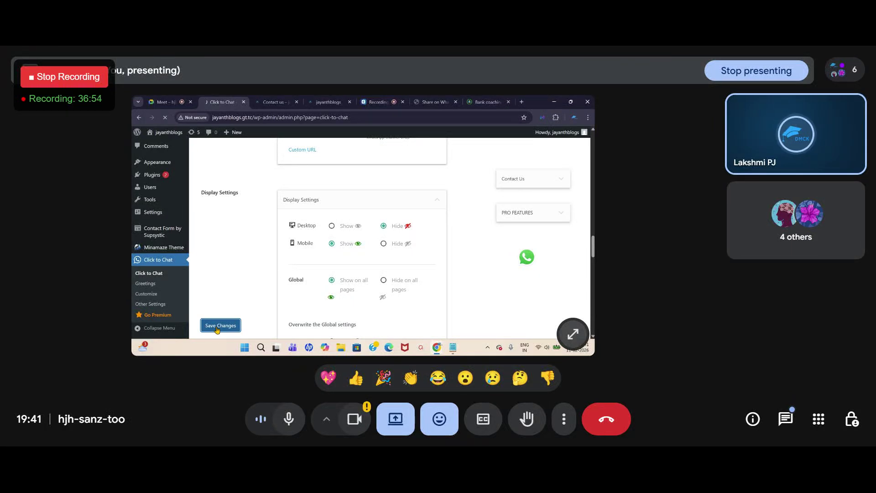
# Step: Open the live jayanthblogs homepage in a new tab, look it over, and return to the settings
pyautogui.moveTo(174, 136)
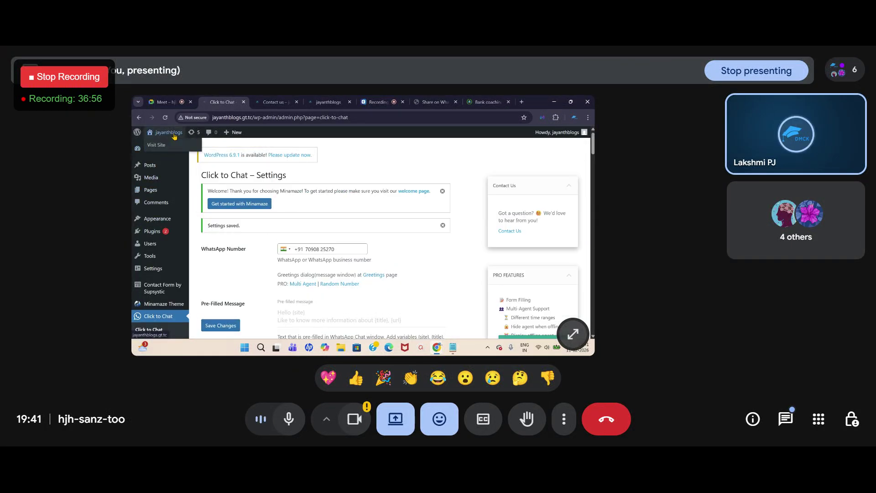
pyautogui.rightClick(156, 147)
pyautogui.click(177, 153)
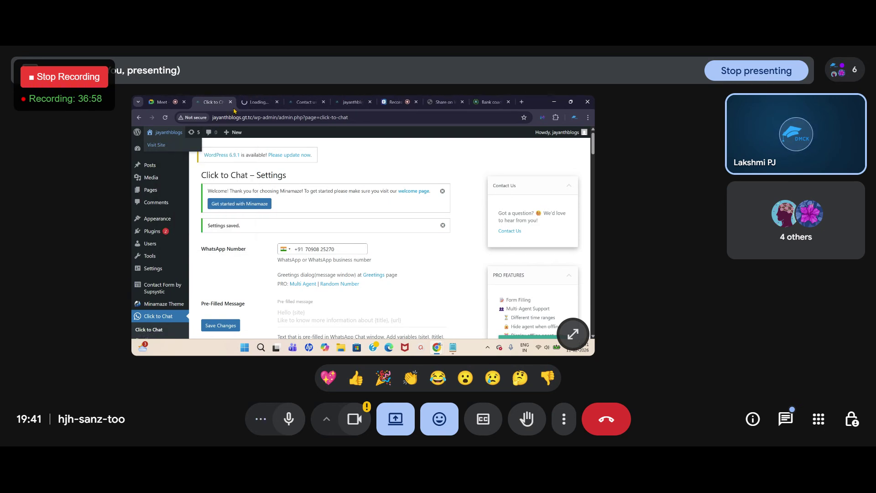
pyautogui.click(254, 102)
pyautogui.scroll(-10, 532, 249)
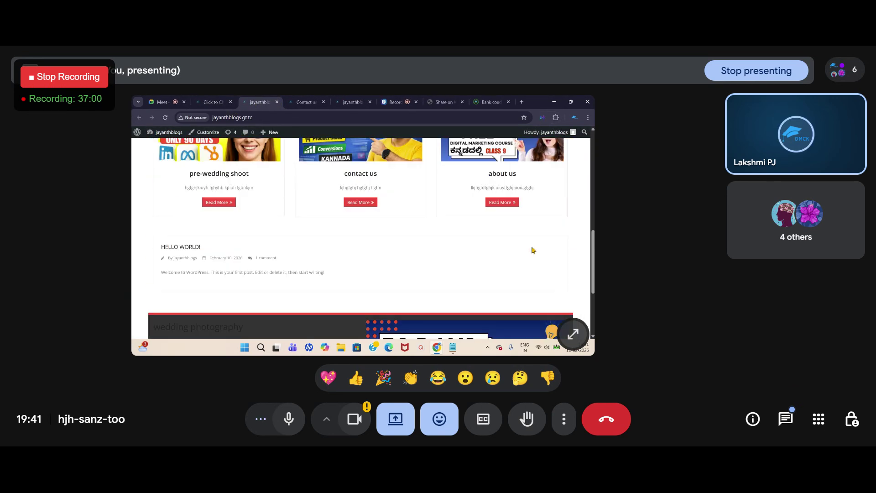
pyautogui.scroll(10, 532, 249)
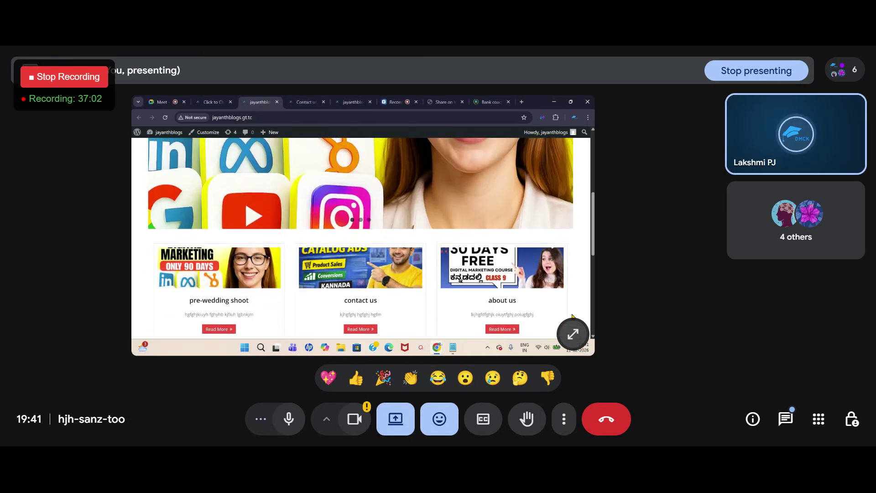
pyautogui.click(205, 105)
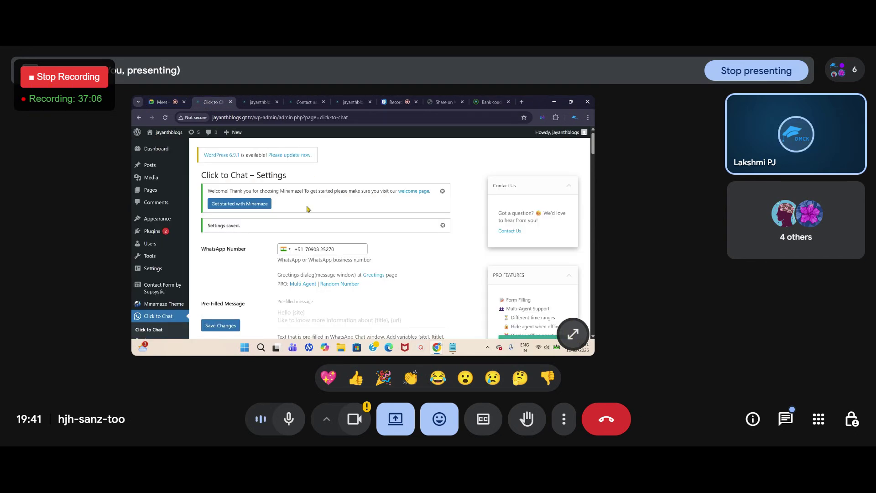
# Step: Switch the Desktop display back to Show and save the settings
pyautogui.scroll(-10, 287, 238)
pyautogui.scroll(-10, 292, 253)
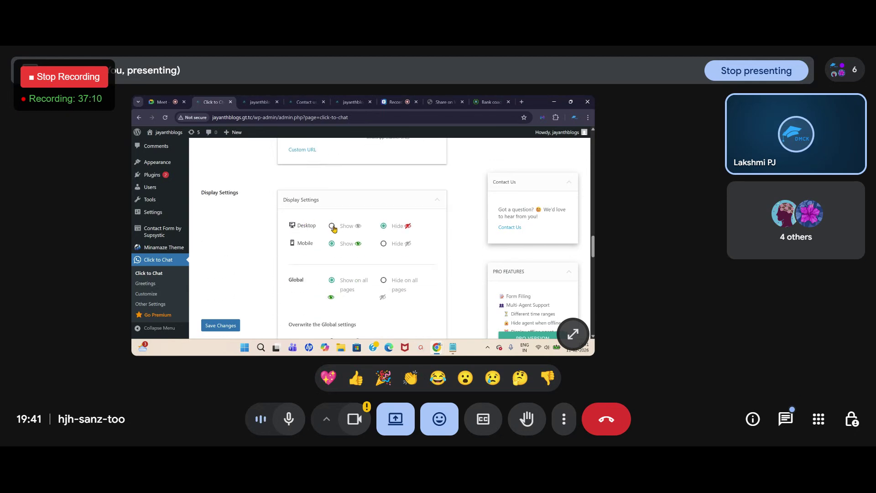
pyautogui.click(332, 227)
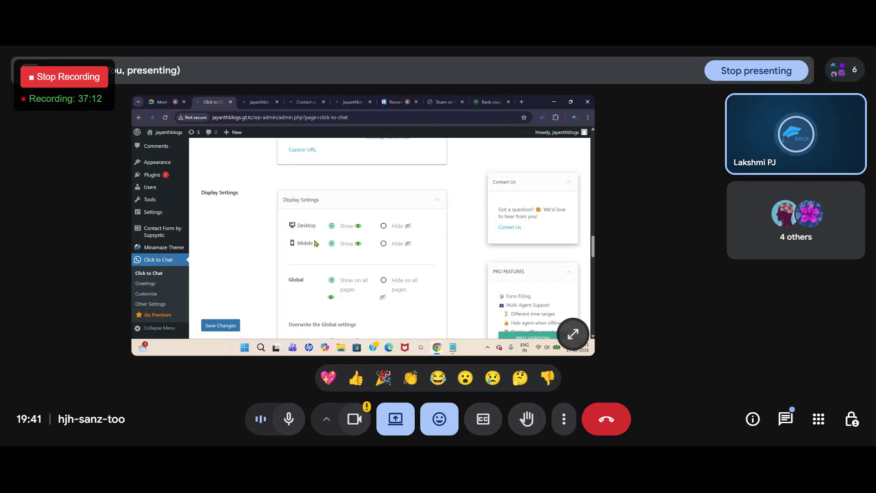
pyautogui.click(218, 327)
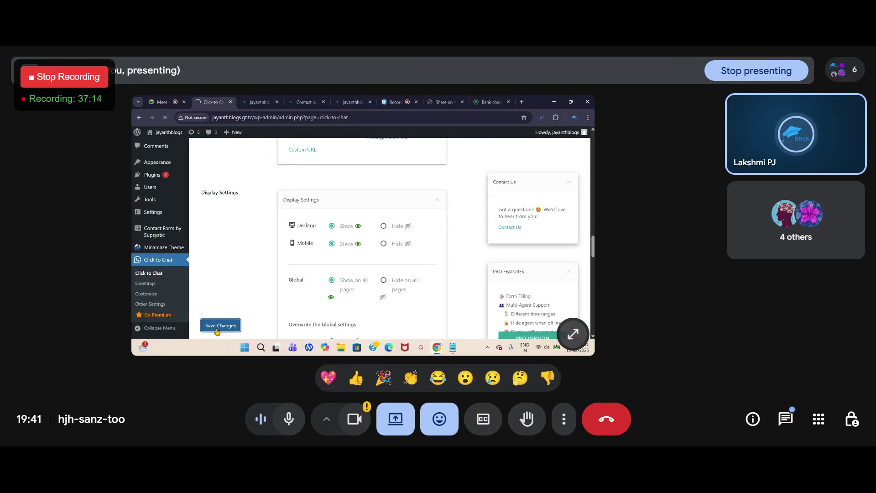
# Step: Reload the homepage to confirm the WhatsApp button appears, then return to the settings
pyautogui.click(257, 103)
pyautogui.click(165, 118)
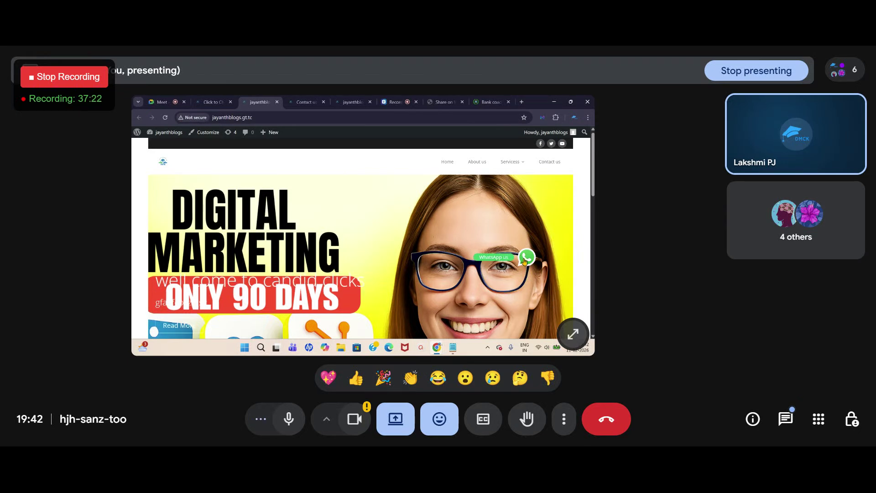
pyautogui.click(215, 102)
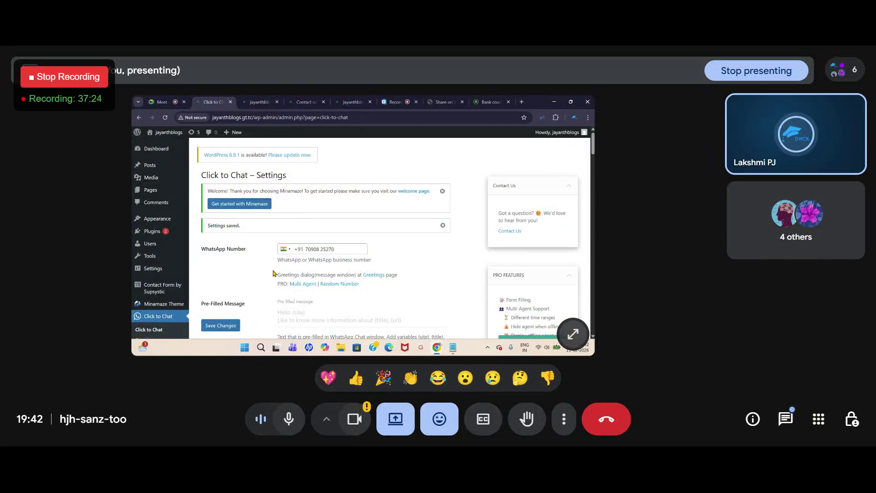
# Step: Review and re-save the Click to Chat settings, then view the jayanthblogs homepage's WhatsApp button
pyautogui.scroll(-15, 274, 274)
pyautogui.scroll(-5, 275, 270)
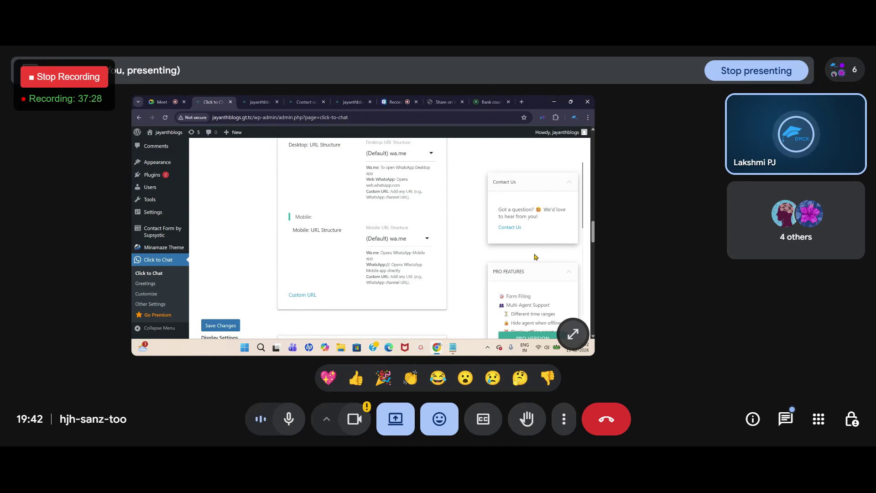
pyautogui.scroll(1, 535, 256)
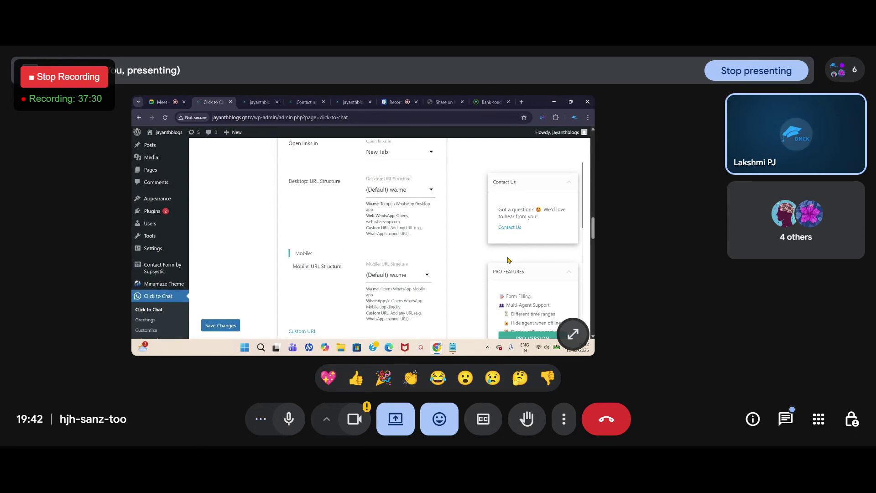
pyautogui.scroll(2, 456, 259)
pyautogui.scroll(-5, 377, 288)
pyautogui.scroll(-3, 384, 273)
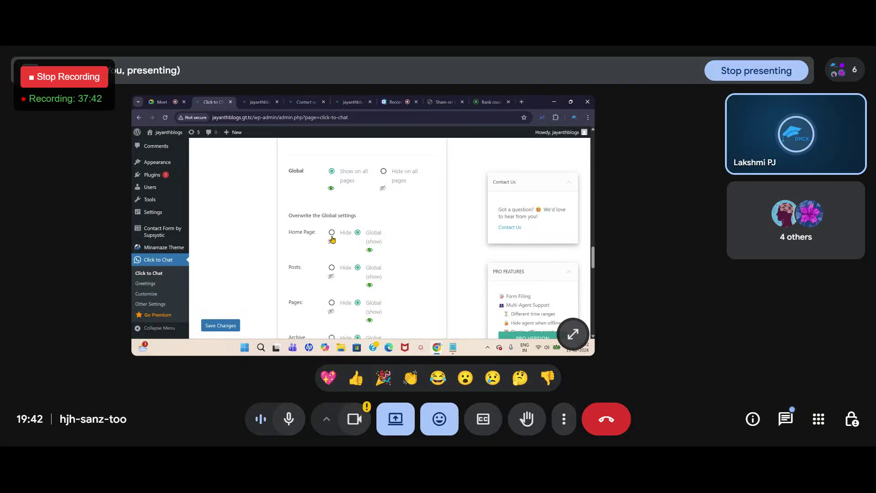
pyautogui.scroll(-3, 307, 259)
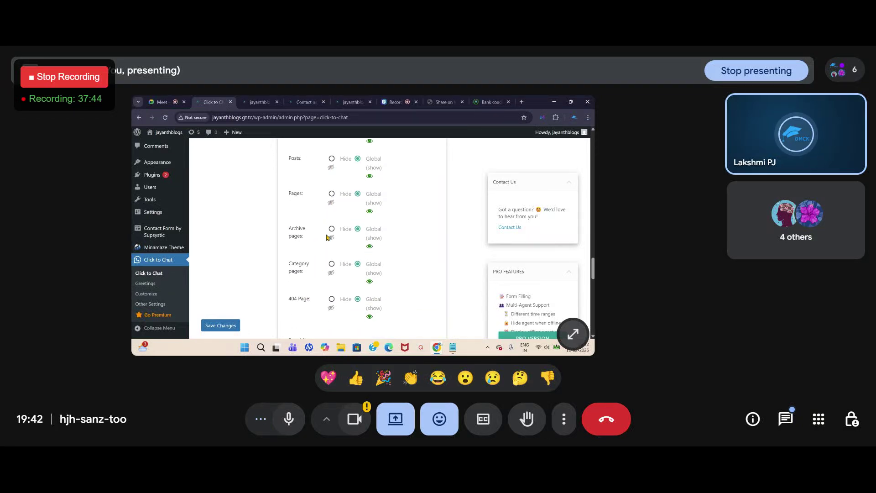
pyautogui.scroll(-5, 332, 217)
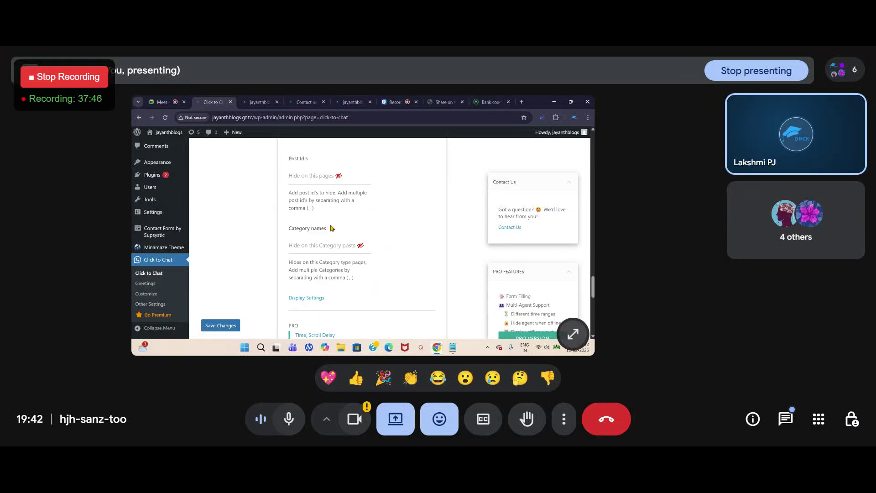
pyautogui.scroll(-8, 331, 231)
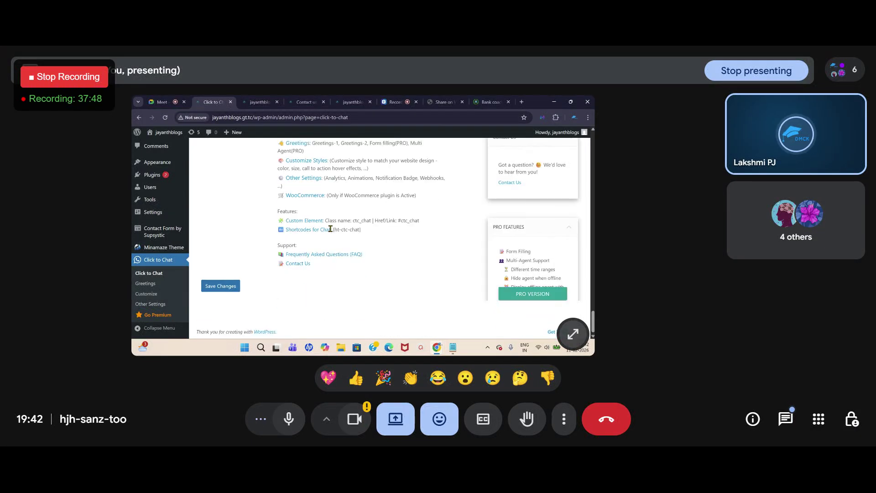
pyautogui.click(222, 289)
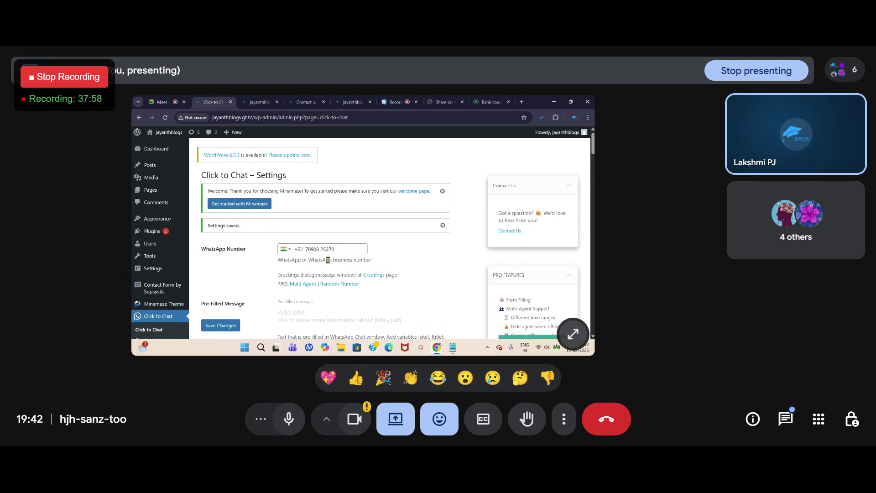
pyautogui.click(260, 101)
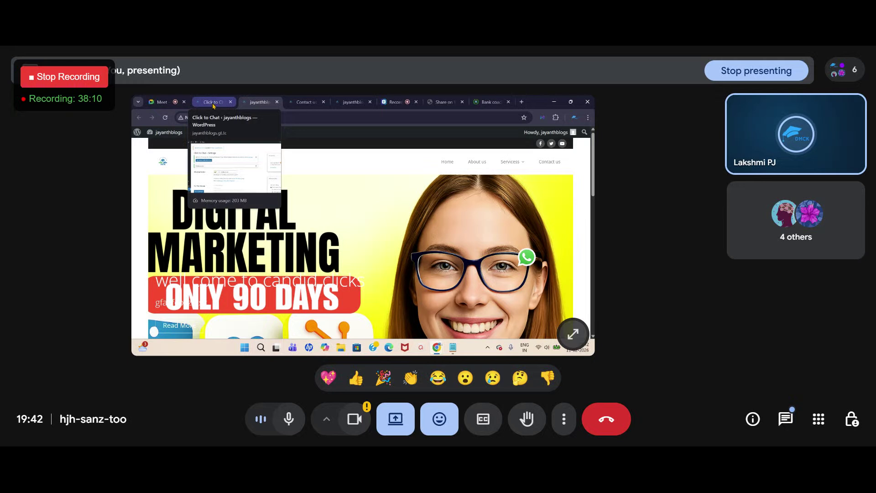
# Step: Bring the Google Meet call to the front, then read and close the in-call messages
pyautogui.click(162, 102)
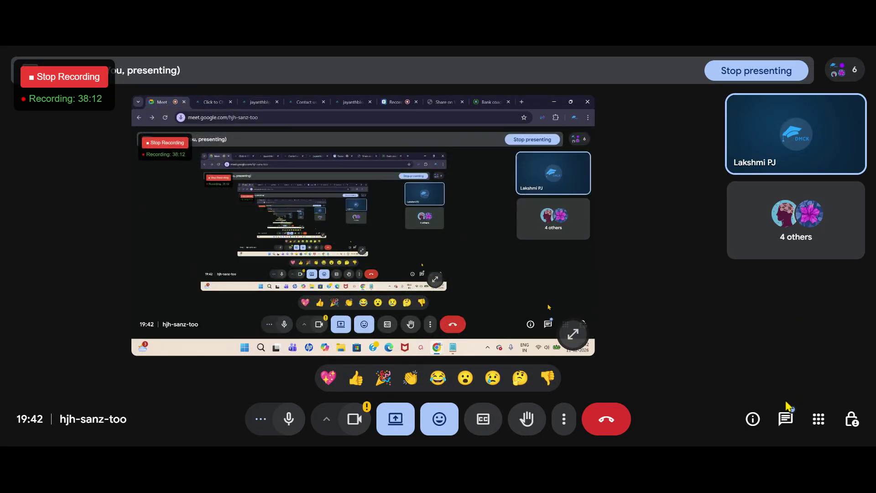
pyautogui.click(785, 417)
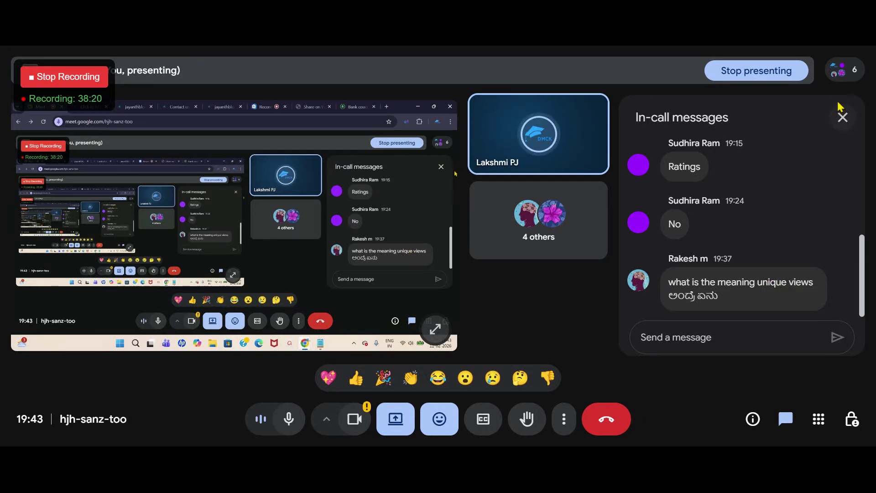
pyautogui.click(843, 118)
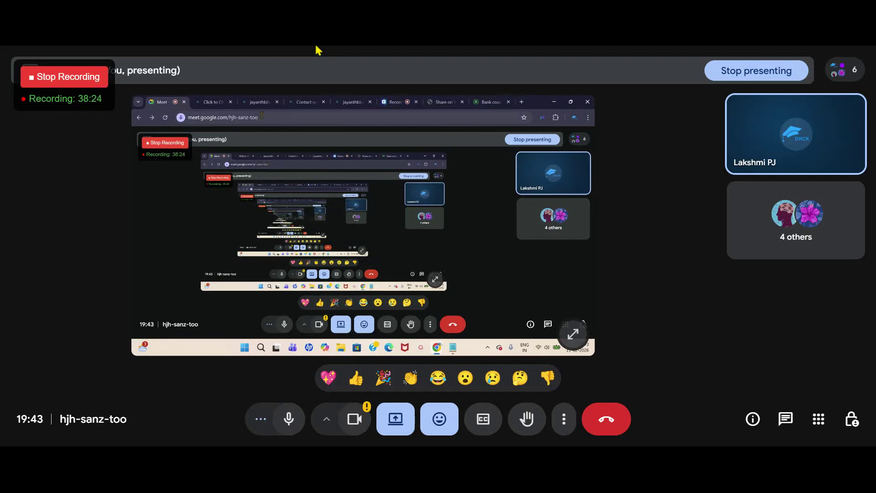
# Step: Load the Prasad Academy site's /home/ page and scroll it to check for the call button
pyautogui.click(486, 102)
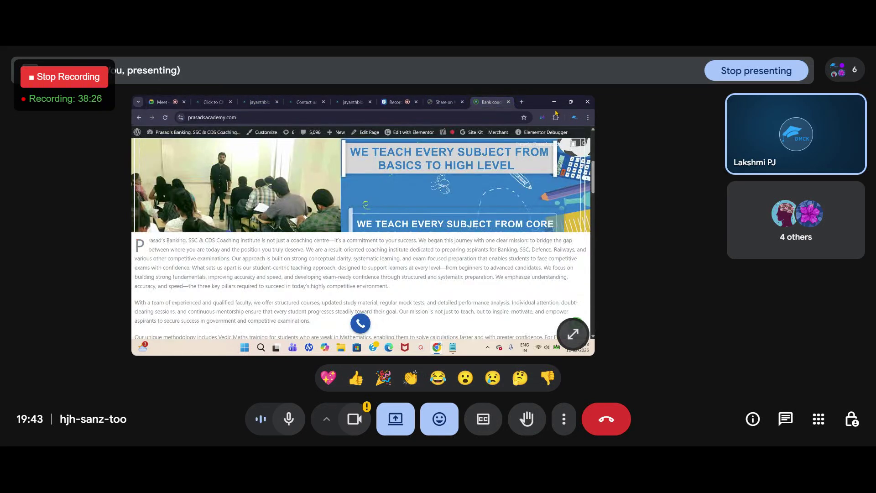
pyautogui.scroll(1, 437, 196)
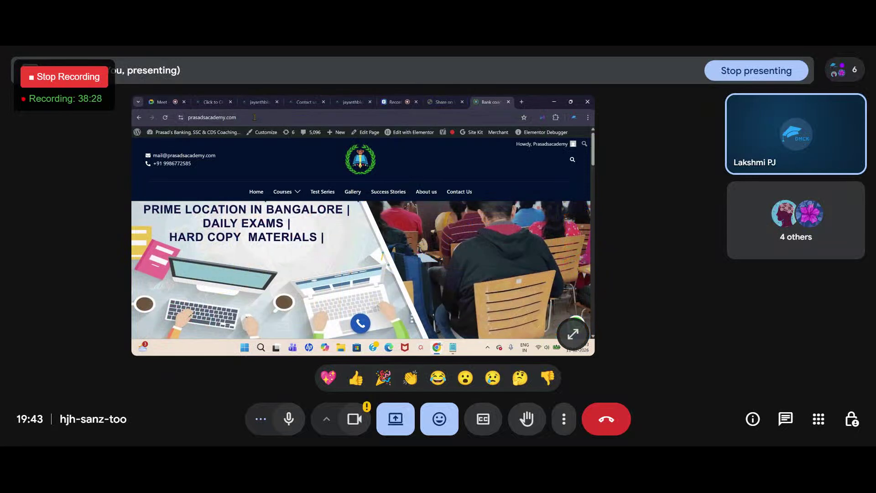
pyautogui.click(258, 117)
pyautogui.click(264, 115)
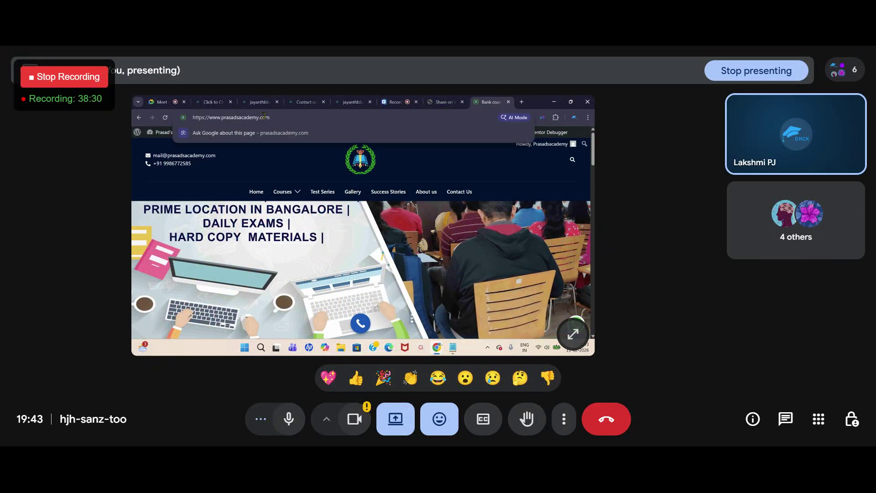
pyautogui.write('/home/')
pyautogui.press('Return')
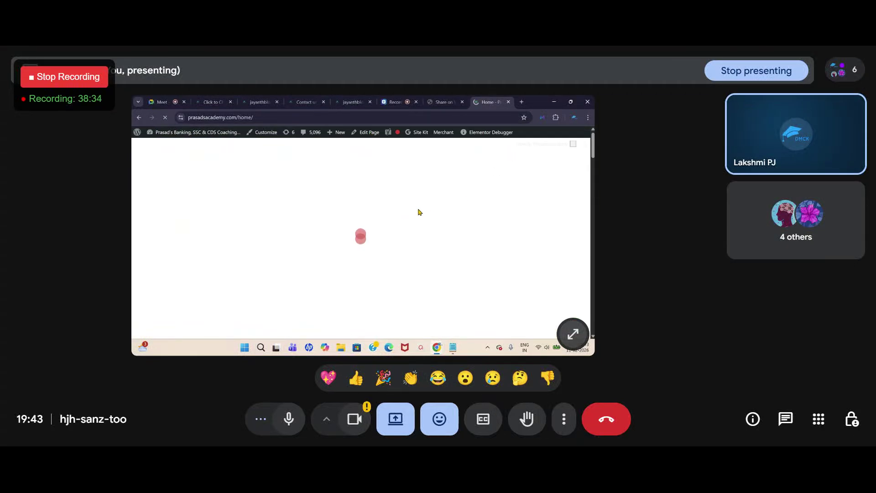
pyautogui.scroll(-10, 372, 227)
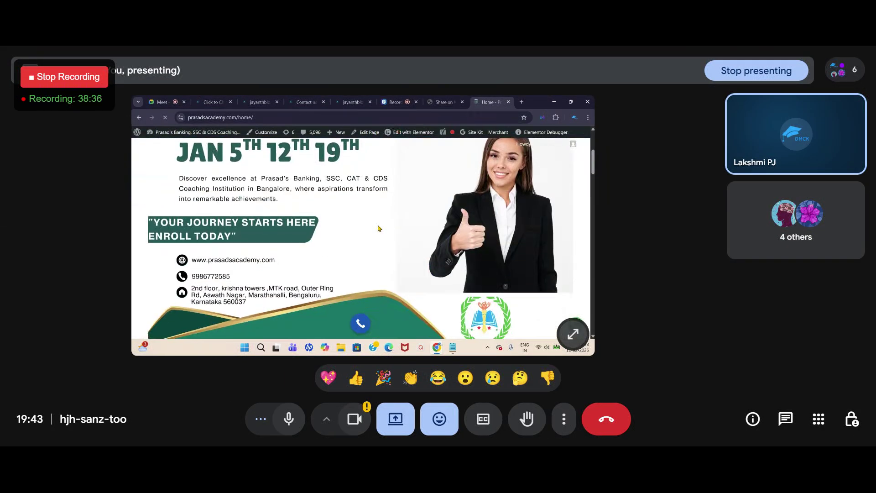
pyautogui.scroll(5, 378, 228)
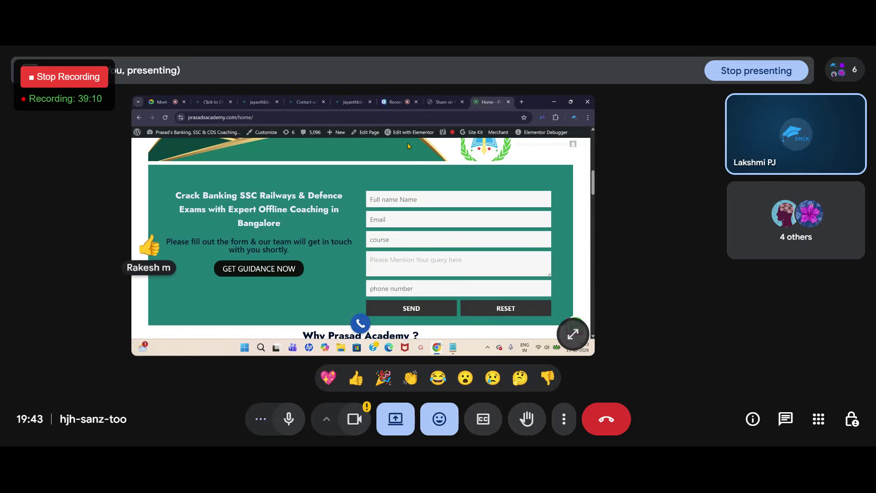
# Step: Compare against the Prasad Academy home page, then return to the Click to Chat settings
pyautogui.click(216, 102)
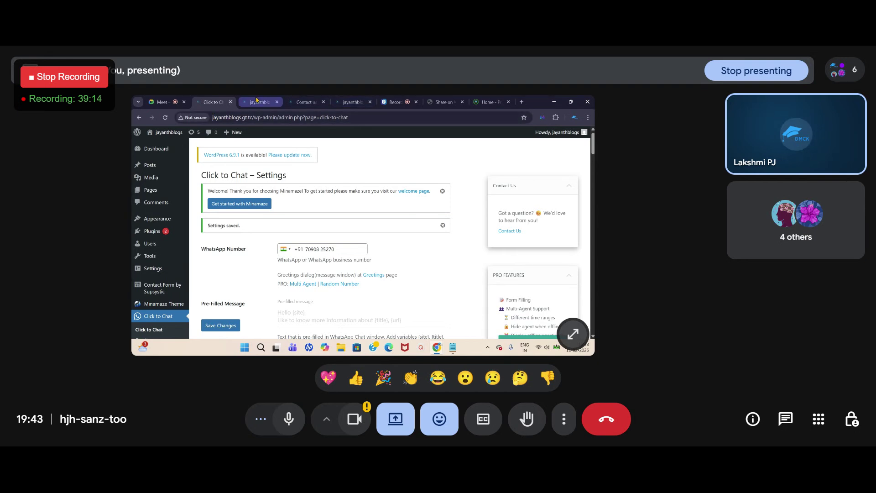
pyautogui.click(487, 102)
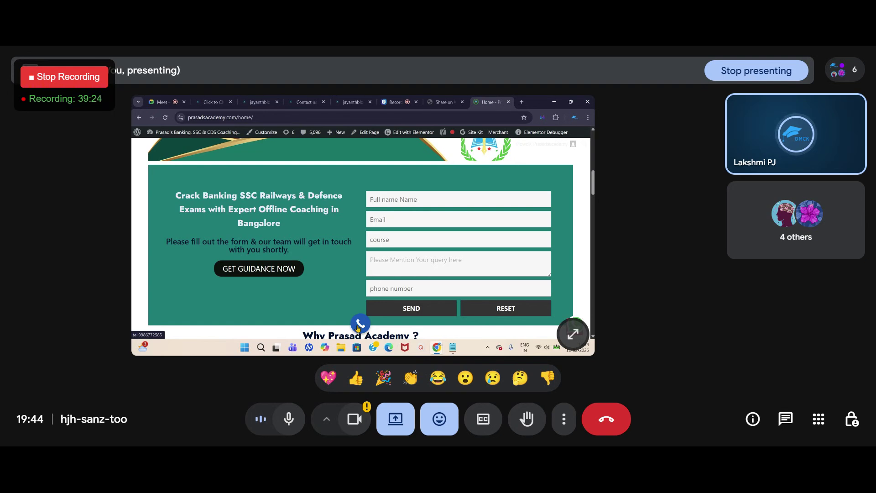
pyautogui.scroll(3, 419, 288)
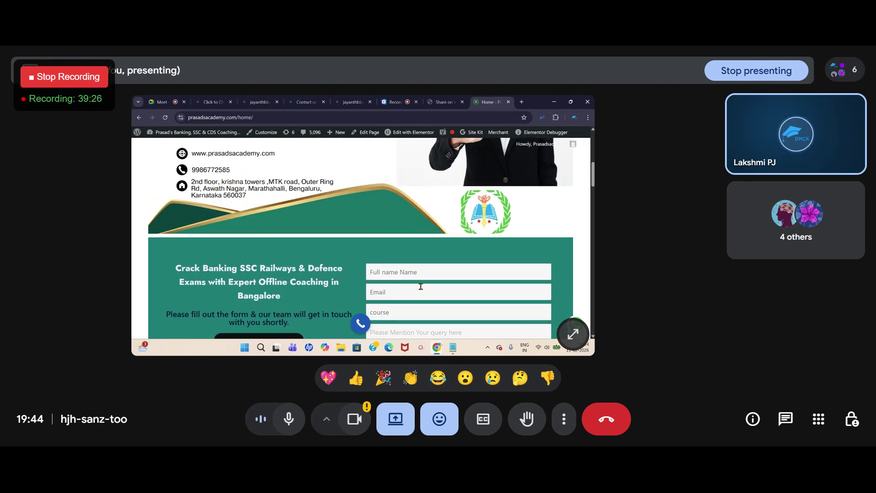
pyautogui.scroll(6, 421, 286)
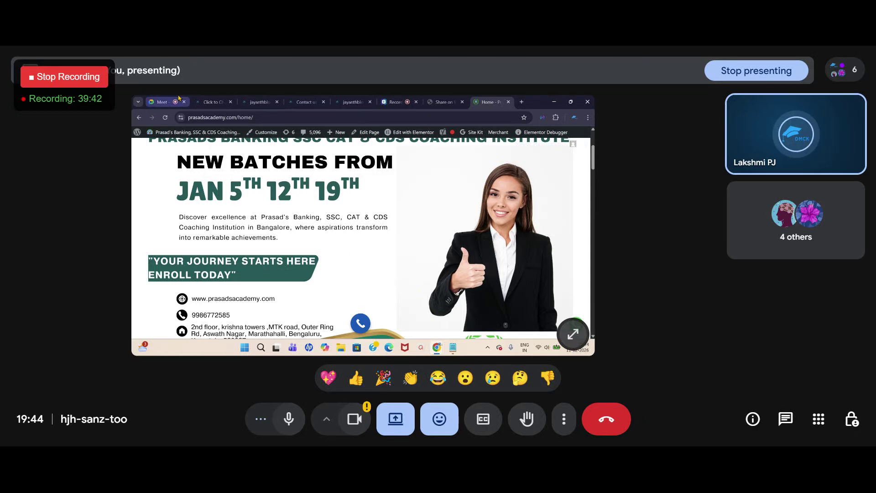
pyautogui.click(205, 104)
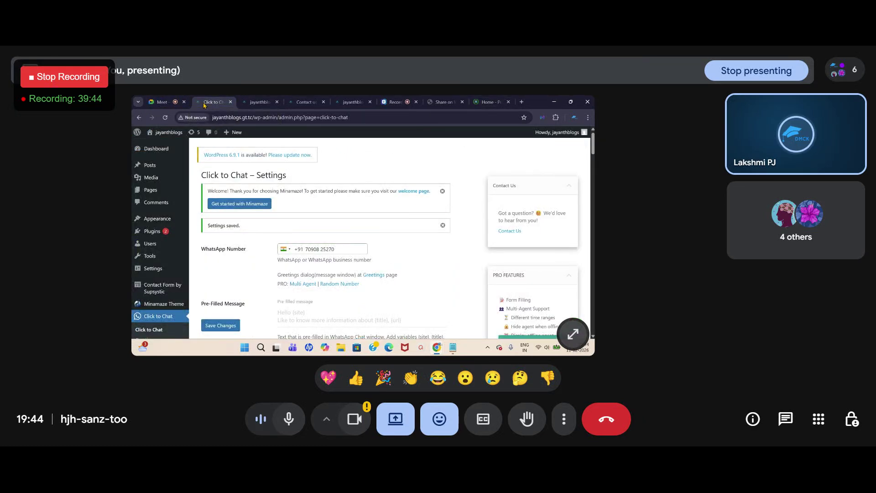
# Step: Search new plugins for 'cakl now', then install and activate the Call Now Button plugin
pyautogui.click(150, 232)
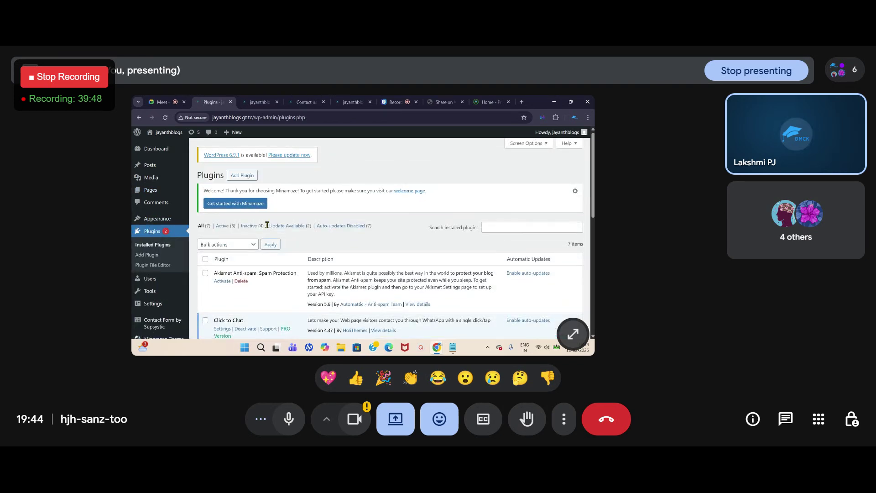
pyautogui.click(250, 176)
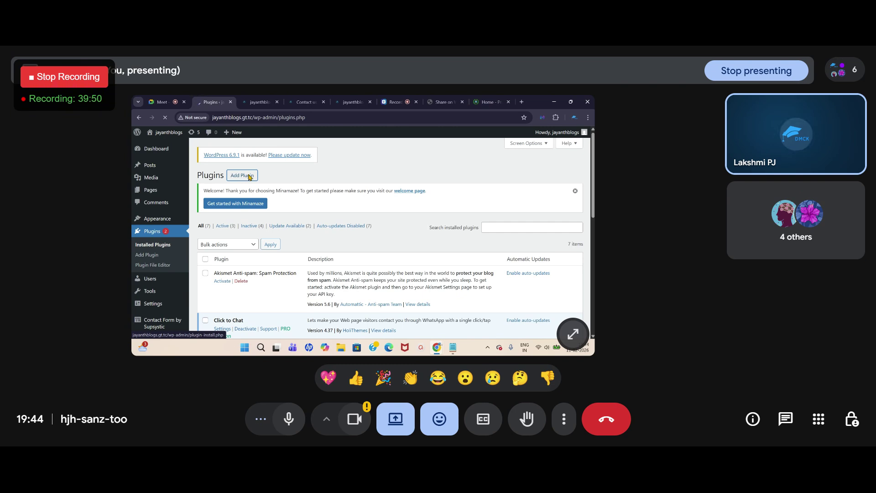
pyautogui.click(459, 247)
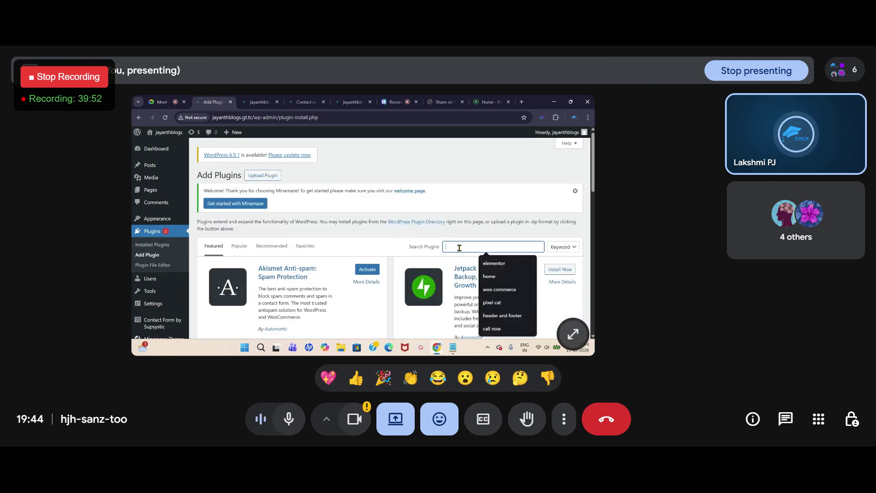
pyautogui.write('ca')
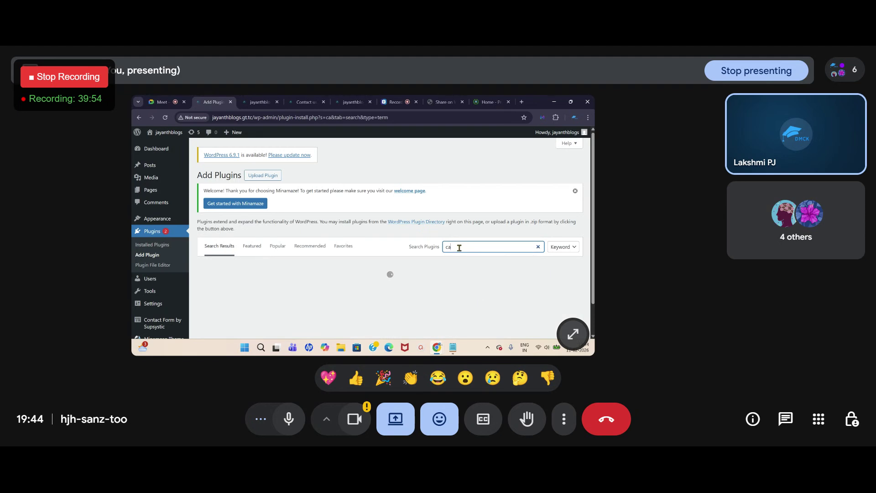
pyautogui.write('k')
pyautogui.write('l now')
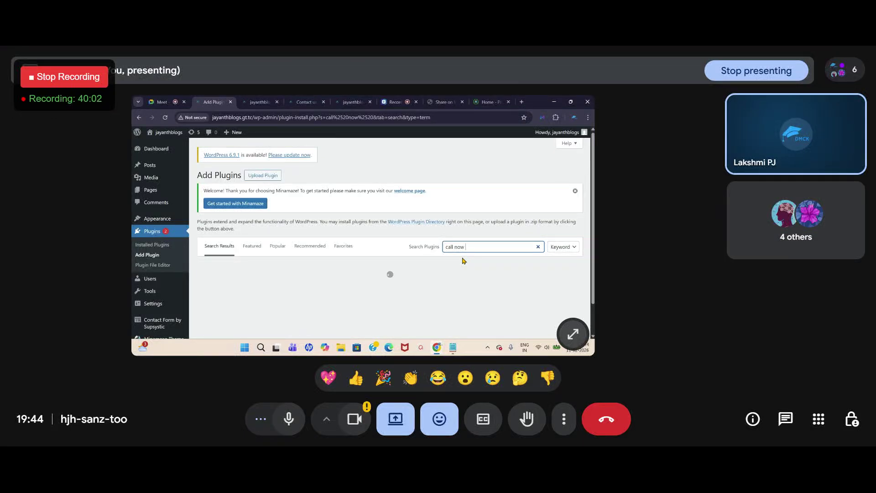
pyautogui.scroll(-2, 280, 253)
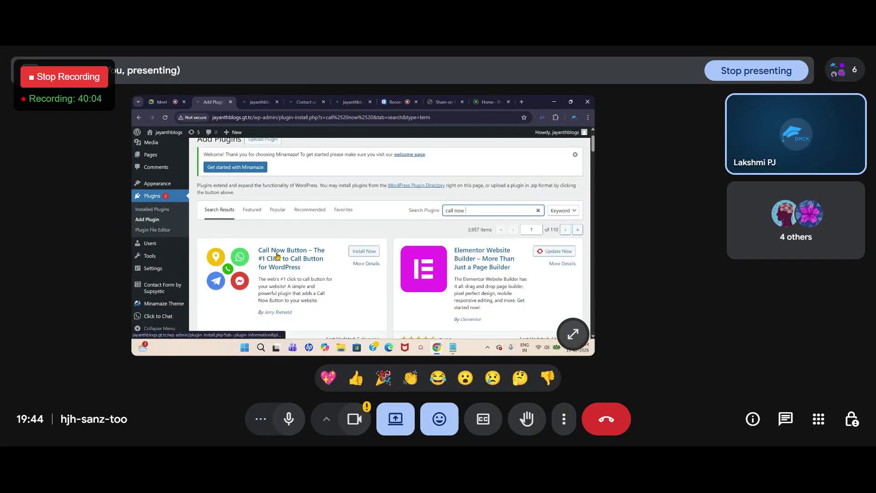
pyautogui.scroll(-2, 281, 253)
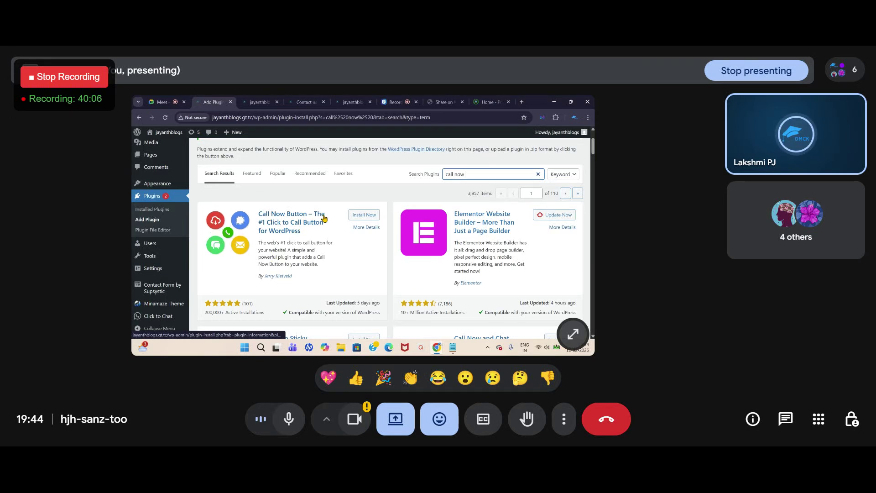
pyautogui.click(364, 215)
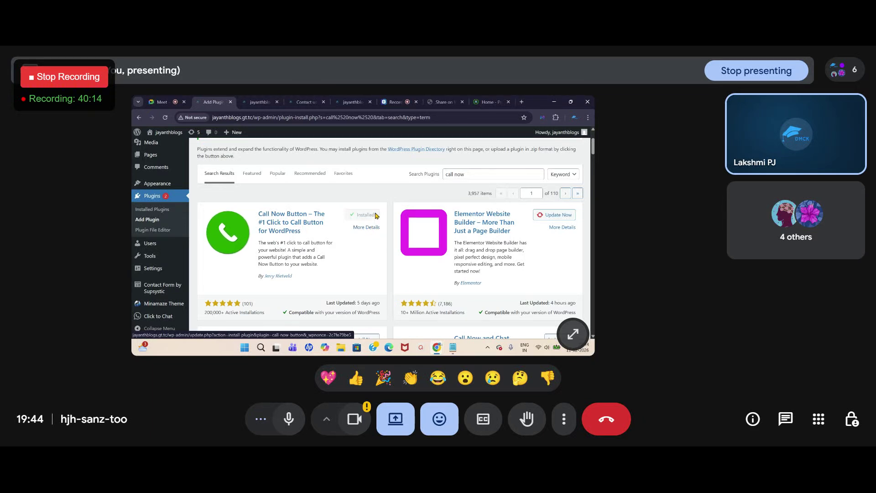
pyautogui.click(367, 219)
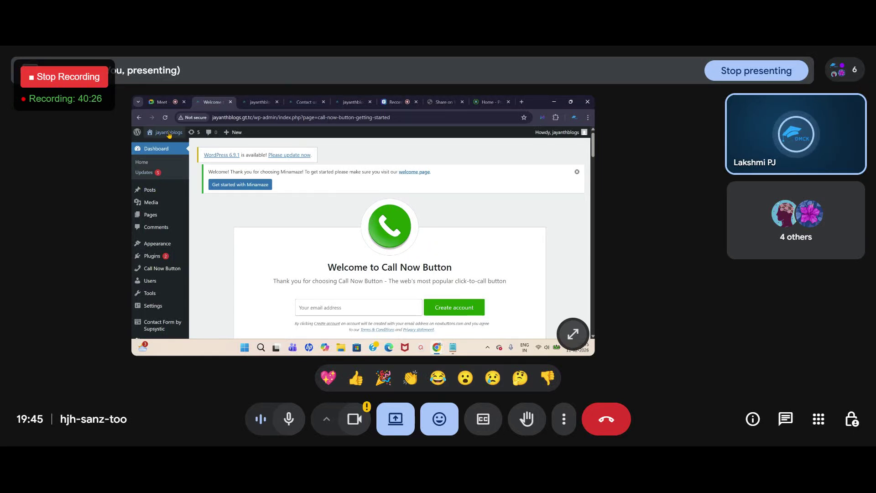
# Step: Set the Call Now Button to Phone, with the saved phone number and 'call us' text, and save
pyautogui.moveTo(152, 273)
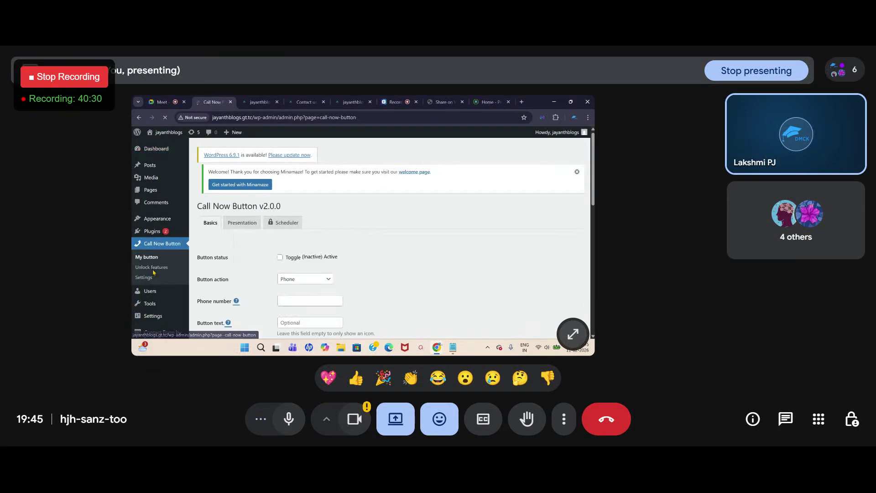
pyautogui.scroll(-3, 312, 236)
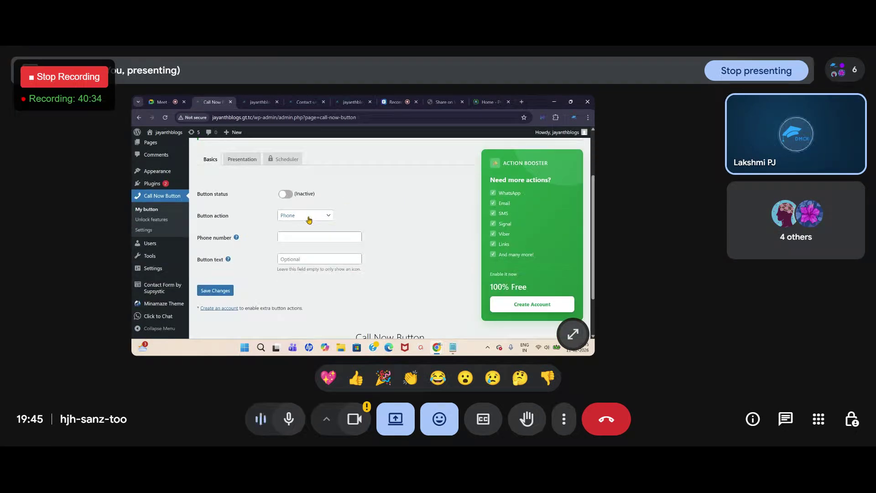
pyautogui.click(300, 218)
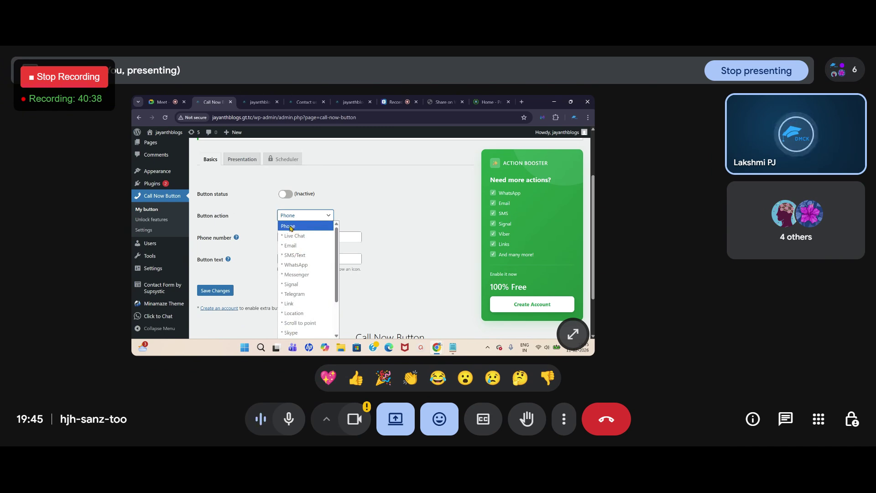
pyautogui.click(289, 228)
pyautogui.click(303, 240)
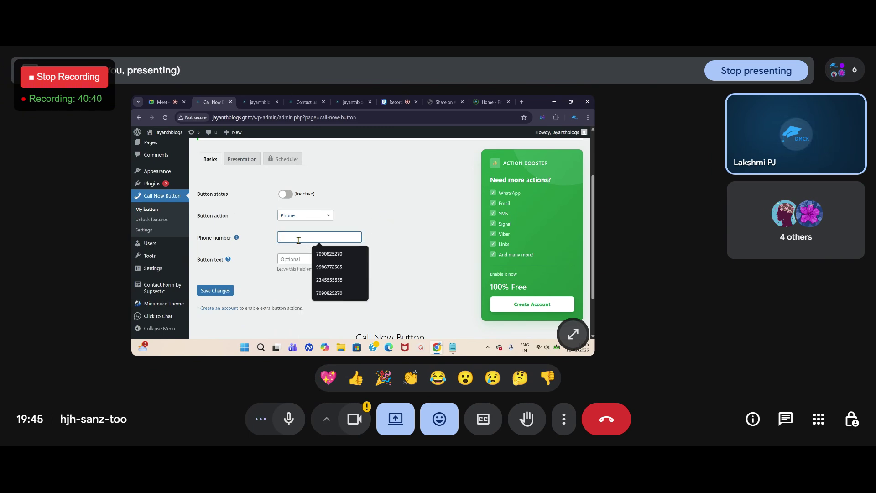
pyautogui.click(326, 252)
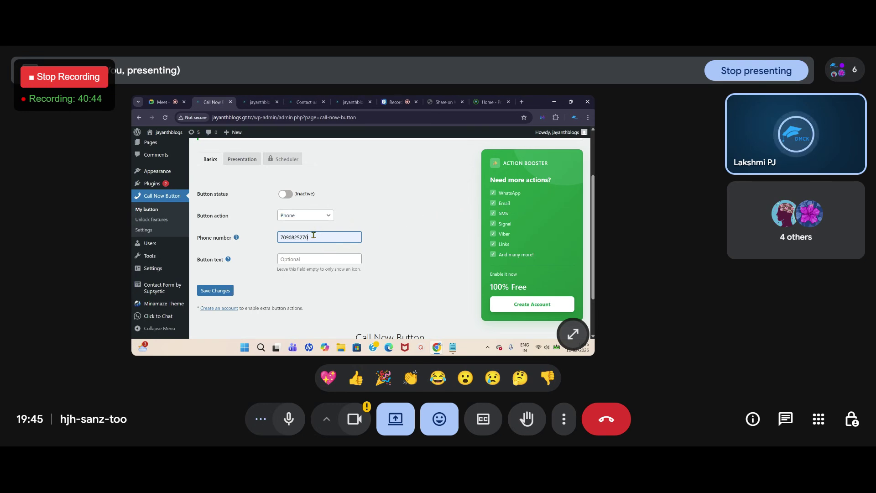
pyautogui.moveTo(308, 237); pyautogui.dragTo(277, 237)
pyautogui.click(374, 239)
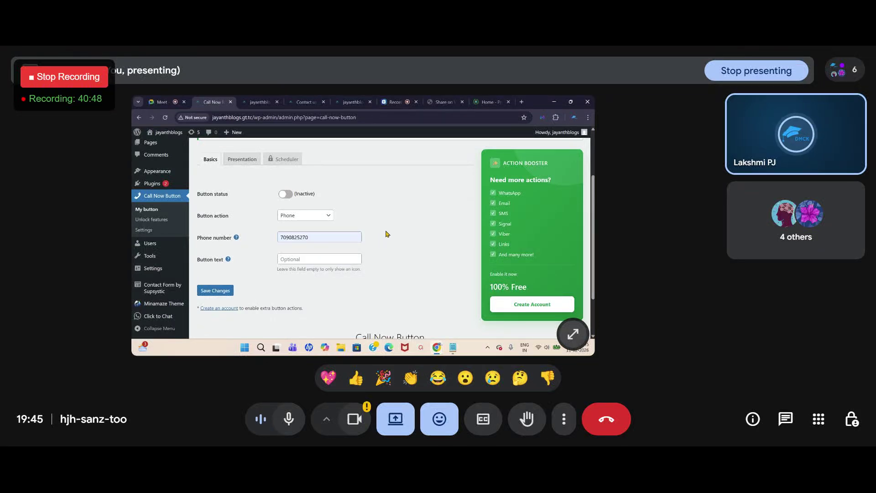
pyautogui.click(289, 260)
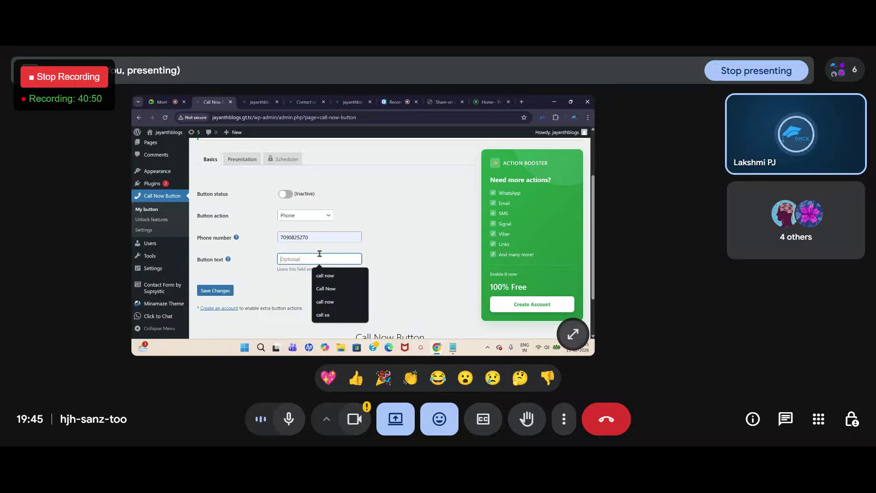
pyautogui.click(323, 315)
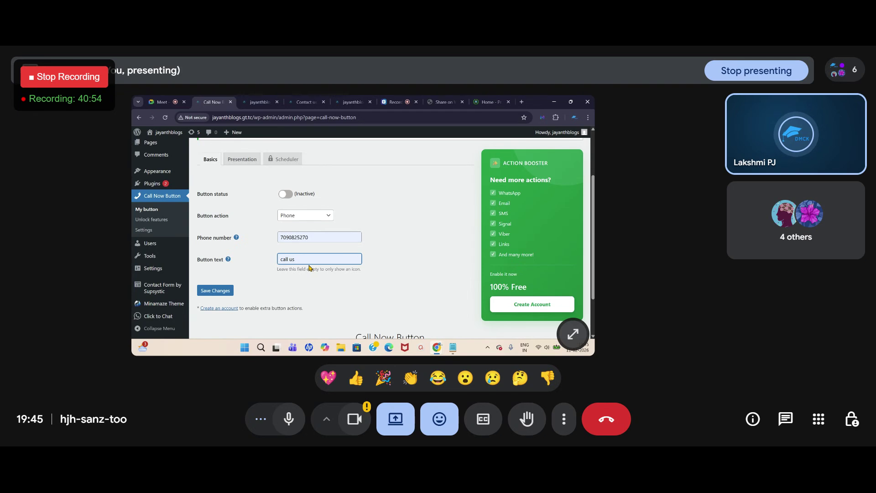
pyautogui.click(213, 291)
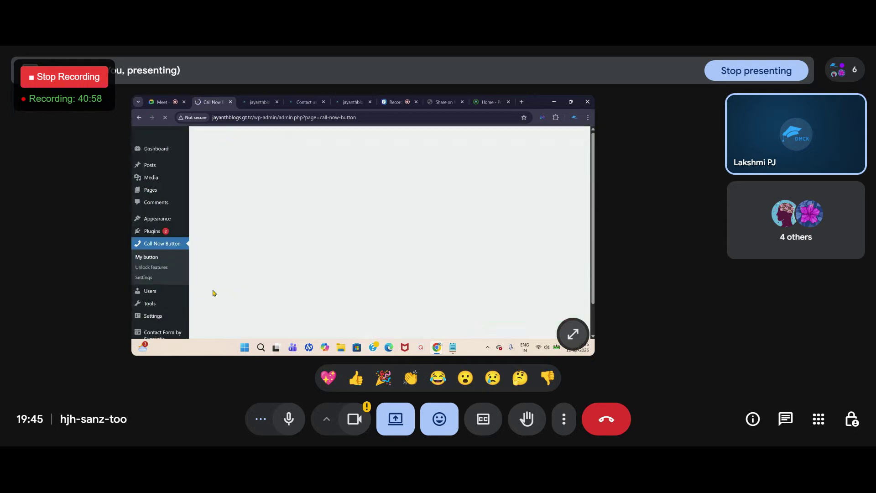
# Step: Reload the live homepage to look for the call button, then return to its settings
pyautogui.click(257, 102)
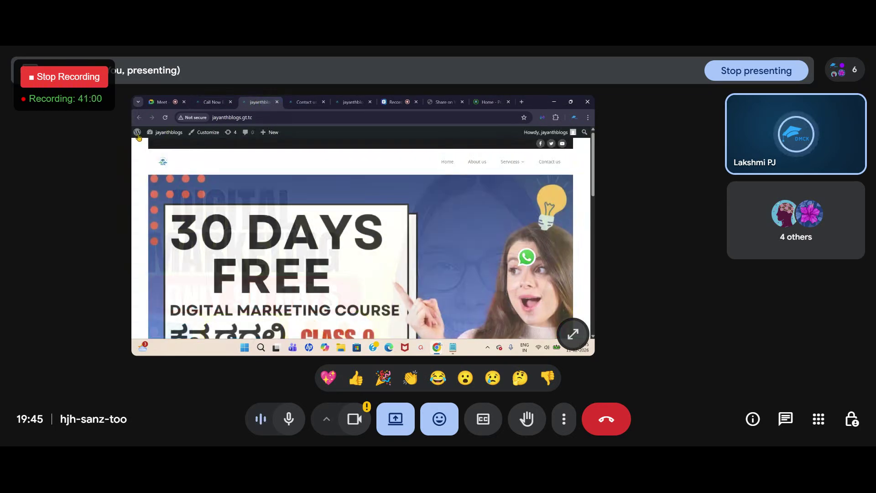
pyautogui.click(165, 118)
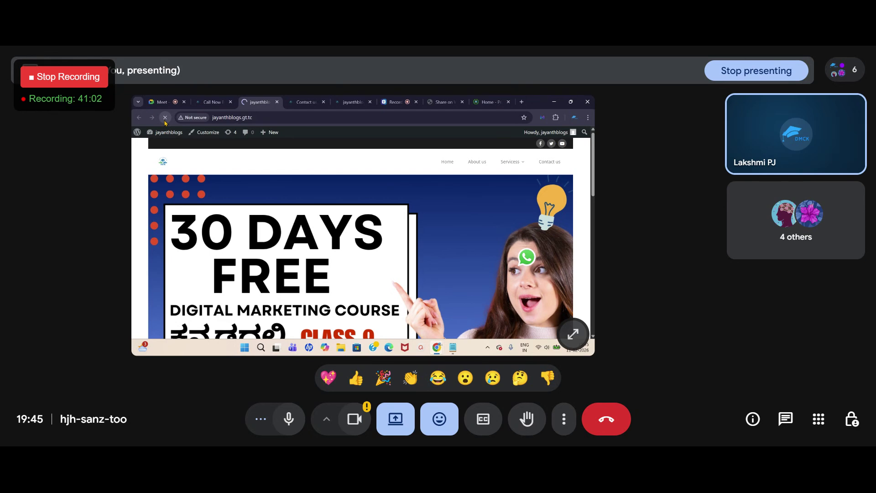
pyautogui.scroll(-10, 452, 259)
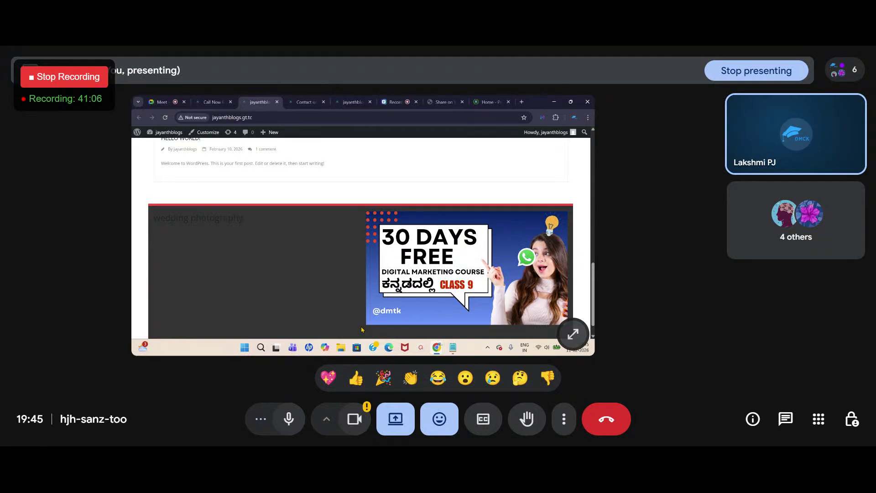
pyautogui.click(212, 103)
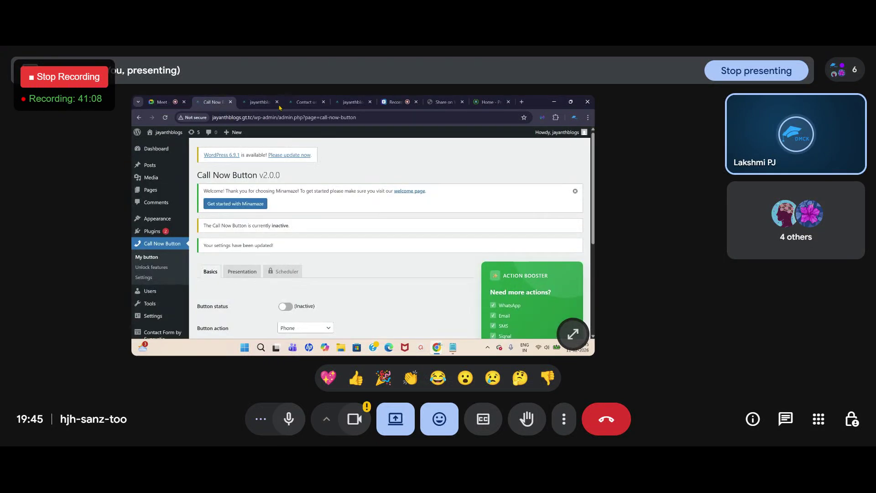
pyautogui.scroll(-1, 258, 261)
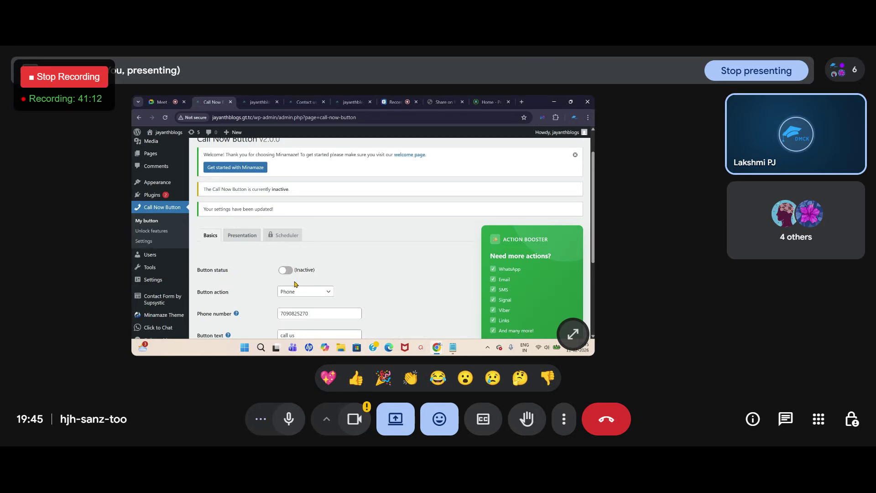
# Step: Switch the Call Now Button status to Active and save the settings
pyautogui.click(286, 270)
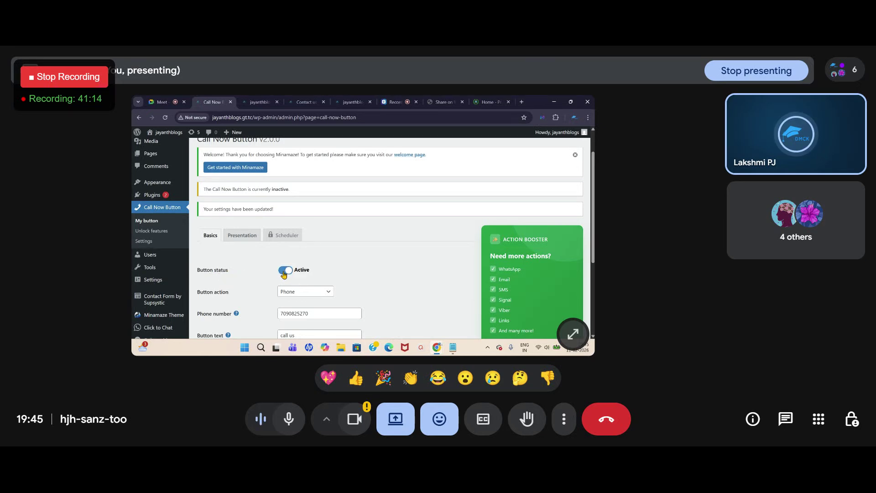
pyautogui.scroll(-5, 284, 273)
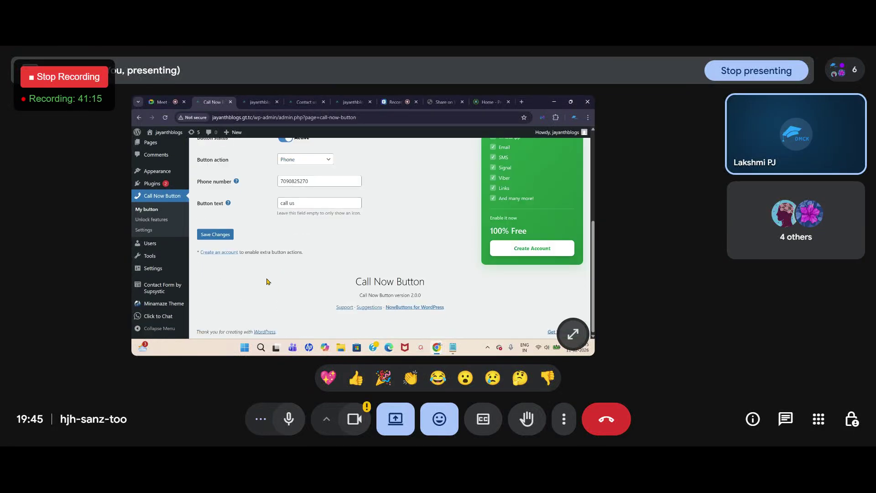
pyautogui.click(214, 235)
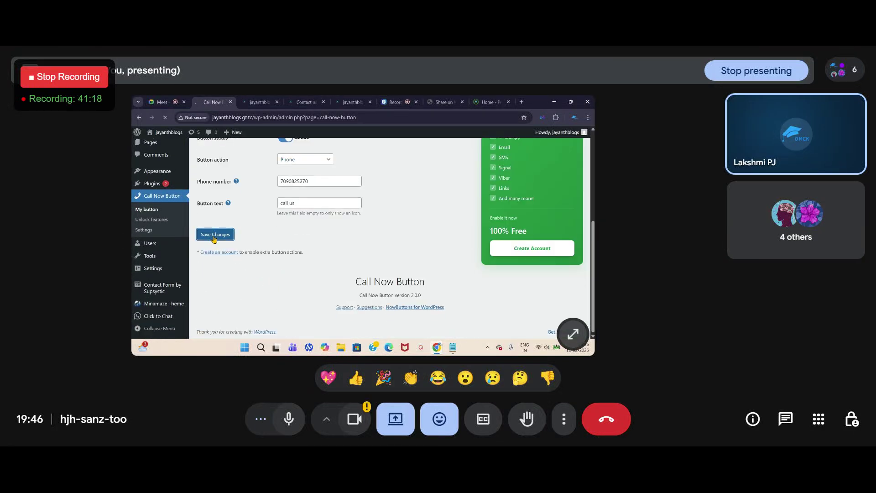
# Step: Reload the live homepage to check for the call button, then return to its settings
pyautogui.click(256, 104)
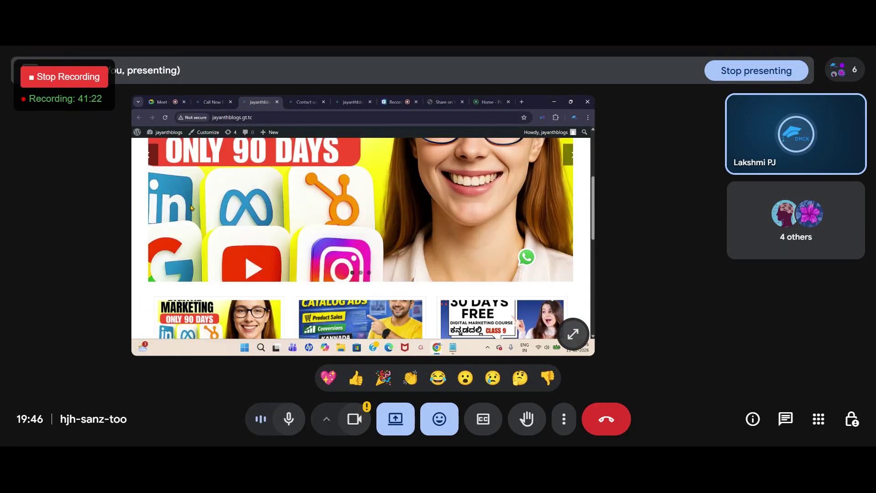
pyautogui.scroll(5, 191, 208)
pyautogui.click(166, 117)
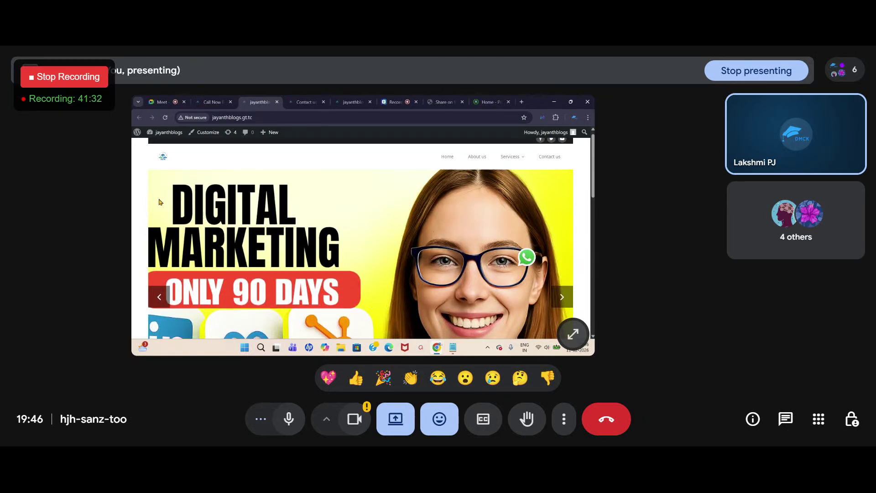
pyautogui.scroll(-5, 160, 201)
pyautogui.scroll(-5, 167, 203)
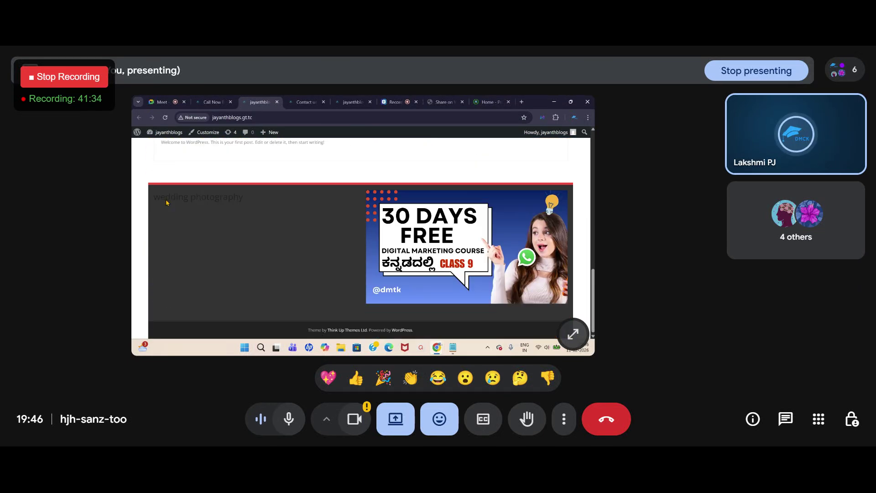
pyautogui.scroll(10, 166, 202)
pyautogui.scroll(3, 167, 202)
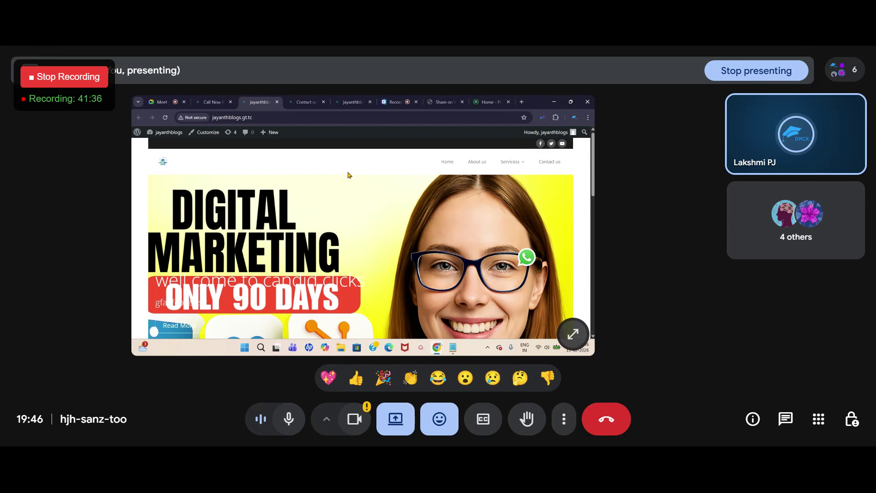
pyautogui.click(206, 101)
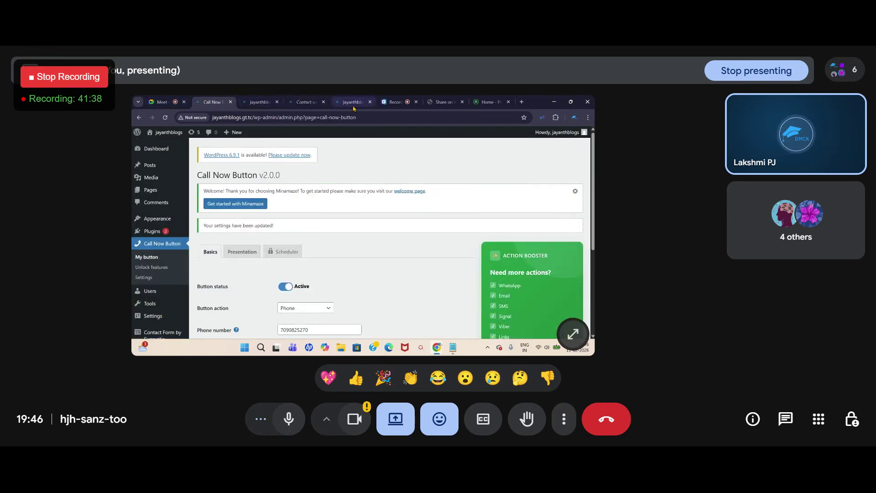
pyautogui.scroll(-2, 242, 294)
pyautogui.scroll(-4, 242, 293)
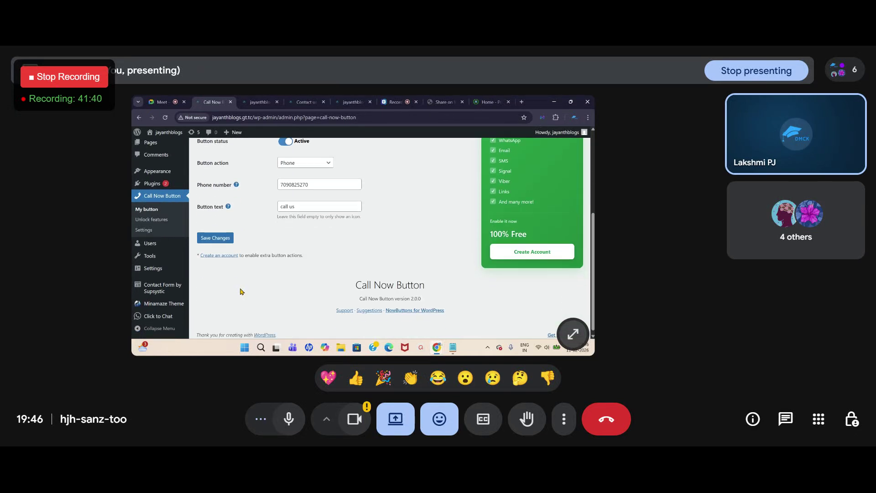
pyautogui.scroll(6, 241, 285)
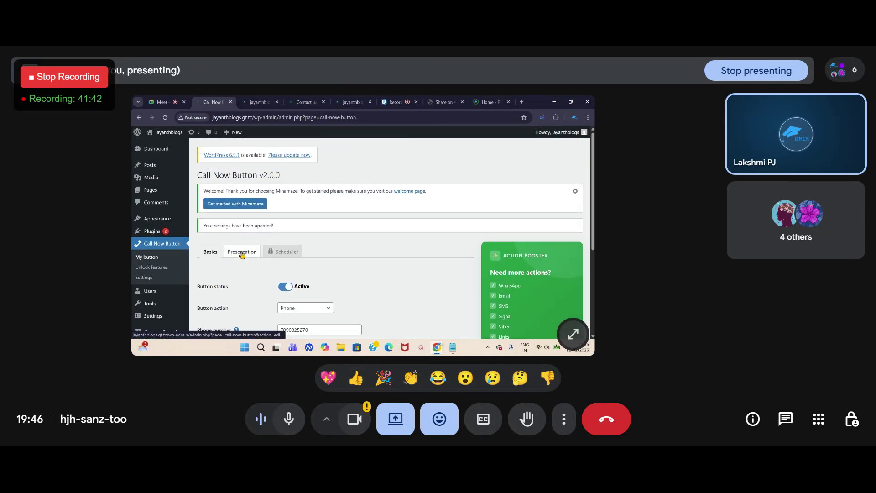
# Step: Change the call button's colour to blue in its appearance settings
pyautogui.click(241, 254)
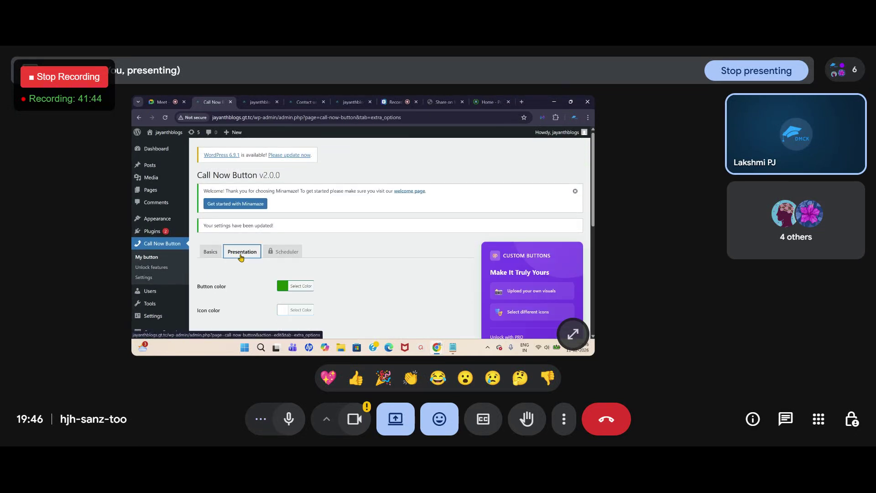
pyautogui.scroll(-1, 349, 235)
pyautogui.click(294, 253)
pyautogui.scroll(-1, 341, 306)
pyautogui.click(336, 298)
pyautogui.click(400, 267)
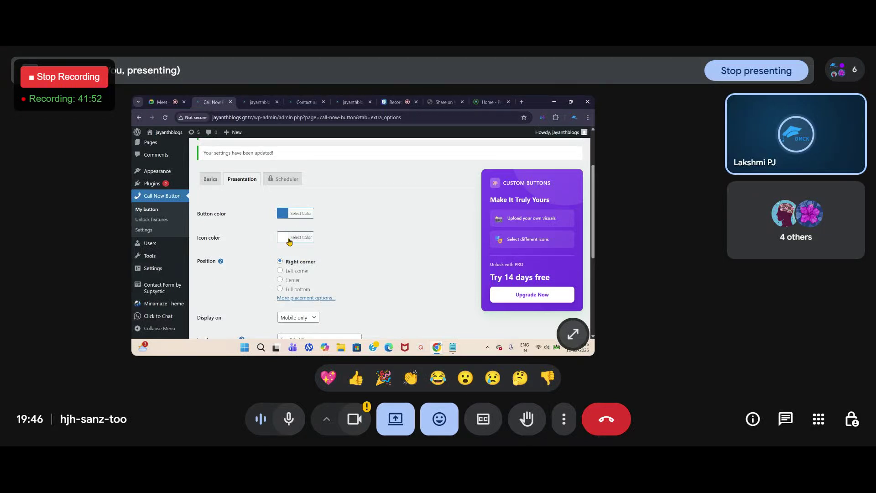
pyautogui.scroll(-1, 292, 242)
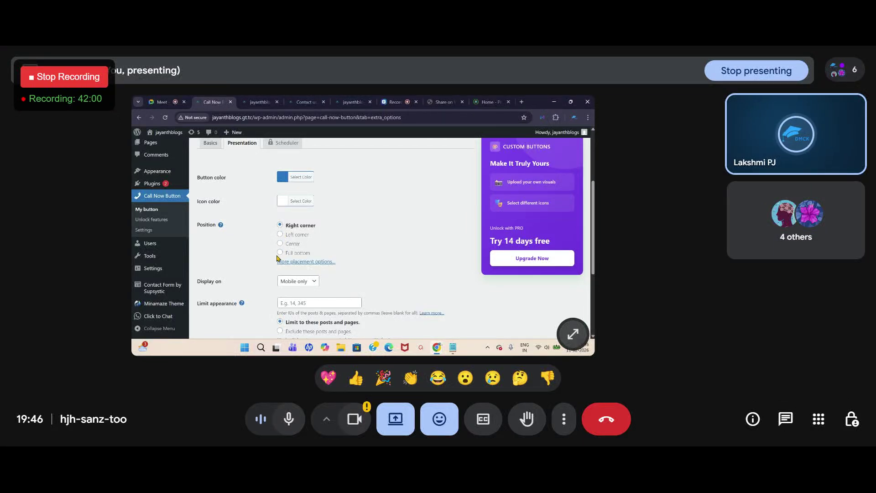
# Step: Place the call button as a full-width bar along the bottom
pyautogui.click(299, 262)
pyautogui.scroll(-3, 299, 259)
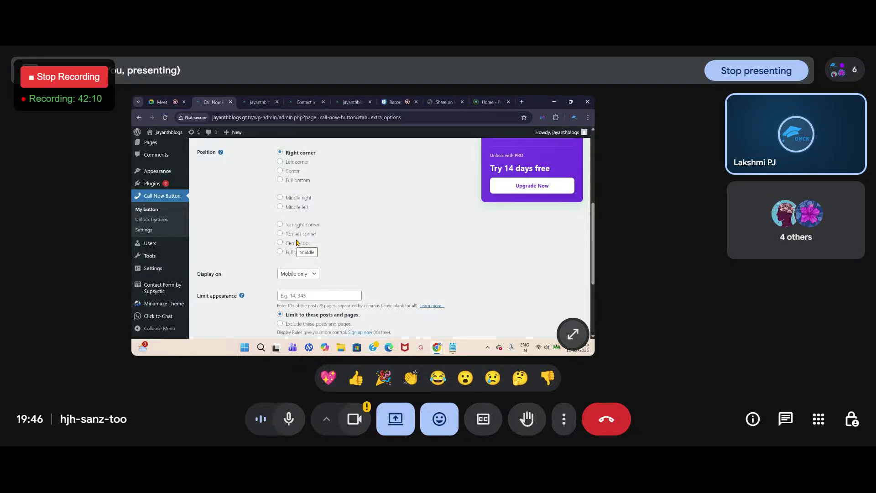
pyautogui.click(280, 180)
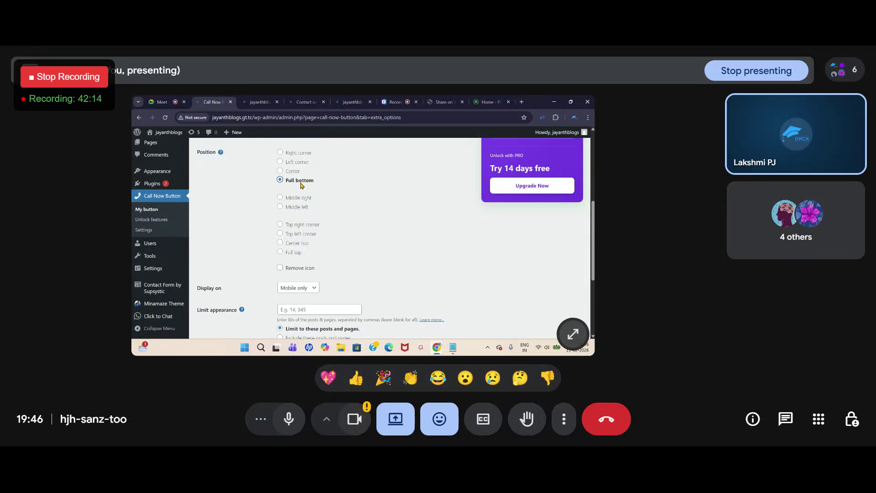
pyautogui.scroll(-1, 274, 196)
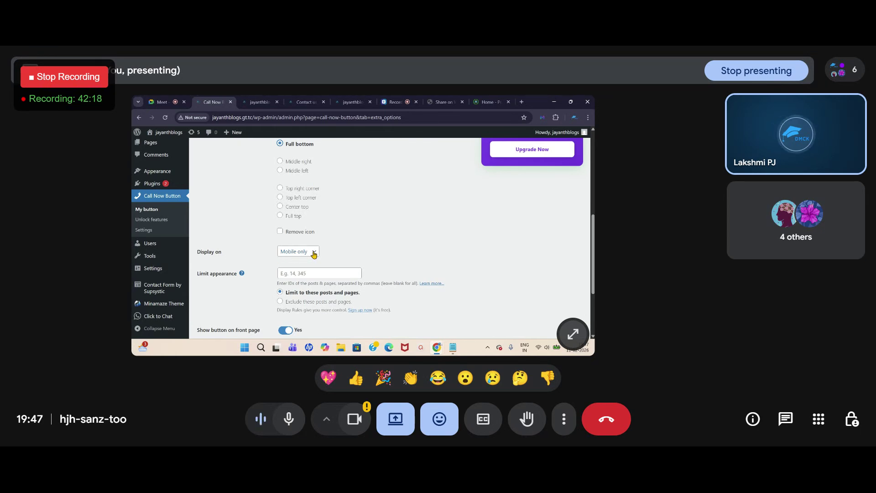
# Step: Set Display on to All screens instead of Mobile only and save
pyautogui.click(314, 252)
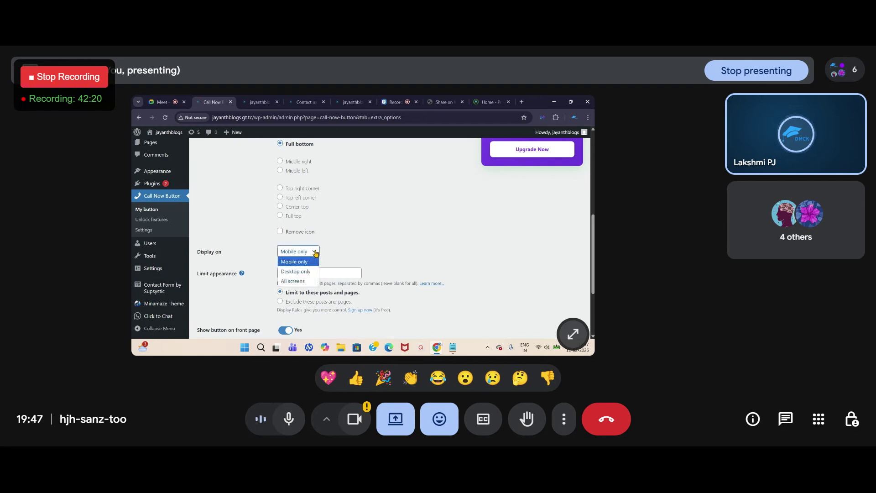
pyautogui.click(293, 281)
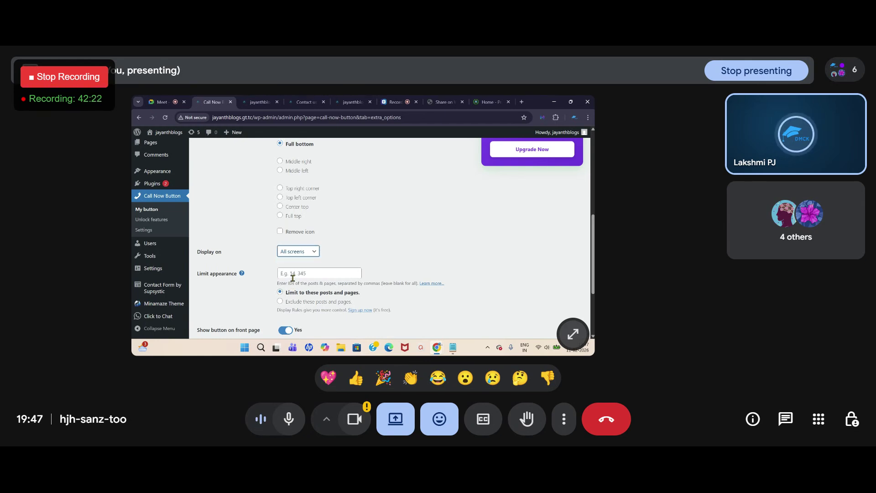
pyautogui.scroll(-5, 344, 257)
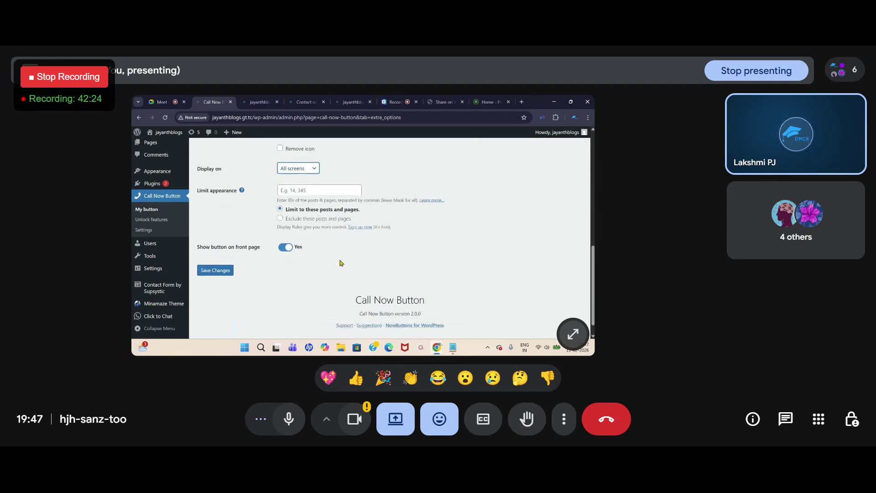
pyautogui.click(215, 252)
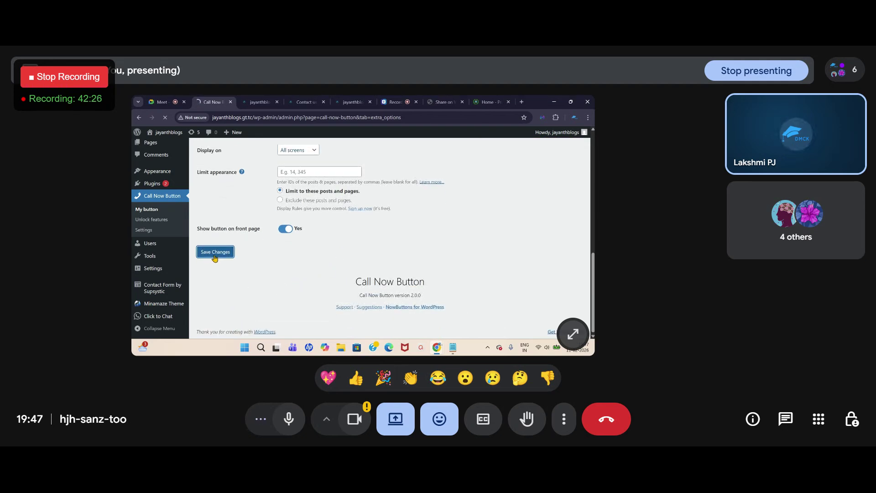
# Step: Reload the homepage to see the full-width 'call us' bar, then open the Presentation settings
pyautogui.click(259, 102)
pyautogui.click(166, 118)
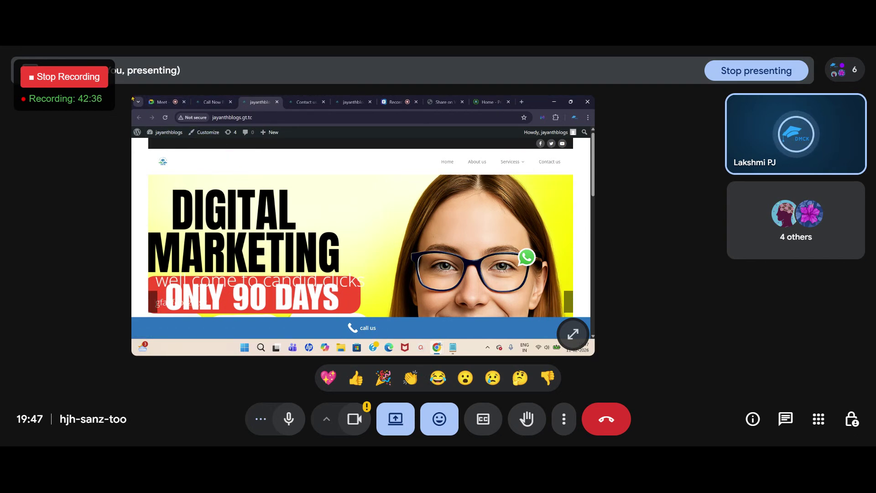
pyautogui.click(213, 102)
pyautogui.scroll(-4, 348, 274)
pyautogui.scroll(3, 284, 244)
pyautogui.click(247, 215)
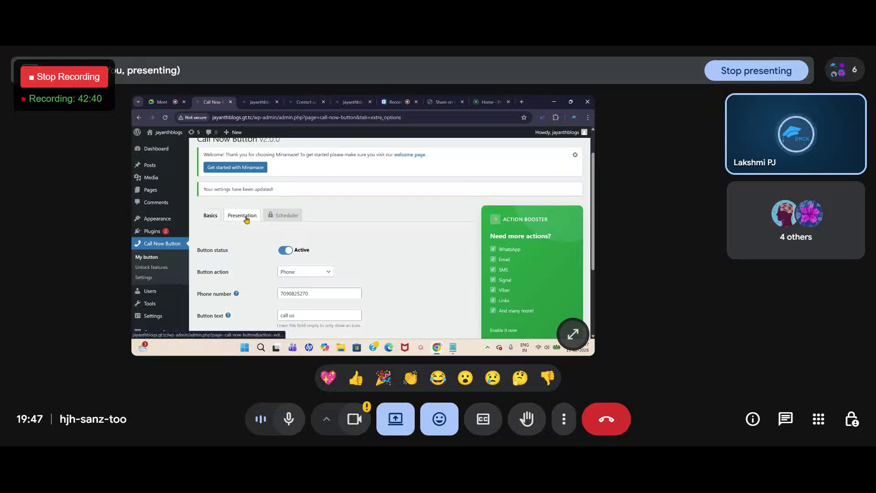
# Step: Save the presentation settings with All screens kept, then view the homepage's 'call us' bar
pyautogui.scroll(-3, 274, 273)
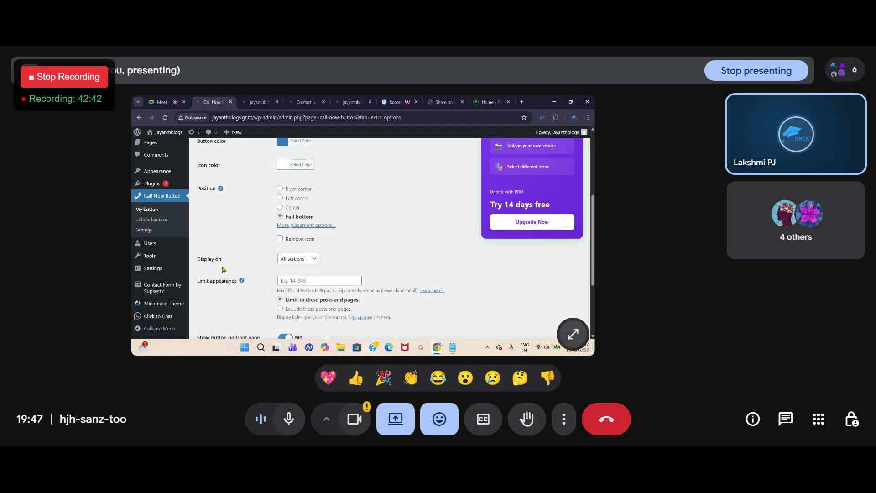
pyautogui.click(310, 260)
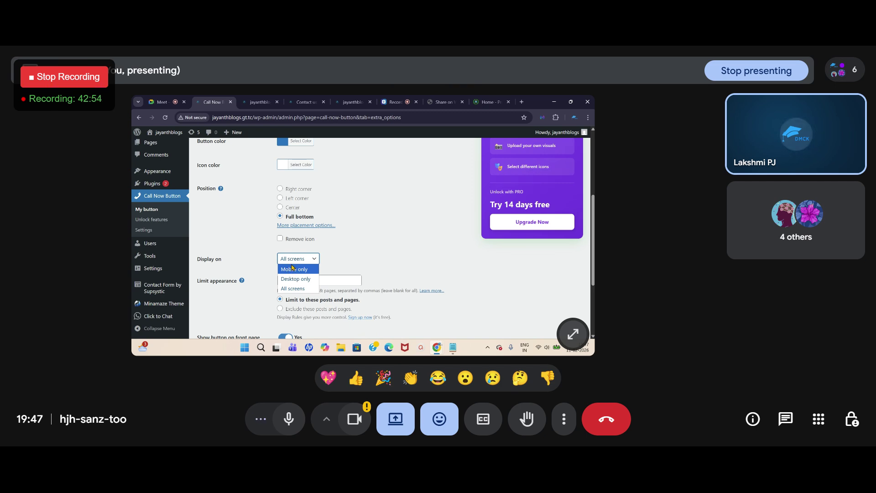
pyautogui.scroll(3, 341, 256)
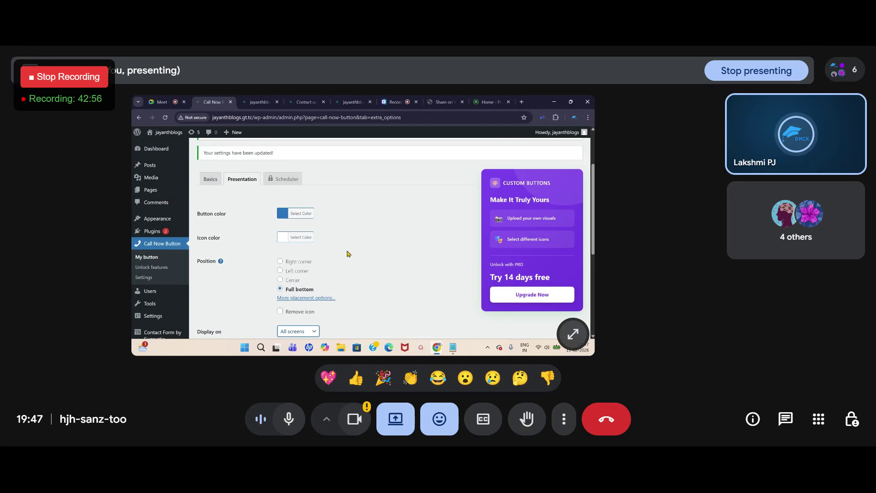
pyautogui.scroll(-5, 348, 254)
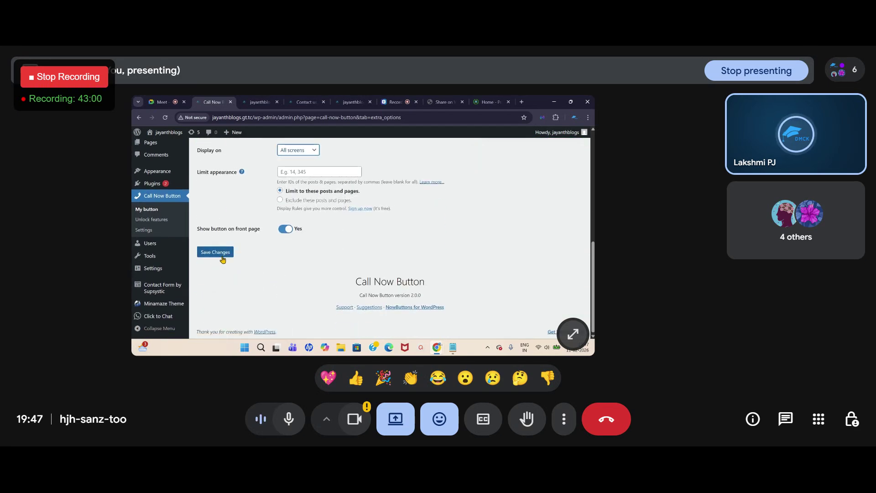
pyautogui.click(220, 255)
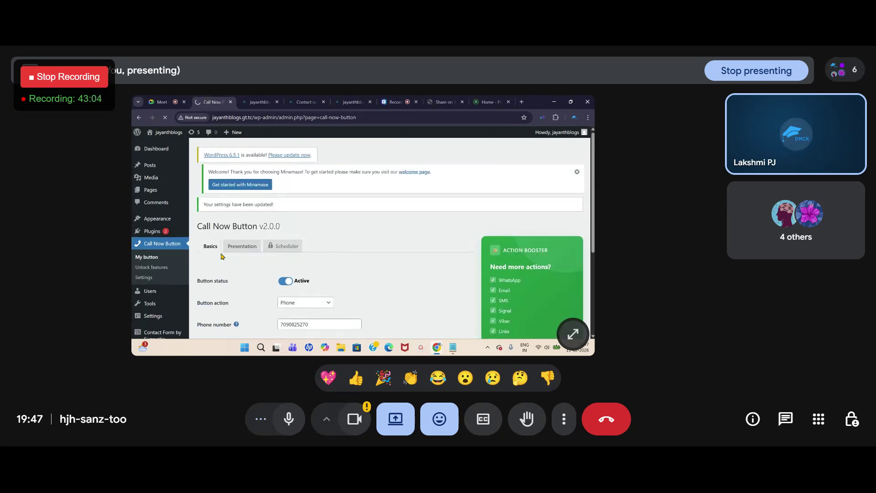
pyautogui.click(259, 102)
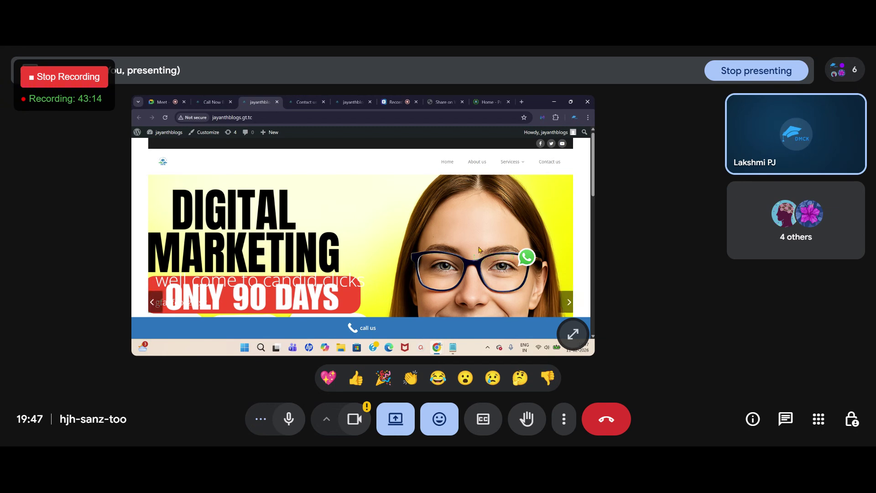
# Step: Change the call button's placement to Middle right in Presentation settings and save
pyautogui.click(210, 101)
pyautogui.scroll(-5, 234, 259)
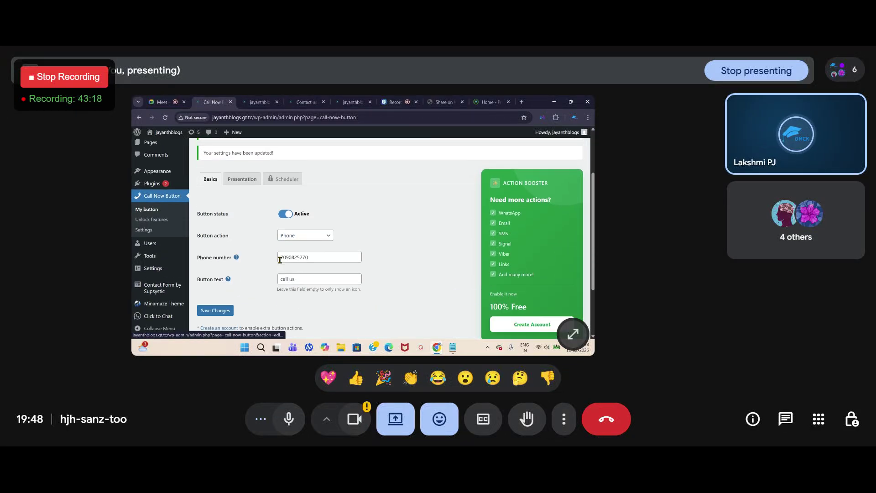
pyautogui.scroll(3, 241, 225)
pyautogui.click(242, 216)
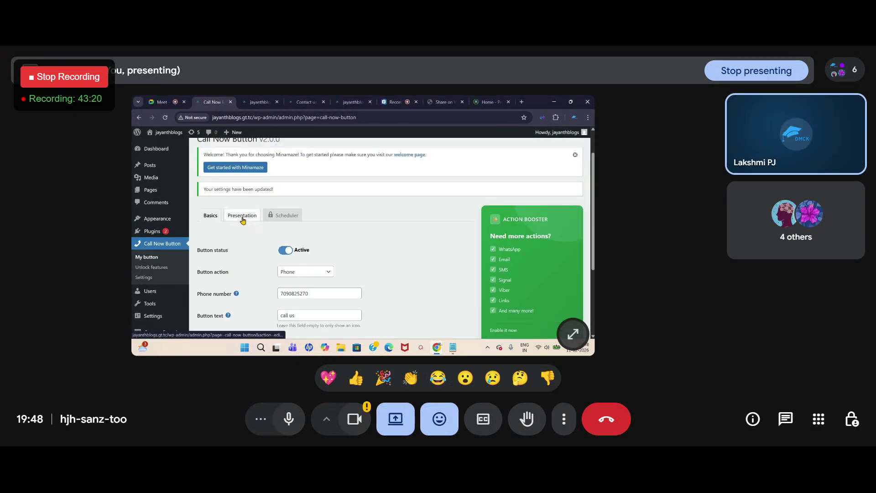
pyautogui.scroll(-3, 340, 230)
pyautogui.scroll(-5, 340, 230)
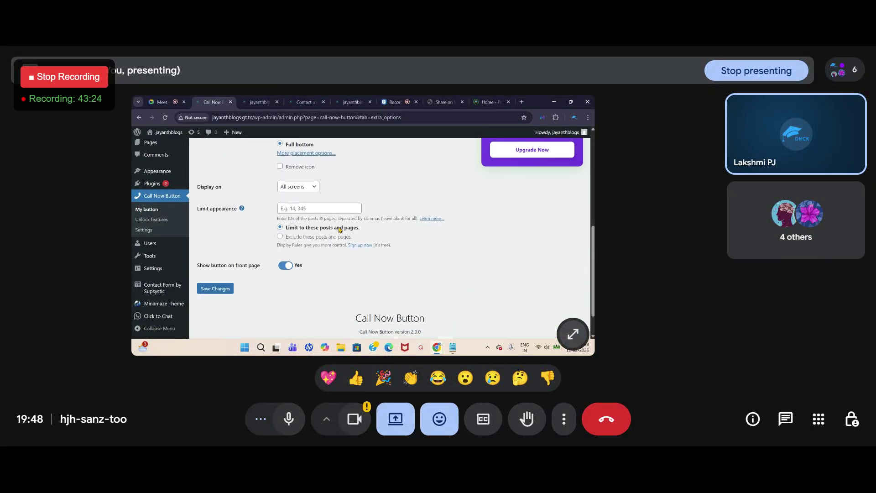
pyautogui.scroll(3, 340, 230)
pyautogui.click(292, 226)
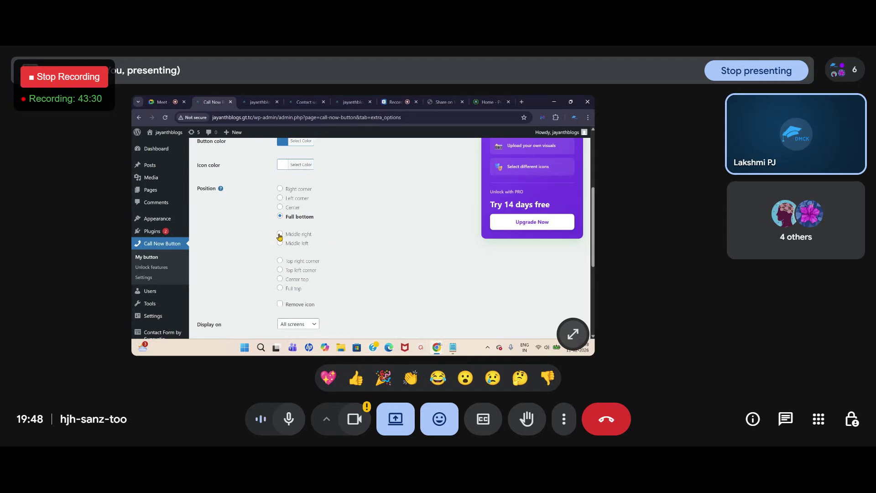
pyautogui.click(281, 234)
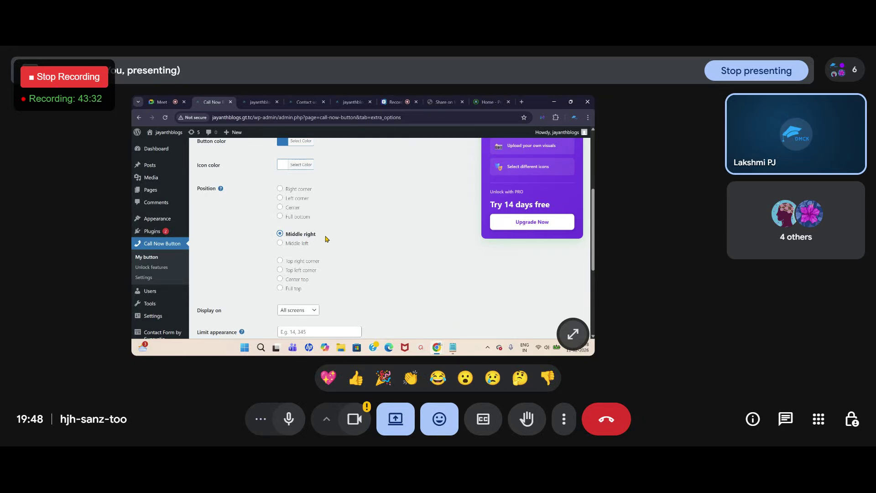
pyautogui.scroll(-5, 325, 236)
pyautogui.click(212, 270)
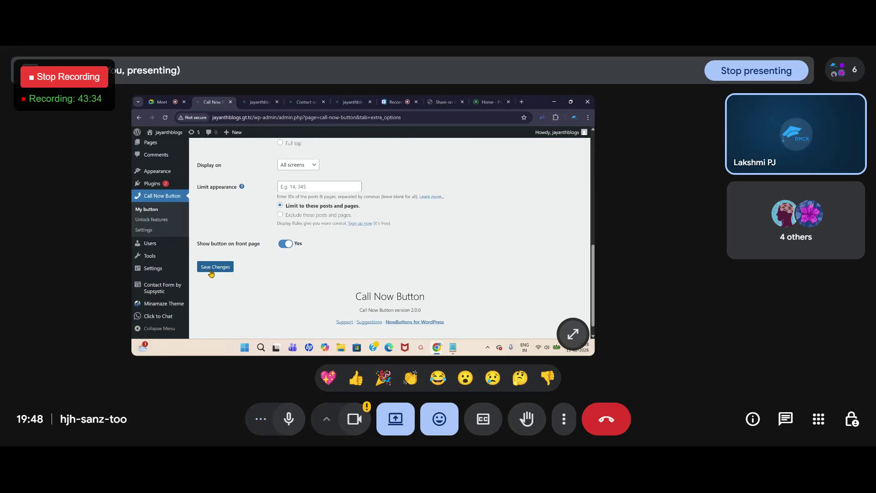
# Step: Reload the homepage to confirm the moved call button, then return to the Call Now Button settings
pyautogui.click(267, 101)
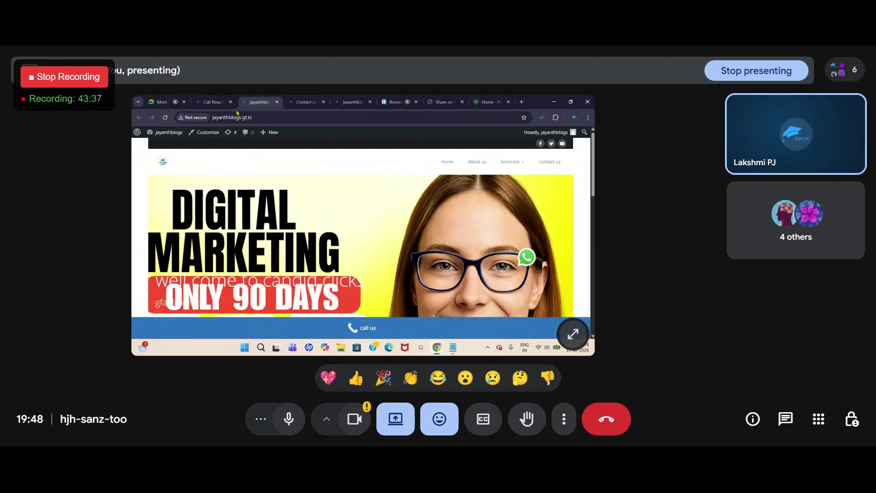
pyautogui.click(165, 118)
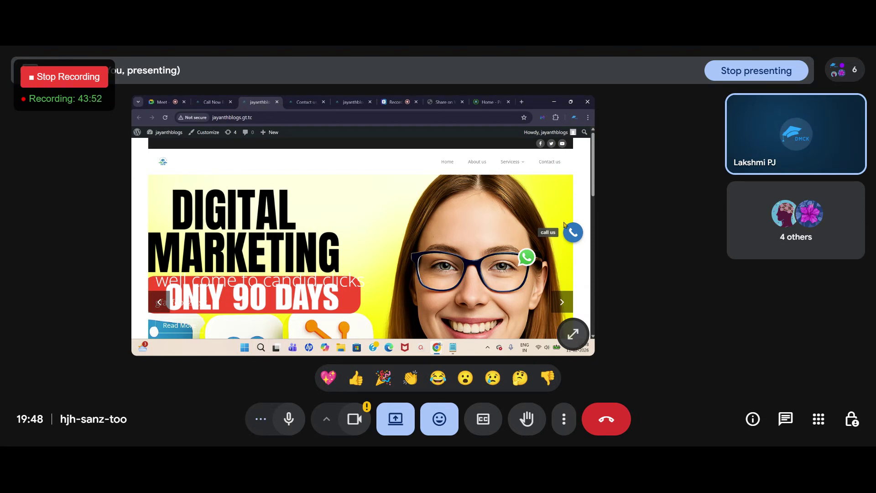
pyautogui.click(212, 102)
pyautogui.scroll(-3, 290, 237)
pyautogui.scroll(-3, 290, 237)
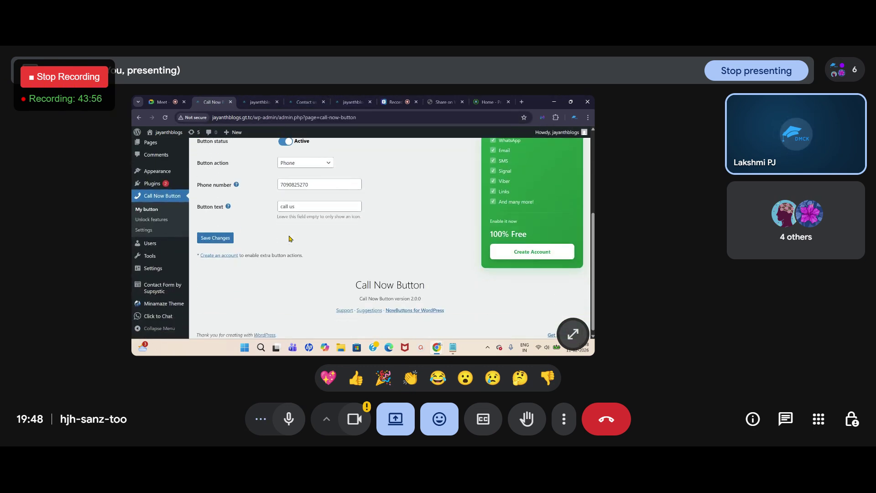
pyautogui.scroll(6, 289, 238)
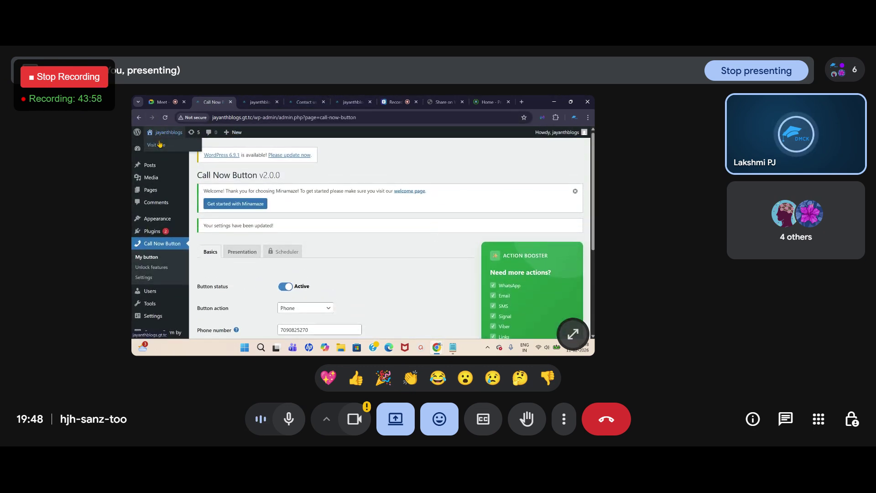
pyautogui.rightClick(155, 144)
pyautogui.press('Escape')
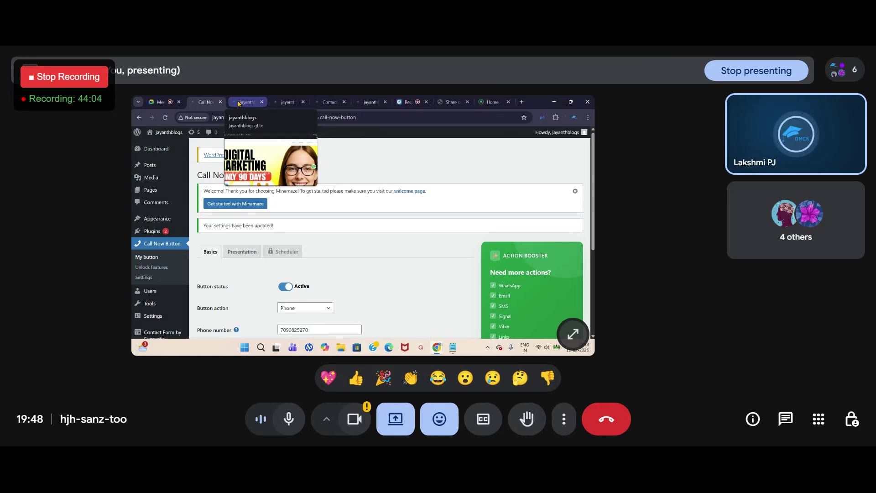
# Step: Check the jayanthblogs homepage for the round call us button and WhatsApp icon on the right
pyautogui.click(238, 103)
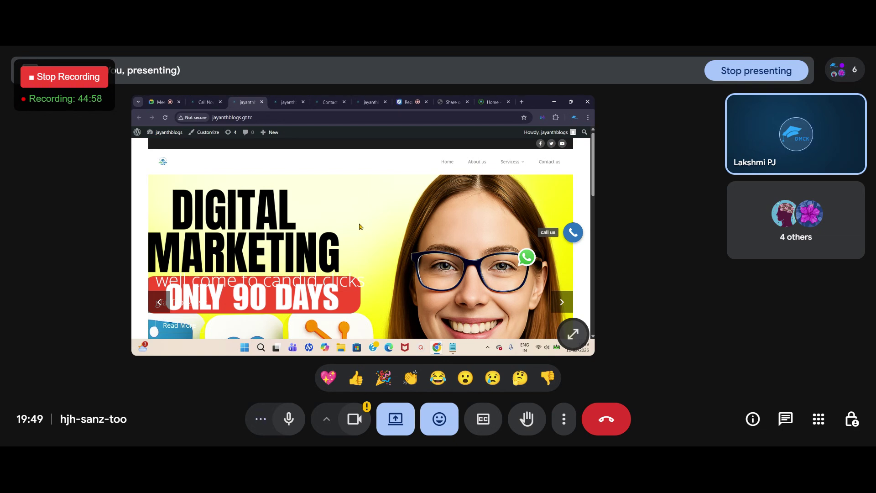
pyautogui.scroll(-5, 437, 259)
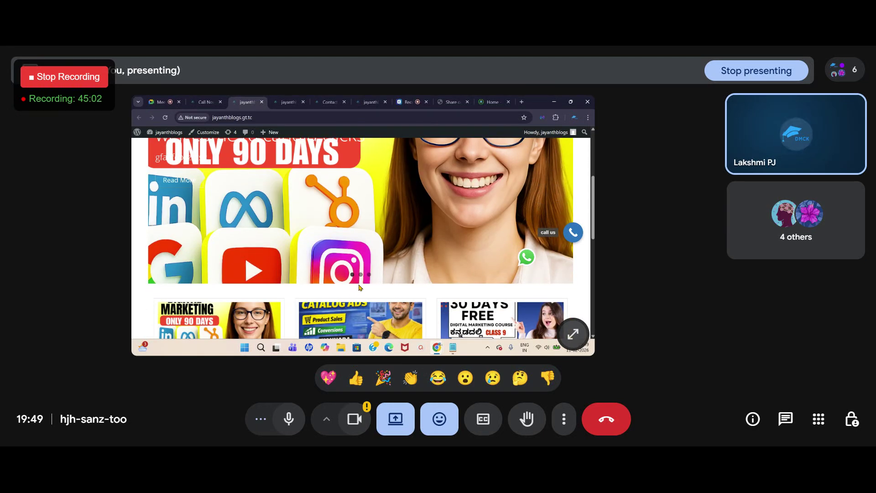
pyautogui.scroll(5, 360, 287)
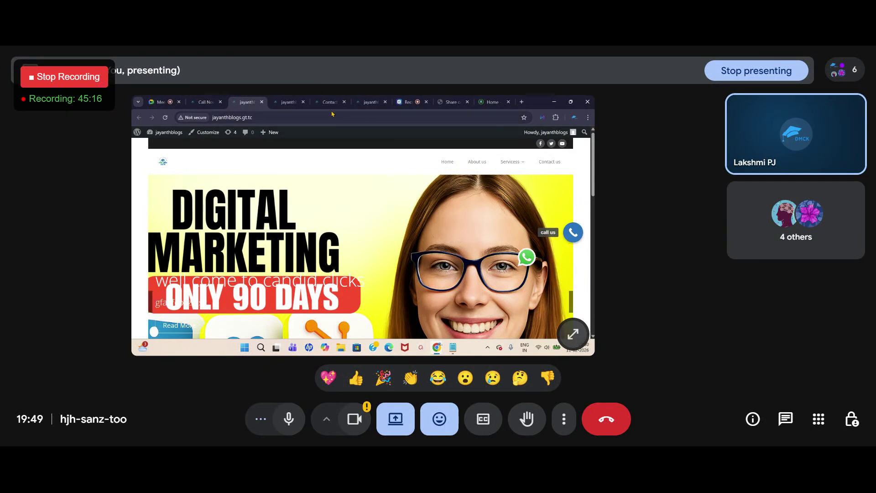
pyautogui.moveTo(275, 138)
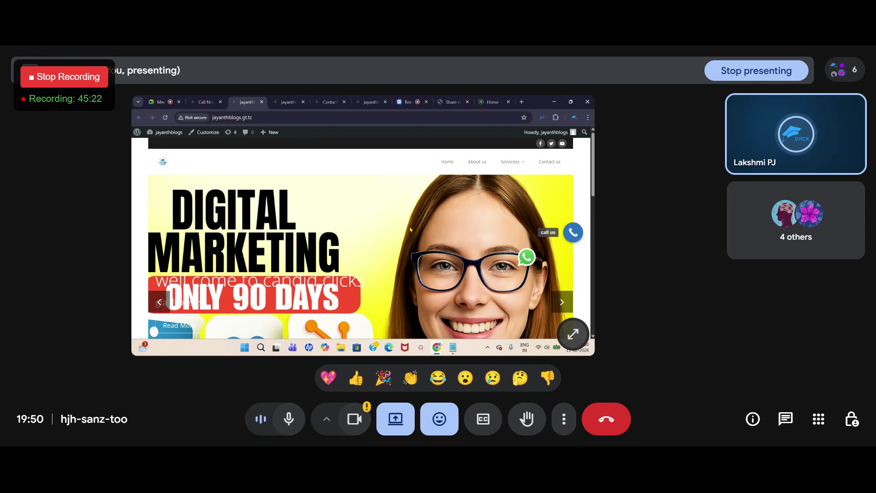
# Step: Go from the Call Now Button settings to Plugins > Add New and search for 'wp se'
pyautogui.click(204, 104)
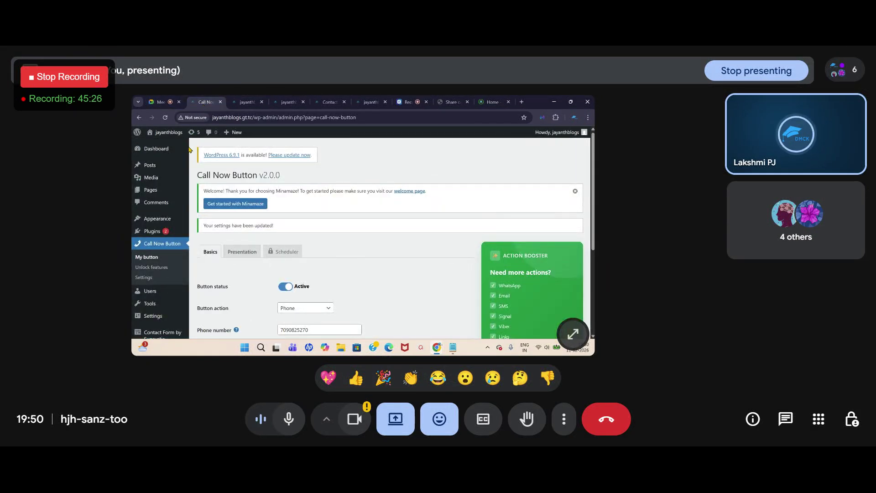
pyautogui.moveTo(175, 232)
pyautogui.scroll(-1, 164, 231)
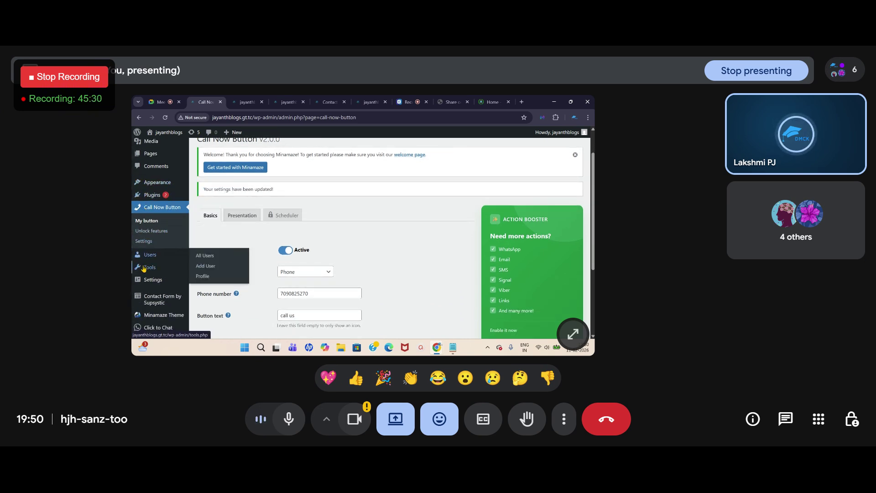
pyautogui.scroll(-2, 148, 255)
pyautogui.click(154, 187)
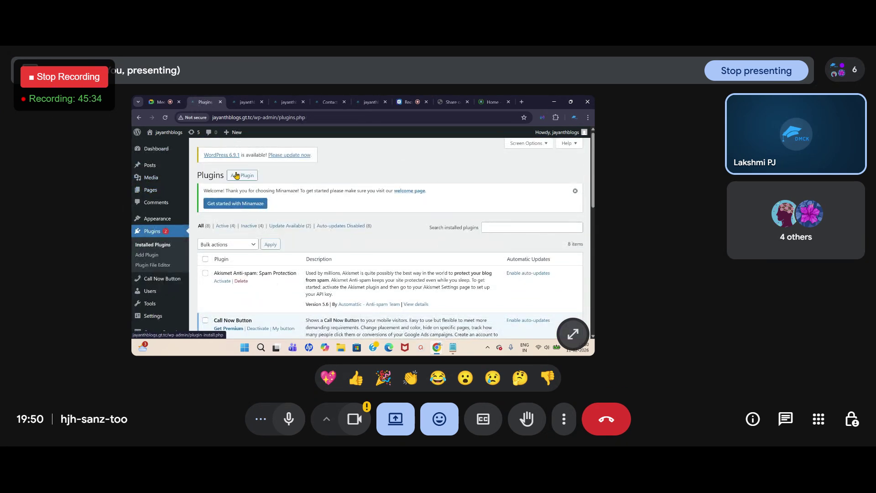
pyautogui.click(241, 176)
pyautogui.click(457, 248)
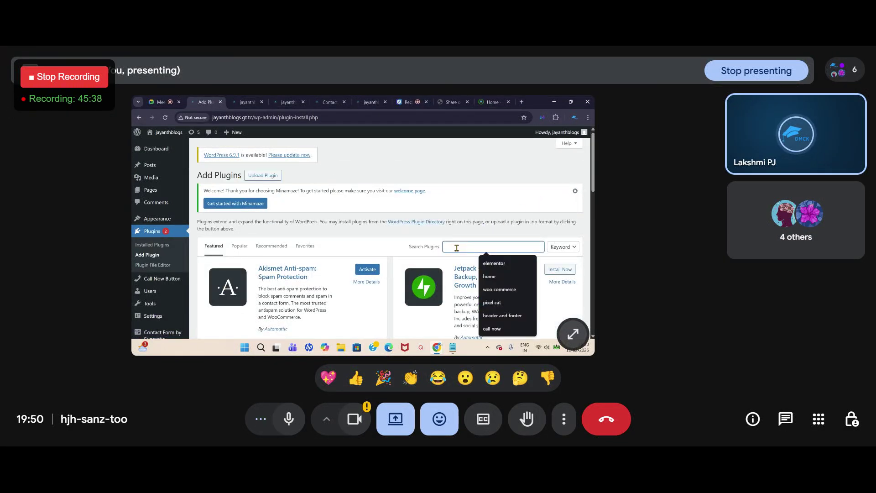
pyautogui.write('wp')
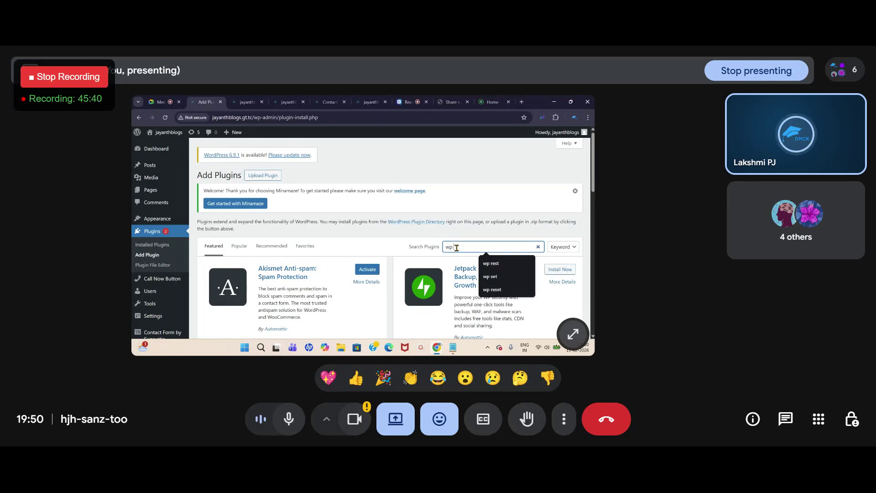
pyautogui.write(' se')
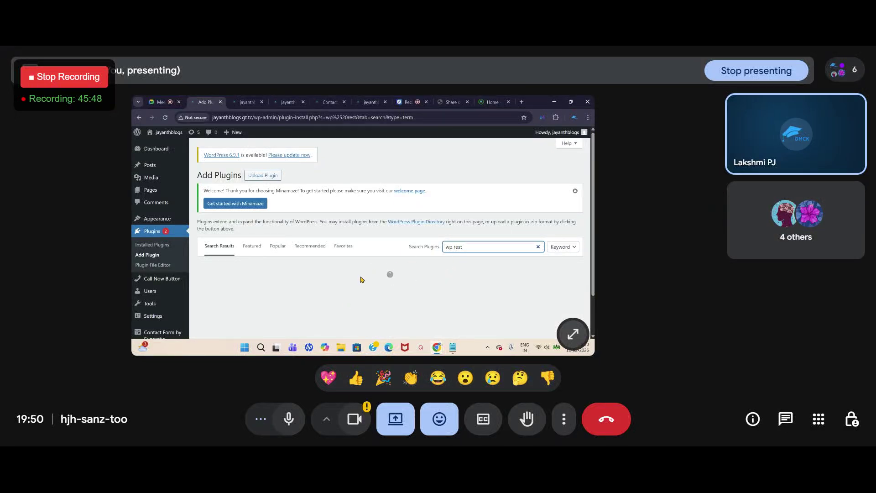
pyautogui.click(157, 101)
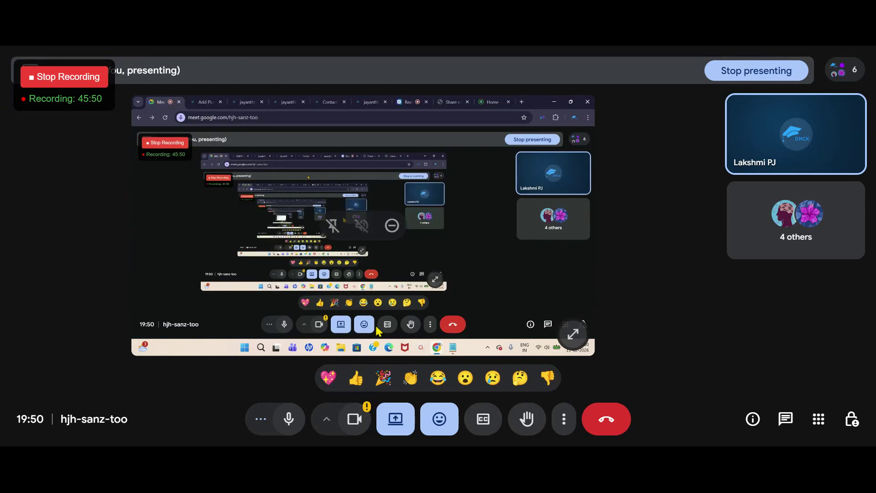
pyautogui.click(290, 425)
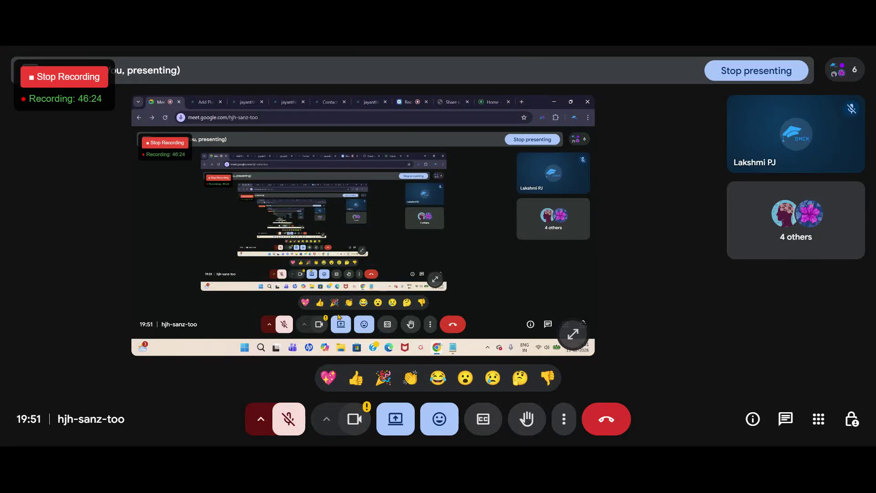
pyautogui.click(289, 425)
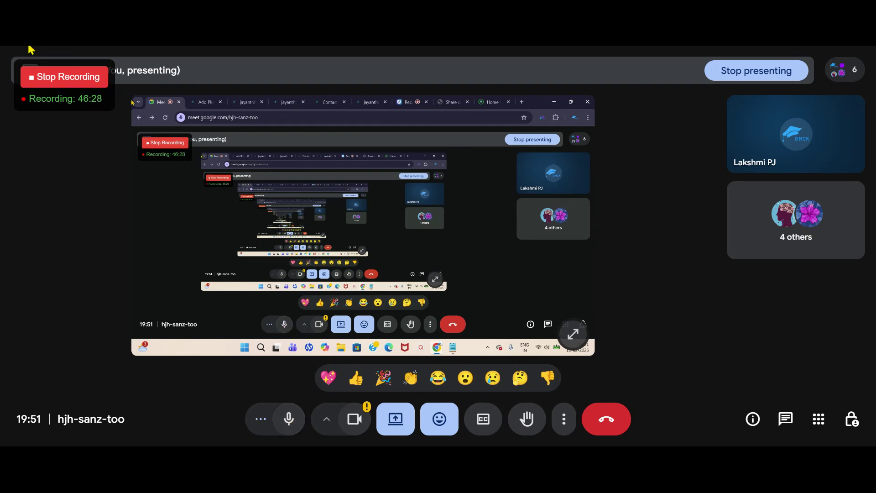
pyautogui.click(192, 106)
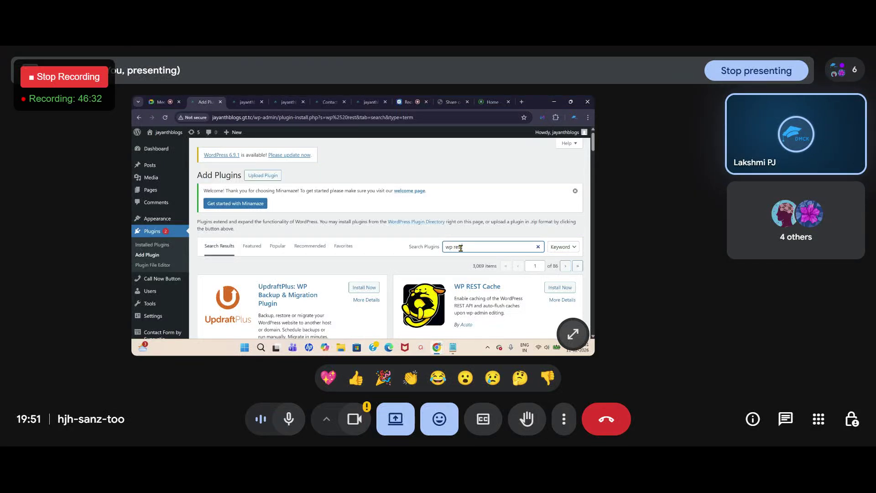
# Step: Correct the plugin search to 'wp reset' and review results showing WP Reset already active
pyautogui.click(460, 247)
pyautogui.write('e')
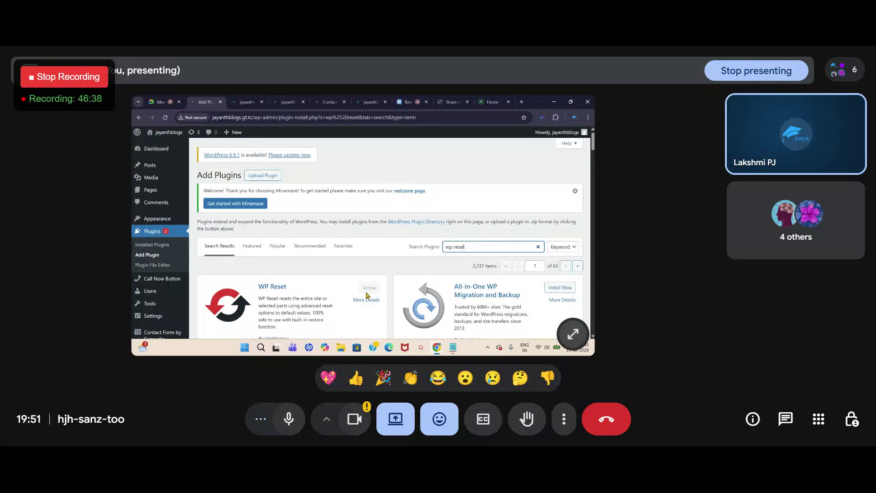
pyautogui.scroll(-3, 293, 295)
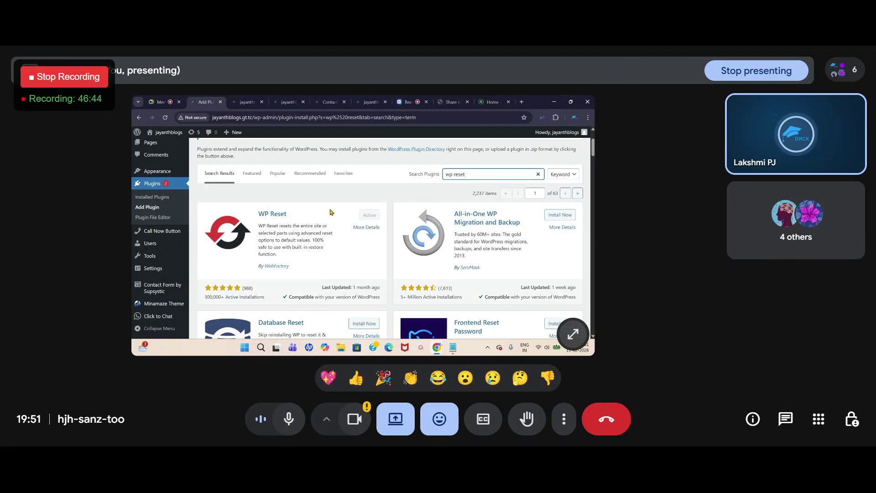
pyautogui.scroll(3, 166, 215)
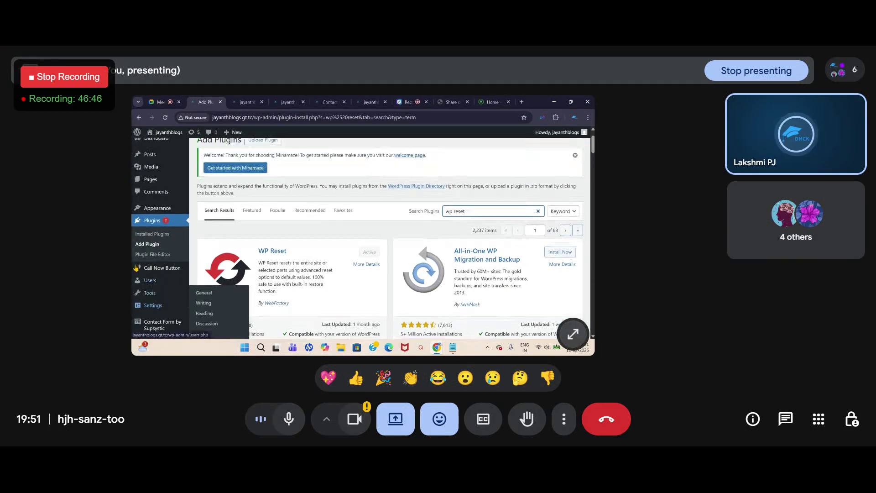
pyautogui.scroll(-5, 160, 274)
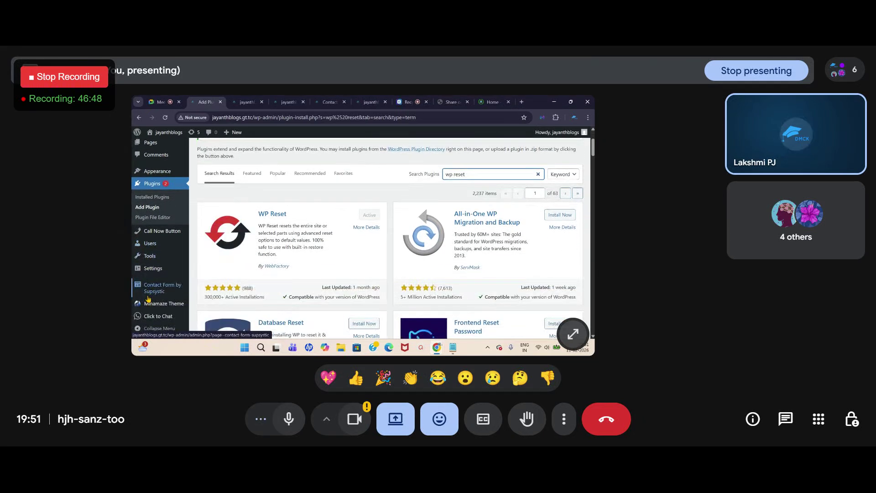
pyautogui.moveTo(153, 321)
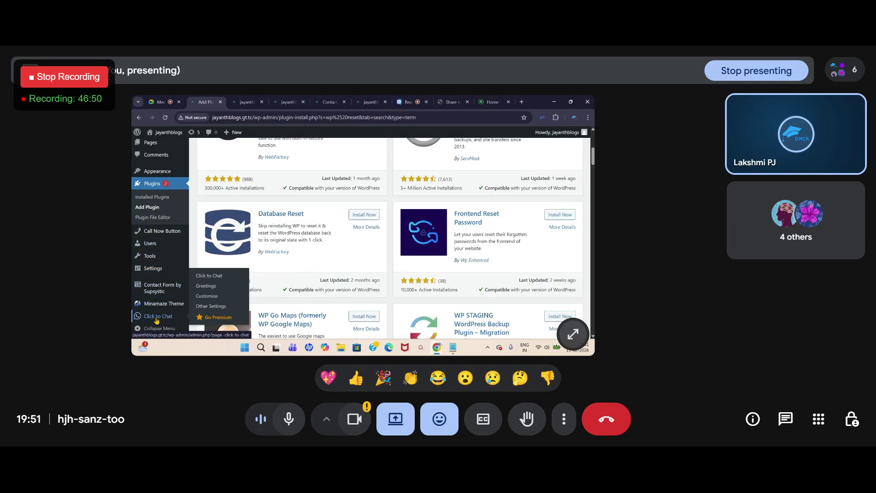
pyautogui.moveTo(159, 295)
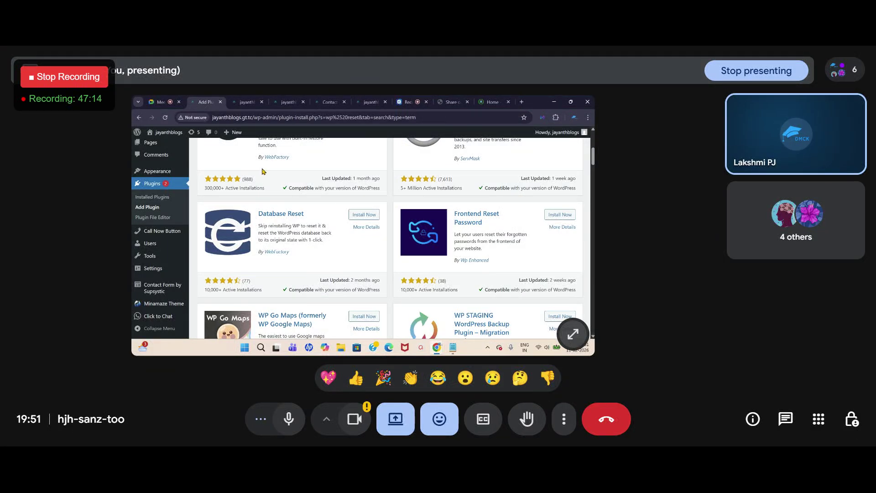
pyautogui.scroll(5, 338, 275)
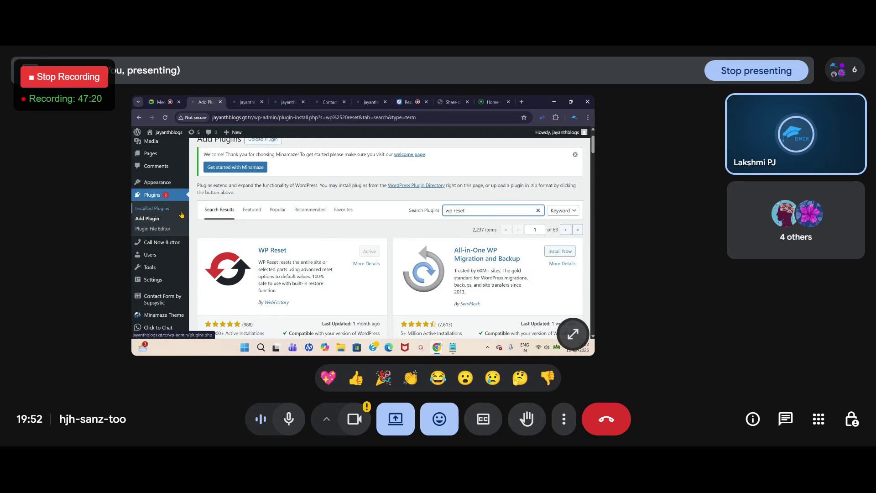
pyautogui.scroll(-1, 152, 259)
pyautogui.moveTo(152, 260)
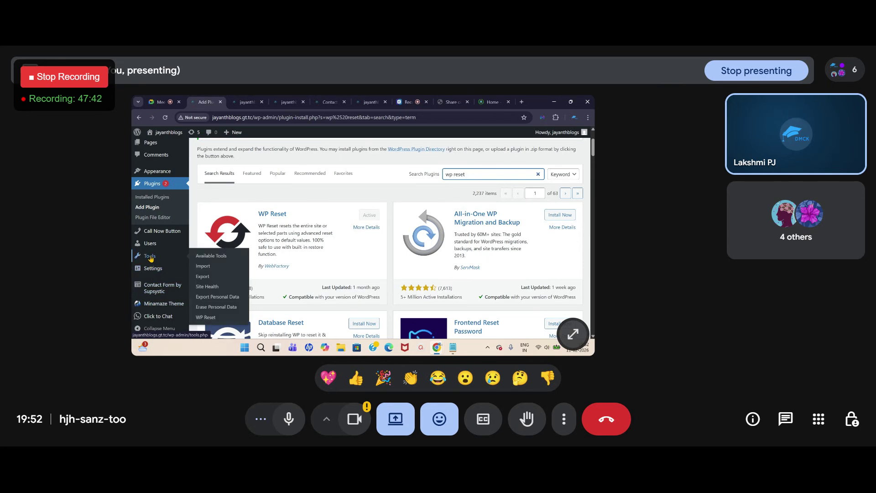
# Step: In Tools > WP Reset, enter 'reset' in the Site Reset confirmation field and click Reset Site
pyautogui.click(210, 318)
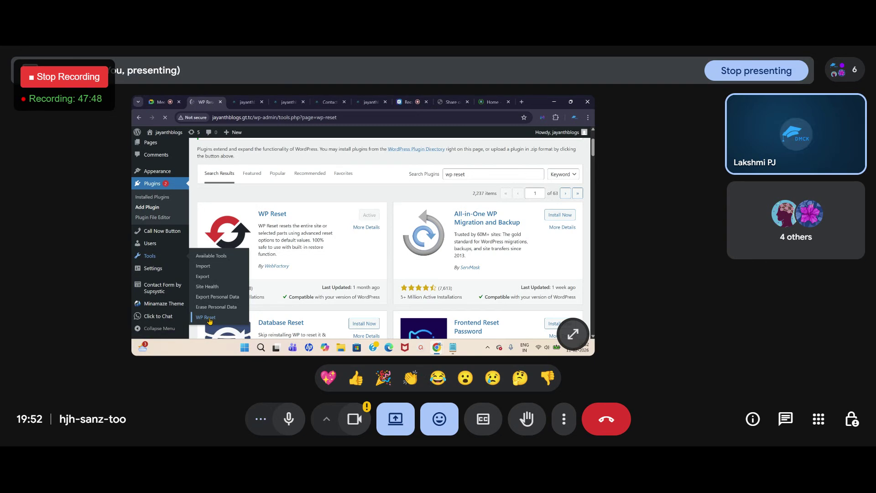
pyautogui.scroll(-5, 271, 265)
pyautogui.scroll(-10, 272, 265)
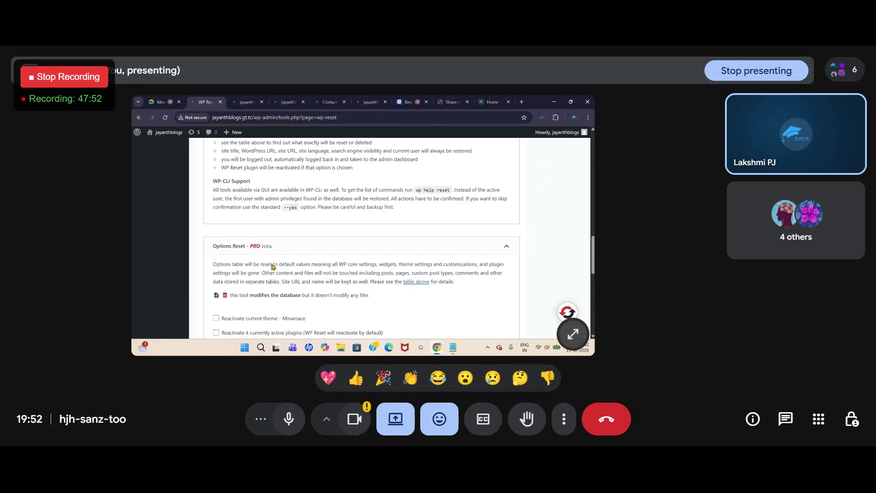
pyautogui.scroll(-10, 272, 266)
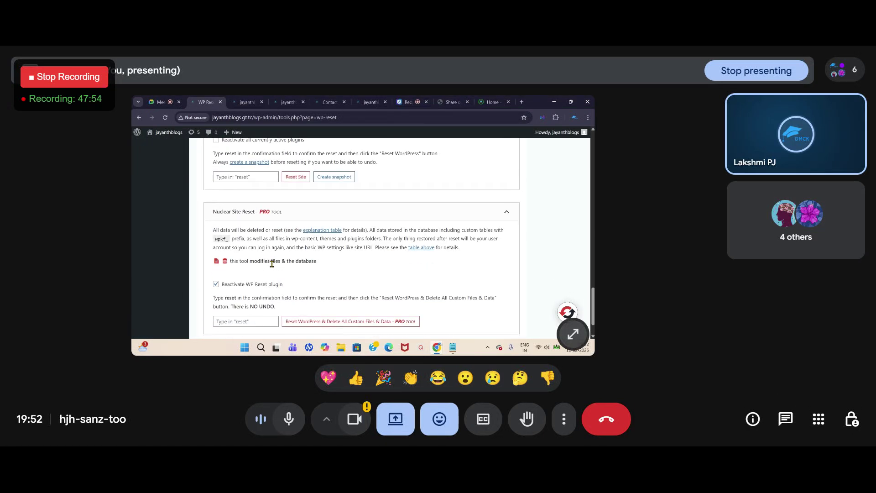
pyautogui.scroll(6, 272, 264)
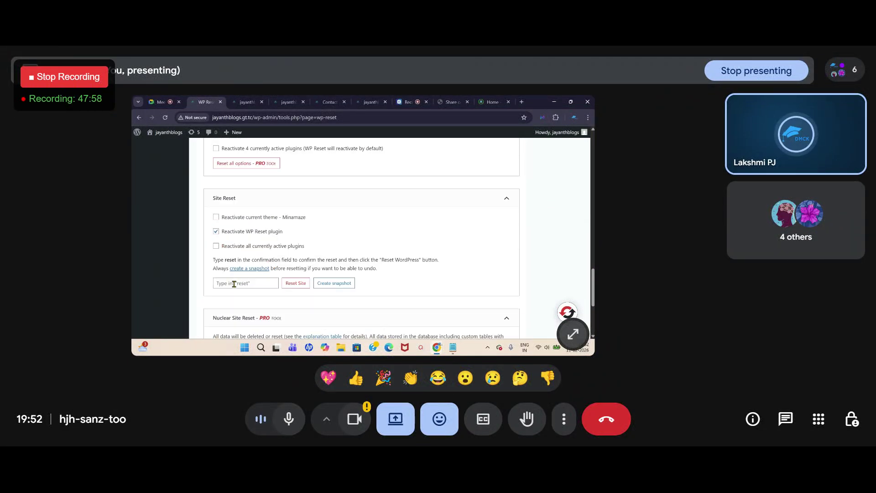
pyautogui.click(233, 284)
pyautogui.write('reset')
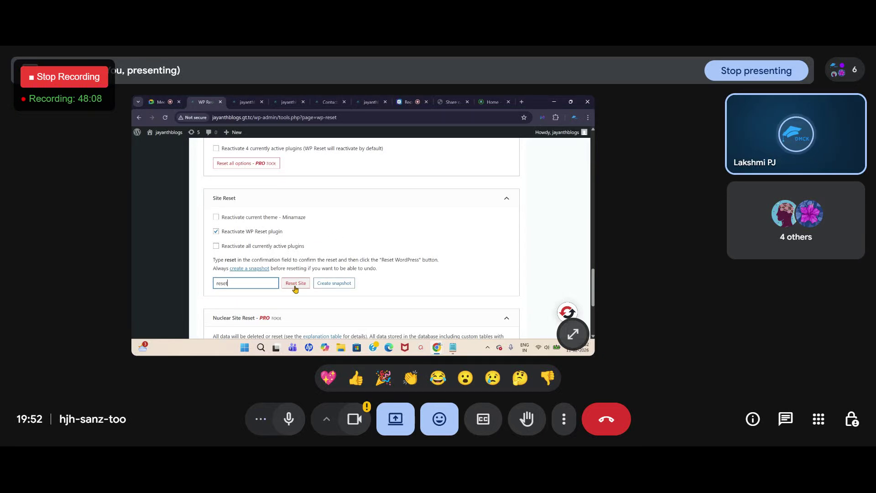
pyautogui.moveTo(232, 283); pyautogui.dragTo(212, 286)
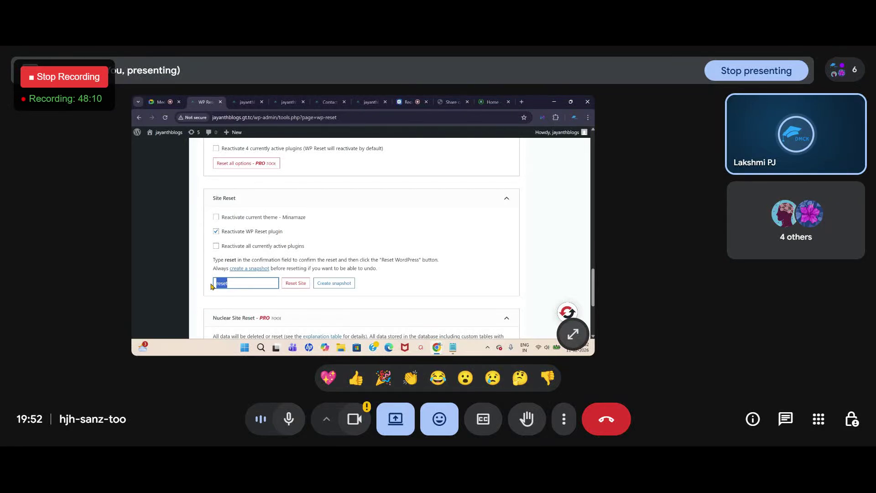
pyautogui.click(297, 283)
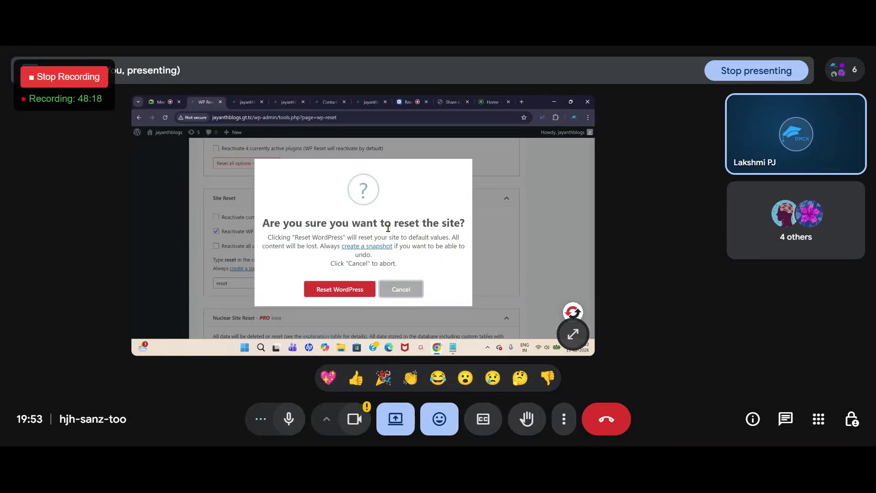
# Step: Confirm the WordPress reset, verify the homepage shows only Hello world!, then return to Meet
pyautogui.click(336, 294)
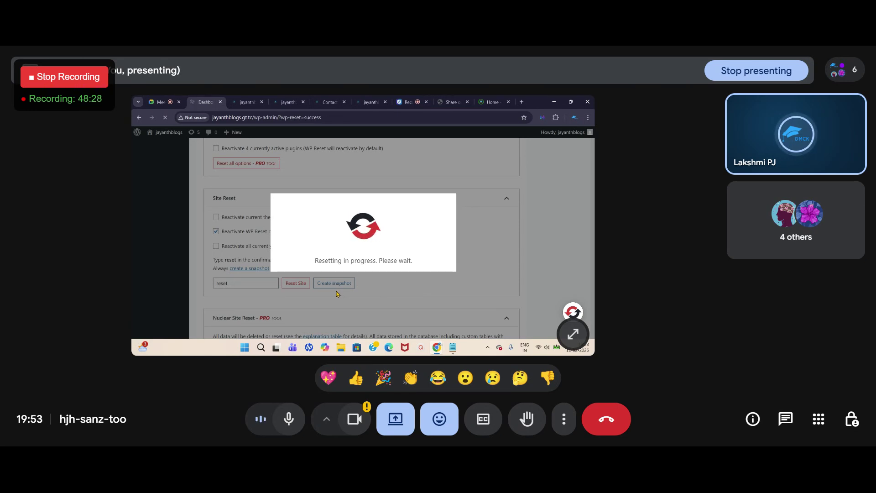
pyautogui.click(247, 102)
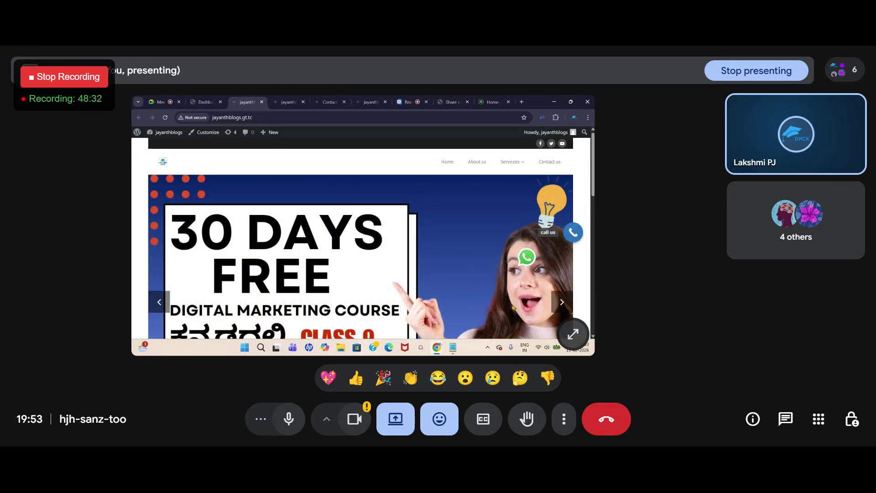
pyautogui.scroll(-5, 377, 243)
pyautogui.scroll(5, 376, 242)
pyautogui.click(166, 118)
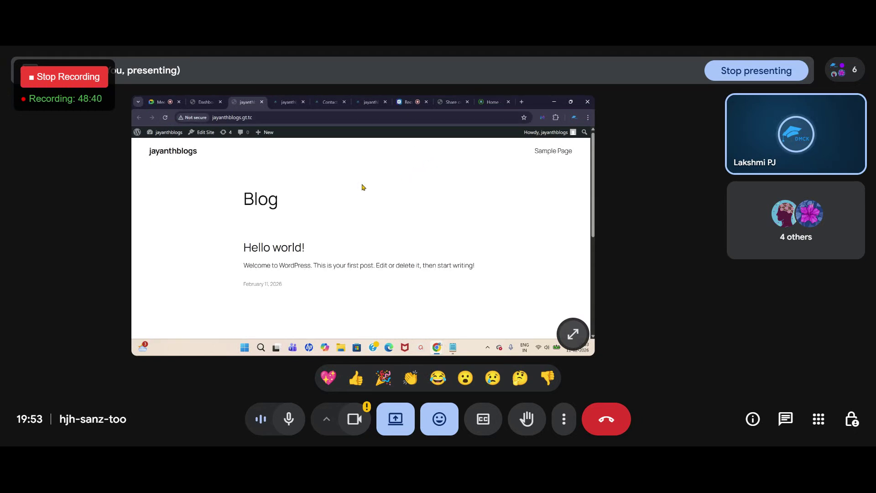
pyautogui.scroll(-5, 234, 238)
pyautogui.scroll(5, 250, 241)
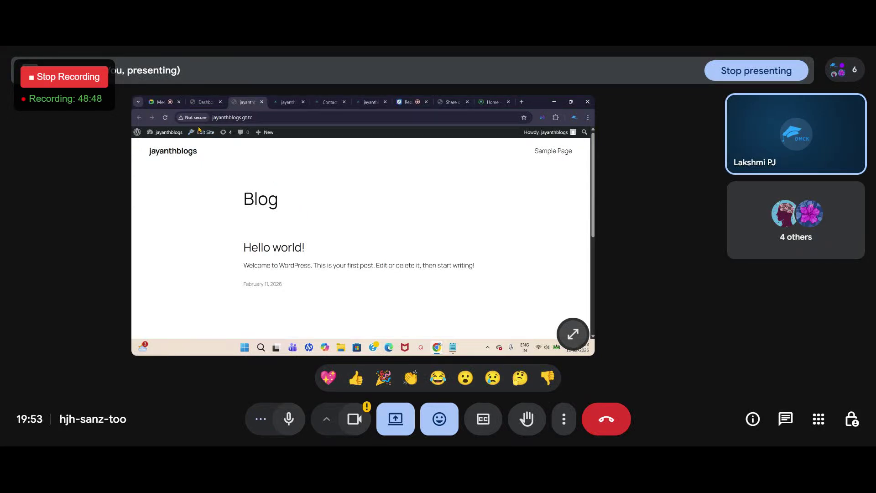
pyautogui.click(202, 103)
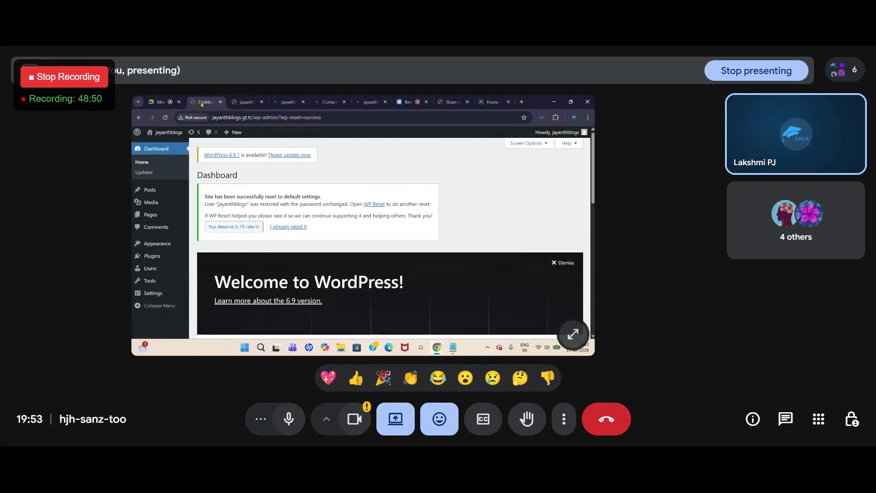
pyautogui.click(159, 102)
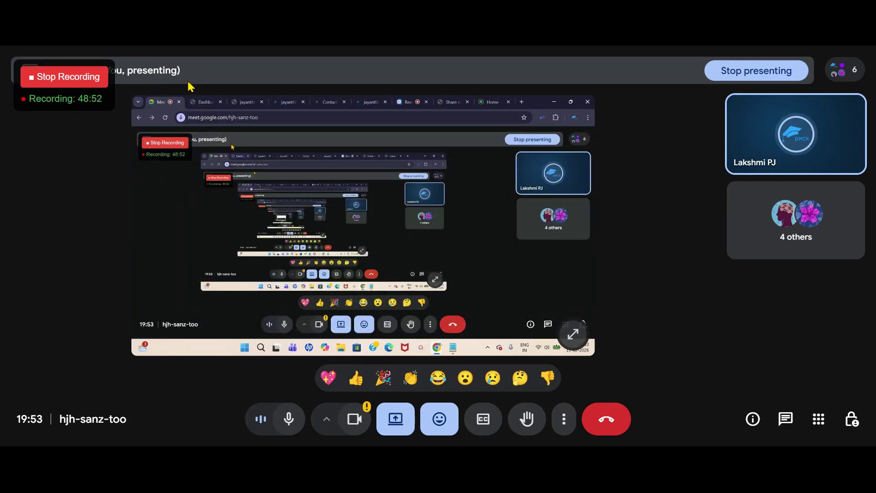